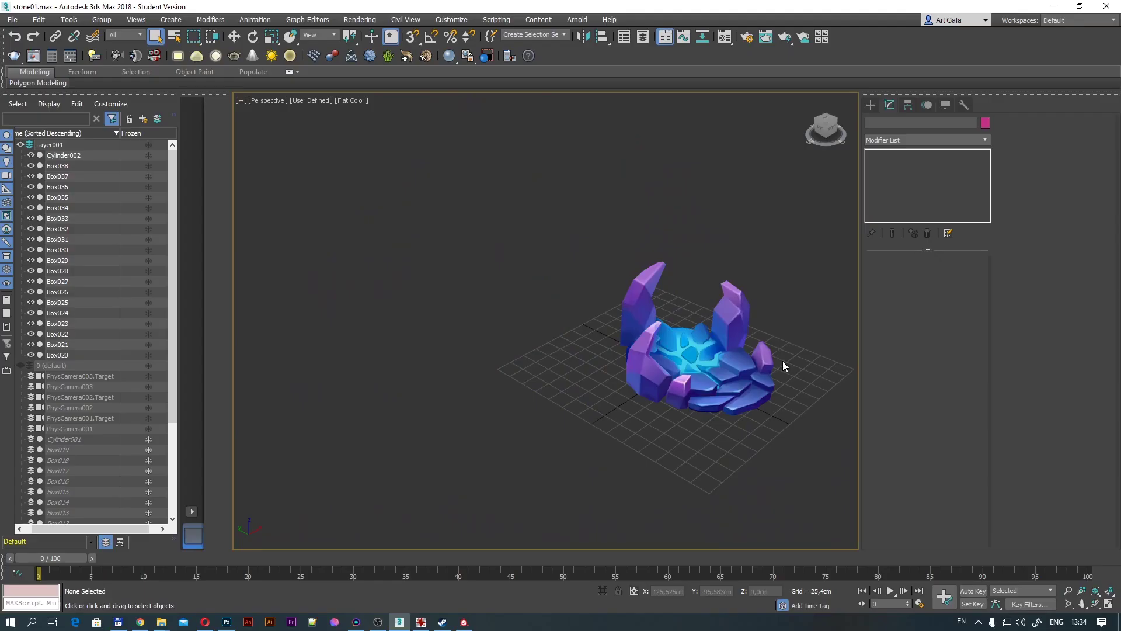
Orbit the view around the crystal portal model, then the ruined city scene.
{"action": "mouse_move", "coordinate": [782, 361]}
{"action": "left_mouse_down"}
{"action": "mouse_move", "coordinate": [629, 391]}
{"action": "mouse_move", "coordinate": [544, 376]}
{"action": "left_mouse_up"}
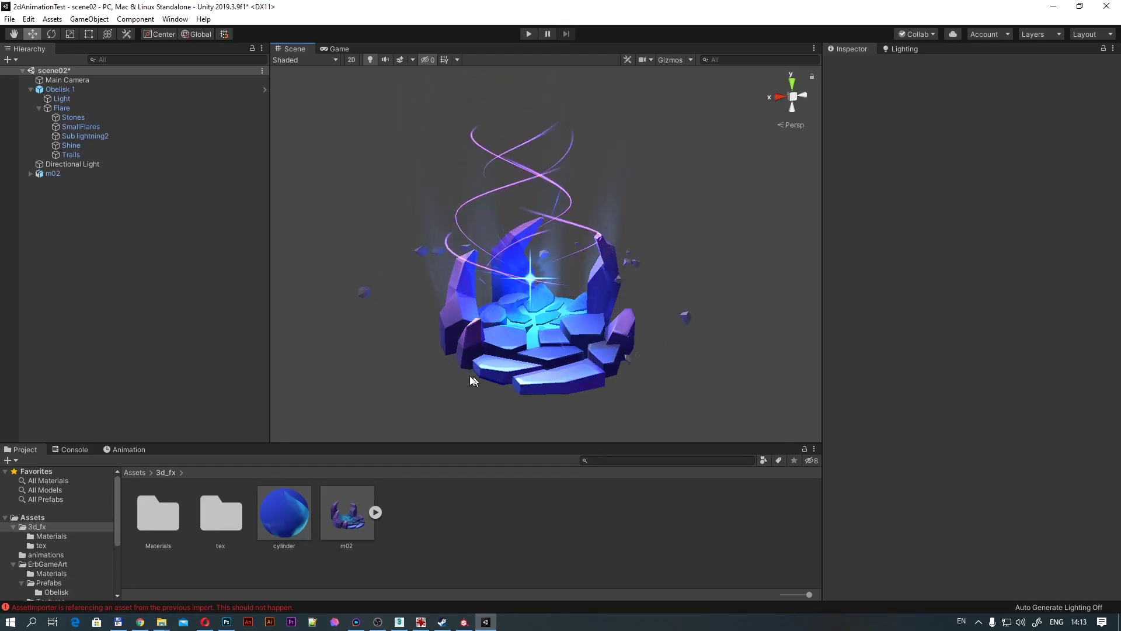
{"action": "mouse_move", "coordinate": [470, 377]}
{"action": "left_mouse_down", "text": "alt"}
{"action": "mouse_move", "coordinate": [741, 373]}
{"action": "mouse_move", "coordinate": [491, 353]}
{"action": "mouse_move", "coordinate": [754, 380]}
{"action": "mouse_move", "coordinate": [736, 379]}
{"action": "mouse_move", "coordinate": [708, 332]}
{"action": "mouse_move", "coordinate": [763, 325]}
{"action": "mouse_move", "coordinate": [448, 318]}
{"action": "mouse_move", "coordinate": [483, 333]}
{"action": "mouse_move", "coordinate": [714, 319]}
{"action": "mouse_move", "coordinate": [611, 331]}
{"action": "mouse_move", "coordinate": [727, 347]}
{"action": "mouse_move", "coordinate": [717, 360]}
{"action": "left_mouse_up", "text": "alt"}
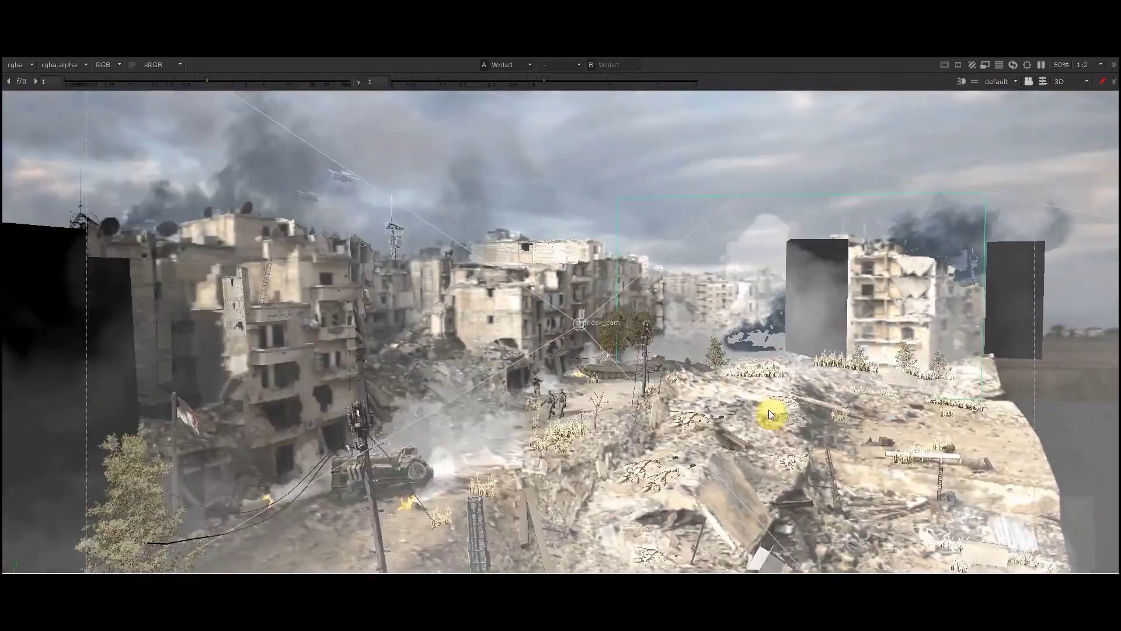
{"action": "mouse_move", "coordinate": [769, 408]}
{"action": "middle_mouse_down"}
{"action": "mouse_move", "coordinate": [705, 437]}
{"action": "mouse_move", "coordinate": [669, 427]}
{"action": "mouse_move", "coordinate": [707, 405]}
{"action": "mouse_move", "coordinate": [636, 406]}
{"action": "mouse_move", "coordinate": [641, 366]}
{"action": "mouse_move", "coordinate": [555, 370]}
{"action": "mouse_move", "coordinate": [566, 398]}
{"action": "mouse_move", "coordinate": [671, 398]}
{"action": "mouse_move", "coordinate": [947, 454]}
{"action": "middle_mouse_up"}
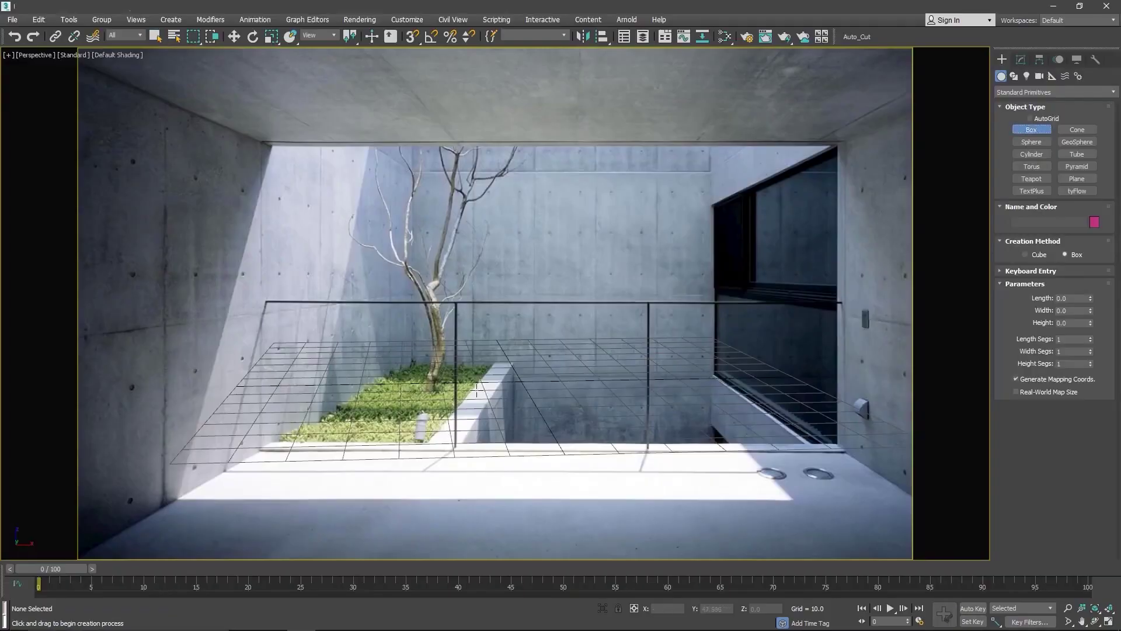
Finish the tall box and start Perspective Match with 2D Pan Zoom enabled.
{"action": "left_click", "coordinate": [473, 350]}
{"action": "key", "text": "w"}
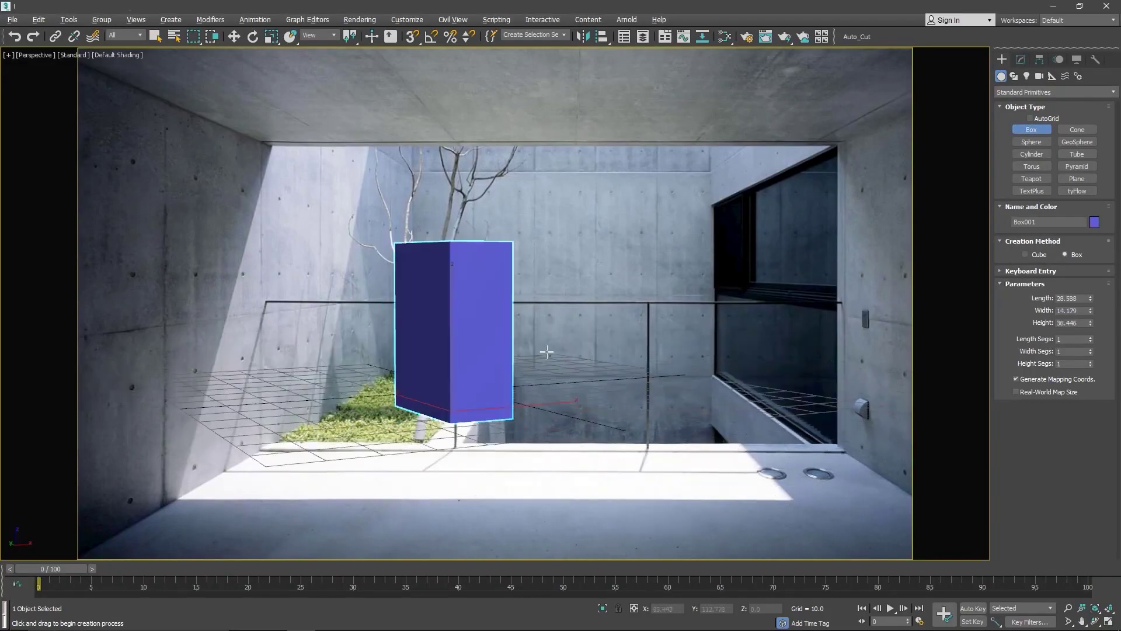
{"action": "left_click", "coordinate": [1094, 61]}
{"action": "left_click", "coordinate": [1046, 130]}
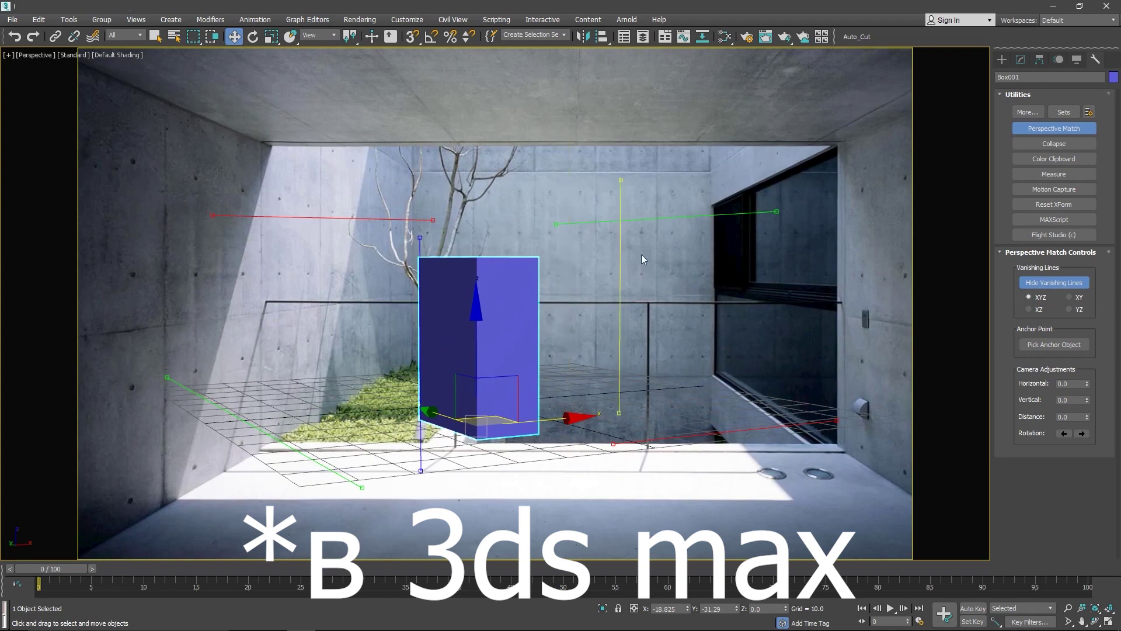
{"action": "left_click", "coordinate": [9, 55]}
{"action": "left_click", "coordinate": [58, 157]}
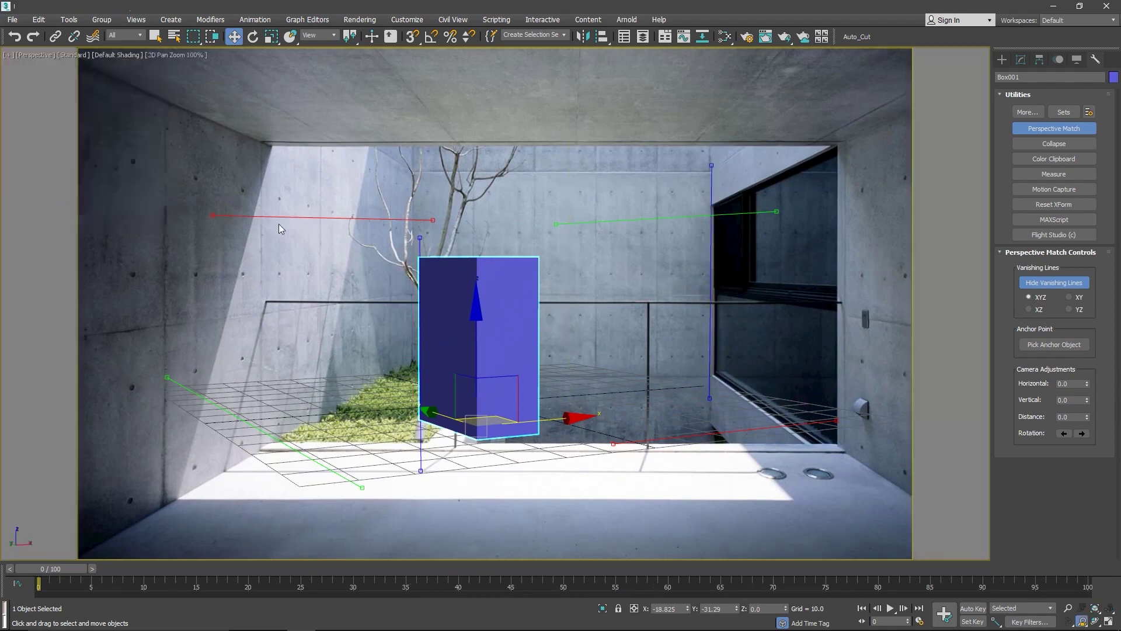
Align the vertical vanishing line with the courtyard's wall corner.
{"action": "scroll", "coordinate": [418, 265], "scroll_direction": "down", "scroll_amount": 5}
{"action": "scroll", "coordinate": [418, 264], "scroll_direction": "up", "scroll_amount": 3}
{"action": "scroll", "coordinate": [494, 244], "scroll_direction": "up", "scroll_amount": 5}
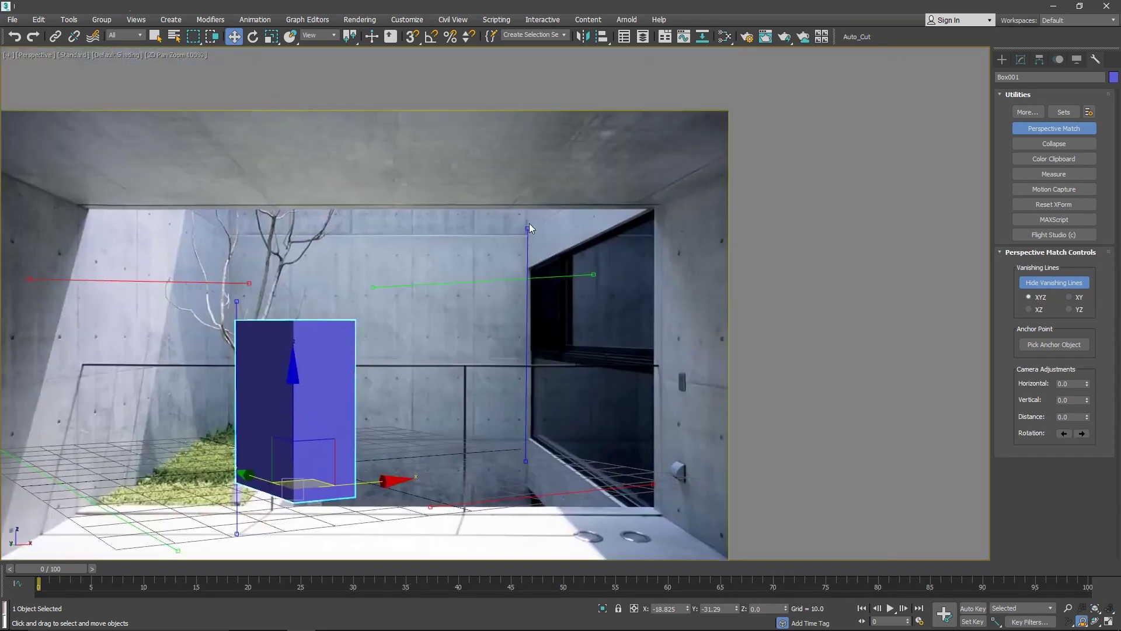
{"action": "scroll", "coordinate": [529, 175], "scroll_direction": "up", "scroll_amount": 5}
{"action": "scroll", "coordinate": [569, 149], "scroll_direction": "up", "scroll_amount": 1}
{"action": "middle_click_drag", "start_coordinate": [569, 154], "coordinate": [559, 342]}
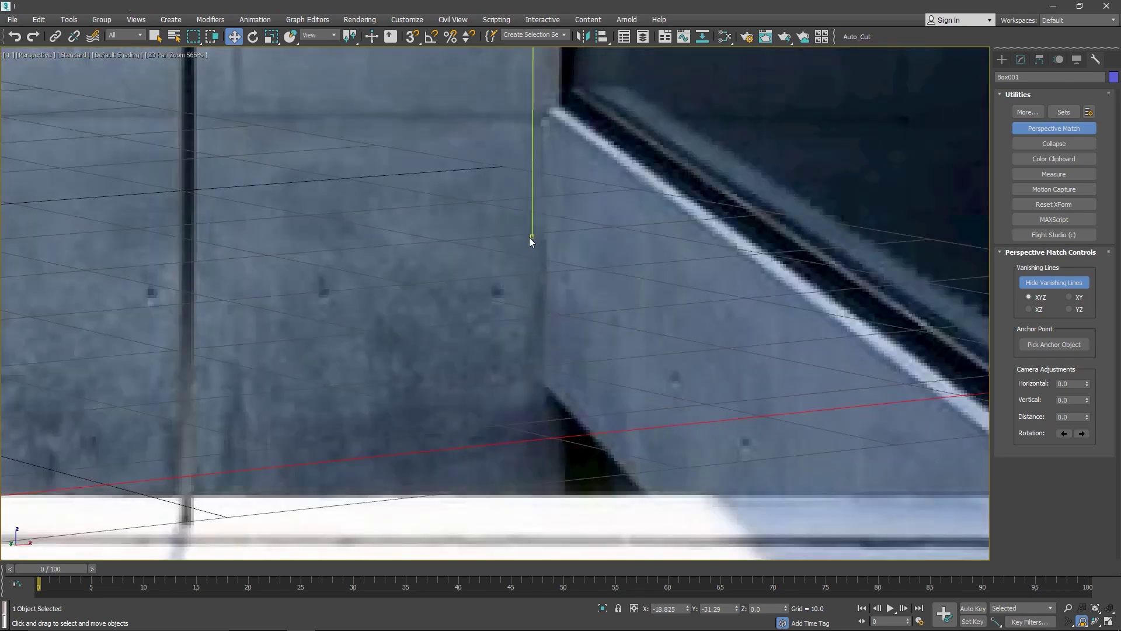
{"action": "left_click_drag", "start_coordinate": [529, 237], "coordinate": [541, 384]}
{"action": "scroll", "coordinate": [541, 383], "scroll_direction": "down", "scroll_amount": 4}
{"action": "middle_click_drag", "start_coordinate": [538, 370], "coordinate": [471, 188]}
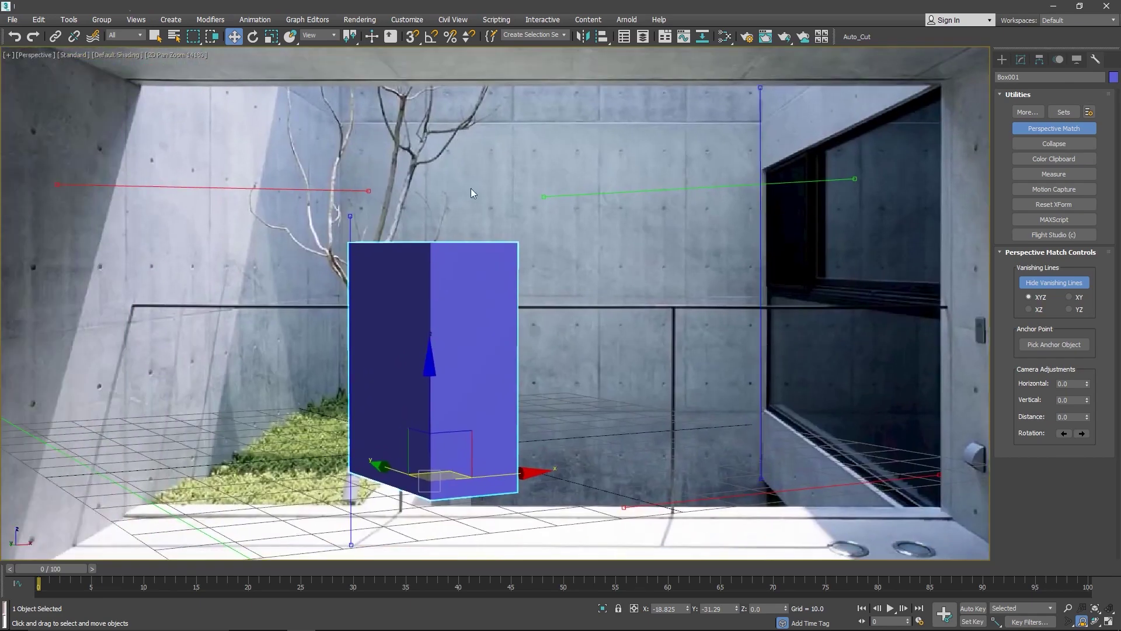
{"action": "scroll", "coordinate": [375, 273], "scroll_direction": "up", "scroll_amount": 3}
{"action": "scroll", "coordinate": [416, 185], "scroll_direction": "down", "scroll_amount": 1}
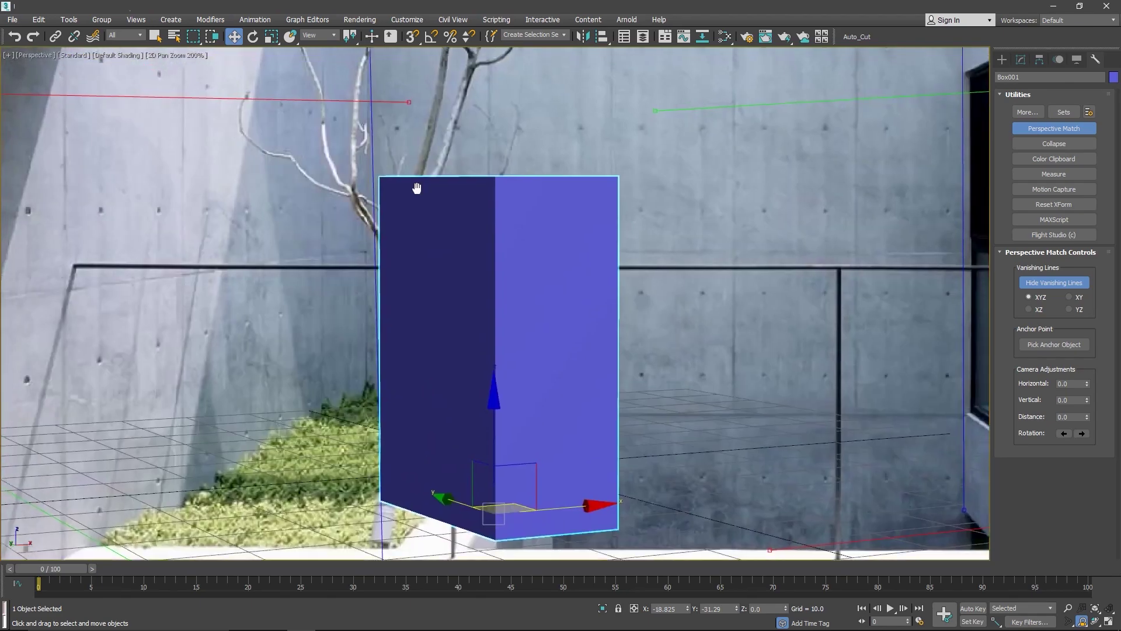
{"action": "scroll", "coordinate": [442, 382], "scroll_direction": "down", "scroll_amount": 2}
{"action": "scroll", "coordinate": [422, 345], "scroll_direction": "up", "scroll_amount": 10}
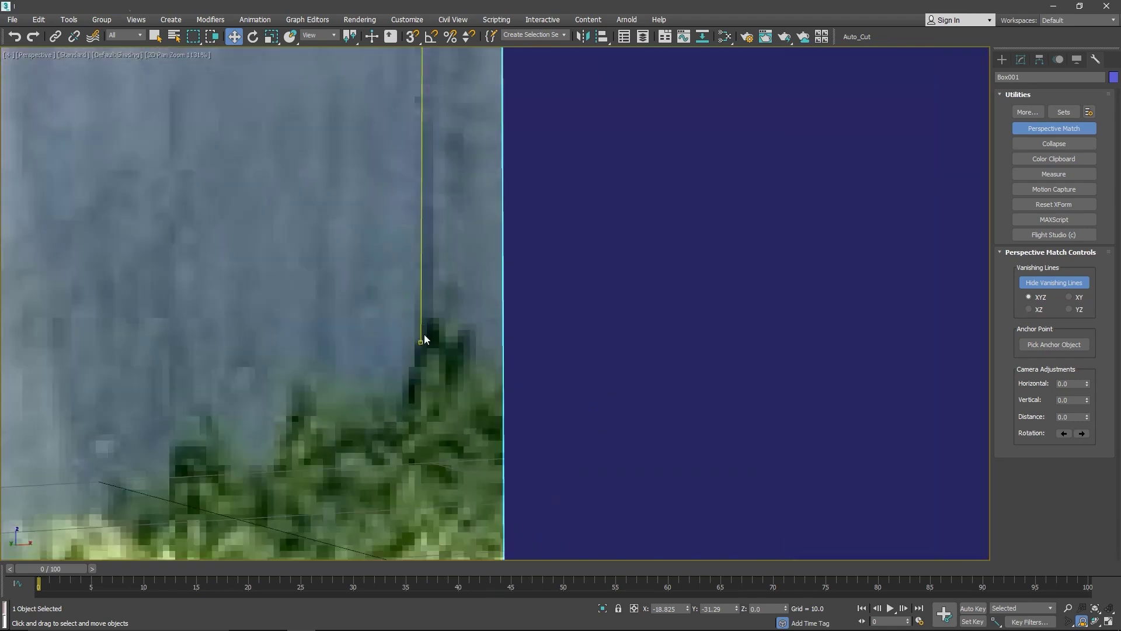
{"action": "scroll", "coordinate": [421, 343], "scroll_direction": "down", "scroll_amount": 10}
{"action": "scroll", "coordinate": [415, 328], "scroll_direction": "down", "scroll_amount": 2}
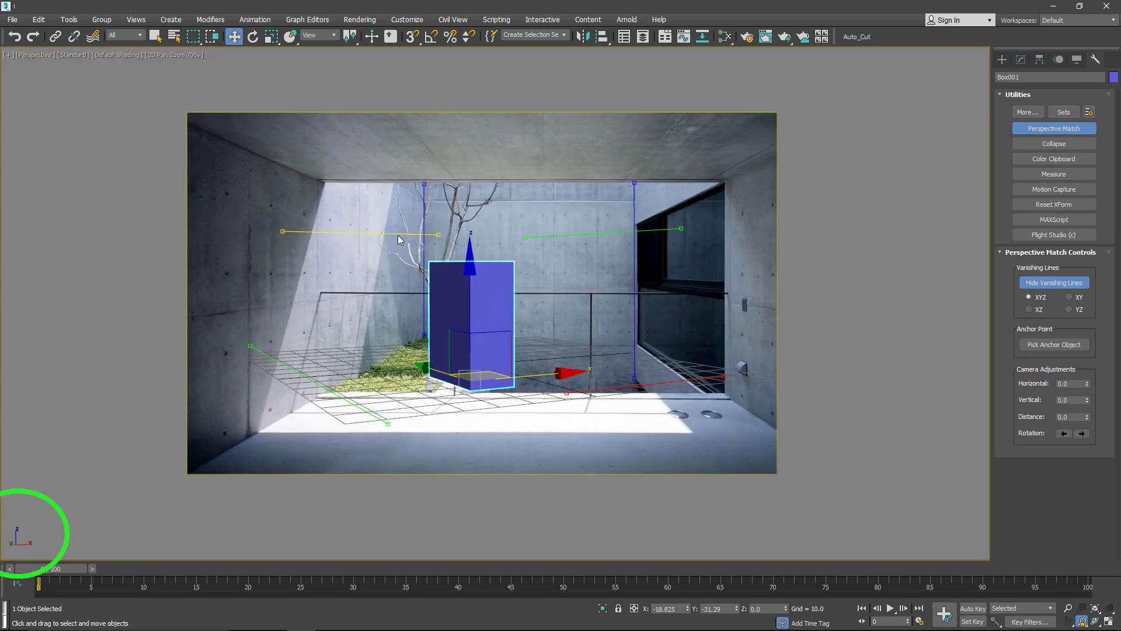
Place the red vanishing line along the back wall seam.
{"action": "left_click_drag", "start_coordinate": [398, 235], "coordinate": [543, 207]}
{"action": "scroll", "coordinate": [575, 248], "scroll_direction": "up", "scroll_amount": 8}
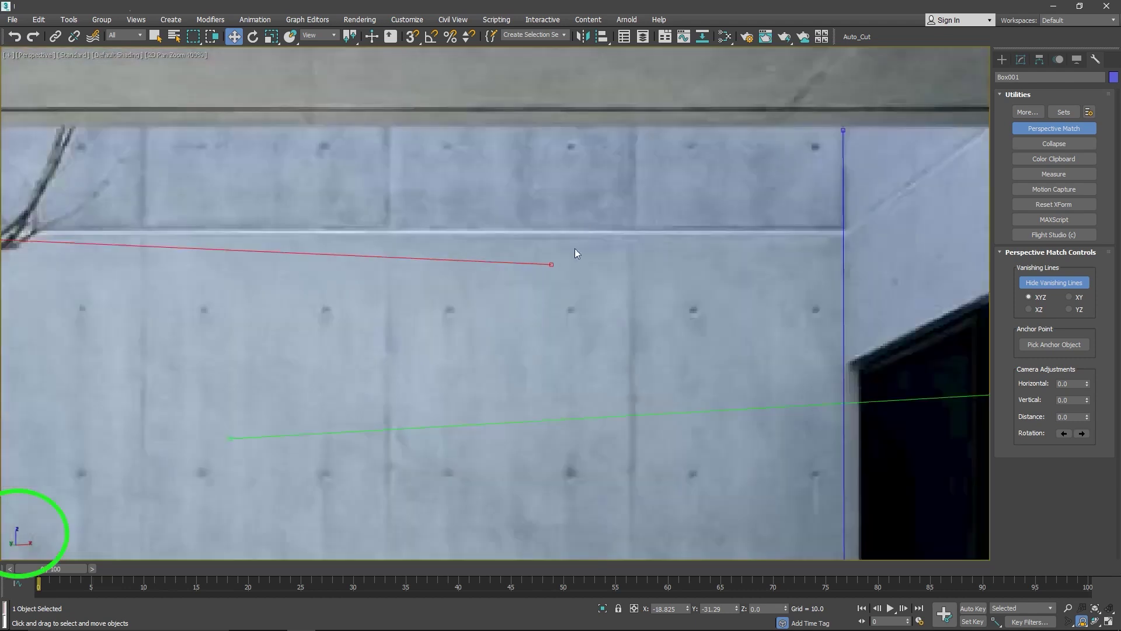
{"action": "scroll", "coordinate": [847, 229], "scroll_direction": "down", "scroll_amount": 8}
{"action": "scroll", "coordinate": [473, 258], "scroll_direction": "up", "scroll_amount": 12}
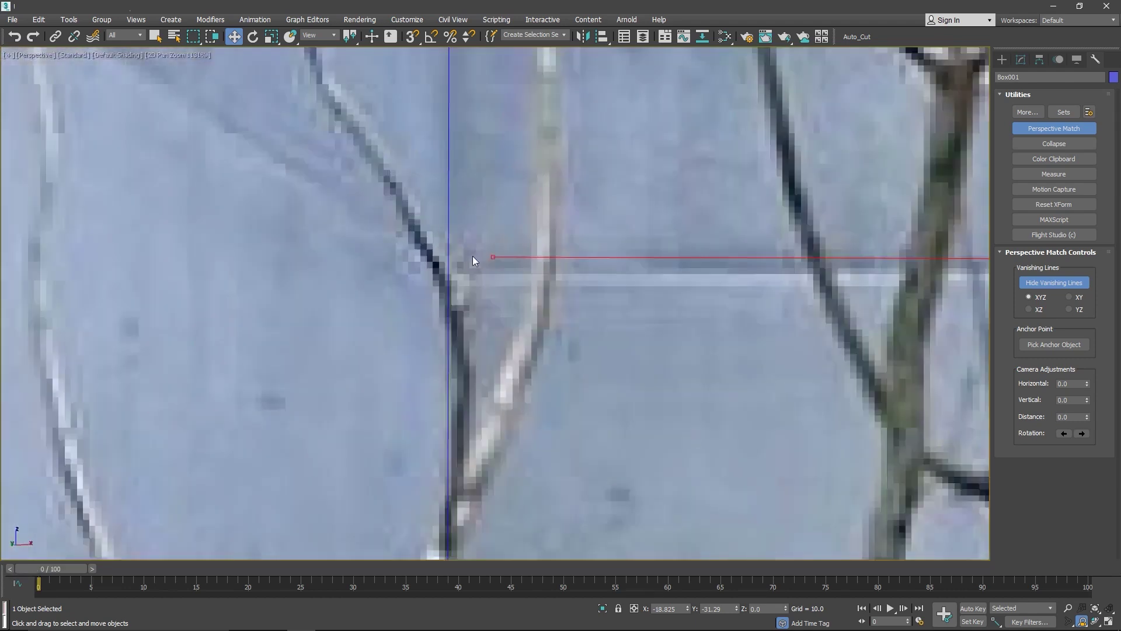
{"action": "left_click_drag", "start_coordinate": [468, 272], "coordinate": [465, 268]}
{"action": "scroll", "coordinate": [465, 268], "scroll_direction": "down", "scroll_amount": 10}
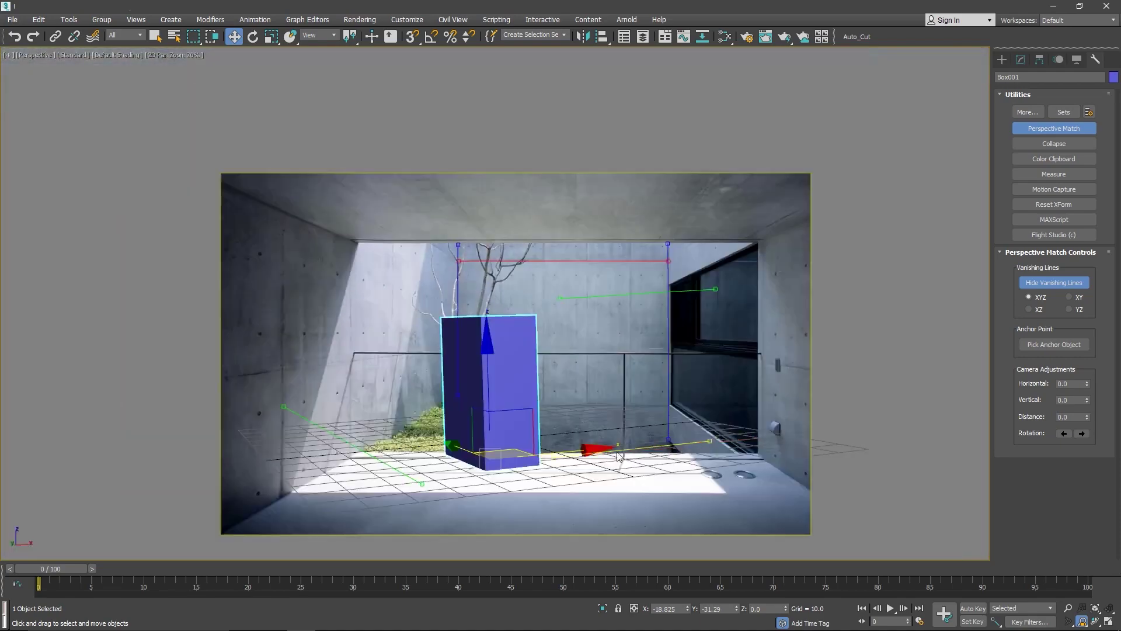
{"action": "scroll", "coordinate": [430, 440], "scroll_direction": "up", "scroll_amount": 6}
{"action": "scroll", "coordinate": [430, 441], "scroll_direction": "up", "scroll_amount": 4}
{"action": "scroll", "coordinate": [363, 450], "scroll_direction": "down", "scroll_amount": 10}
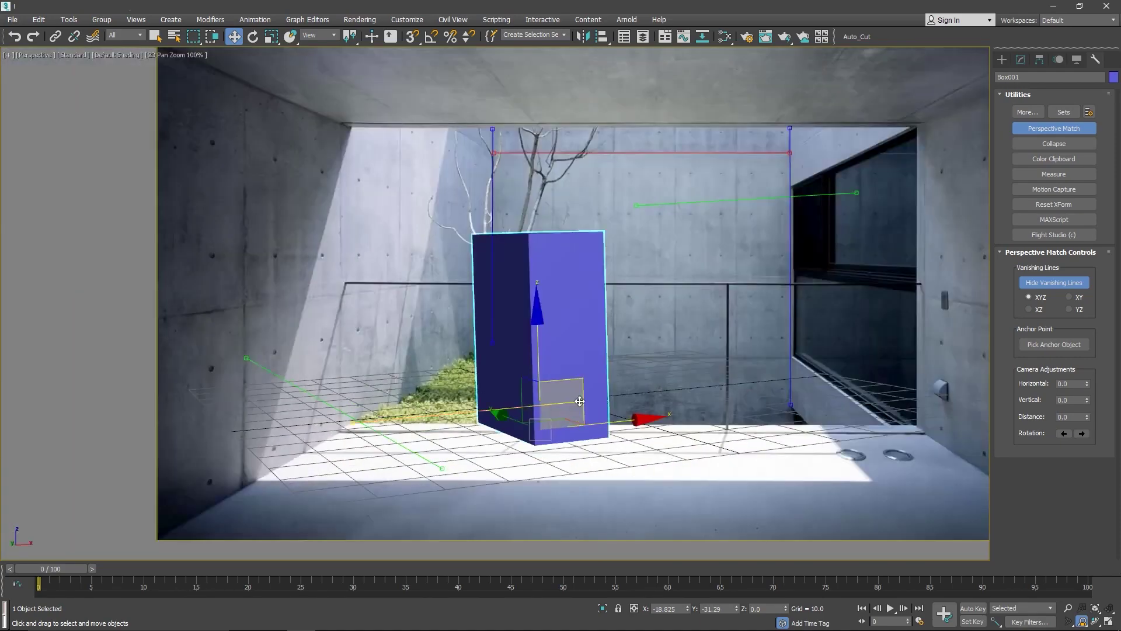
{"action": "scroll", "coordinate": [794, 471], "scroll_direction": "up", "scroll_amount": 6}
{"action": "scroll", "coordinate": [793, 471], "scroll_direction": "up", "scroll_amount": 2}
{"action": "scroll", "coordinate": [489, 402], "scroll_direction": "down", "scroll_amount": 8}
{"action": "scroll", "coordinate": [693, 415], "scroll_direction": "up", "scroll_amount": 4}
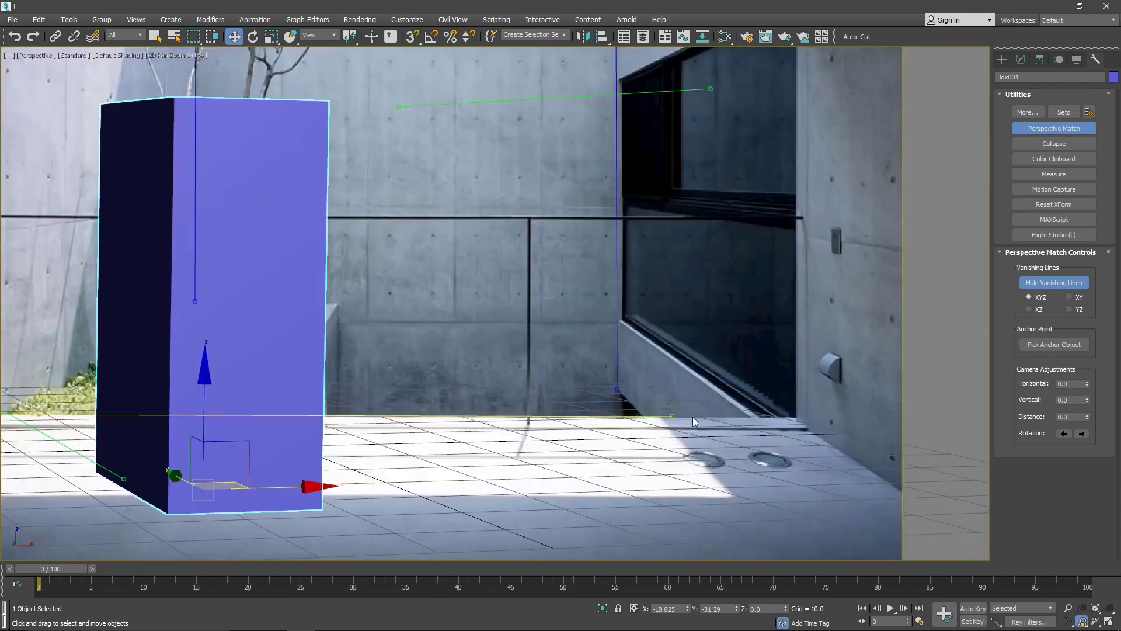
{"action": "scroll", "coordinate": [797, 418], "scroll_direction": "down", "scroll_amount": 4}
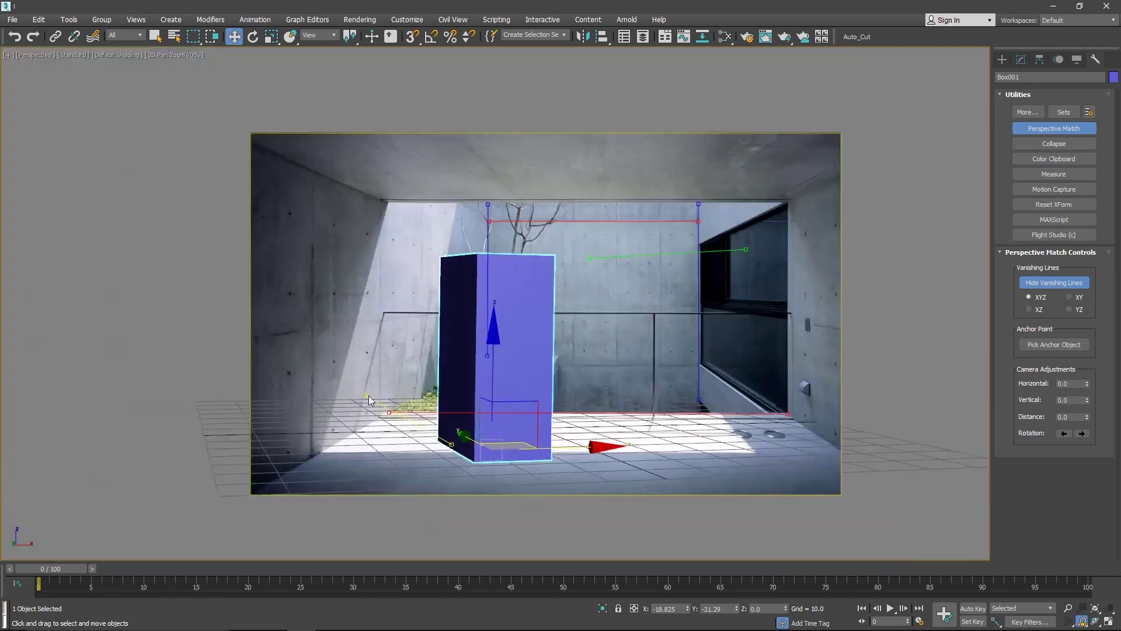
Align the yellow vanishing line with the lower-left floor and upper-left wall edges.
{"action": "left_click_drag", "start_coordinate": [369, 395], "coordinate": [251, 490]}
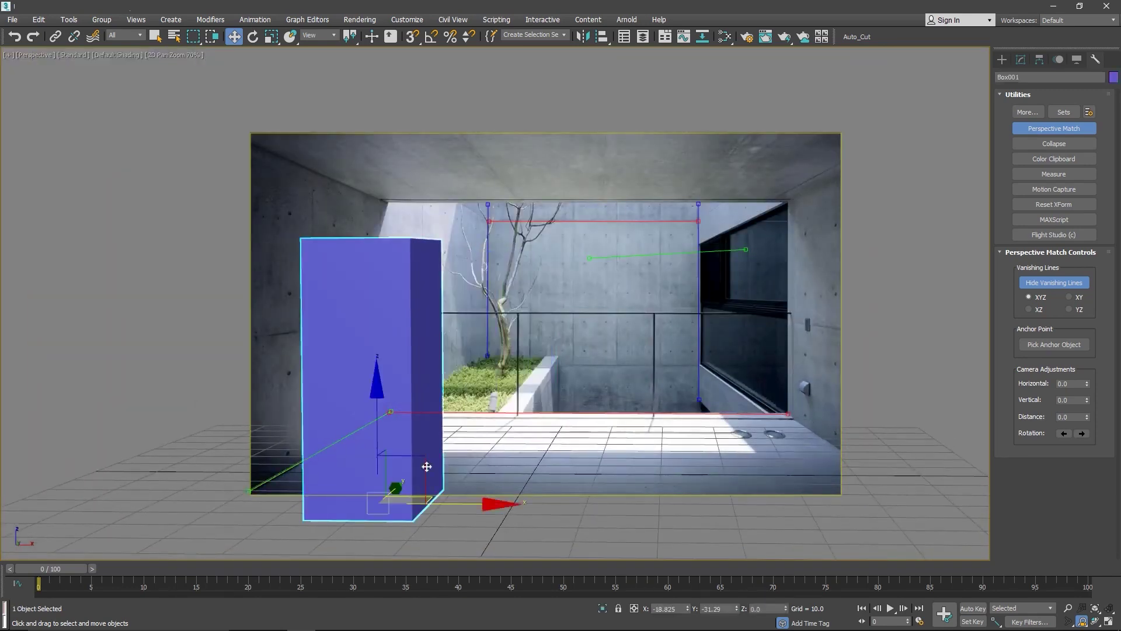
{"action": "mouse_move", "coordinate": [427, 467]}
{"action": "left_mouse_down"}
{"action": "mouse_move", "coordinate": [560, 467]}
{"action": "mouse_move", "coordinate": [648, 444]}
{"action": "left_mouse_up"}
{"action": "scroll", "coordinate": [430, 342], "scroll_direction": "up", "scroll_amount": 10}
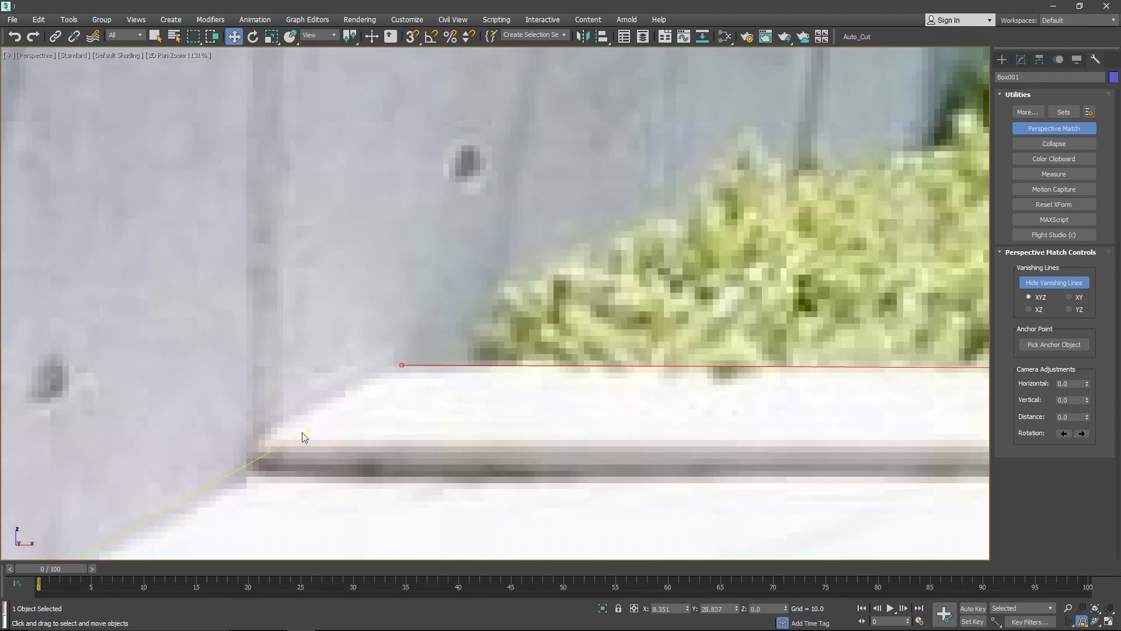
{"action": "scroll", "coordinate": [342, 374], "scroll_direction": "down", "scroll_amount": 5}
{"action": "scroll", "coordinate": [223, 482], "scroll_direction": "up", "scroll_amount": 5}
{"action": "scroll", "coordinate": [175, 519], "scroll_direction": "down", "scroll_amount": 8}
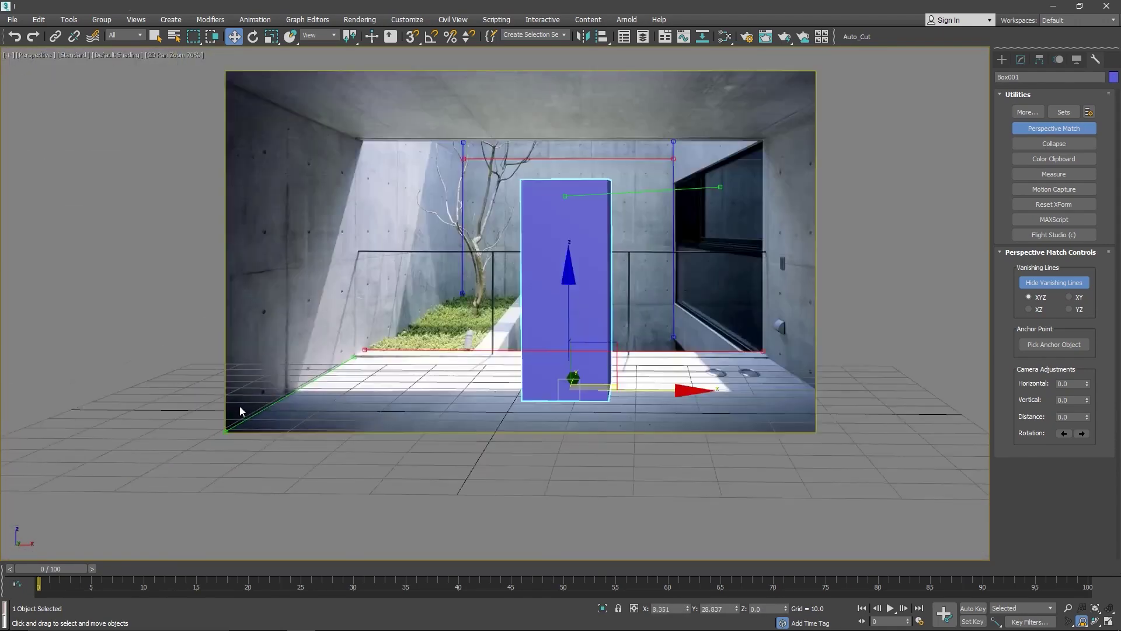
{"action": "mouse_move", "coordinate": [756, 162]}
{"action": "left_mouse_down"}
{"action": "mouse_move", "coordinate": [784, 146]}
{"action": "mouse_move", "coordinate": [322, 139]}
{"action": "left_mouse_up"}
{"action": "scroll", "coordinate": [299, 119], "scroll_direction": "up", "scroll_amount": 4}
Align the green line with the ceiling edge, move the box right, and set Horizontal to 4.7.
{"action": "left_click_drag", "start_coordinate": [544, 146], "coordinate": [489, 193]}
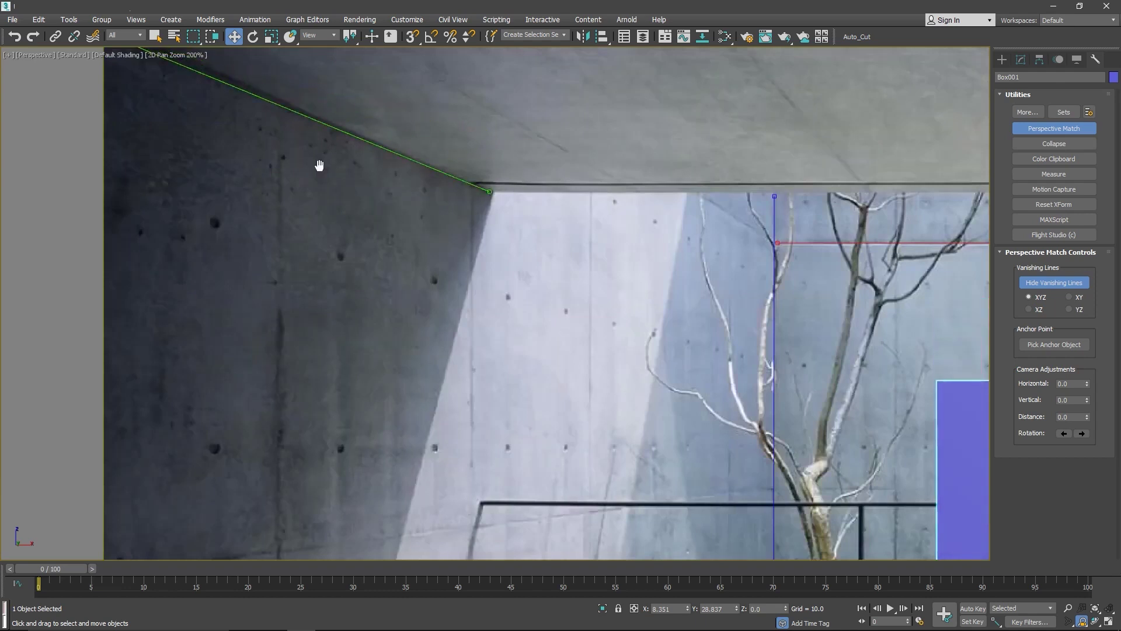
{"action": "middle_click_drag", "start_coordinate": [110, 36], "coordinate": [232, 156]}
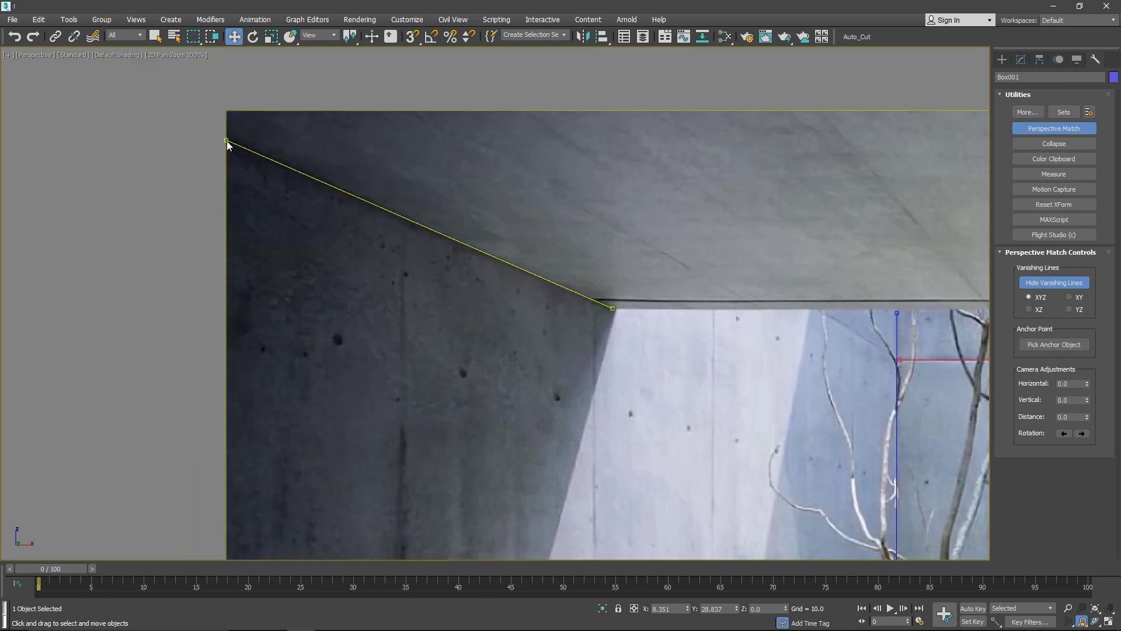
{"action": "scroll", "coordinate": [266, 143], "scroll_direction": "down", "scroll_amount": 4}
{"action": "mouse_move", "coordinate": [522, 318]}
{"action": "left_mouse_down"}
{"action": "mouse_move", "coordinate": [672, 349]}
{"action": "mouse_move", "coordinate": [578, 351]}
{"action": "left_mouse_up"}
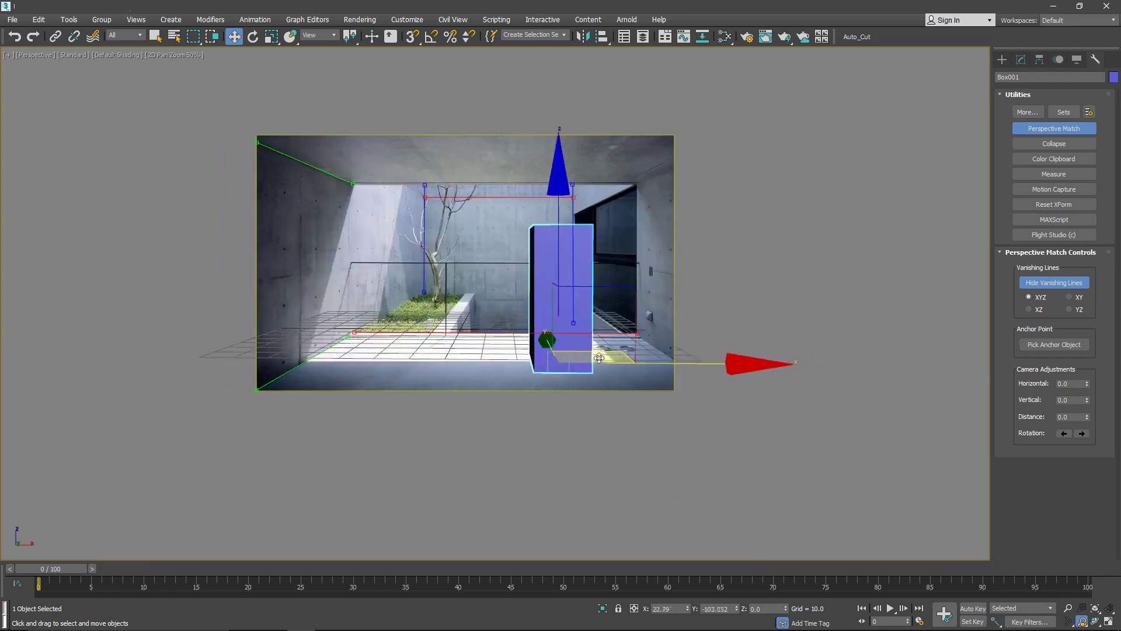
{"action": "scroll", "coordinate": [642, 351], "scroll_direction": "up", "scroll_amount": 2}
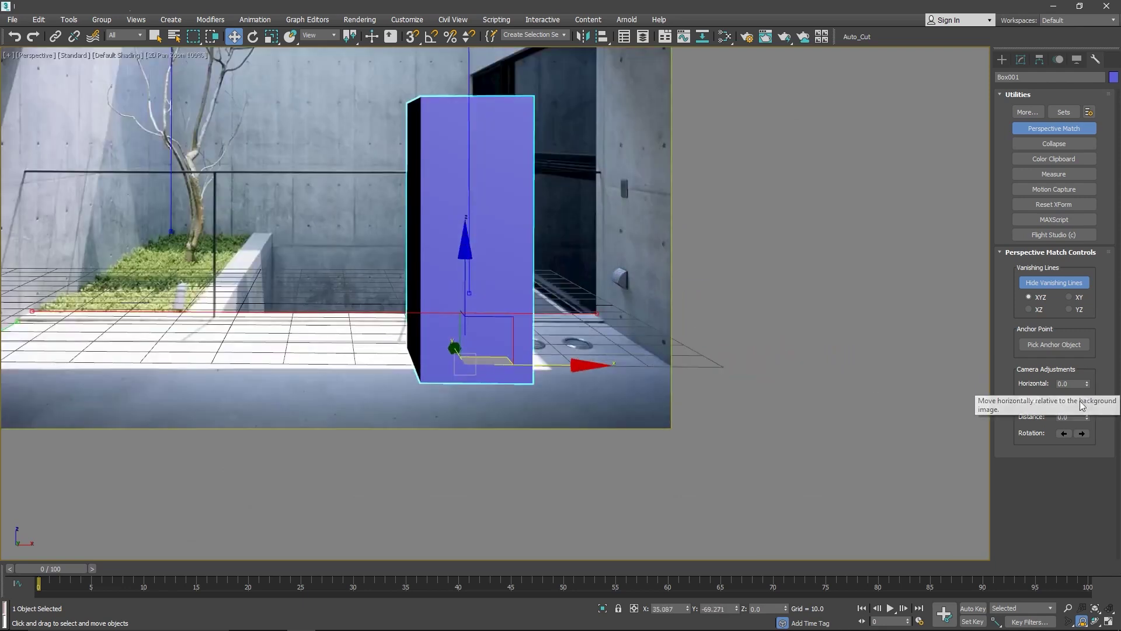
{"action": "mouse_move", "coordinate": [1087, 385]}
{"action": "left_mouse_down"}
{"action": "mouse_move", "coordinate": [1092, 406]}
{"action": "mouse_move", "coordinate": [1072, 386]}
{"action": "left_mouse_up"}
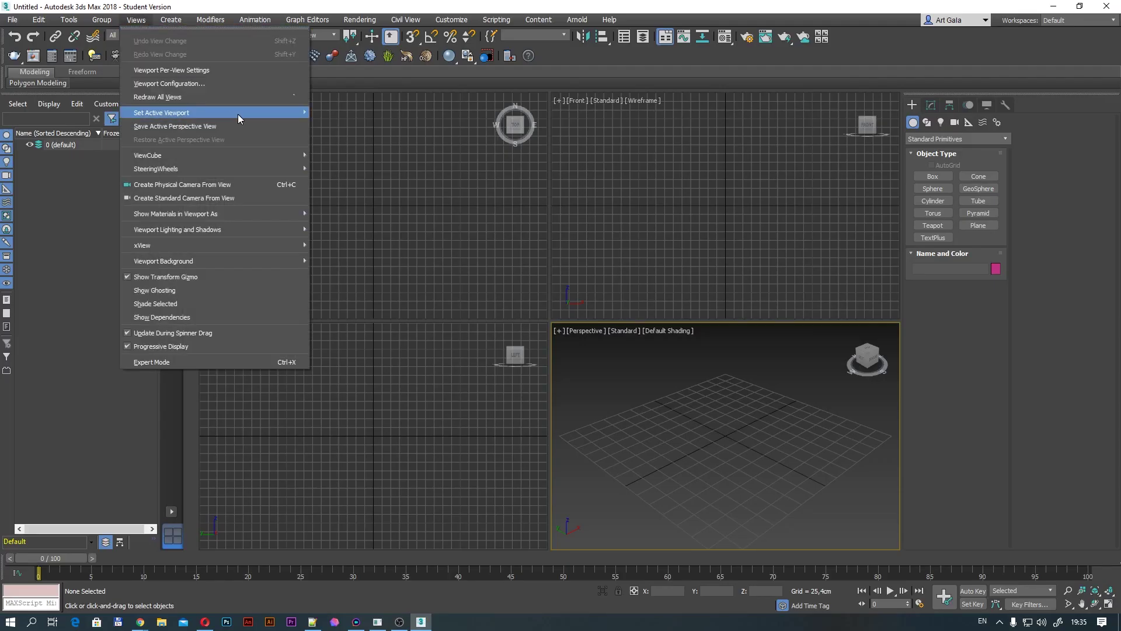
Set the portfolio folder's stone_concept image as the camera viewport background.
{"action": "left_click", "coordinate": [254, 135]}
{"action": "left_click", "coordinate": [476, 170]}
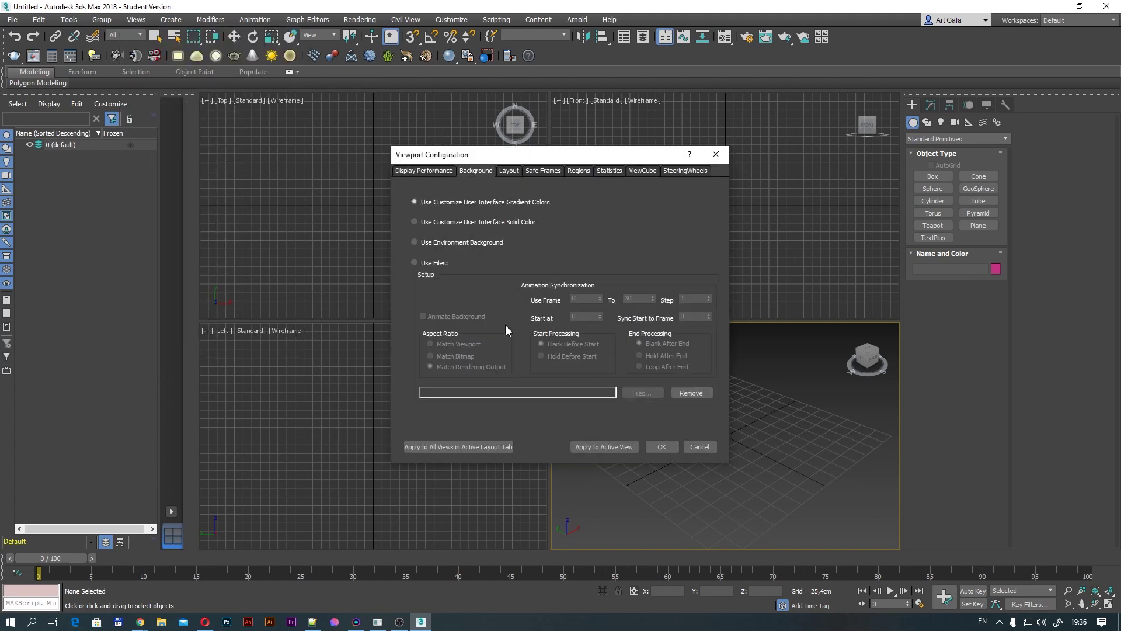
{"action": "left_click", "coordinate": [586, 396]}
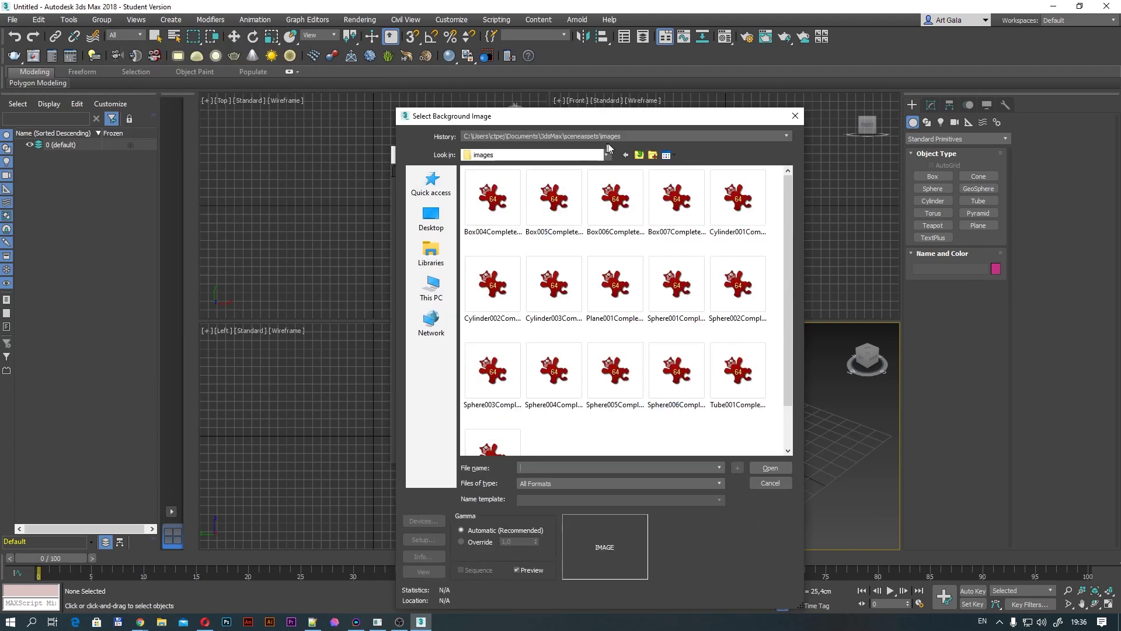
{"action": "left_click", "coordinate": [607, 155]}
{"action": "left_click", "coordinate": [499, 279]}
{"action": "double_click", "coordinate": [513, 396]}
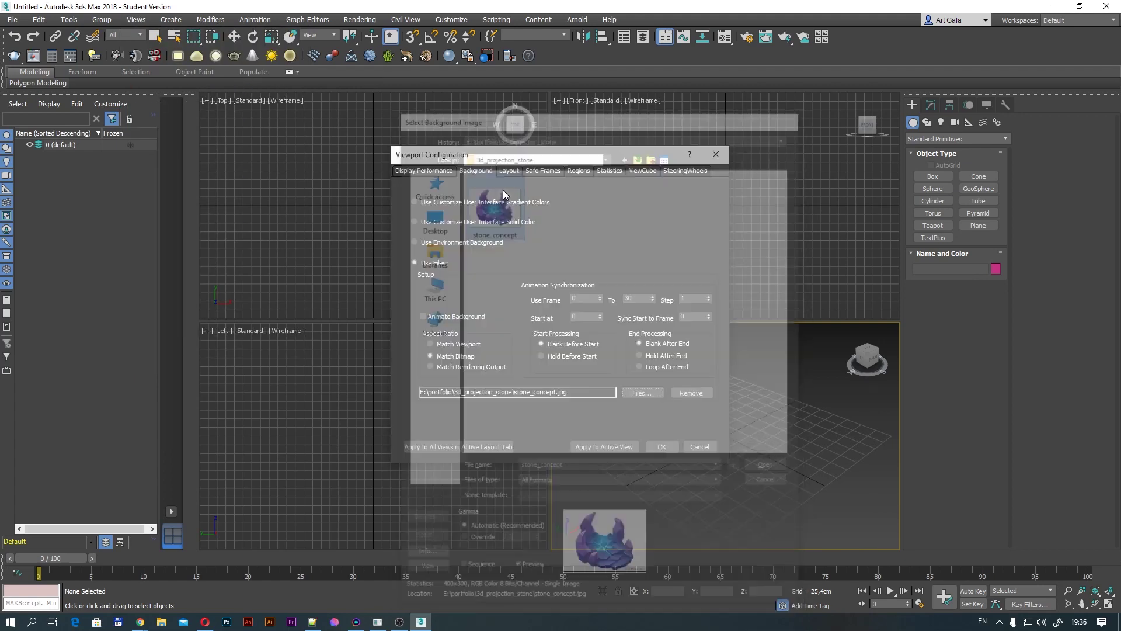
{"action": "left_click", "coordinate": [643, 447]}
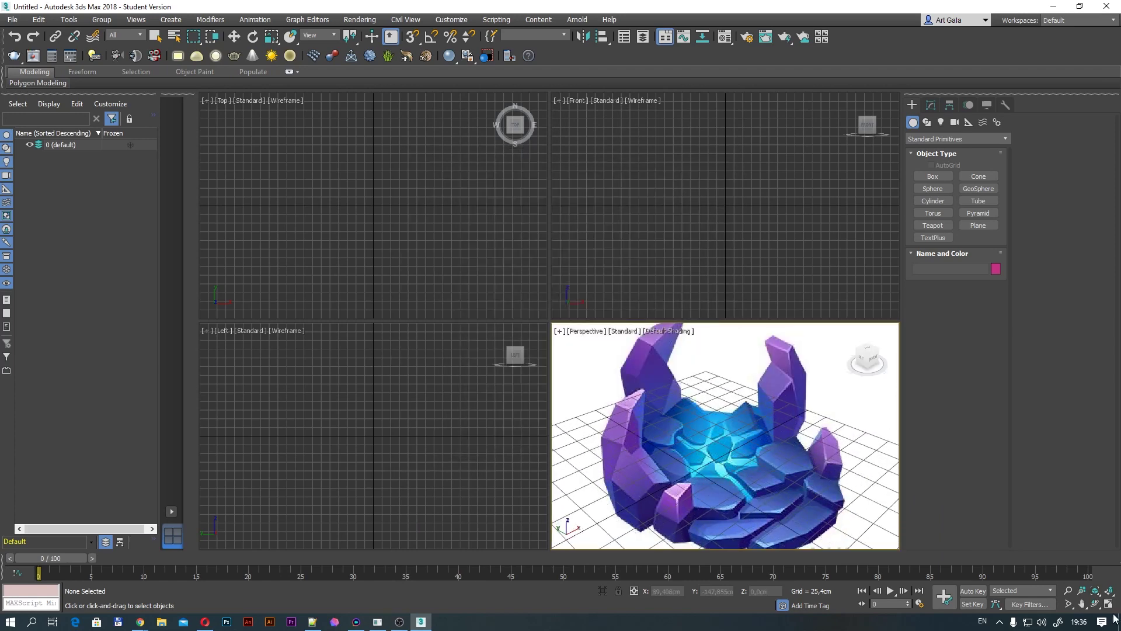
{"action": "key", "text": "alt+w"}
{"action": "scroll", "coordinate": [560, 306], "scroll_direction": "down", "scroll_amount": 3}
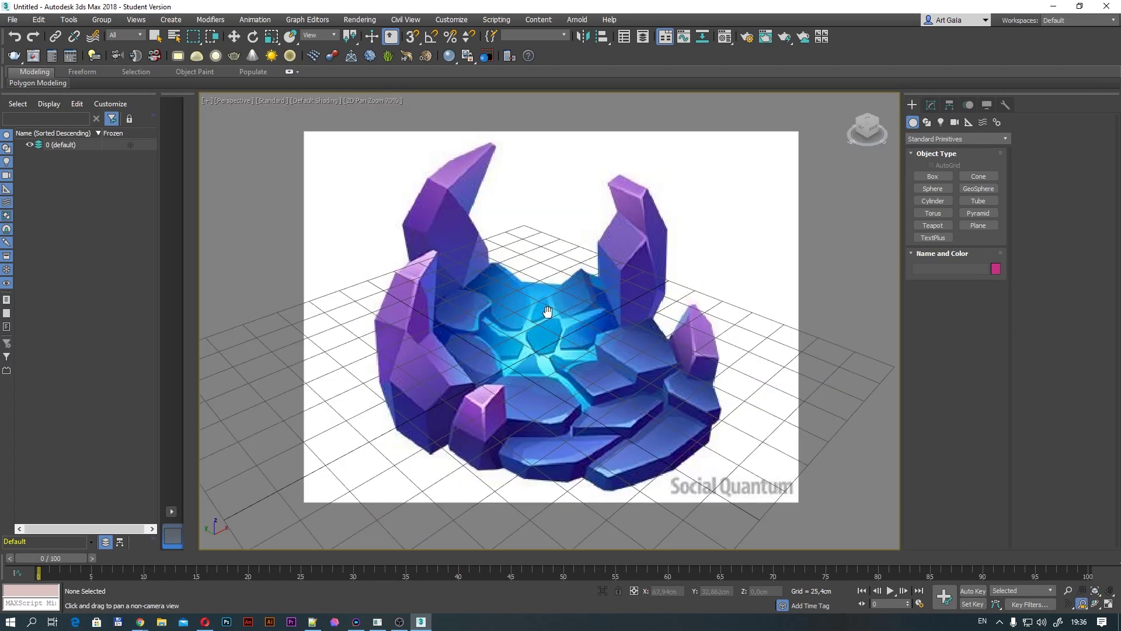
{"action": "key", "text": "alt+w"}
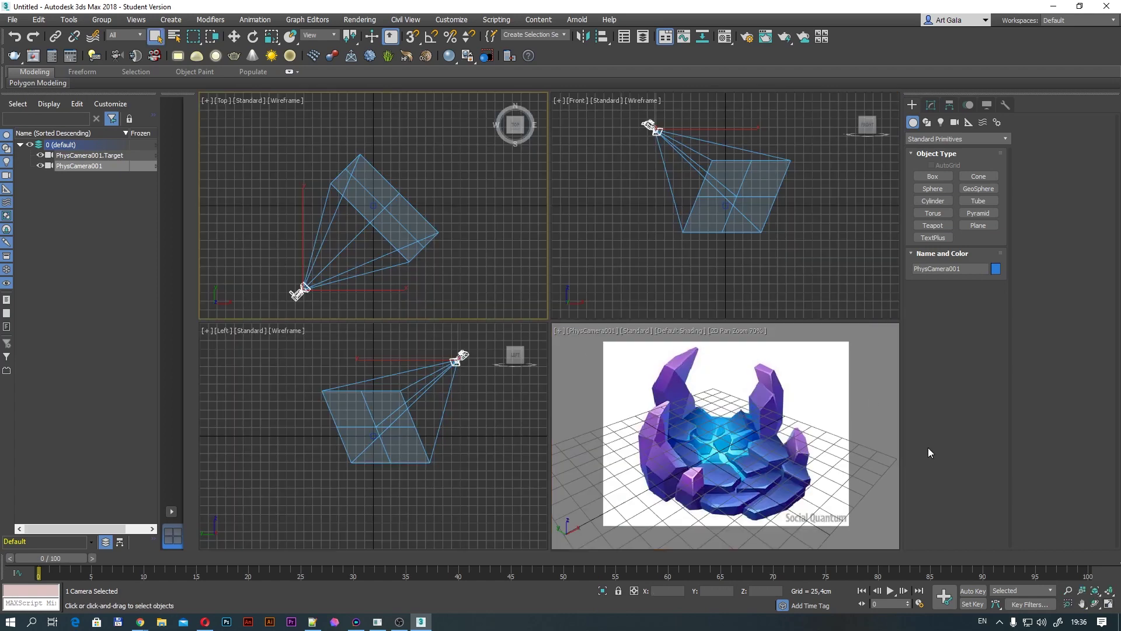
{"action": "left_click", "coordinate": [306, 230]}
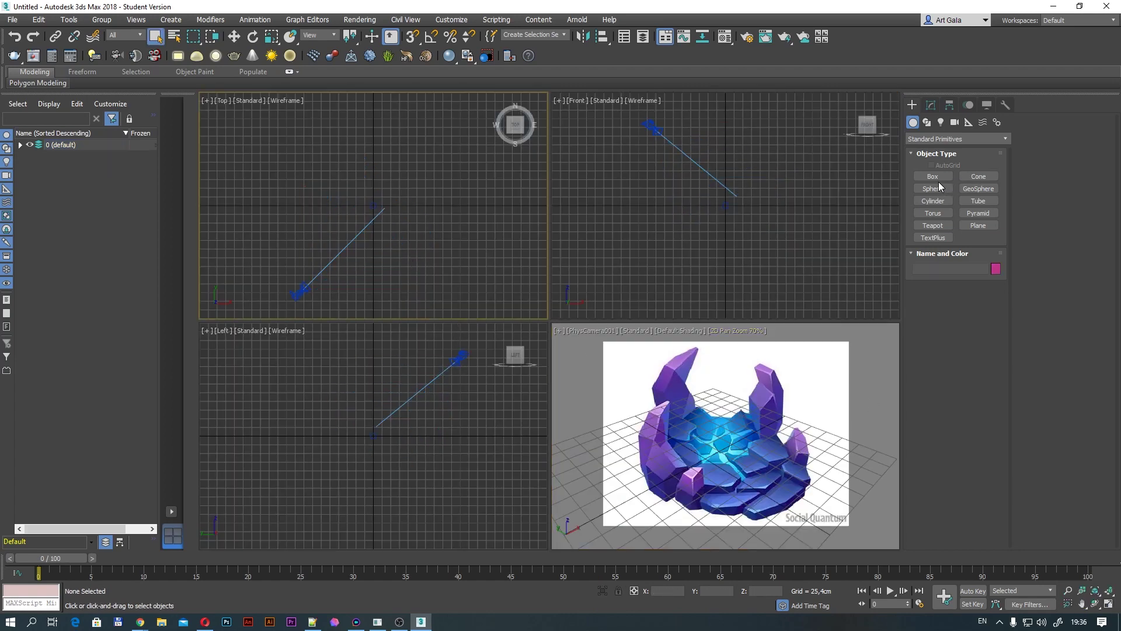
Make a material with stone_concept.jpg as its Bitmap diffuse map.
{"action": "key", "text": "m"}
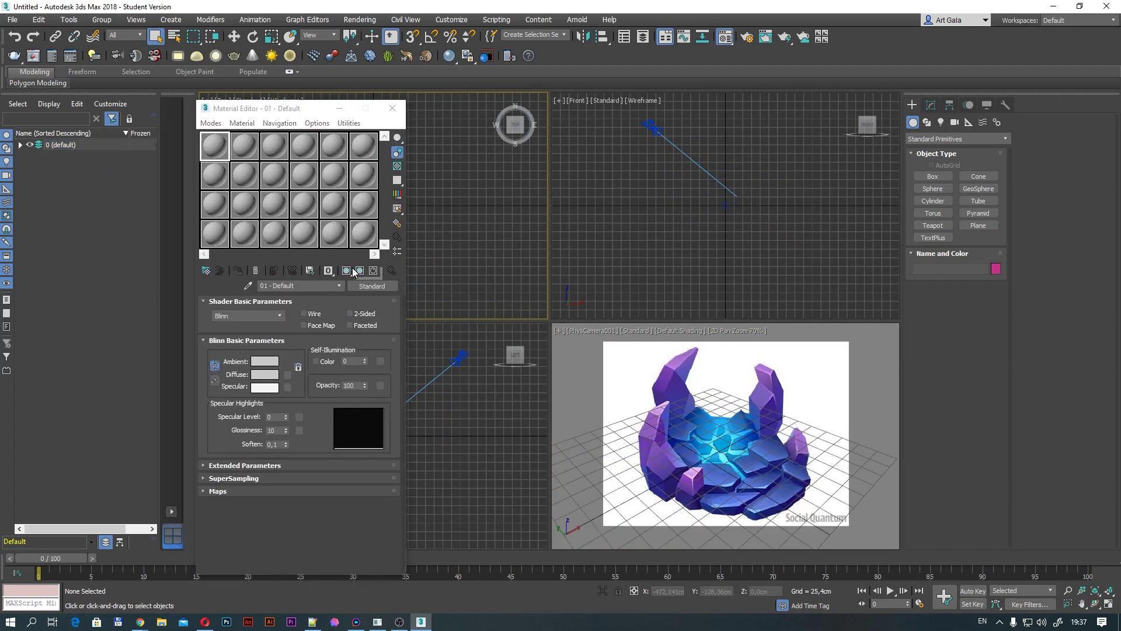
{"action": "left_click", "coordinate": [287, 375]}
{"action": "double_click", "coordinate": [489, 177]}
{"action": "double_click", "coordinate": [340, 324]}
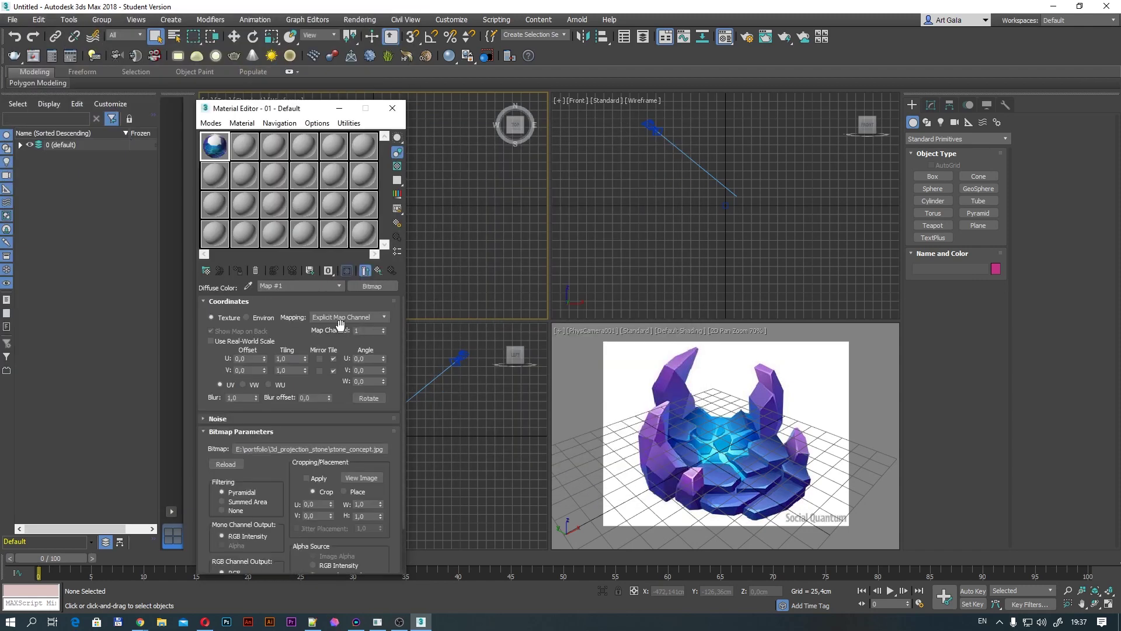
{"action": "left_click", "coordinate": [378, 270]}
Draw a new box in the top view.
{"action": "left_click", "coordinate": [393, 108]}
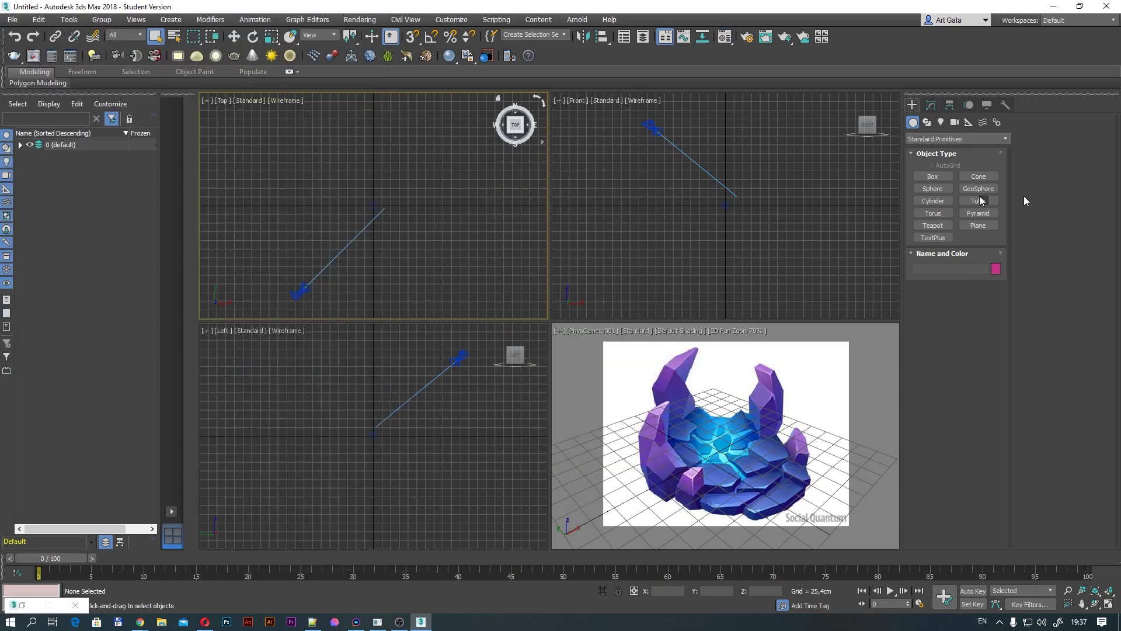
{"action": "left_click", "coordinate": [933, 177]}
{"action": "left_click_drag", "start_coordinate": [364, 144], "coordinate": [455, 240]}
{"action": "left_click", "coordinate": [458, 196]}
Move the box into view and bind a Camera Map to PhysCamera001.
{"action": "key", "text": "w"}
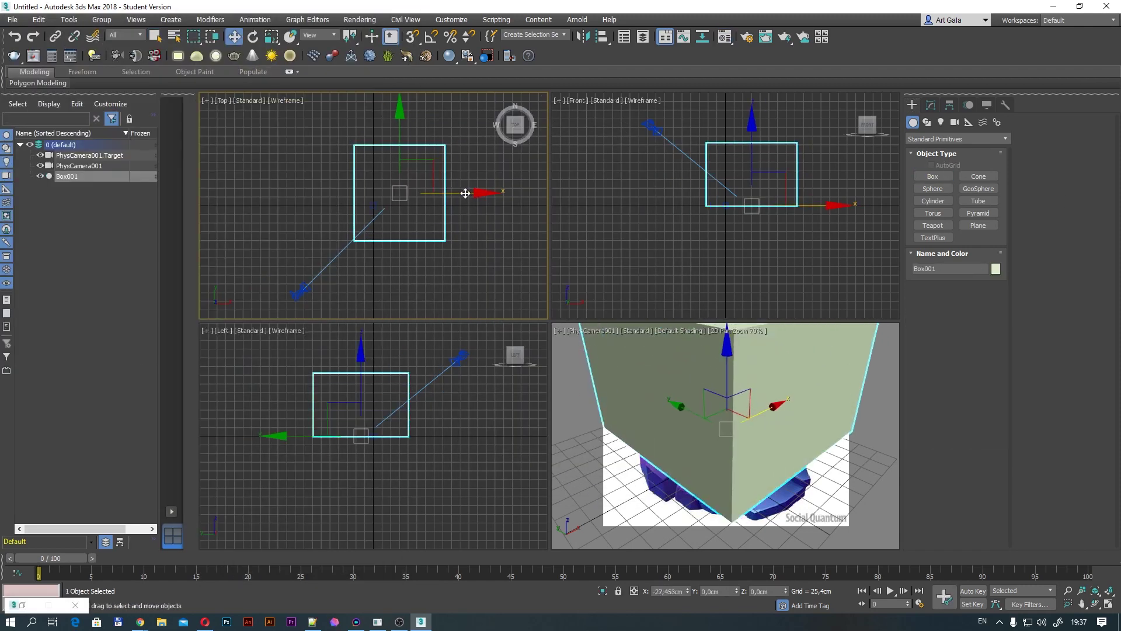
{"action": "left_click_drag", "start_coordinate": [467, 192], "coordinate": [447, 204]}
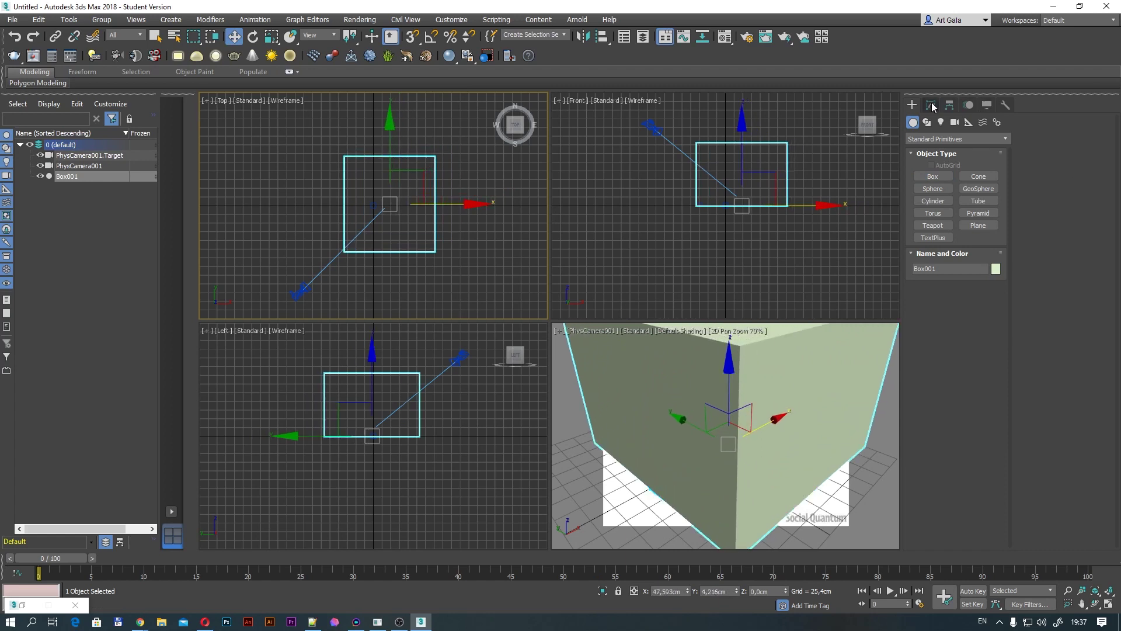
{"action": "left_click", "coordinate": [933, 105]}
{"action": "left_click", "coordinate": [974, 141]}
{"action": "left_click", "coordinate": [972, 167]}
{"action": "left_click", "coordinate": [955, 299]}
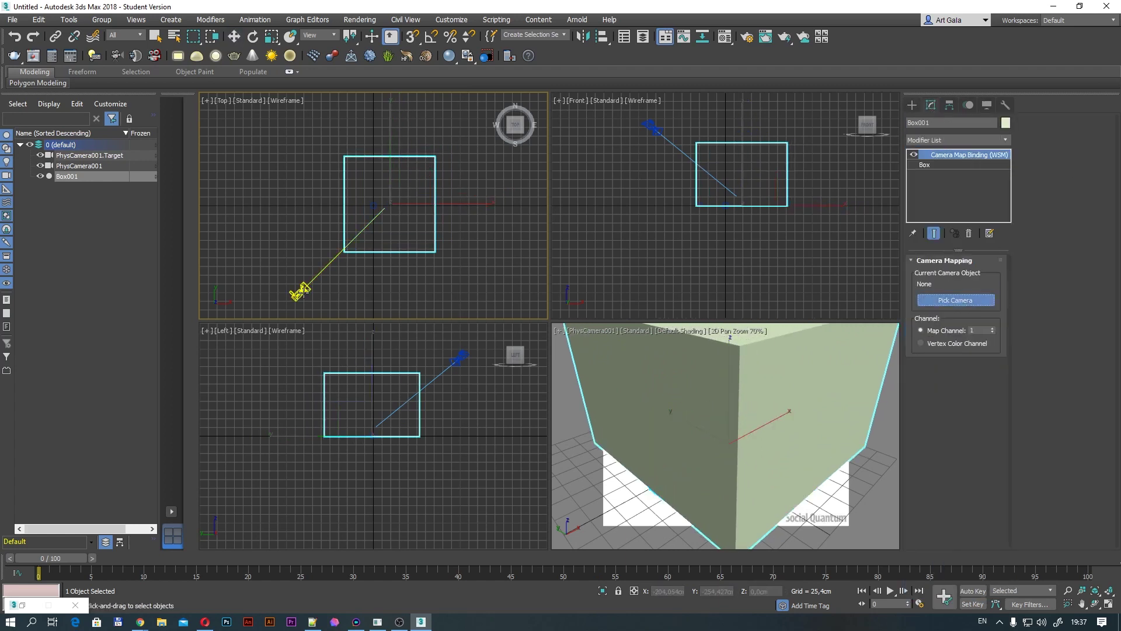
{"action": "left_click", "coordinate": [302, 288]}
Assign the concept material to the box with Show Shaded Material on.
{"action": "key", "text": "m"}
{"action": "left_click", "coordinate": [237, 271]}
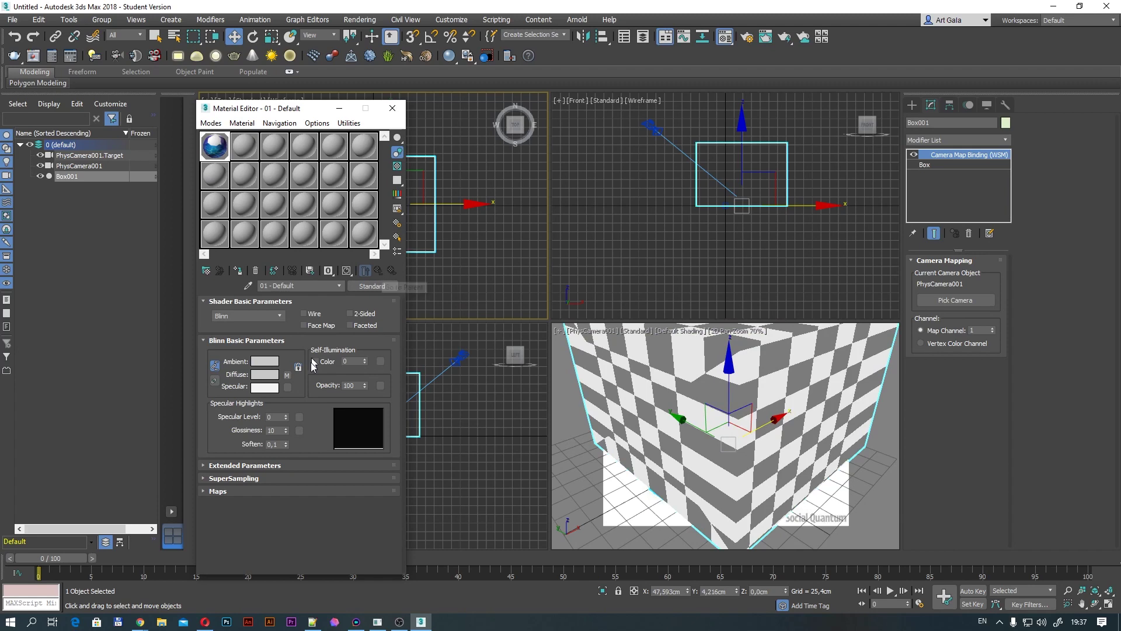
{"action": "left_click", "coordinate": [346, 271]}
{"action": "left_click", "coordinate": [339, 108]}
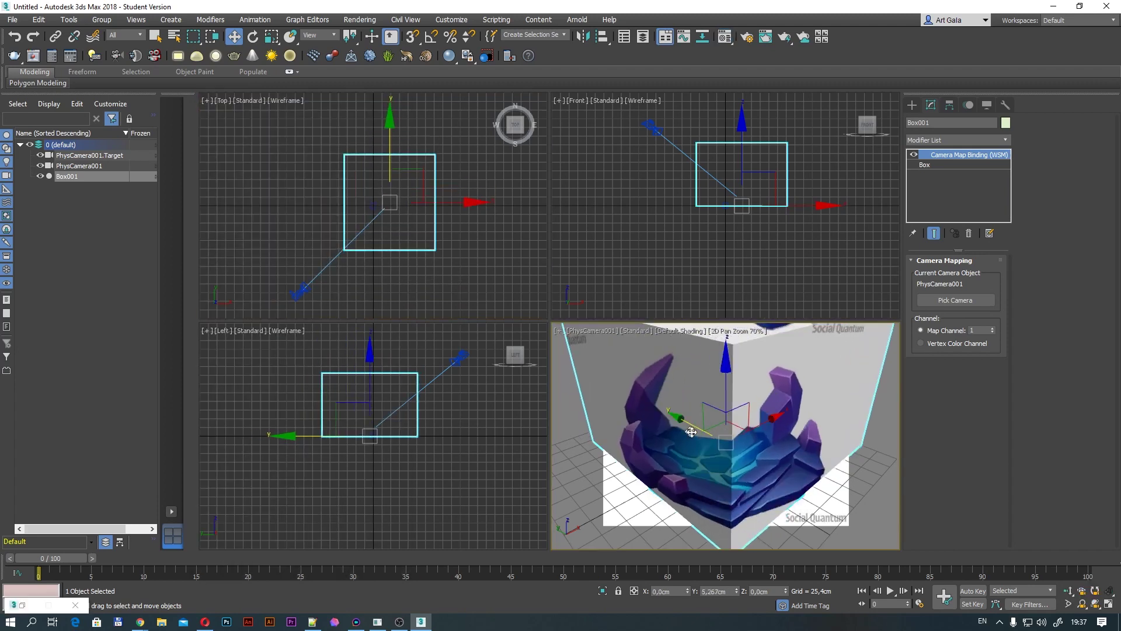
{"action": "left_click_drag", "start_coordinate": [764, 423], "coordinate": [767, 420]}
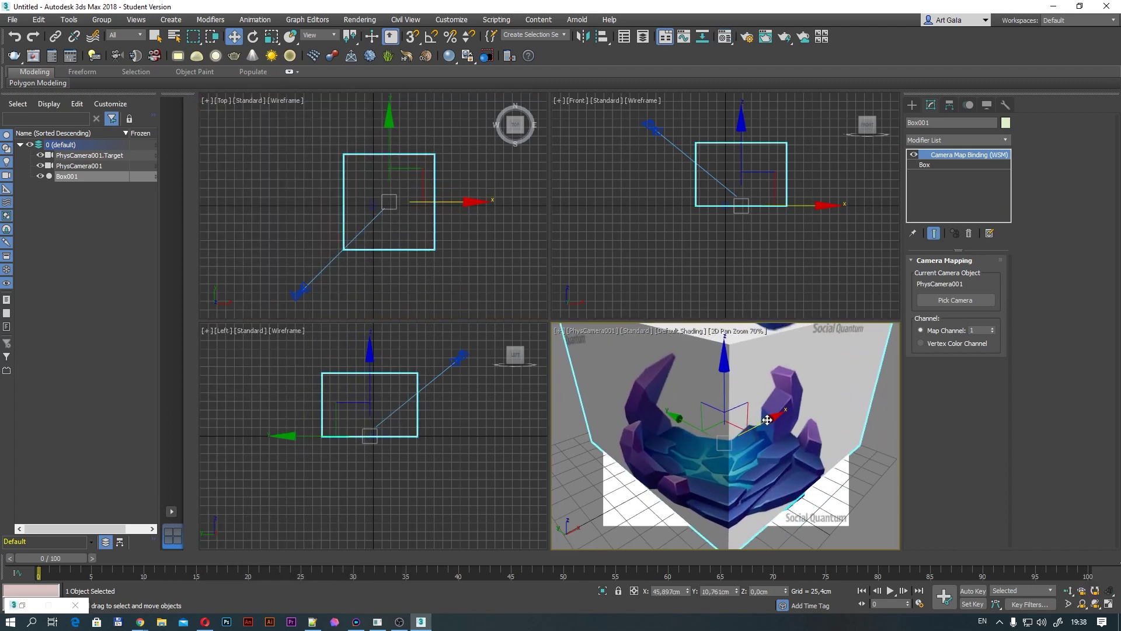
Add Edit Poly and test-move two vertices, undoing the stretch.
{"action": "left_click", "coordinate": [963, 138]}
{"action": "left_click", "coordinate": [946, 327]}
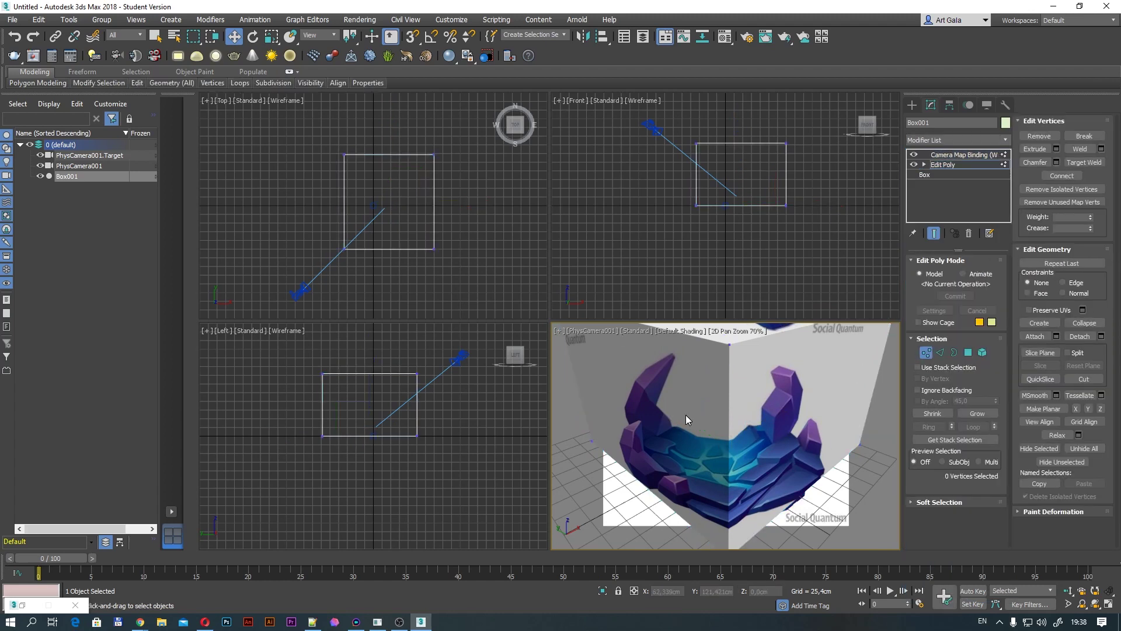
{"action": "left_click_drag", "start_coordinate": [333, 234], "coordinate": [356, 262]}
{"action": "mouse_move", "coordinate": [346, 182]}
{"action": "left_mouse_down"}
{"action": "mouse_move", "coordinate": [345, 152]}
{"action": "mouse_move", "coordinate": [352, 172]}
{"action": "left_mouse_up"}
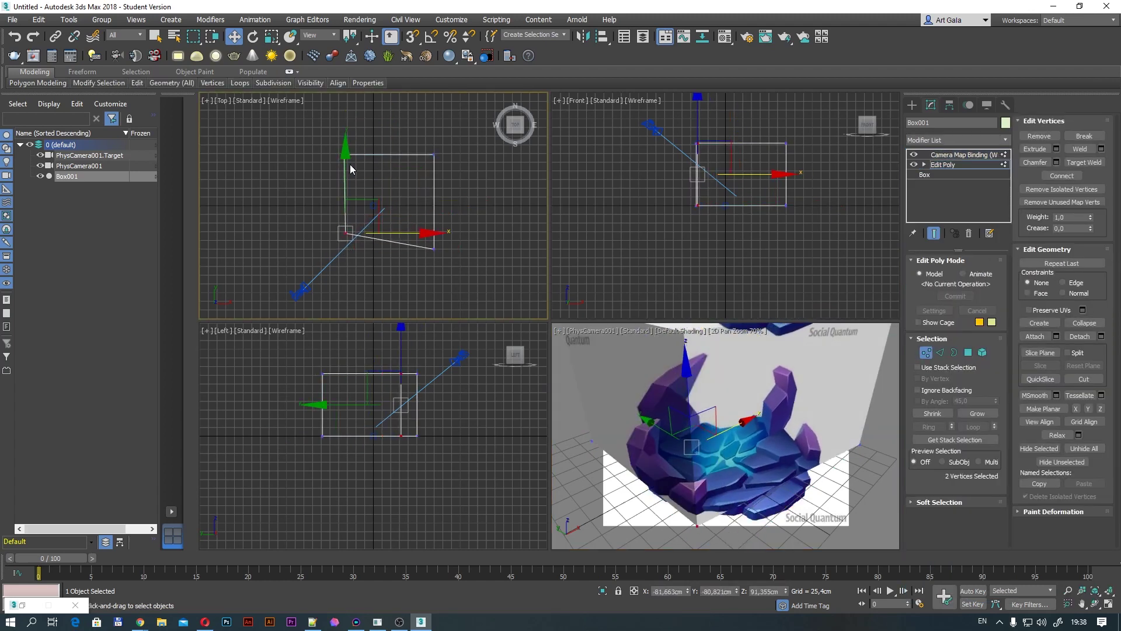
{"action": "left_click_drag", "start_coordinate": [349, 225], "coordinate": [383, 285]}
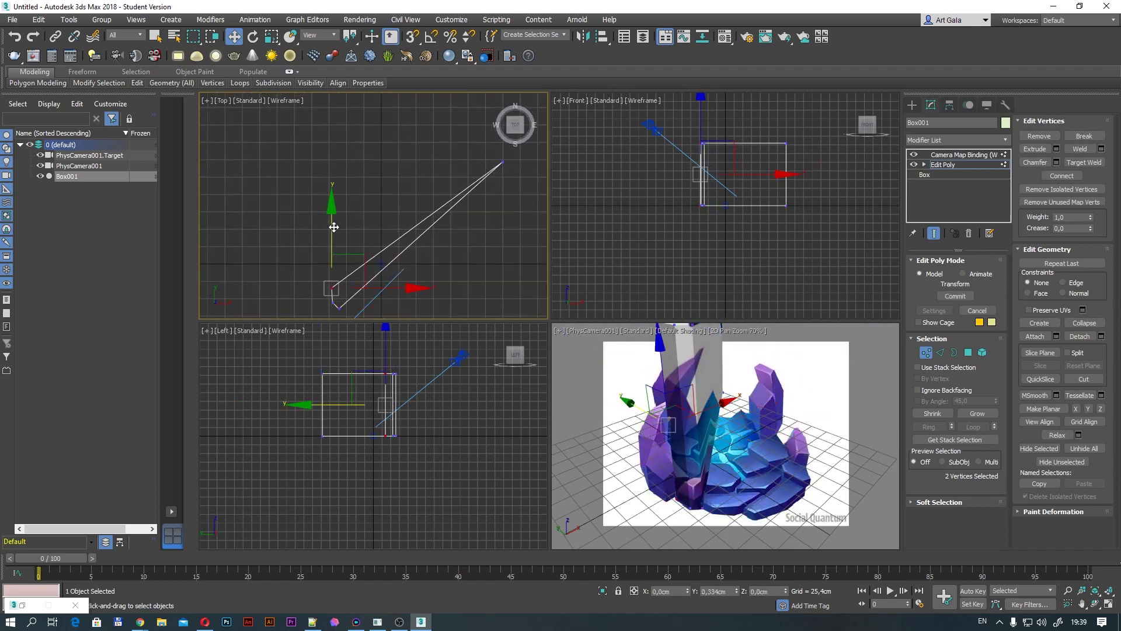
{"action": "key", "text": "ctrl+z"}
{"action": "key", "text": "ctrl+z"}
{"action": "key", "text": "ctrl+z"}
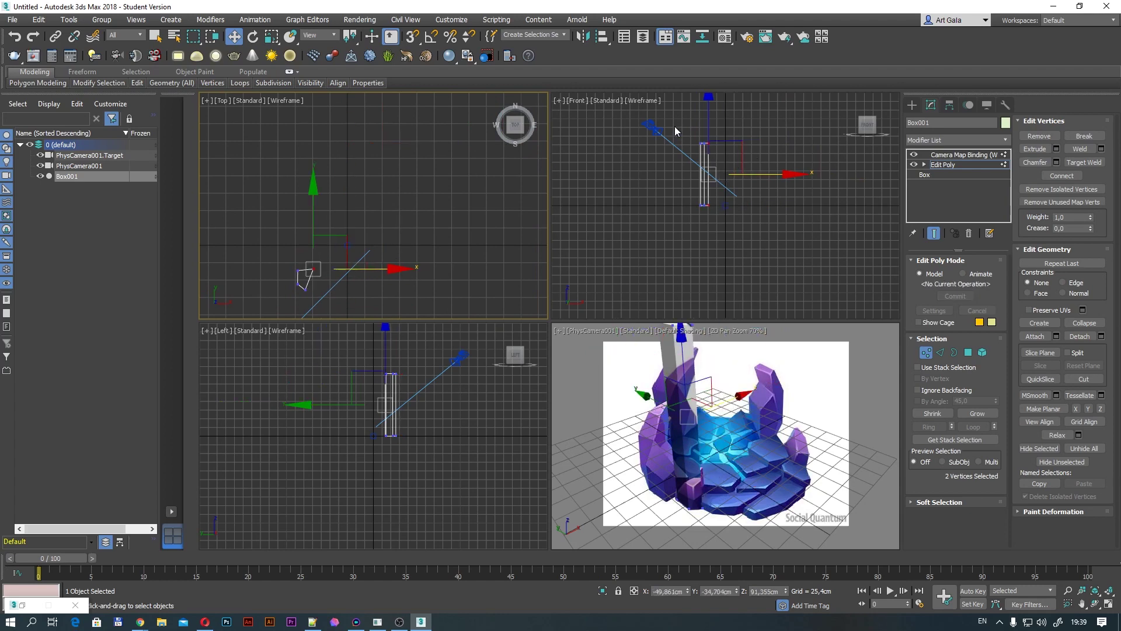
{"action": "key", "text": "ctrl+z"}
{"action": "key", "text": "ctrl+z"}
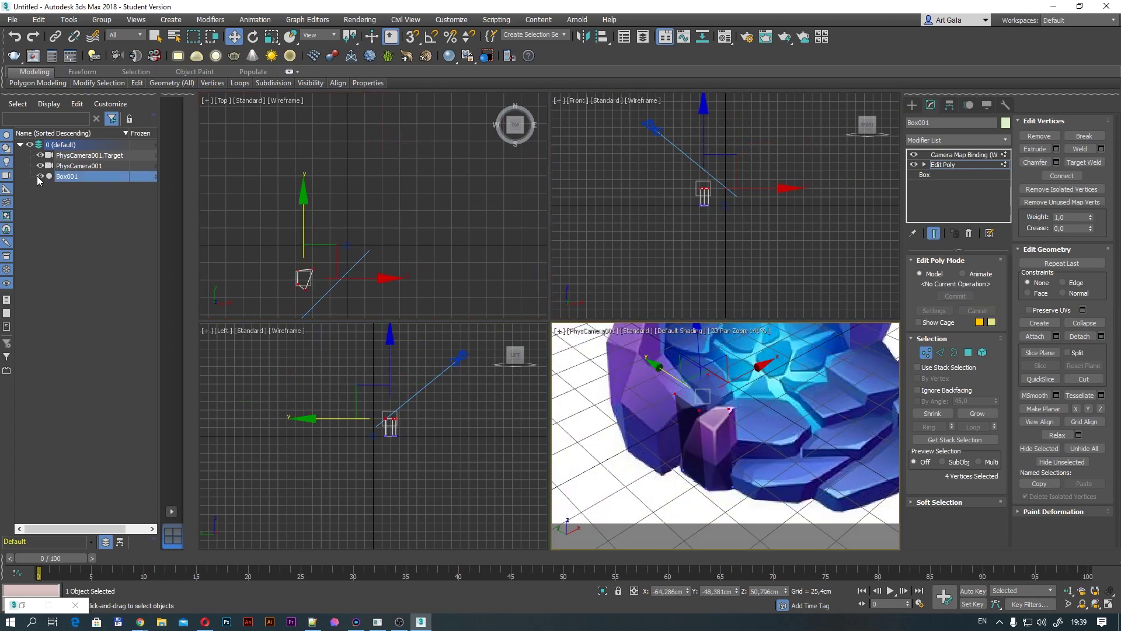
Move the box's corner vertices onto the front crystal's edge.
{"action": "left_click", "coordinate": [683, 330]}
{"action": "left_click", "coordinate": [704, 355]}
{"action": "key", "text": "1"}
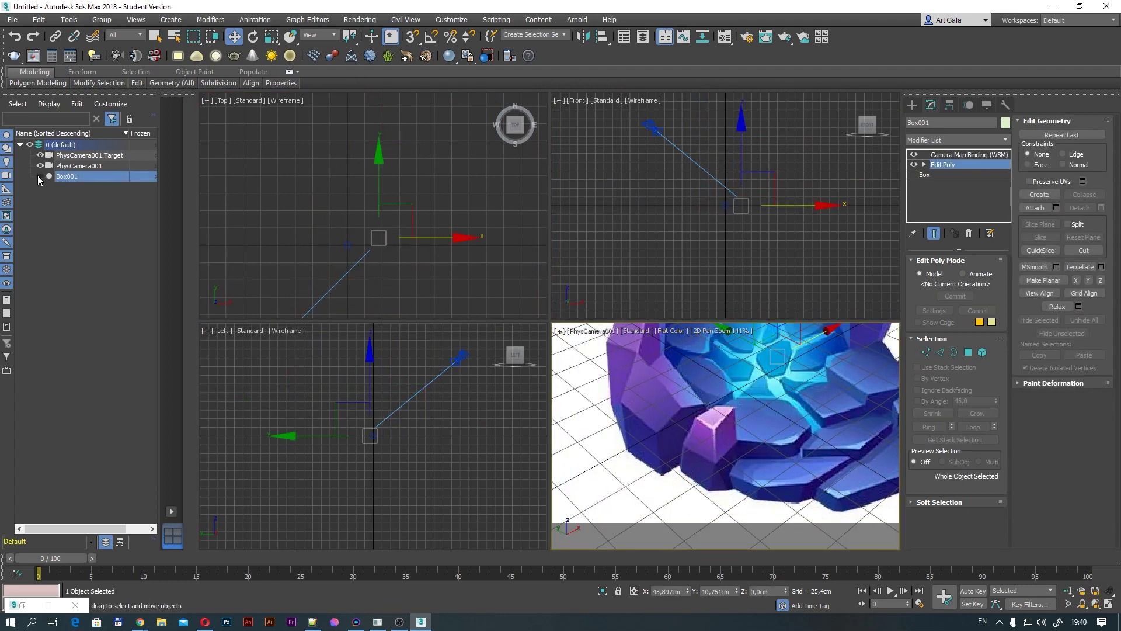
{"action": "left_click", "coordinate": [676, 331]}
{"action": "left_click", "coordinate": [718, 343]}
{"action": "key", "text": "1"}
{"action": "scroll", "coordinate": [724, 432], "scroll_direction": "up", "scroll_amount": 3}
{"action": "scroll", "coordinate": [725, 432], "scroll_direction": "down", "scroll_amount": 1}
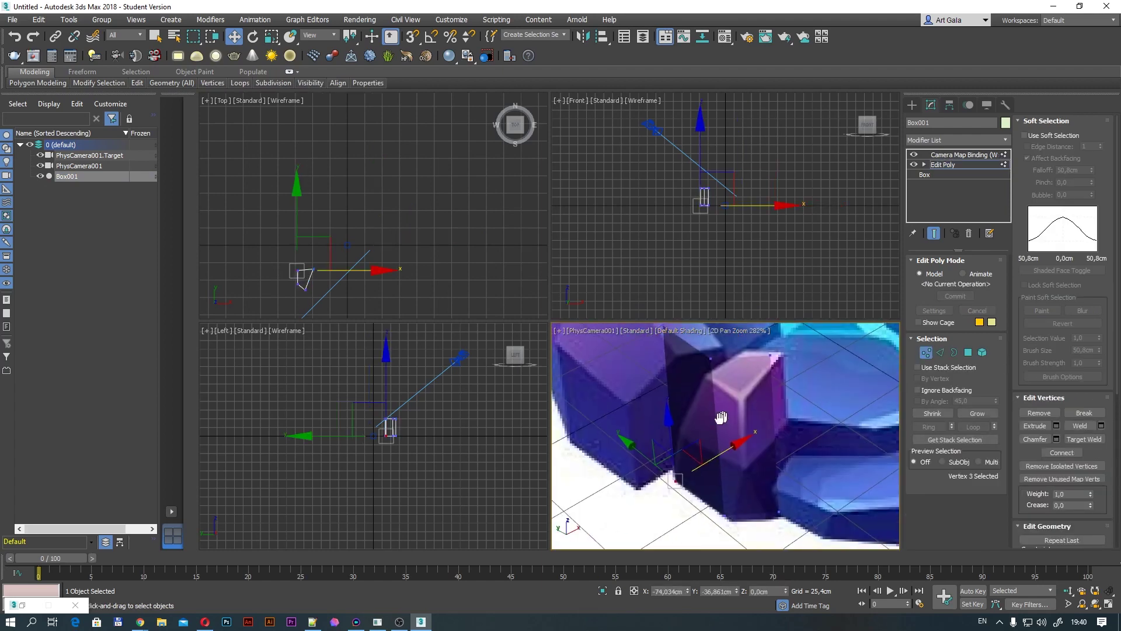
{"action": "left_click", "coordinate": [301, 285]}
{"action": "scroll", "coordinate": [339, 310], "scroll_direction": "up", "scroll_amount": 2}
{"action": "scroll", "coordinate": [339, 310], "scroll_direction": "up", "scroll_amount": 1}
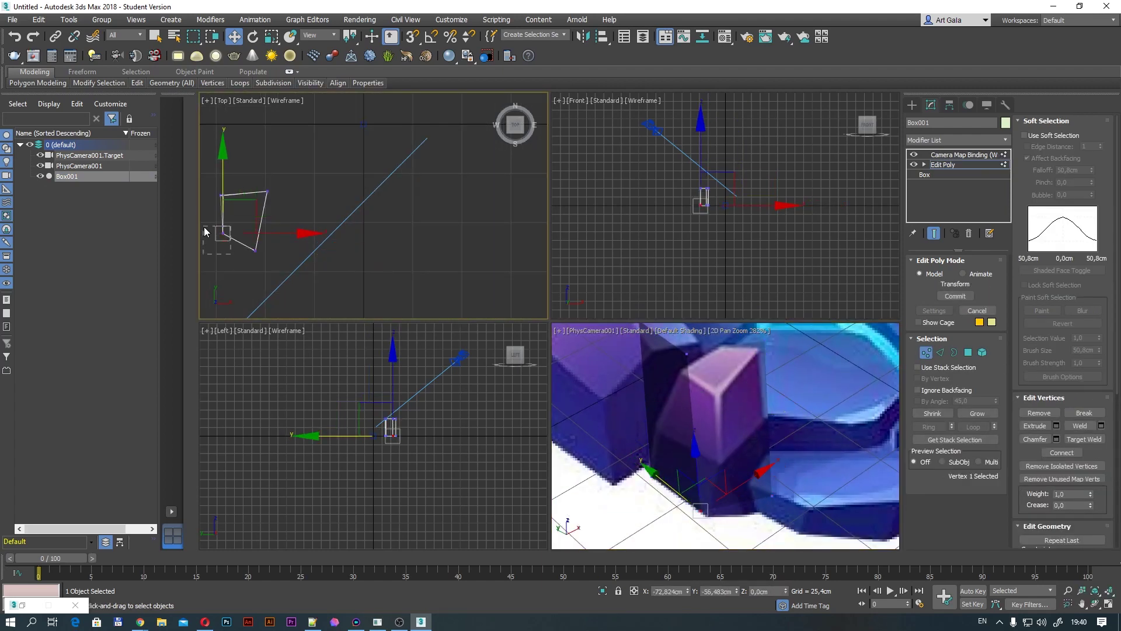
{"action": "left_click_drag", "start_coordinate": [771, 424], "coordinate": [834, 416]}
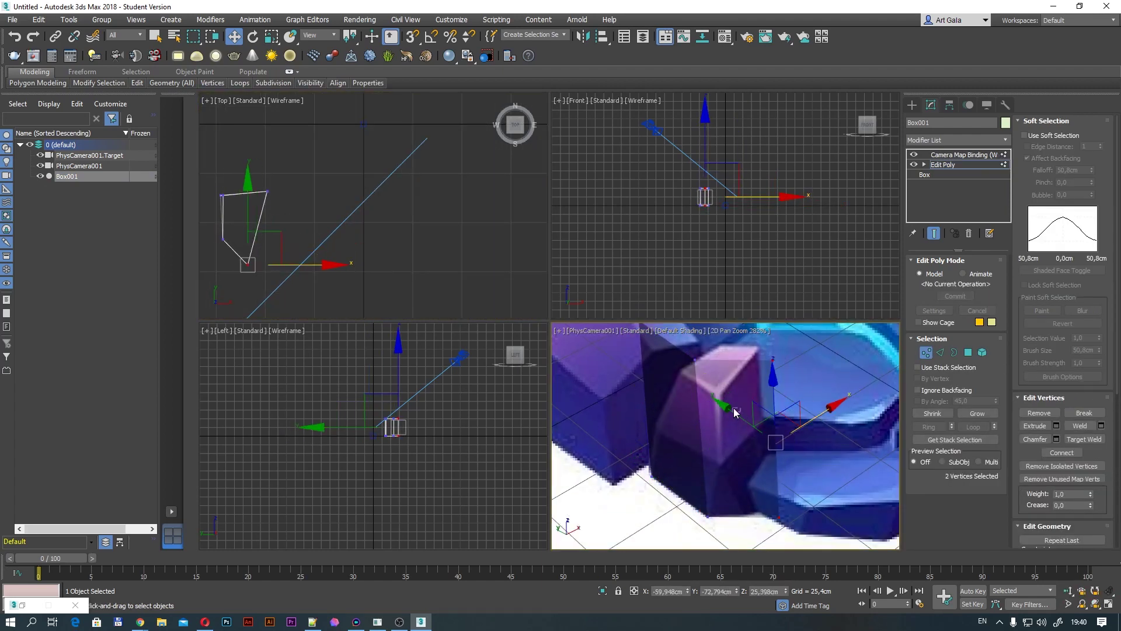
Turn on Edged Faces (F4) and add new edges with QuickSlice and Cut.
{"action": "key", "text": "F4"}
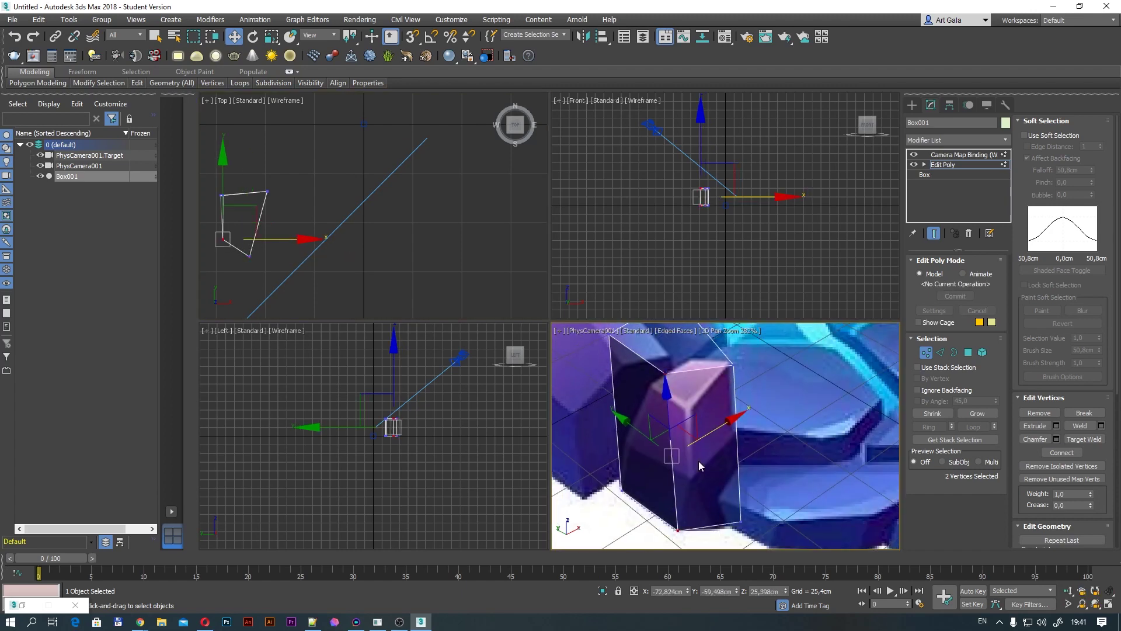
{"action": "scroll", "coordinate": [399, 468], "scroll_direction": "up", "scroll_amount": 3}
{"action": "left_click", "coordinate": [343, 457]}
{"action": "key", "text": "w"}
{"action": "left_click", "coordinate": [673, 469]}
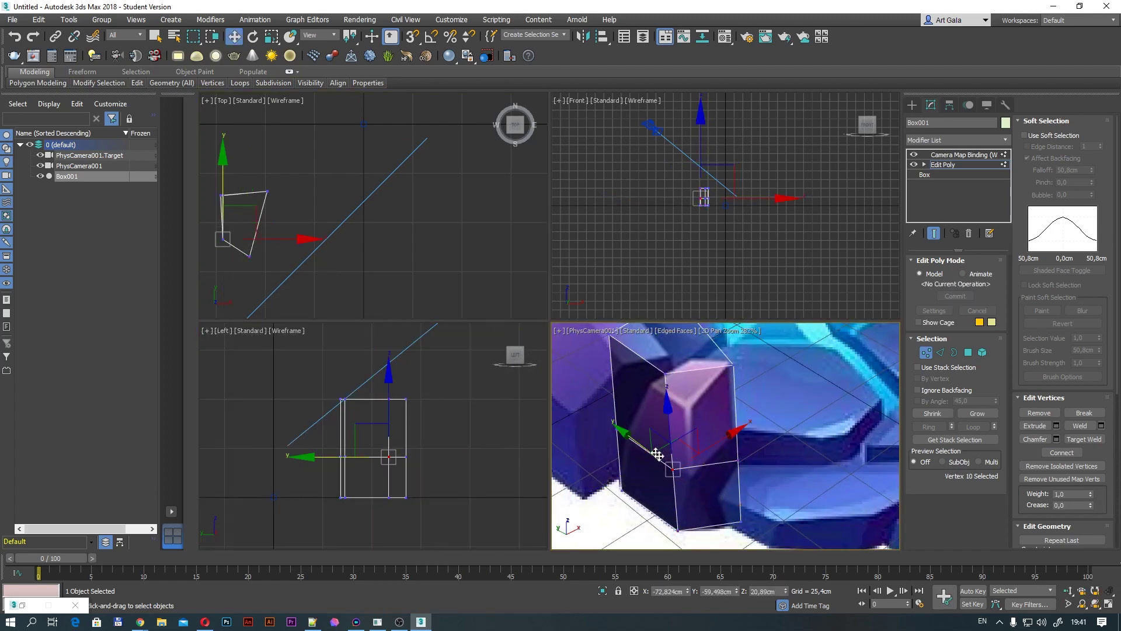
{"action": "left_click", "coordinate": [708, 498]}
{"action": "scroll", "coordinate": [708, 498], "scroll_direction": "up", "scroll_amount": 3}
{"action": "right_click", "coordinate": [724, 397]}
{"action": "left_click", "coordinate": [701, 393]}
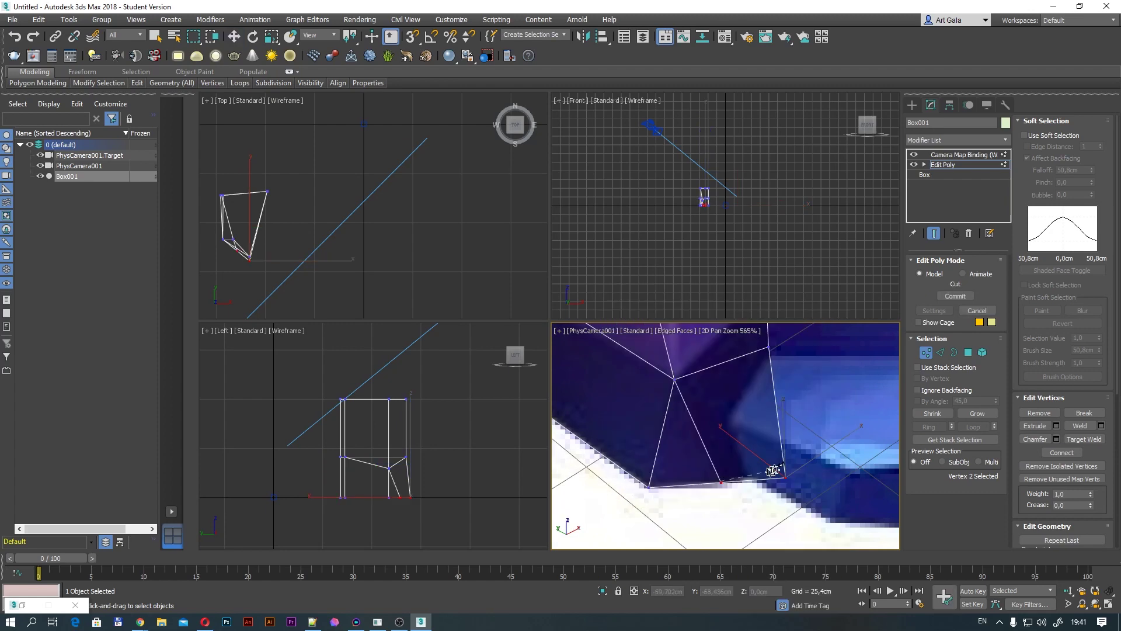
Move further vertices onto the crystal's outline, up to the top apex.
{"action": "key", "text": "w"}
{"action": "scroll", "coordinate": [623, 384], "scroll_direction": "down", "scroll_amount": 3}
{"action": "left_click", "coordinate": [618, 385]}
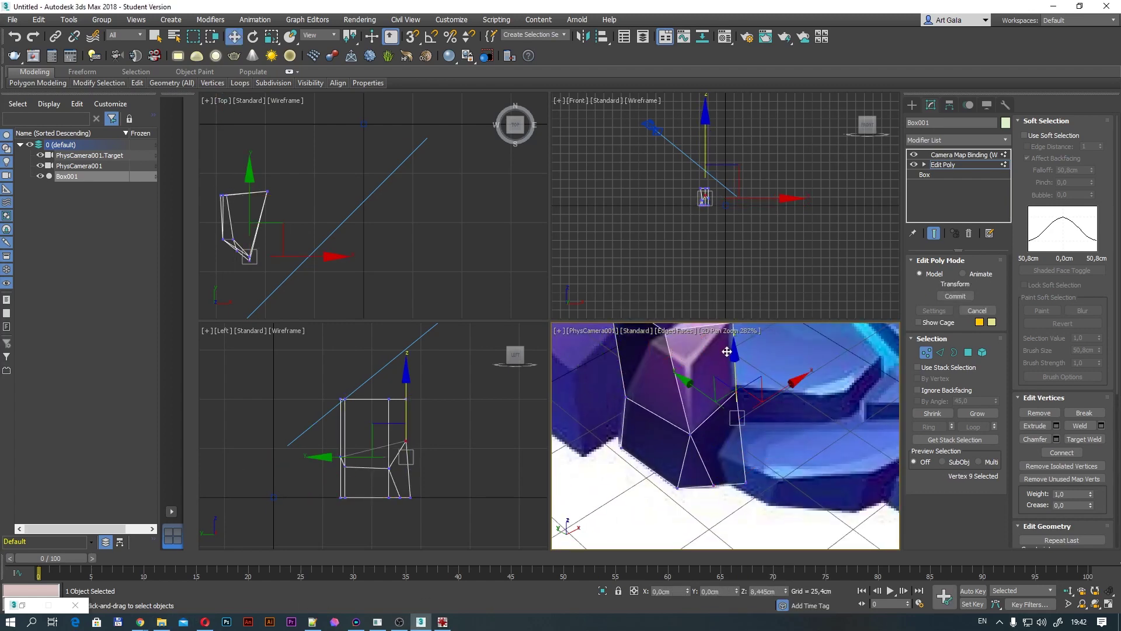
{"action": "mouse_move", "coordinate": [777, 461]}
{"action": "left_mouse_down"}
{"action": "mouse_move", "coordinate": [800, 436]}
{"action": "mouse_move", "coordinate": [681, 401]}
{"action": "mouse_move", "coordinate": [680, 345]}
{"action": "left_mouse_up"}
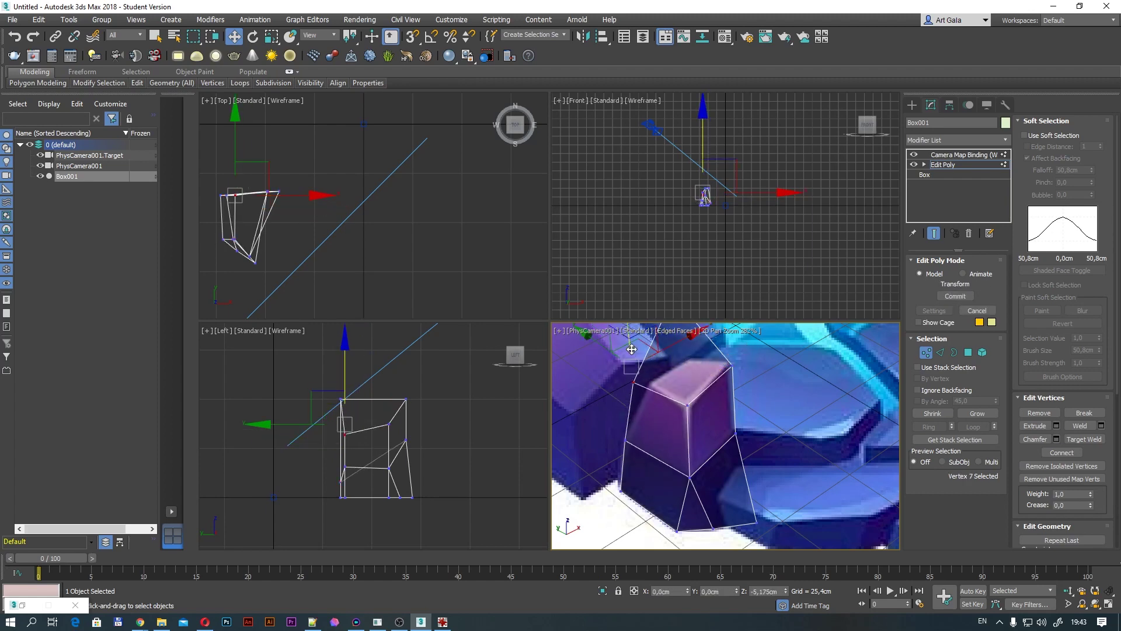
{"action": "middle_click_drag", "start_coordinate": [758, 383], "coordinate": [735, 419]}
{"action": "scroll", "coordinate": [734, 419], "scroll_direction": "down", "scroll_amount": 2}
{"action": "left_click", "coordinate": [677, 374]}
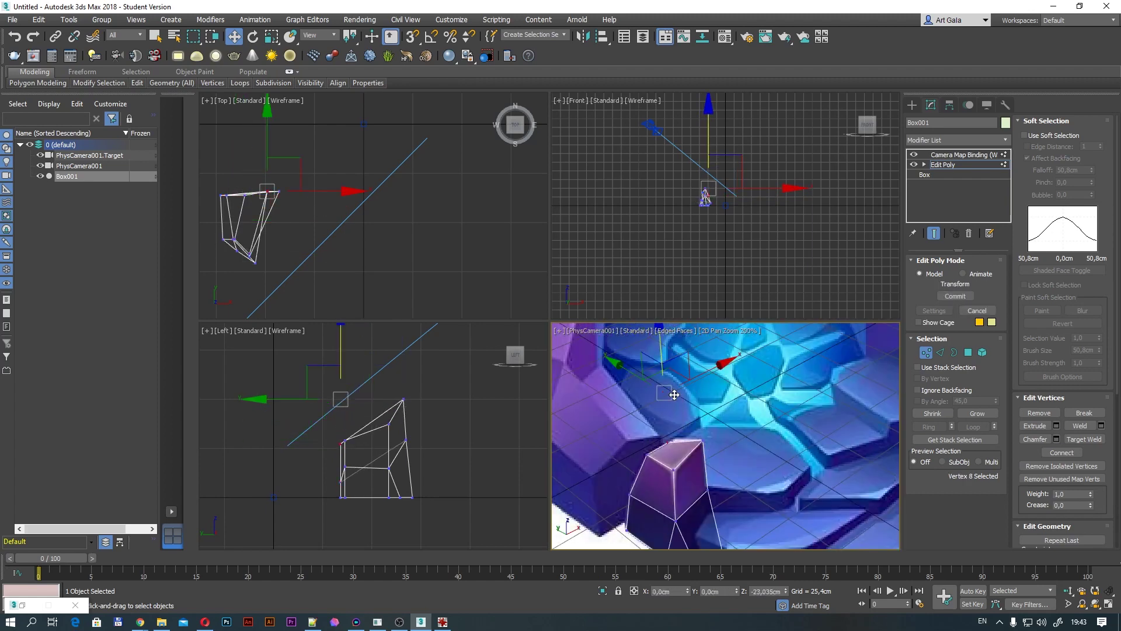
{"action": "scroll", "coordinate": [634, 378], "scroll_direction": "up", "scroll_amount": 4}
{"action": "scroll", "coordinate": [794, 440], "scroll_direction": "down", "scroll_amount": 4}
Switch the viewport to high-quality display, enter vertex mode, and maximize the perspective view.
{"action": "left_click", "coordinate": [619, 101]}
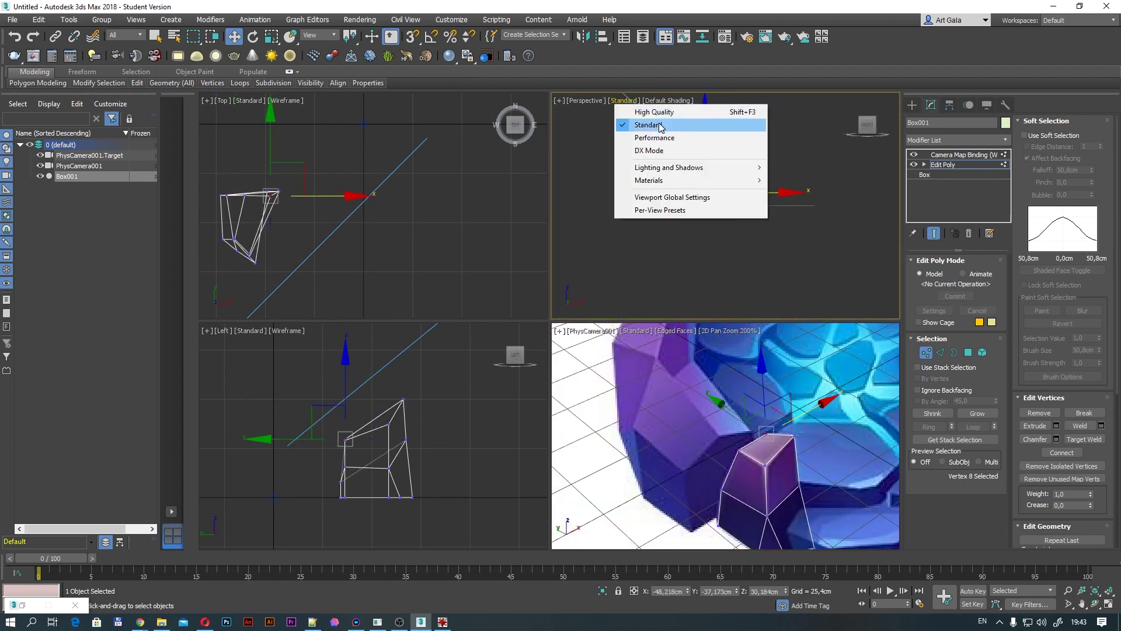
{"action": "left_click", "coordinate": [654, 110]}
{"action": "left_click", "coordinate": [666, 100]}
{"action": "left_click", "coordinate": [648, 158]}
{"action": "key", "text": "1"}
{"action": "key", "text": "alt+w"}
Orbit around and select the front crystal piece for vertex editing.
{"action": "left_click", "coordinate": [676, 351]}
{"action": "mouse_move", "coordinate": [676, 350]}
{"action": "middle_mouse_down", "text": "alt"}
{"action": "mouse_move", "coordinate": [518, 355]}
{"action": "mouse_move", "coordinate": [518, 383]}
{"action": "mouse_move", "coordinate": [506, 365]}
{"action": "middle_mouse_up", "text": "alt"}
{"action": "left_click", "coordinate": [505, 366]}
{"action": "key", "text": "1"}
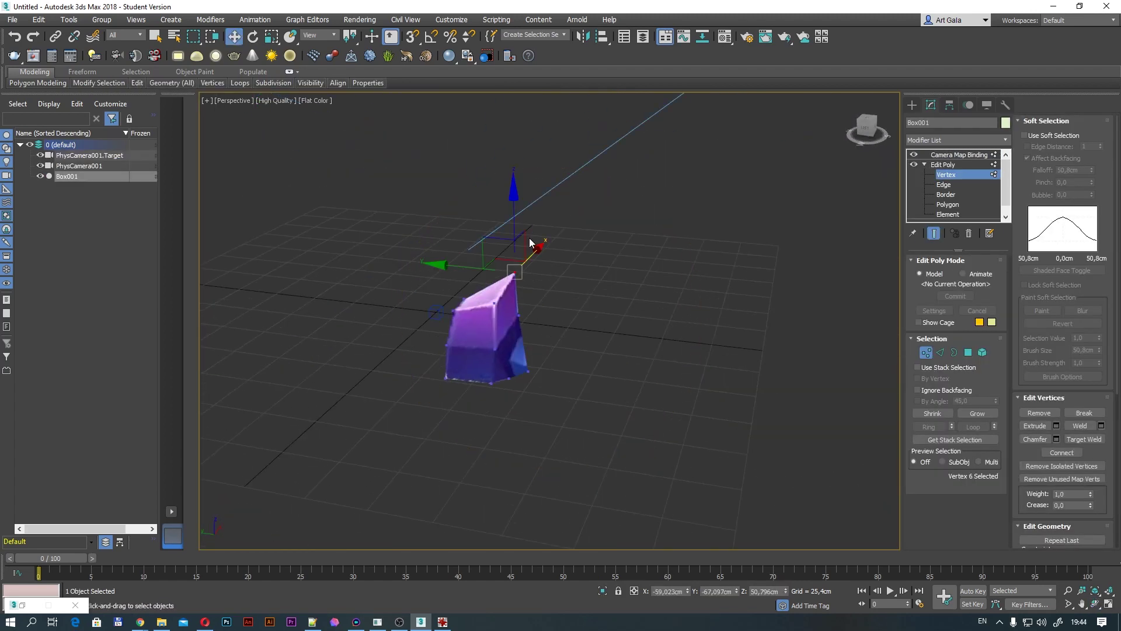
{"action": "key", "text": "alt+w"}
Select the crystal's side and top vertices while orbiting the view.
{"action": "mouse_move", "coordinate": [718, 257]}
{"action": "middle_mouse_down", "text": "alt"}
{"action": "mouse_move", "coordinate": [698, 245]}
{"action": "mouse_move", "coordinate": [701, 198]}
{"action": "mouse_move", "coordinate": [678, 153]}
{"action": "middle_mouse_up", "text": "alt"}
{"action": "left_click", "coordinate": [761, 415], "text": "ctrl"}
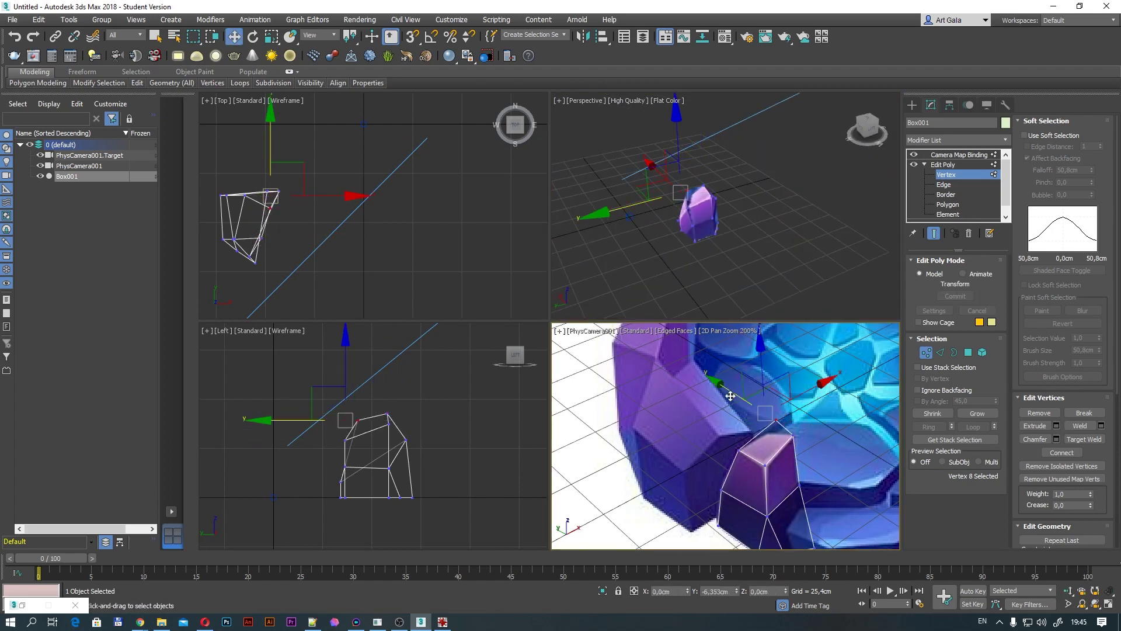
{"action": "middle_click_drag", "start_coordinate": [724, 246], "coordinate": [804, 226], "text": "alt"}
{"action": "left_click", "coordinate": [718, 231], "text": "alt"}
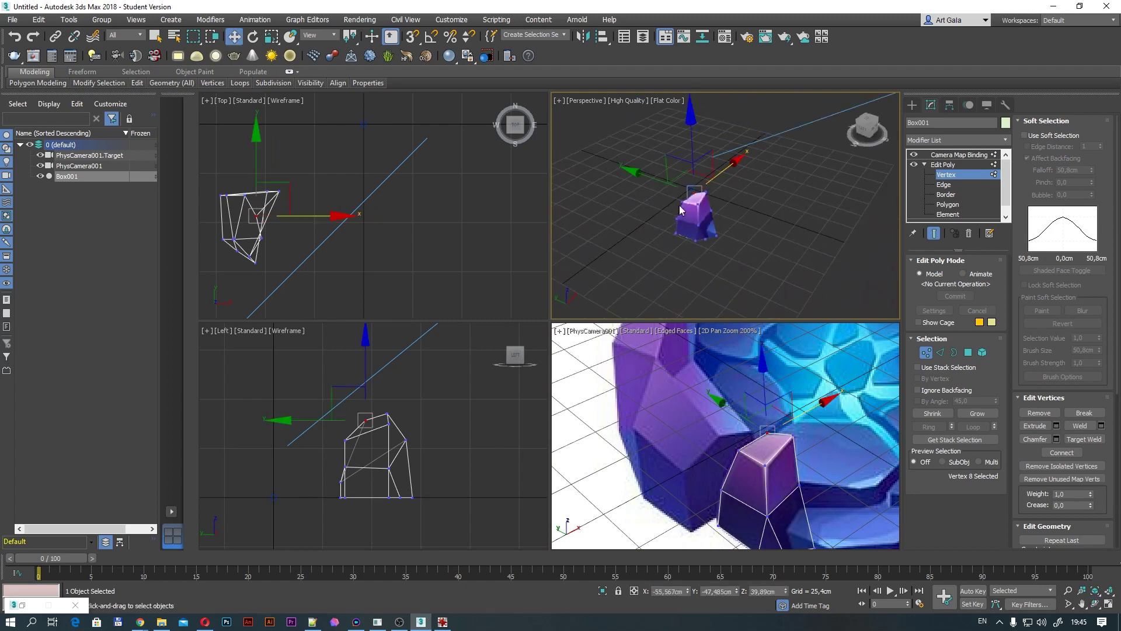
{"action": "middle_click_drag", "start_coordinate": [718, 231], "coordinate": [735, 227], "text": "alt"}
{"action": "middle_click_drag", "start_coordinate": [864, 222], "coordinate": [705, 217], "text": "alt"}
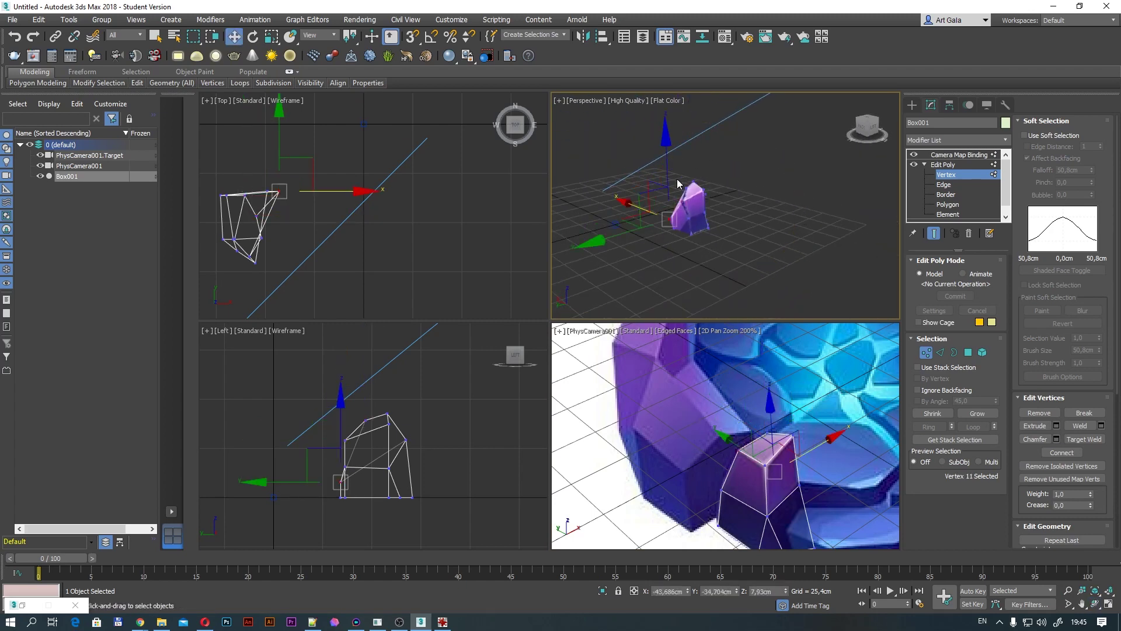
{"action": "left_click", "coordinate": [706, 217], "text": "ctrl"}
Move the selected crystal vertices and cut new edges to shape the shard.
{"action": "key", "text": "w"}
{"action": "key", "text": "z"}
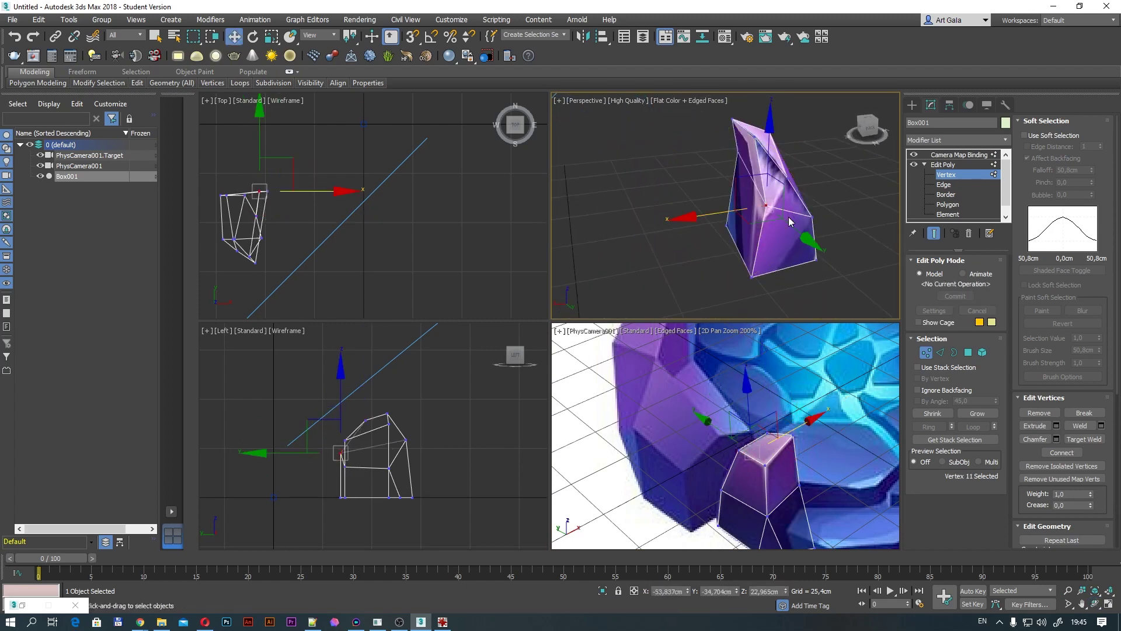
{"action": "mouse_move", "coordinate": [804, 212]}
{"action": "middle_mouse_down", "text": "alt"}
{"action": "mouse_move", "coordinate": [732, 195]}
{"action": "mouse_move", "coordinate": [672, 119]}
{"action": "middle_mouse_up", "text": "alt"}
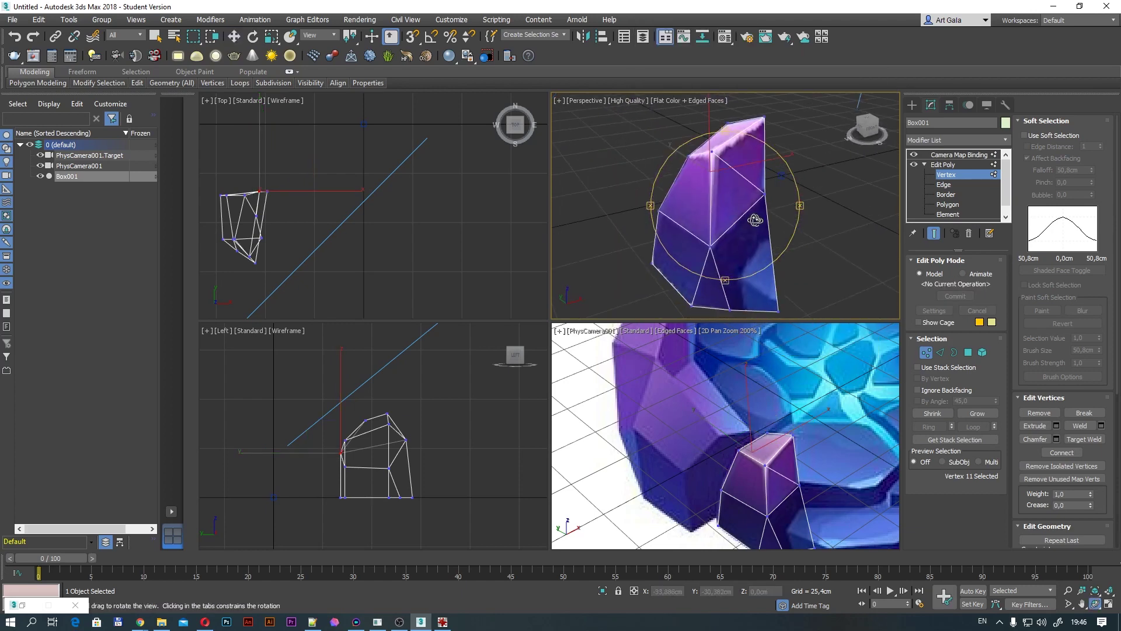
{"action": "key", "text": "alt+c"}
{"action": "mouse_move", "coordinate": [699, 200]}
{"action": "middle_mouse_down", "text": "alt"}
{"action": "mouse_move", "coordinate": [728, 215]}
{"action": "mouse_move", "coordinate": [697, 257]}
{"action": "middle_mouse_up", "text": "alt"}
{"action": "left_click", "coordinate": [697, 257]}
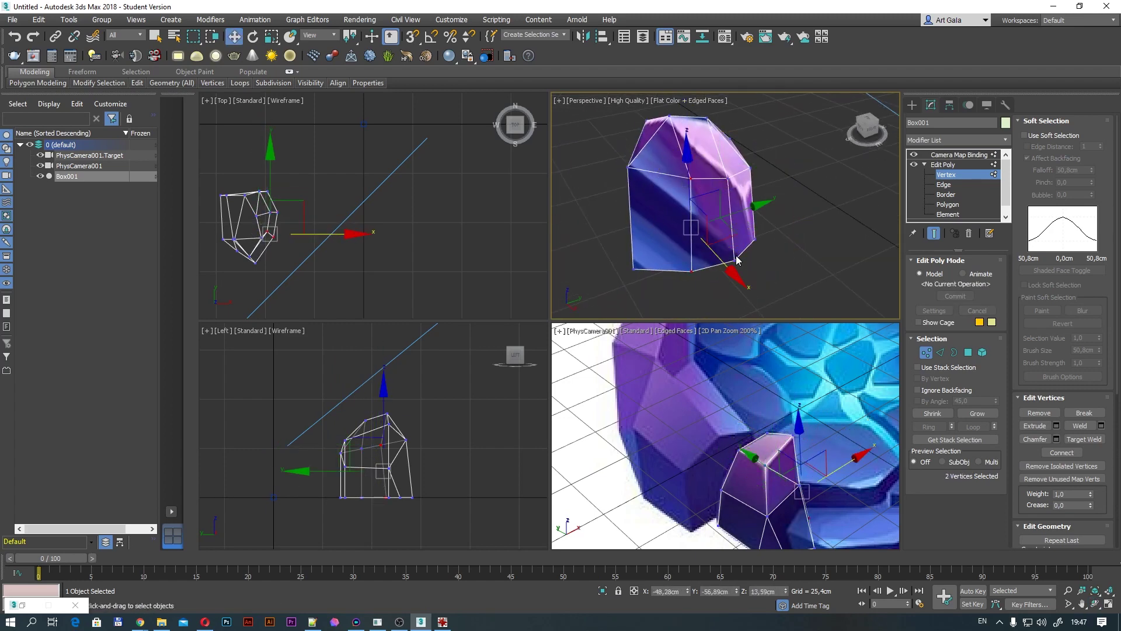
{"action": "mouse_move", "coordinate": [731, 203]}
{"action": "middle_mouse_down", "text": "alt"}
{"action": "mouse_move", "coordinate": [762, 215]}
{"action": "mouse_move", "coordinate": [736, 239]}
{"action": "mouse_move", "coordinate": [759, 245]}
{"action": "middle_mouse_up", "text": "alt"}
Adjust a top corner vertex of the crystal and review the finished shard.
{"action": "left_click", "coordinate": [752, 463]}
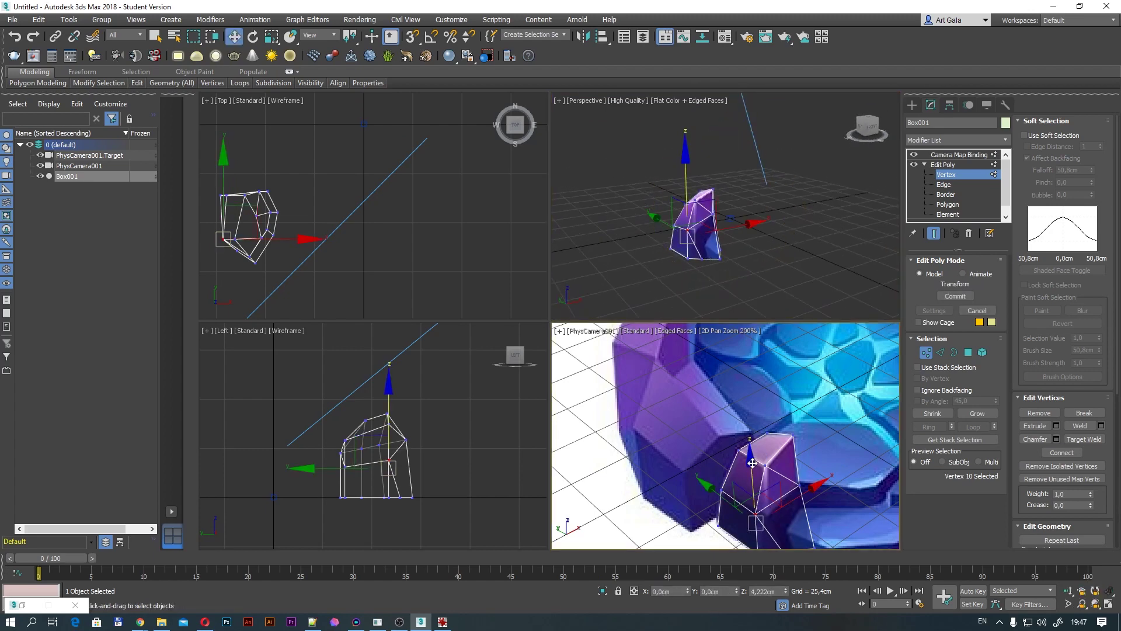
{"action": "left_click", "coordinate": [817, 479]}
{"action": "scroll", "coordinate": [829, 468], "scroll_direction": "up", "scroll_amount": 2}
{"action": "scroll", "coordinate": [830, 467], "scroll_direction": "up", "scroll_amount": 2}
{"action": "middle_click_drag", "start_coordinate": [806, 245], "coordinate": [836, 236], "text": "alt"}
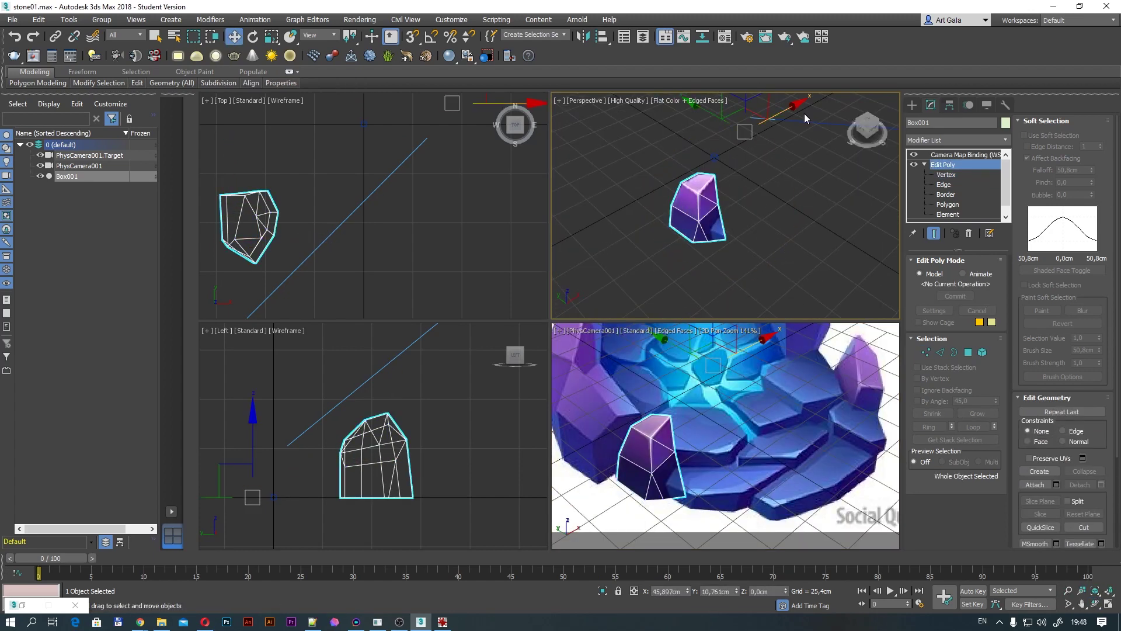
Clone the crystal as Box002 and stretch its corner vertices out to the slab's edge.
{"action": "left_click_drag", "start_coordinate": [804, 113], "coordinate": [829, 134], "text": "shift"}
{"action": "left_click", "coordinate": [578, 363]}
{"action": "left_click", "coordinate": [958, 140]}
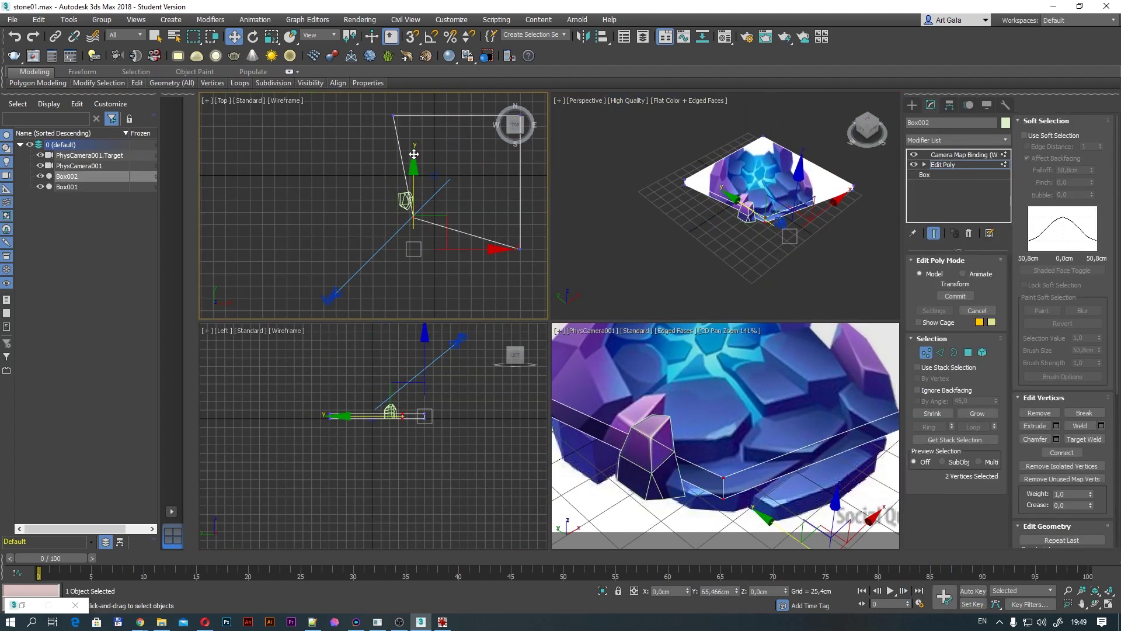
{"action": "mouse_move", "coordinate": [454, 254]}
{"action": "left_mouse_down"}
{"action": "mouse_move", "coordinate": [387, 157]}
{"action": "mouse_move", "coordinate": [443, 253]}
{"action": "mouse_move", "coordinate": [419, 197]}
{"action": "mouse_move", "coordinate": [469, 201]}
{"action": "left_mouse_up"}
{"action": "scroll", "coordinate": [630, 410], "scroll_direction": "up", "scroll_amount": 5}
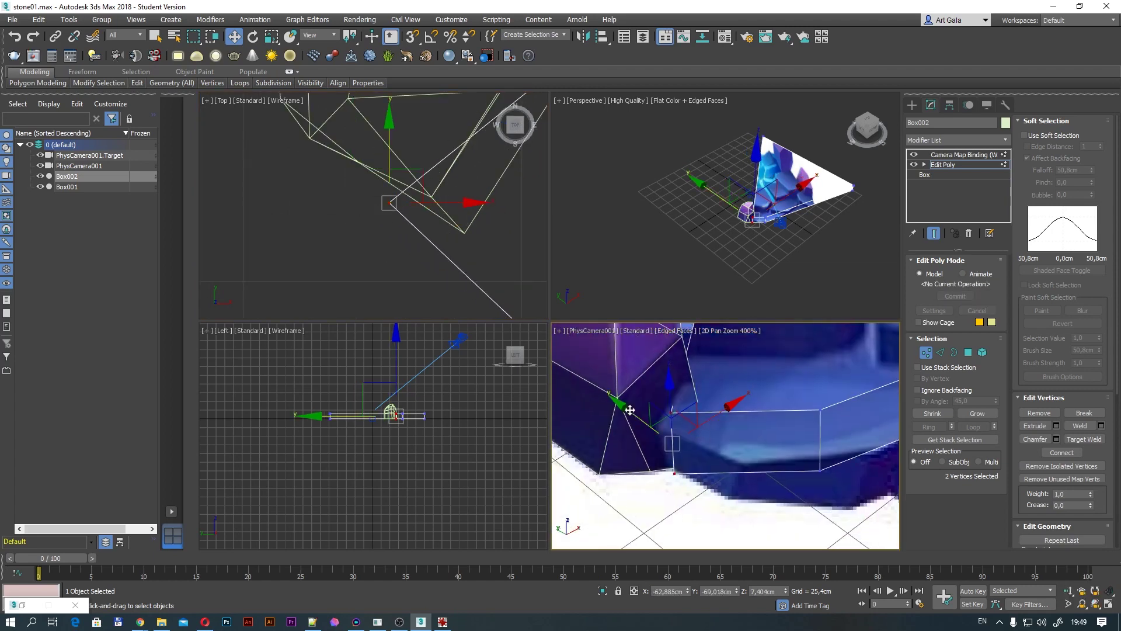
{"action": "mouse_move", "coordinate": [620, 409]}
{"action": "left_mouse_down"}
{"action": "mouse_move", "coordinate": [688, 468]}
{"action": "mouse_move", "coordinate": [758, 447]}
{"action": "left_mouse_up"}
Move Box002's vertices further to match the slab outline in the reference.
{"action": "scroll", "coordinate": [689, 468], "scroll_direction": "down", "scroll_amount": 8}
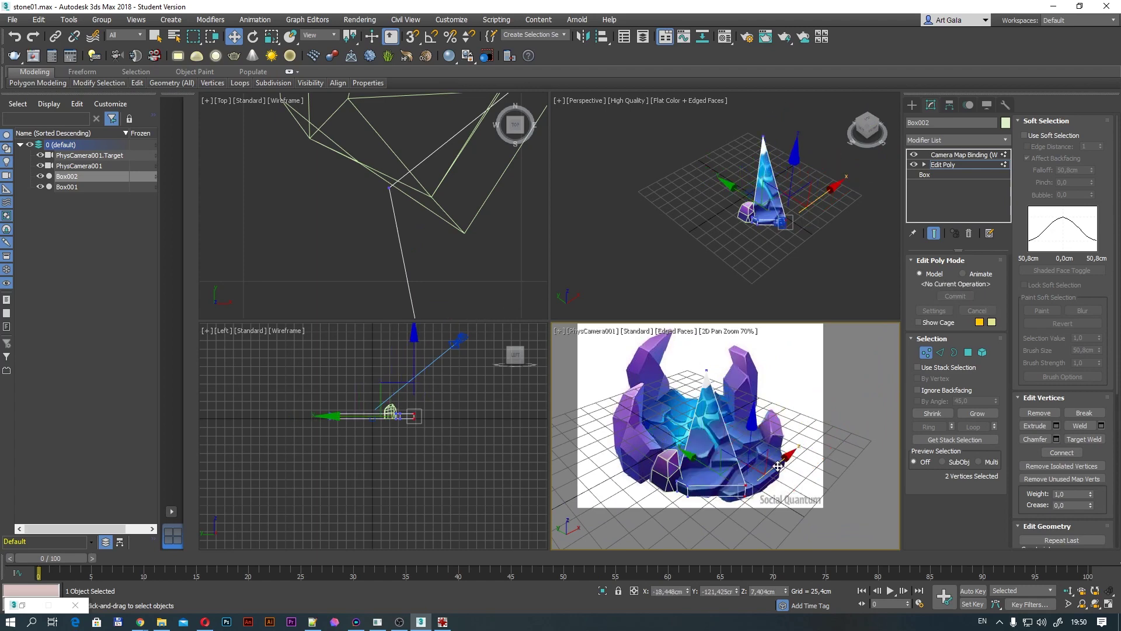
{"action": "scroll", "coordinate": [759, 446], "scroll_direction": "up", "scroll_amount": 6}
{"action": "mouse_move", "coordinate": [326, 201]}
{"action": "left_mouse_down"}
{"action": "mouse_move", "coordinate": [364, 112]}
{"action": "mouse_move", "coordinate": [268, 164]}
{"action": "mouse_move", "coordinate": [280, 138]}
{"action": "left_mouse_up"}
{"action": "scroll", "coordinate": [646, 451], "scroll_direction": "down", "scroll_amount": 3}
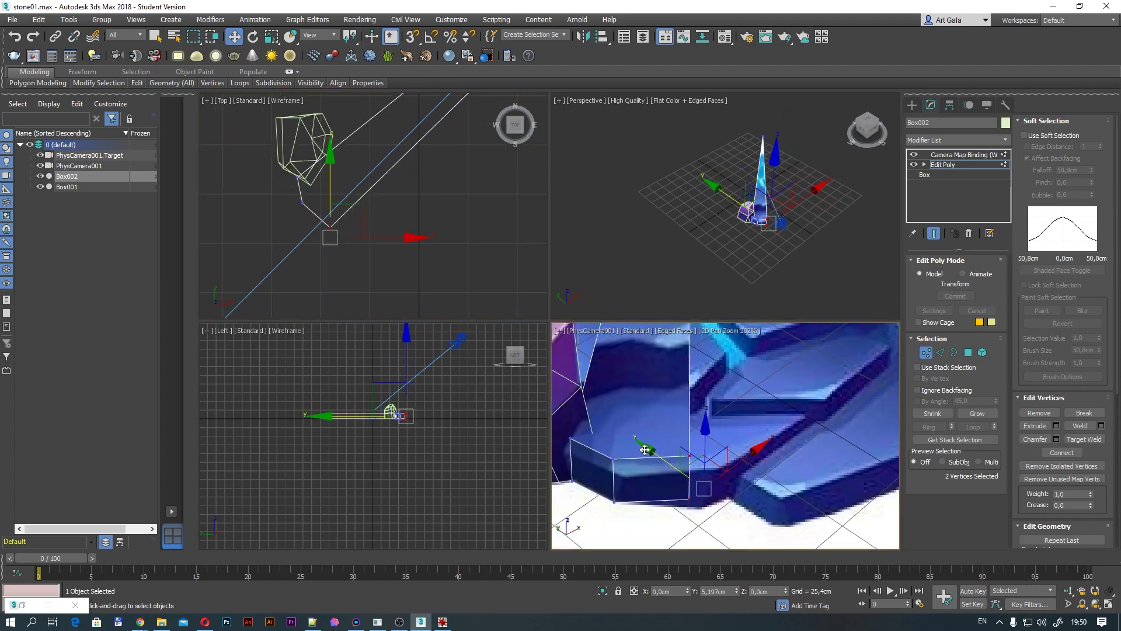
{"action": "scroll", "coordinate": [751, 385], "scroll_direction": "up", "scroll_amount": 5}
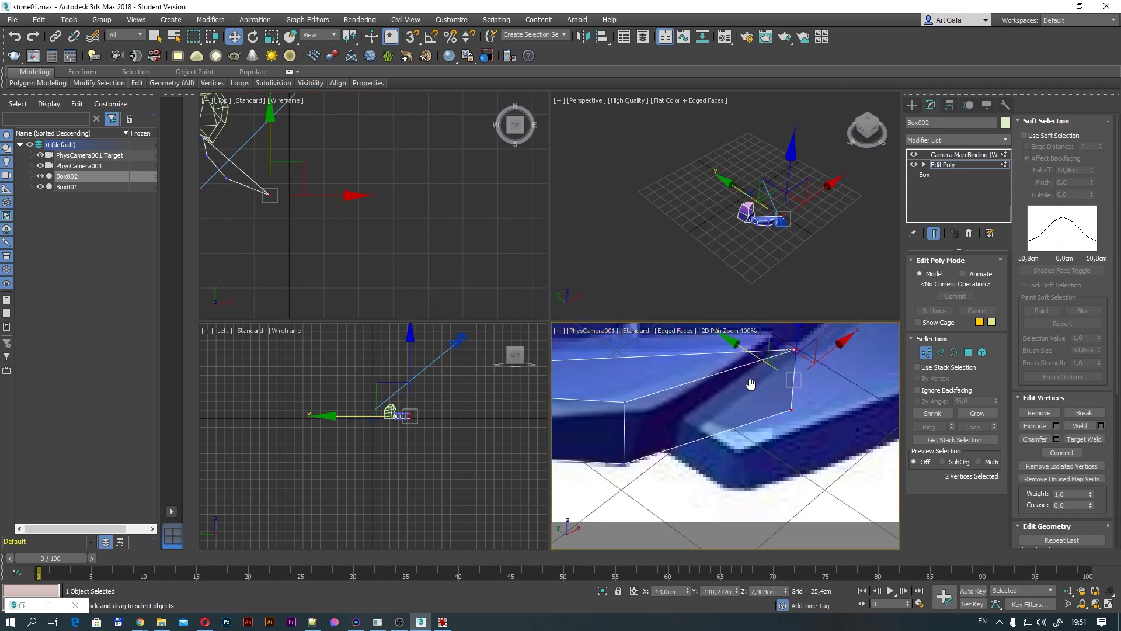
{"action": "middle_click_drag", "start_coordinate": [751, 384], "coordinate": [839, 439]}
{"action": "scroll", "coordinate": [840, 440], "scroll_direction": "down", "scroll_amount": 2}
{"action": "mouse_move", "coordinate": [654, 246]}
{"action": "middle_mouse_down", "text": "alt"}
{"action": "mouse_move", "coordinate": [682, 200]}
{"action": "mouse_move", "coordinate": [723, 223]}
{"action": "middle_mouse_up", "text": "alt"}
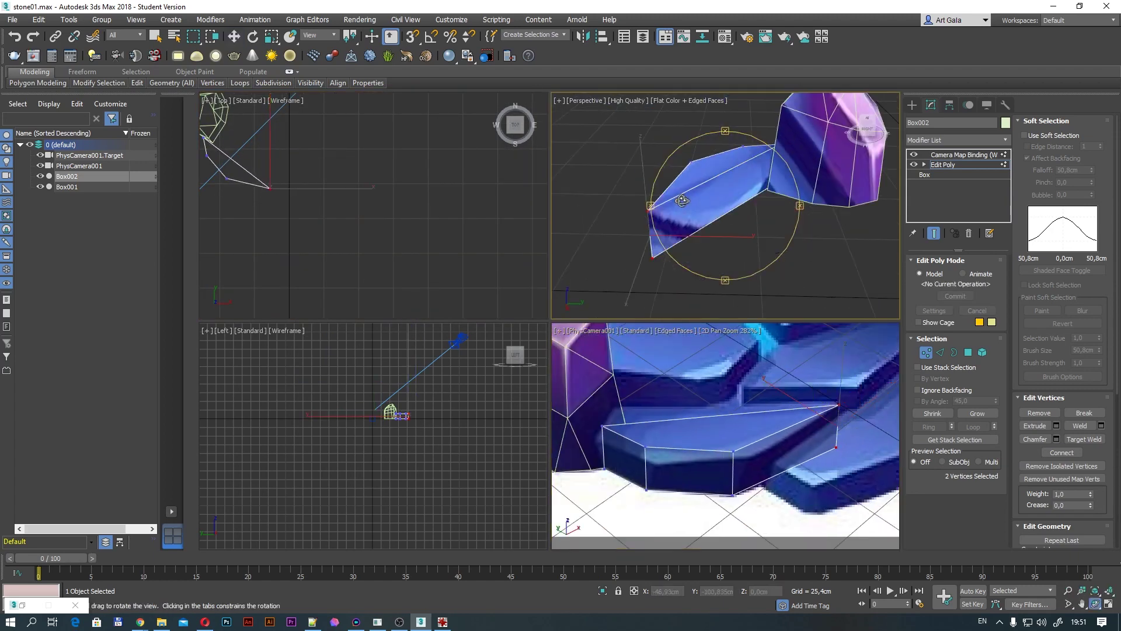
Nudge a slab corner vertex onto the edge and lower the bottom vertices for thickness.
{"action": "key", "text": "w"}
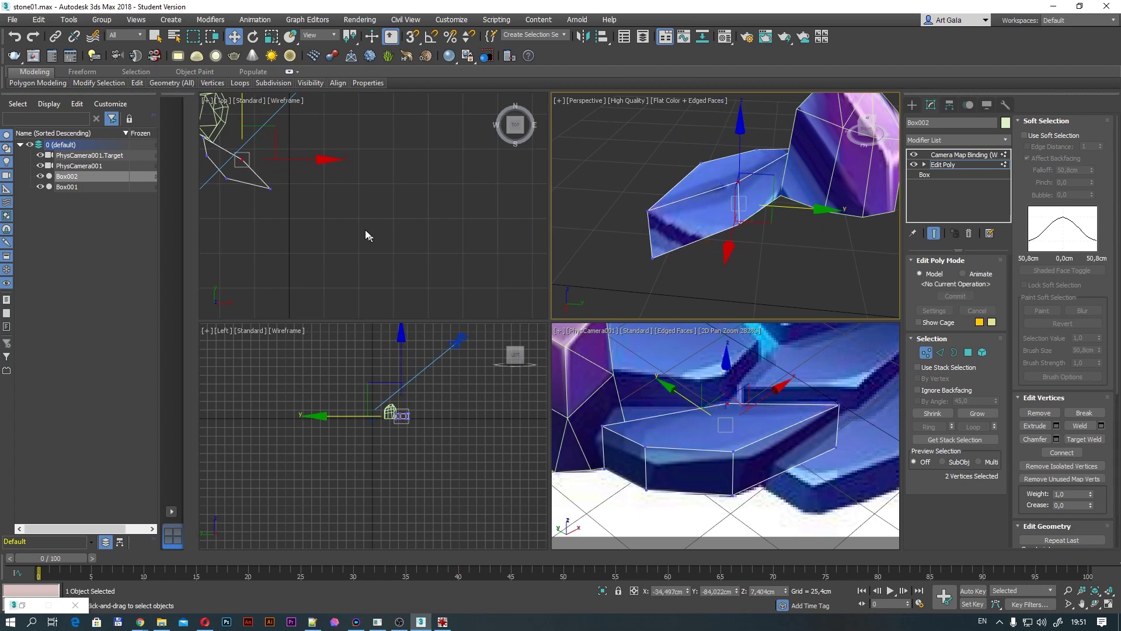
{"action": "scroll", "coordinate": [368, 233], "scroll_direction": "up", "scroll_amount": 4}
{"action": "left_click", "coordinate": [337, 198]}
{"action": "scroll", "coordinate": [405, 205], "scroll_direction": "up", "scroll_amount": 2}
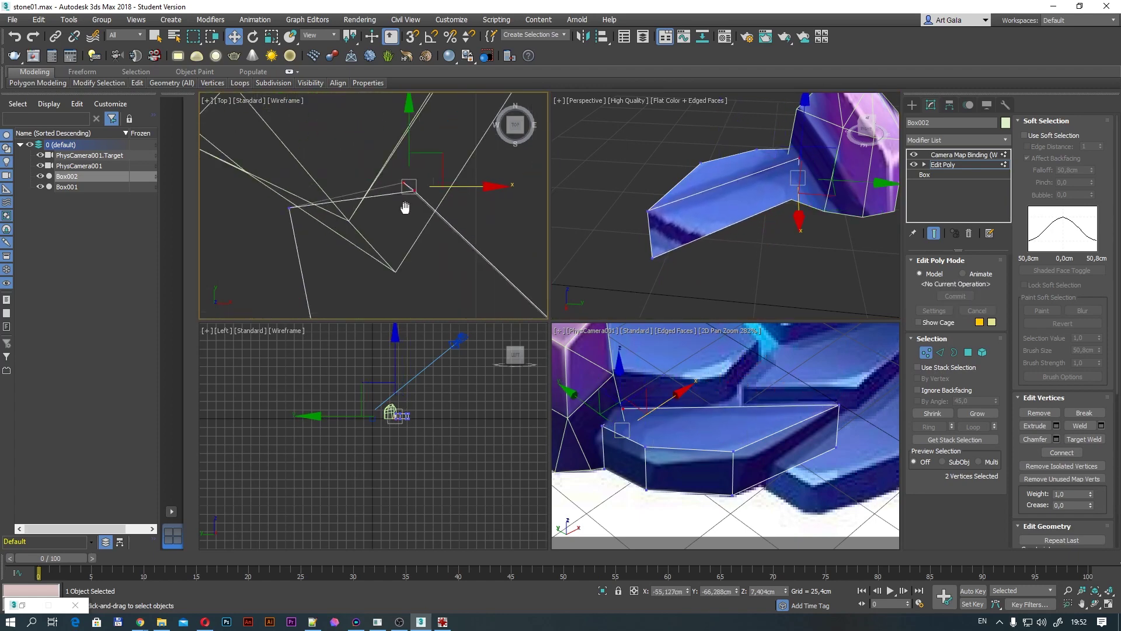
{"action": "left_click_drag", "start_coordinate": [404, 131], "coordinate": [404, 123]}
{"action": "left_click_drag", "start_coordinate": [544, 181], "coordinate": [304, 315]}
{"action": "scroll", "coordinate": [373, 409], "scroll_direction": "up", "scroll_amount": 3}
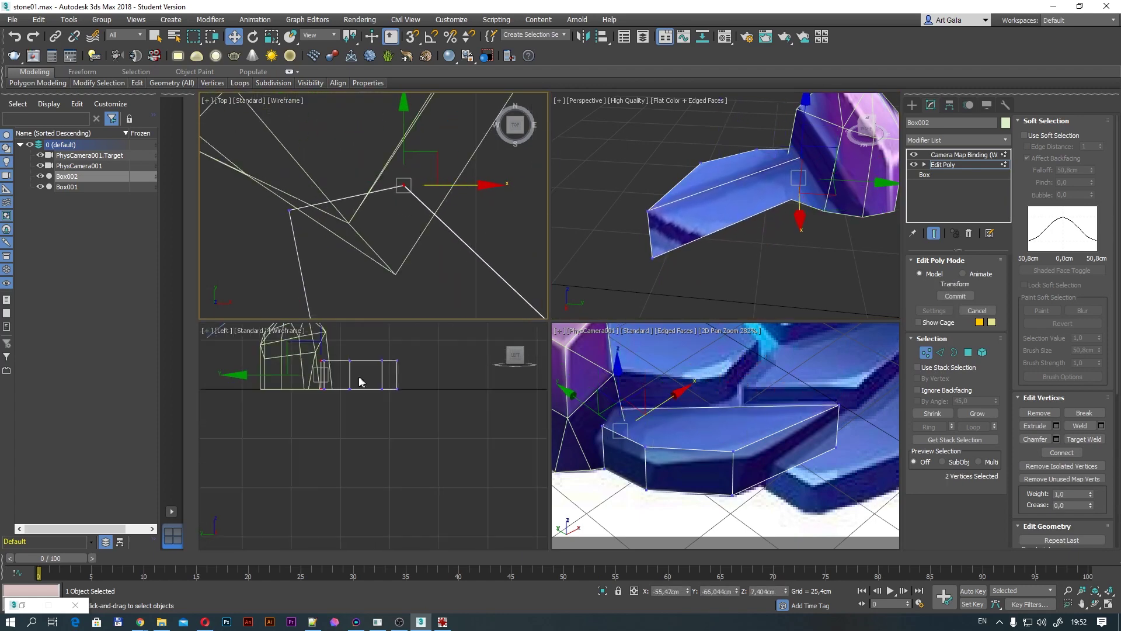
{"action": "left_click_drag", "start_coordinate": [687, 372], "coordinate": [687, 385]}
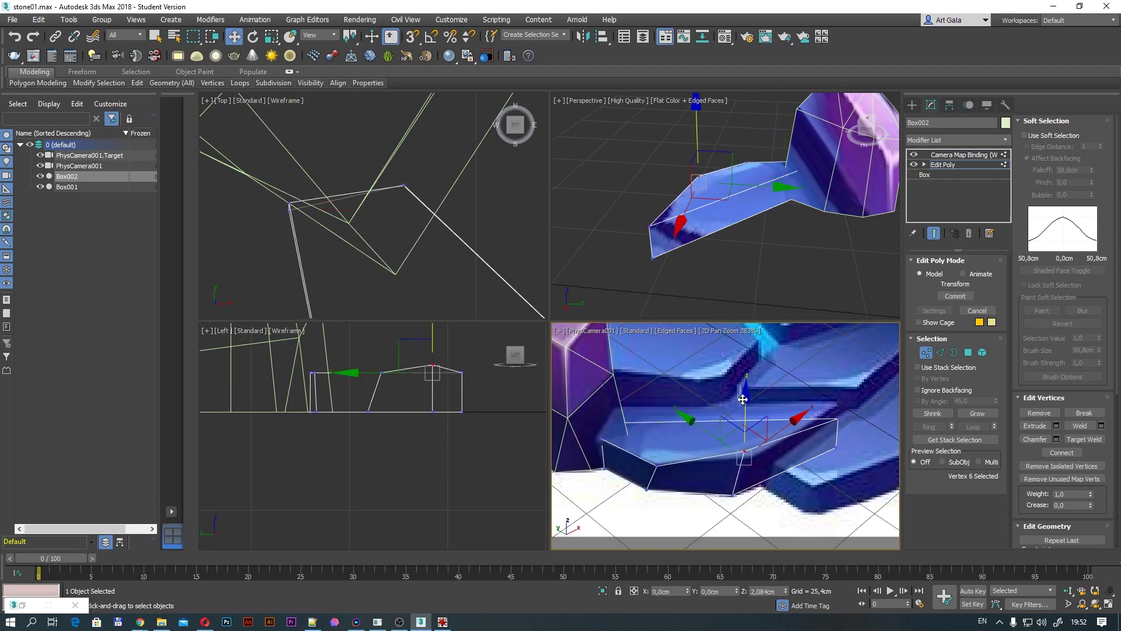
{"action": "middle_click_drag", "start_coordinate": [730, 233], "coordinate": [654, 211], "text": "alt"}
Shift the crystal's vertices slightly along Y where they meet the slab.
{"action": "left_click", "coordinate": [926, 352]}
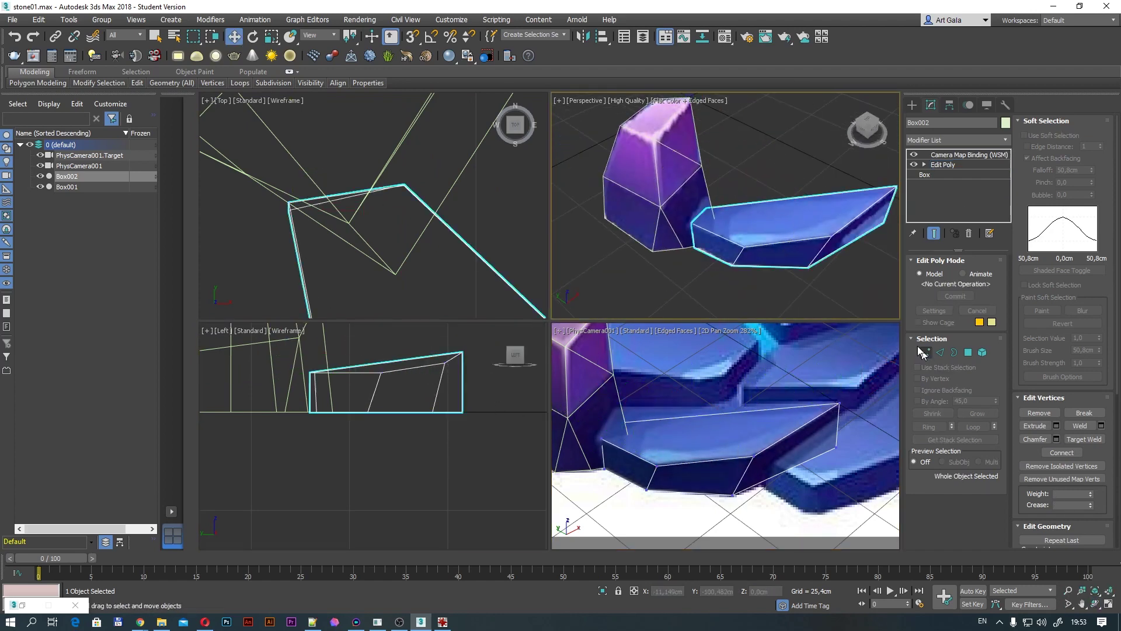
{"action": "left_click", "coordinate": [670, 203]}
{"action": "left_click_drag", "start_coordinate": [658, 199], "coordinate": [677, 196]}
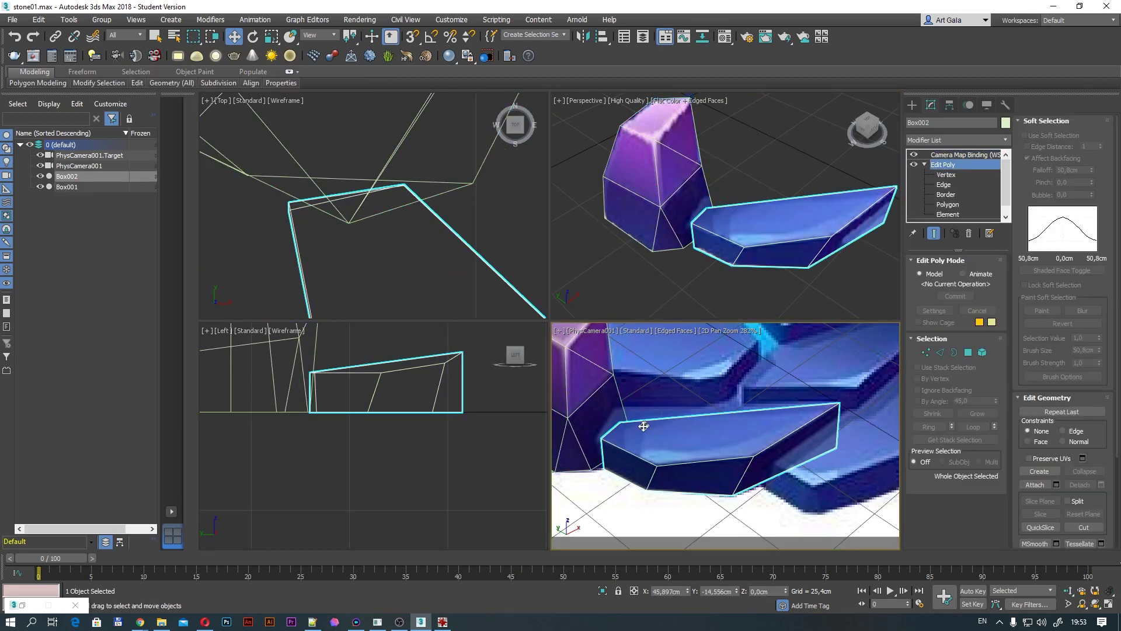
{"action": "left_click", "coordinate": [643, 425]}
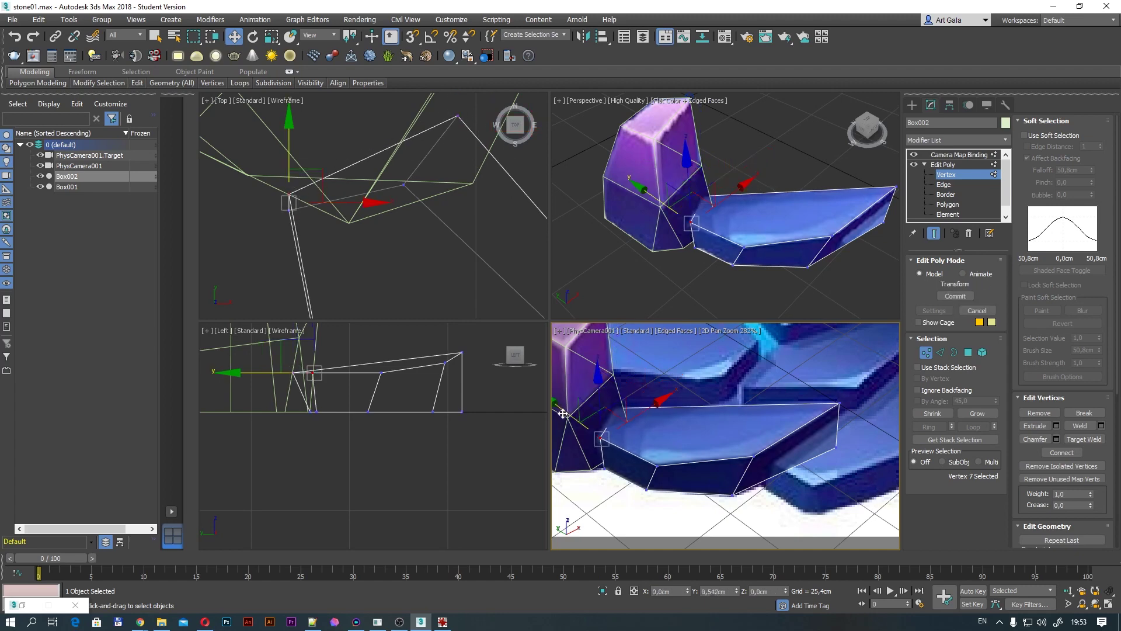
{"action": "left_click", "coordinate": [724, 274]}
{"action": "middle_click_drag", "start_coordinate": [724, 274], "coordinate": [727, 206], "text": "alt"}
Move a crystal vertex along X and two slab vertices along Y to close the gap.
{"action": "key", "text": "F3"}
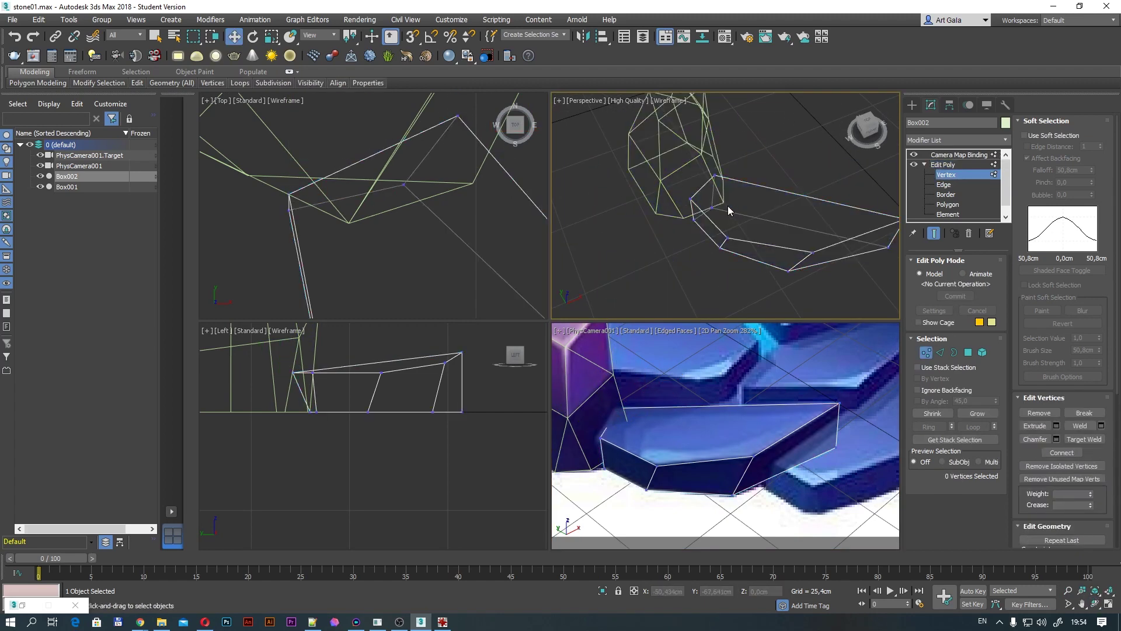
{"action": "key", "text": "F3"}
{"action": "left_click", "coordinate": [718, 175]}
{"action": "left_click_drag", "start_coordinate": [628, 355], "coordinate": [643, 345]}
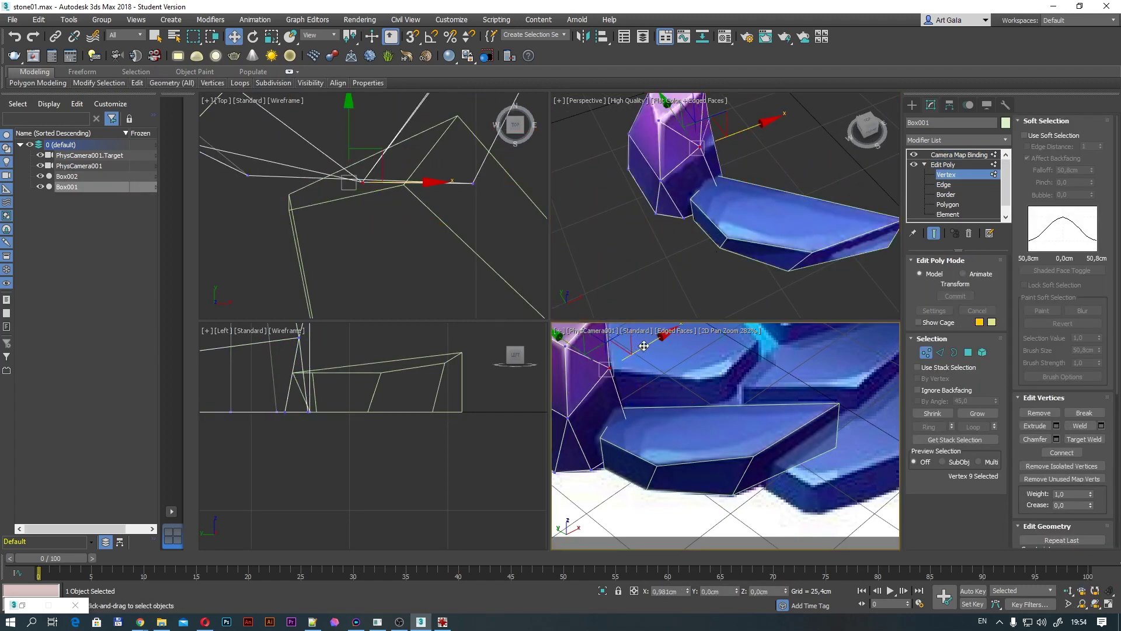
{"action": "left_click", "coordinate": [657, 178]}
{"action": "left_click_drag", "start_coordinate": [648, 193], "coordinate": [655, 181]}
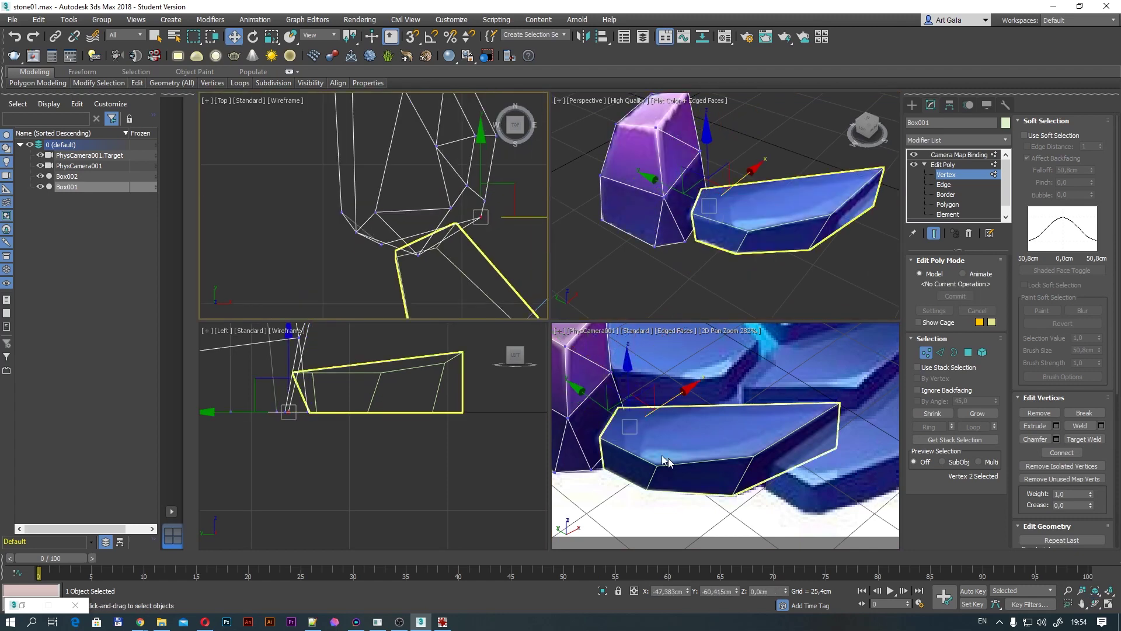
Nudge a vertex on the crystal top slightly along Y, then exit vertex editing.
{"action": "middle_click_drag", "start_coordinate": [656, 181], "coordinate": [678, 146], "text": "alt"}
{"action": "left_click", "coordinate": [676, 111]}
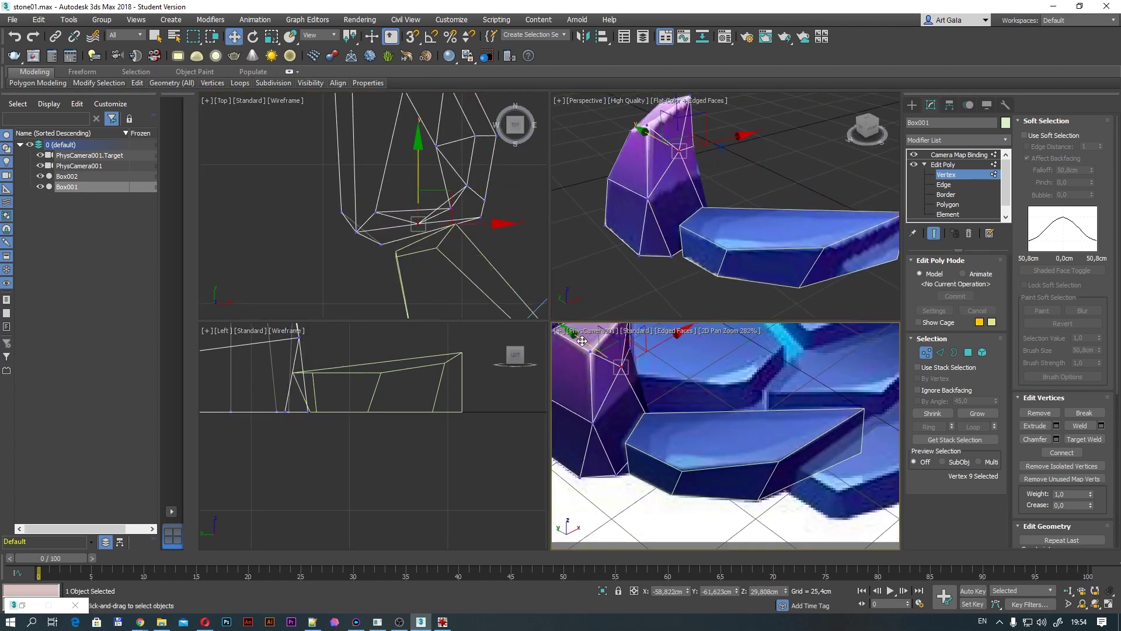
{"action": "left_click_drag", "start_coordinate": [676, 111], "coordinate": [683, 106]}
{"action": "mouse_move", "coordinate": [683, 107]}
{"action": "middle_mouse_down", "text": "alt"}
{"action": "mouse_move", "coordinate": [642, 164]}
{"action": "mouse_move", "coordinate": [697, 420]}
{"action": "middle_mouse_up", "text": "alt"}
{"action": "key", "text": "1"}
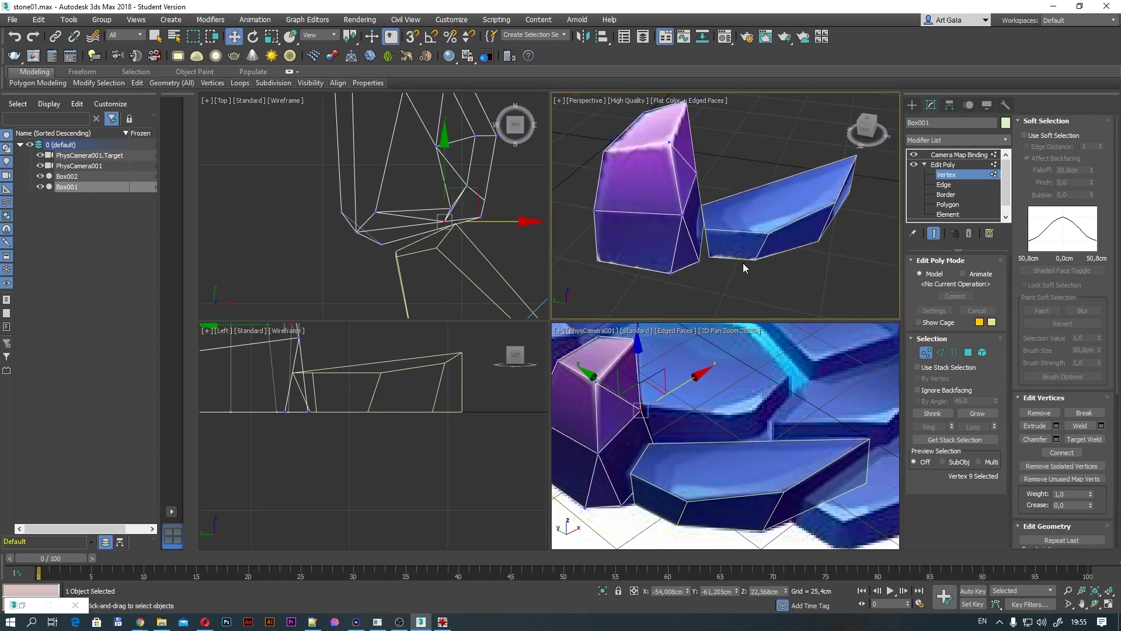
{"action": "mouse_move", "coordinate": [701, 175]}
{"action": "middle_mouse_down", "text": "alt"}
{"action": "mouse_move", "coordinate": [736, 198]}
{"action": "mouse_move", "coordinate": [759, 262]}
{"action": "mouse_move", "coordinate": [793, 290]}
{"action": "mouse_move", "coordinate": [760, 245]}
{"action": "middle_mouse_up", "text": "alt"}
Move the slab's end vertices along X and return to its object level.
{"action": "left_click", "coordinate": [683, 493]}
{"action": "key", "text": "1"}
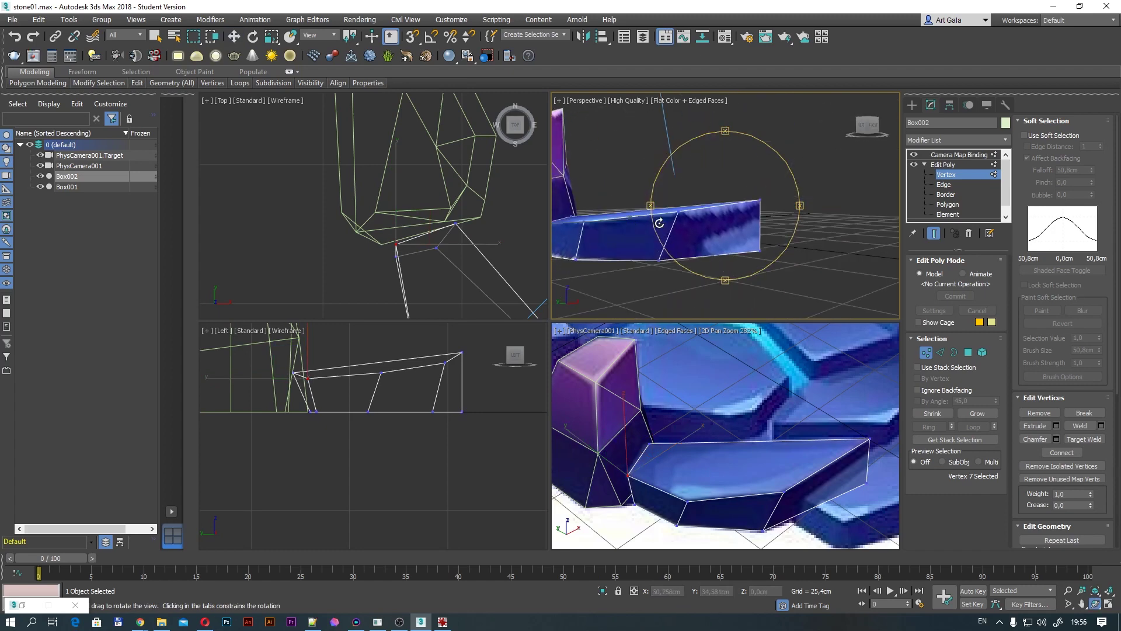
{"action": "scroll", "coordinate": [747, 234], "scroll_direction": "down", "scroll_amount": 3}
{"action": "left_click_drag", "start_coordinate": [704, 273], "coordinate": [715, 275]}
{"action": "scroll", "coordinate": [715, 276], "scroll_direction": "up", "scroll_amount": 3}
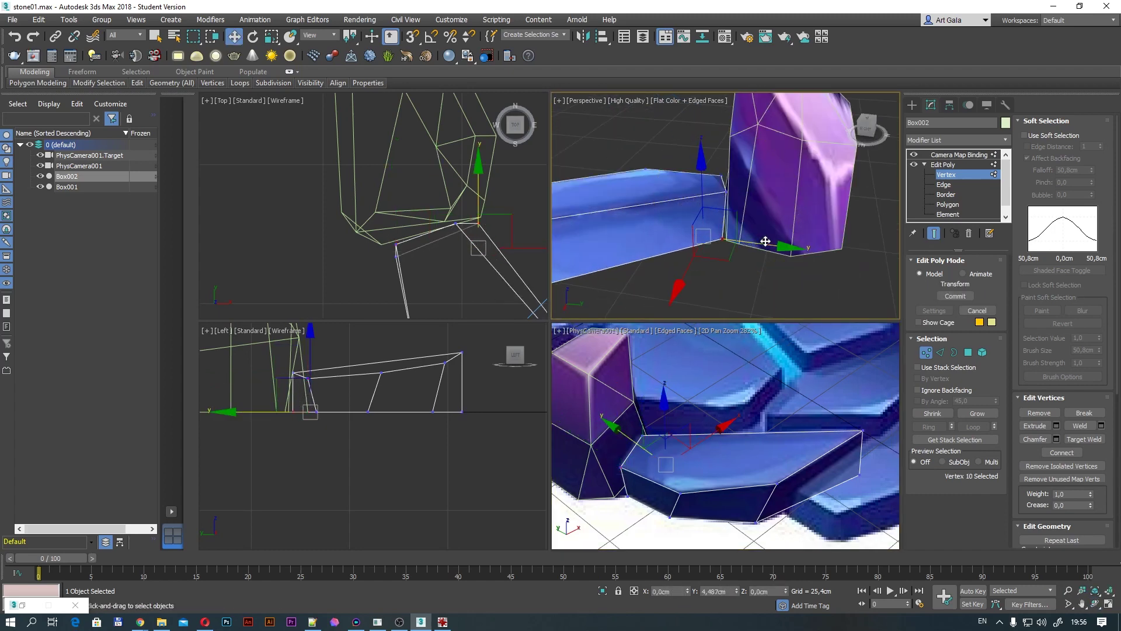
{"action": "mouse_move", "coordinate": [715, 276]}
{"action": "middle_mouse_down", "text": "alt"}
{"action": "mouse_move", "coordinate": [759, 246]}
{"action": "mouse_move", "coordinate": [818, 283]}
{"action": "middle_mouse_up", "text": "alt"}
{"action": "left_click", "coordinate": [818, 282]}
{"action": "scroll", "coordinate": [712, 412], "scroll_direction": "down", "scroll_amount": 3}
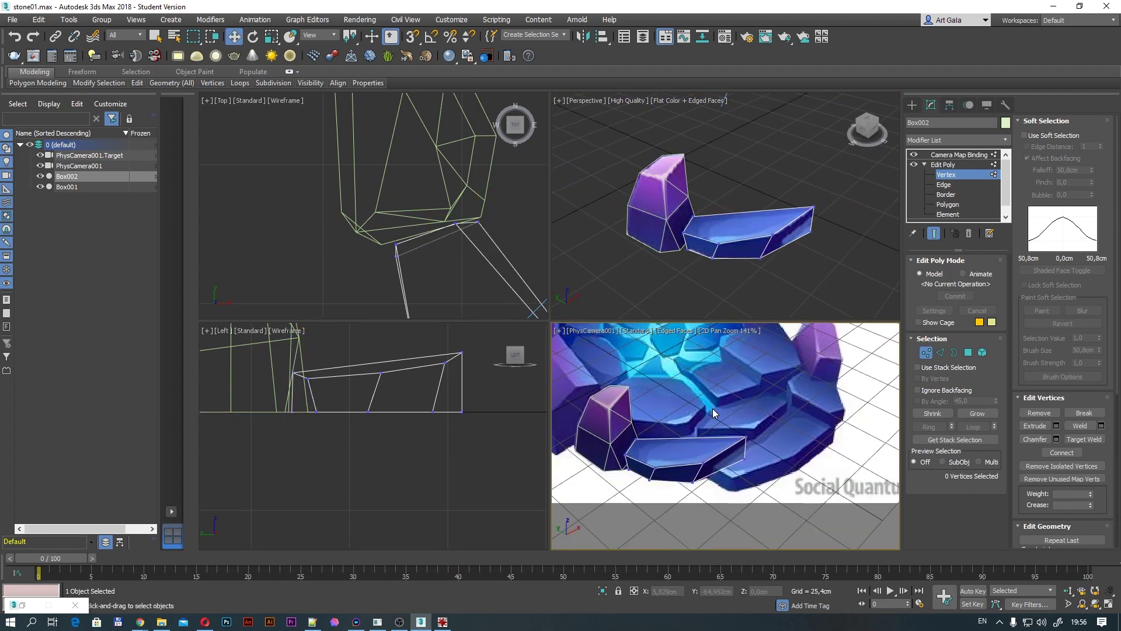
{"action": "left_click", "coordinate": [964, 154]}
Clone the slab to the right as Box003 and show the camera view in high-quality shading.
{"action": "left_click_drag", "start_coordinate": [771, 126], "coordinate": [832, 130], "text": "shift"}
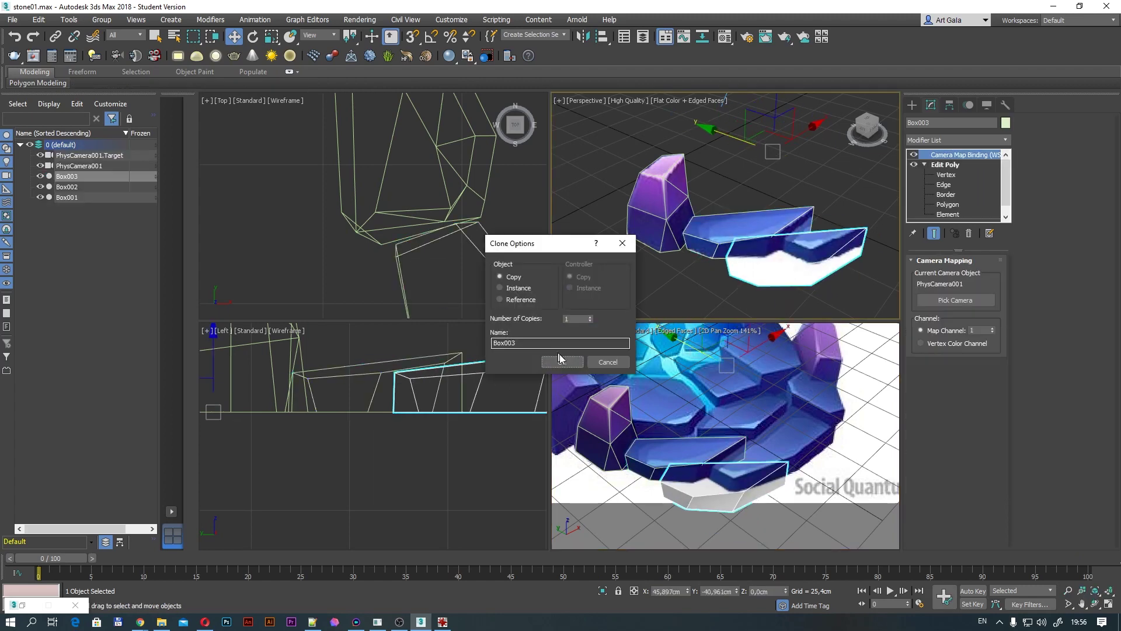
{"action": "left_click", "coordinate": [546, 361]}
{"action": "left_click", "coordinate": [635, 331]}
{"action": "left_click", "coordinate": [662, 344]}
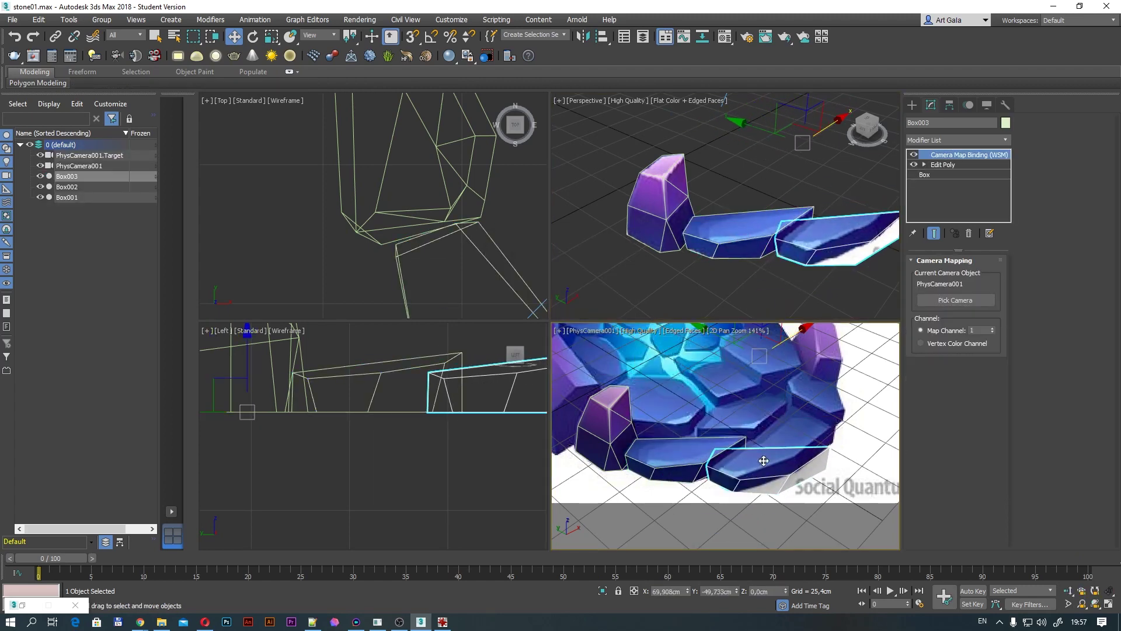
Push two vertices of the middle slab back along Y.
{"action": "left_click", "coordinate": [925, 164]}
{"action": "scroll", "coordinate": [659, 445], "scroll_direction": "up", "scroll_amount": 5}
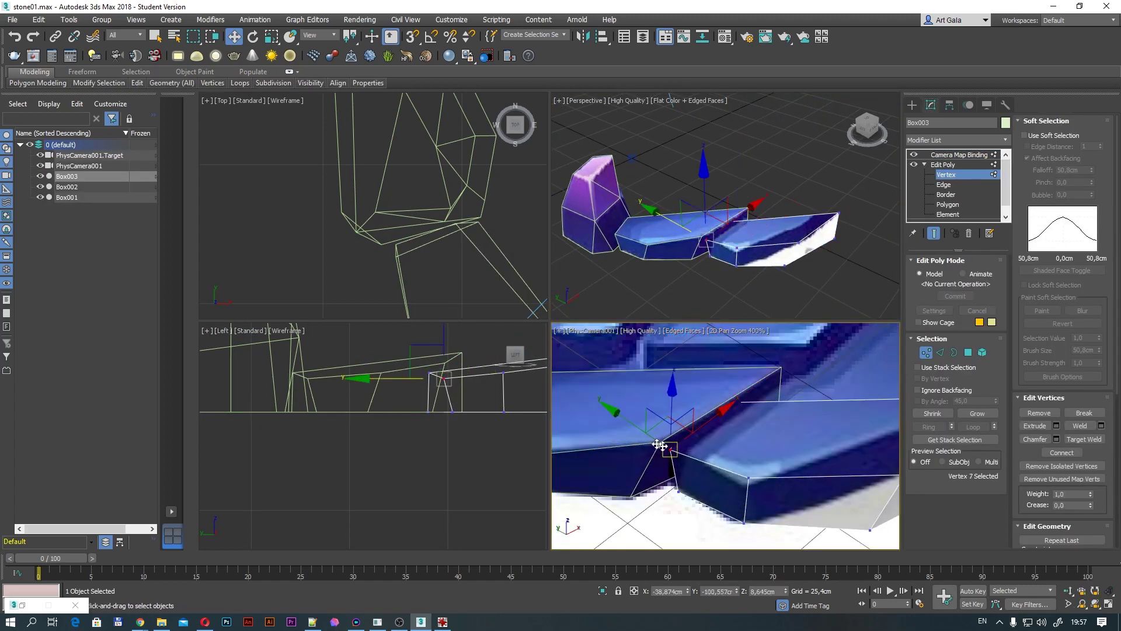
{"action": "scroll", "coordinate": [777, 451], "scroll_direction": "down", "scroll_amount": 2}
{"action": "left_click", "coordinate": [738, 373]}
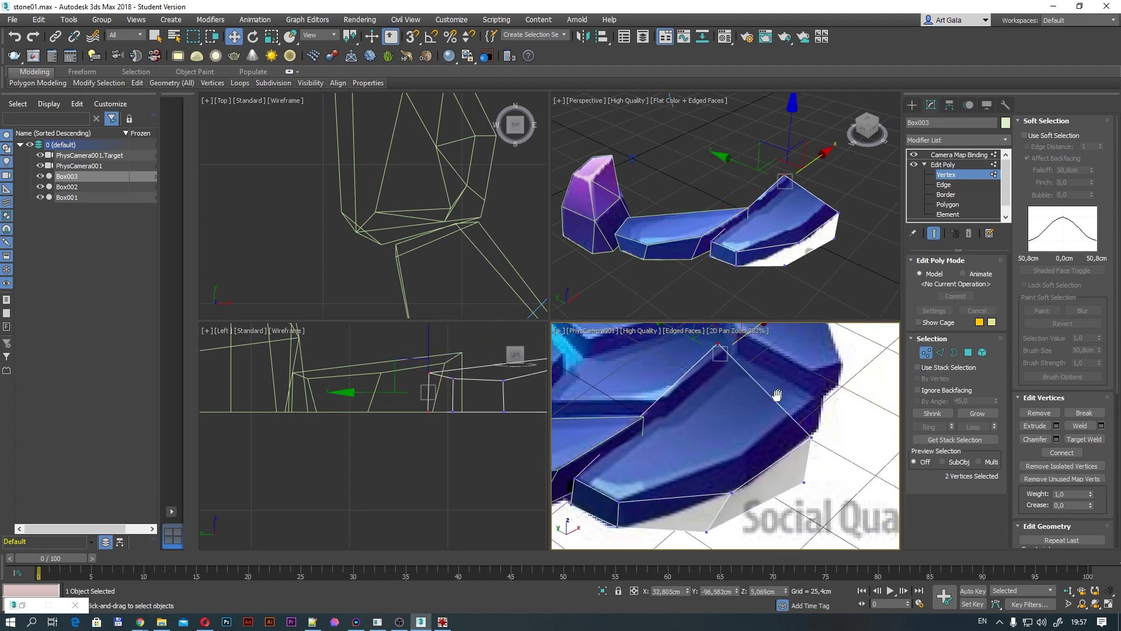
{"action": "scroll", "coordinate": [358, 261], "scroll_direction": "up", "scroll_amount": 3}
{"action": "mouse_move", "coordinate": [311, 210]}
{"action": "left_mouse_down"}
{"action": "mouse_move", "coordinate": [343, 192]}
{"action": "mouse_move", "coordinate": [466, 198]}
{"action": "left_mouse_up"}
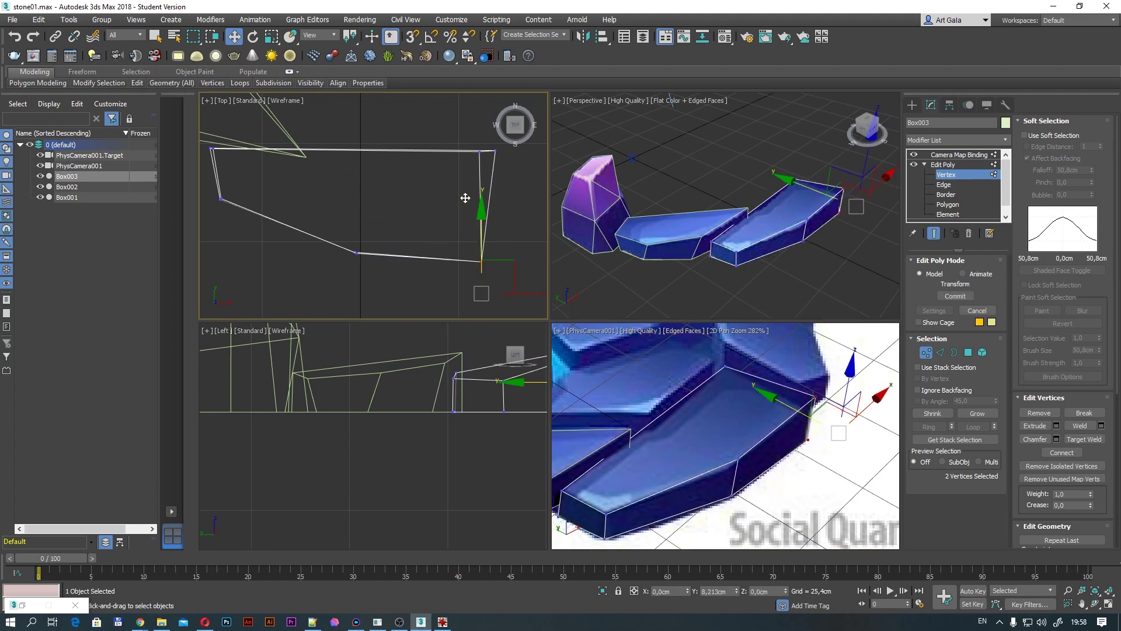
Move the slab's end vertices along Y to fit the painted outline.
{"action": "middle_click_drag", "start_coordinate": [737, 207], "coordinate": [745, 195], "text": "alt"}
{"action": "left_click_drag", "start_coordinate": [826, 206], "coordinate": [759, 164]}
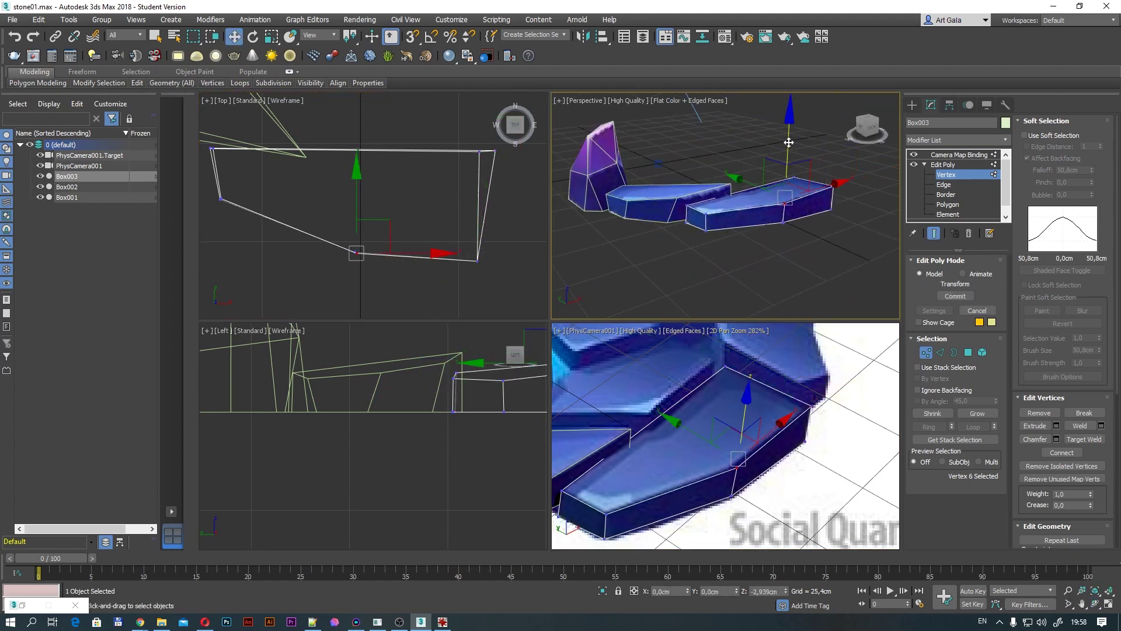
{"action": "left_click_drag", "start_coordinate": [673, 434], "coordinate": [678, 438]}
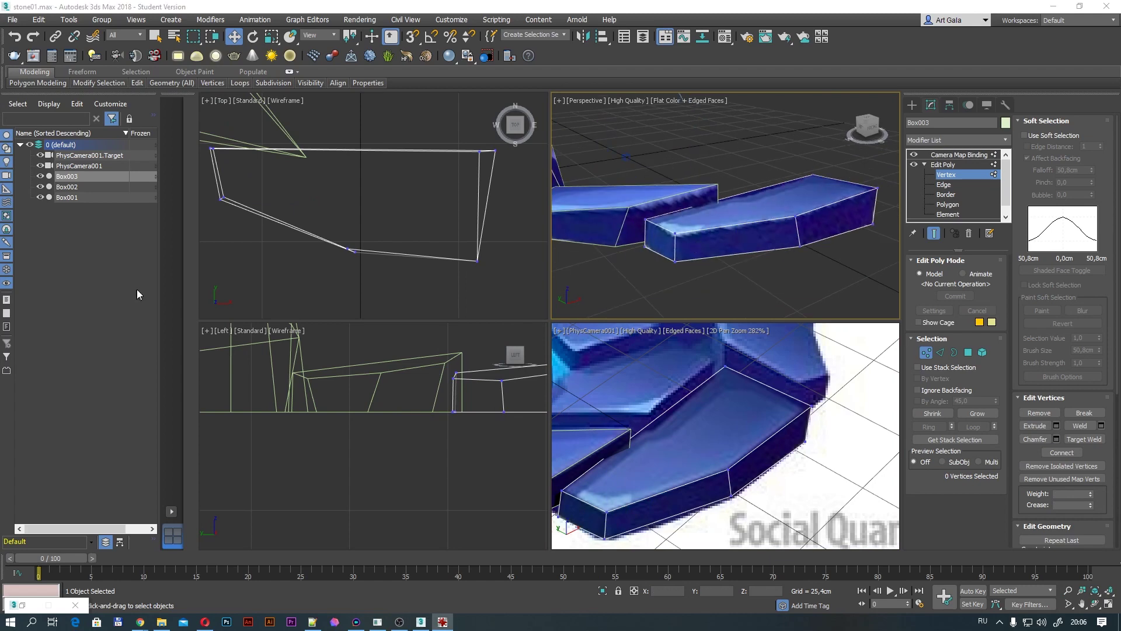
{"action": "middle_click_drag", "start_coordinate": [724, 210], "coordinate": [760, 193], "text": "alt"}
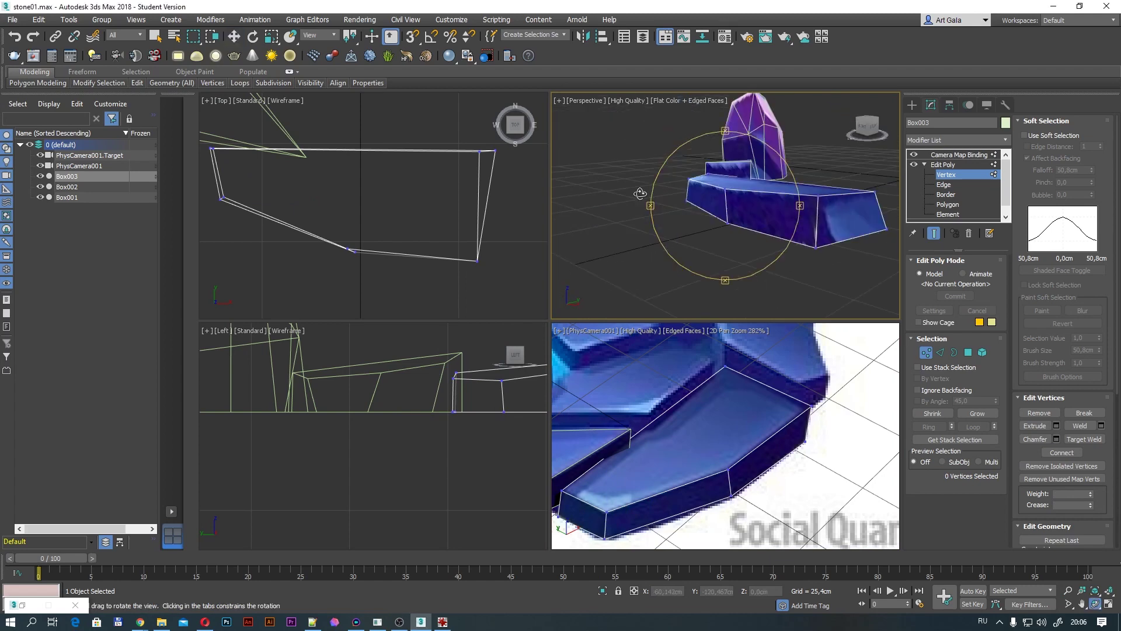
{"action": "left_click_drag", "start_coordinate": [759, 146], "coordinate": [870, 200]}
{"action": "mouse_move", "coordinate": [652, 250]}
{"action": "middle_mouse_down", "text": "alt"}
{"action": "mouse_move", "coordinate": [709, 230]}
{"action": "mouse_move", "coordinate": [725, 241]}
{"action": "middle_mouse_up", "text": "alt"}
Slide the vertices of the neighbouring slab Box002 along X.
{"action": "left_click", "coordinate": [699, 247]}
{"action": "scroll", "coordinate": [663, 459], "scroll_direction": "up", "scroll_amount": 5}
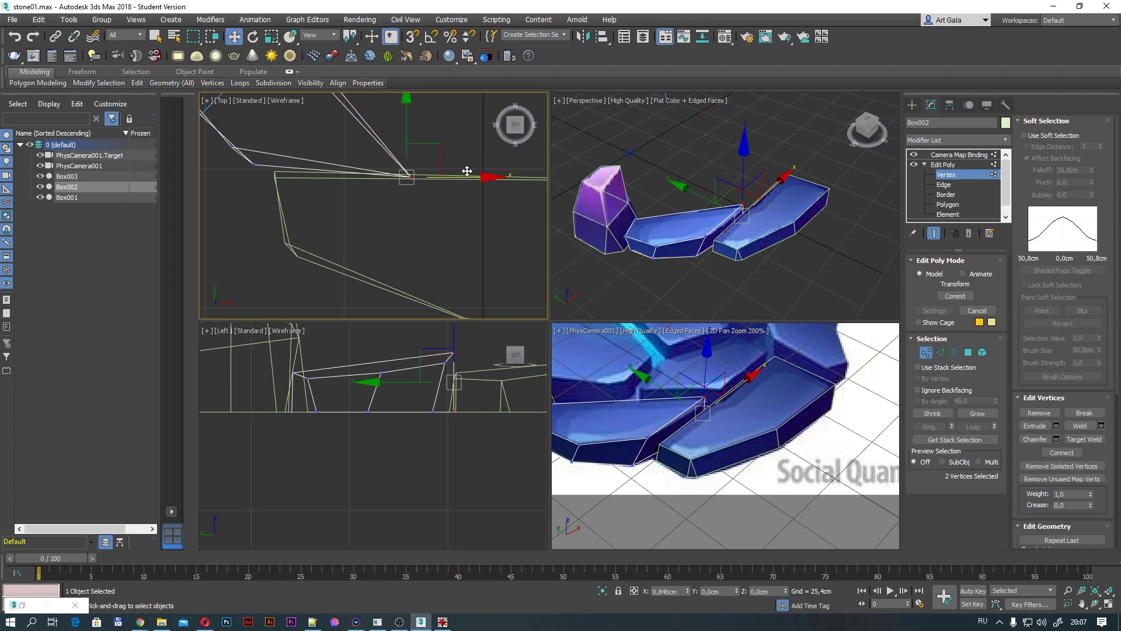
{"action": "scroll", "coordinate": [678, 193], "scroll_direction": "up", "scroll_amount": 5}
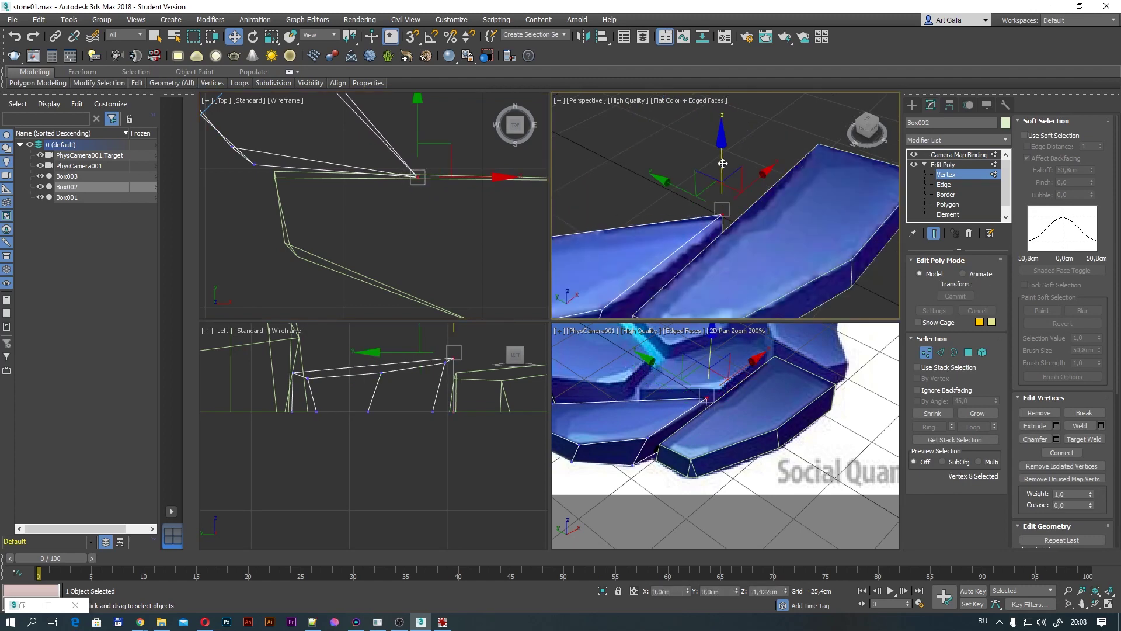
{"action": "middle_click_drag", "start_coordinate": [678, 193], "coordinate": [701, 187], "text": "alt"}
{"action": "scroll", "coordinate": [678, 193], "scroll_direction": "up", "scroll_amount": 5}
{"action": "right_click", "coordinate": [741, 251]}
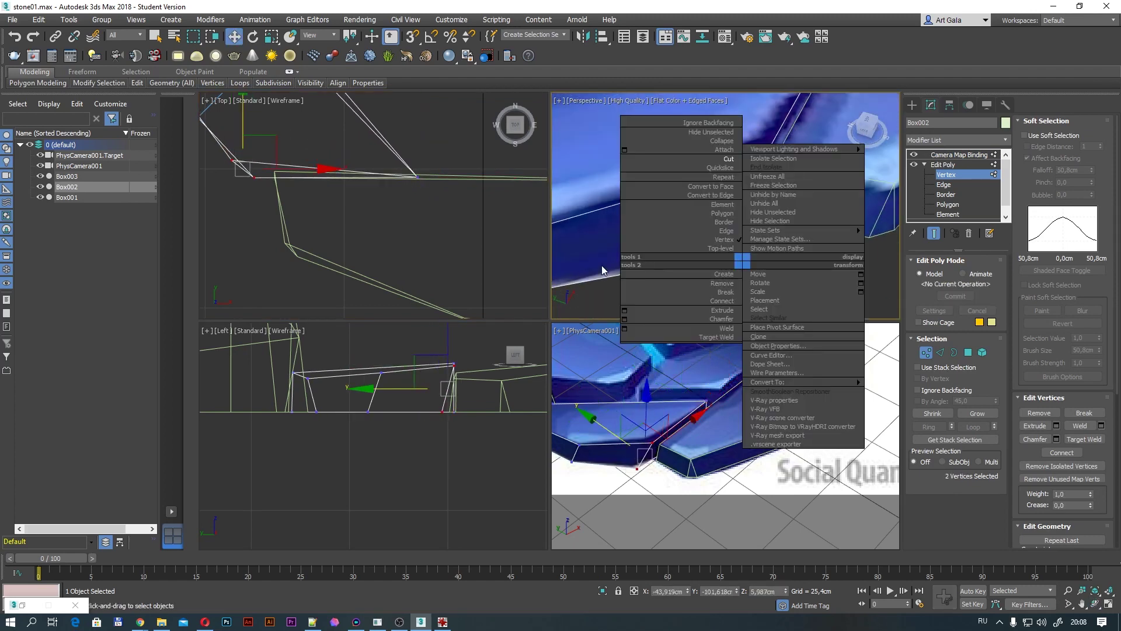
{"action": "left_click_drag", "start_coordinate": [738, 163], "coordinate": [766, 150]}
Select the slab's two corner vertices and review the whole row of slabs.
{"action": "left_click_drag", "start_coordinate": [704, 225], "coordinate": [767, 251]}
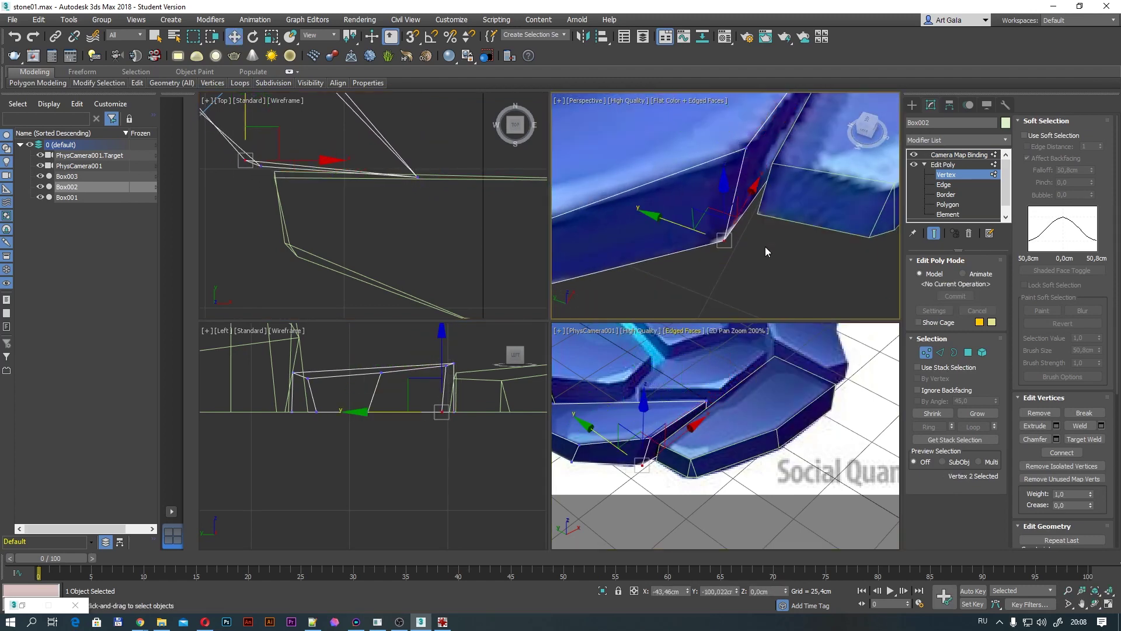
{"action": "scroll", "coordinate": [597, 444], "scroll_direction": "down", "scroll_amount": 5}
{"action": "scroll", "coordinate": [701, 192], "scroll_direction": "down", "scroll_amount": 10}
{"action": "middle_click_drag", "start_coordinate": [700, 193], "coordinate": [719, 187], "text": "alt"}
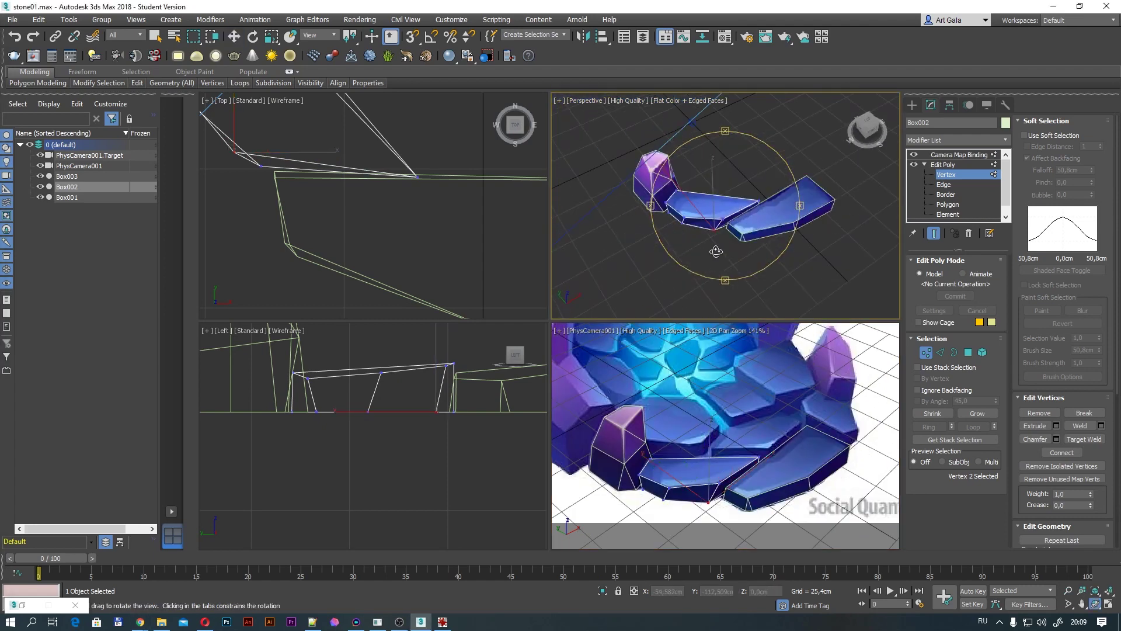
{"action": "scroll", "coordinate": [707, 432], "scroll_direction": "up", "scroll_amount": 2}
In the Top view, move Box004's vertices toward the row of slabs.
{"action": "key", "text": "w"}
{"action": "left_click", "coordinate": [958, 155]}
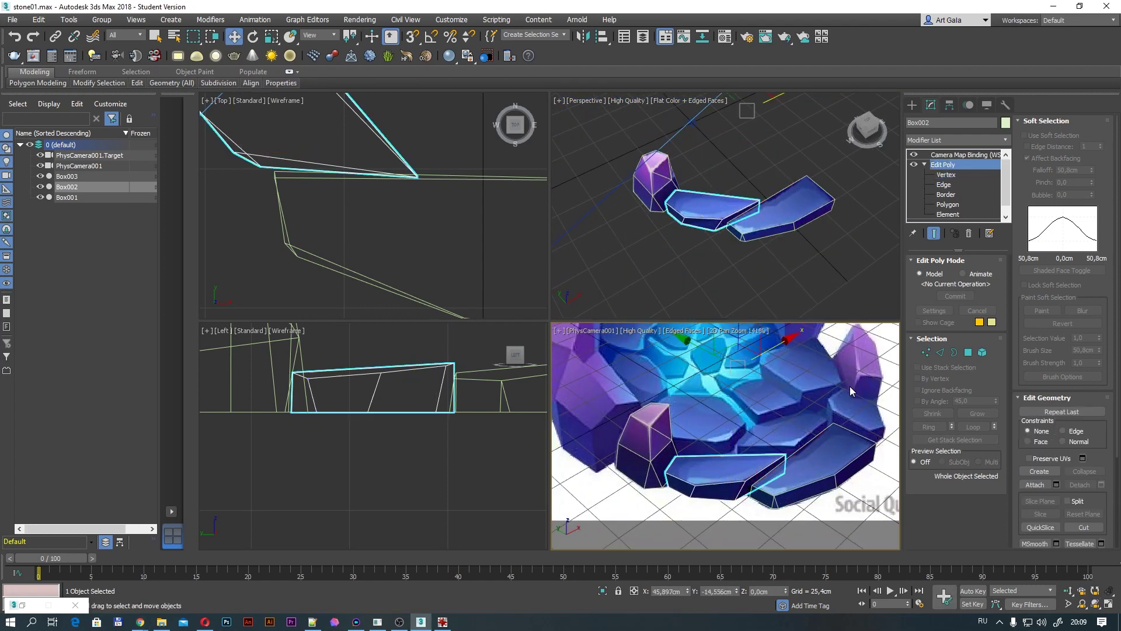
{"action": "scroll", "coordinate": [827, 460], "scroll_direction": "up", "scroll_amount": 2}
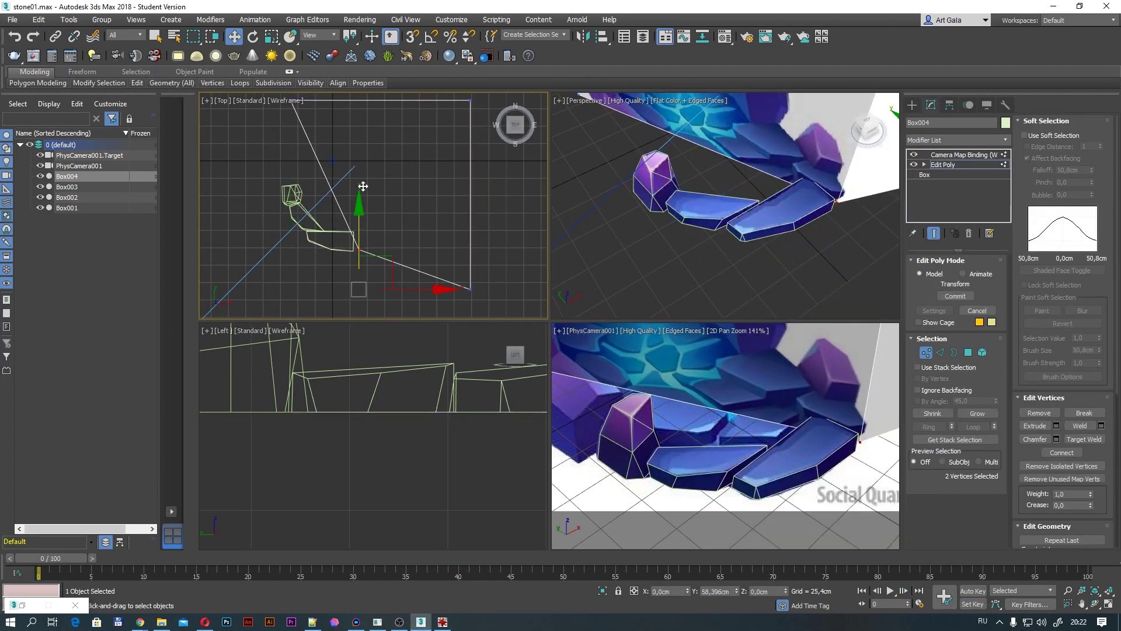
{"action": "left_click_drag", "start_coordinate": [489, 287], "coordinate": [284, 238]}
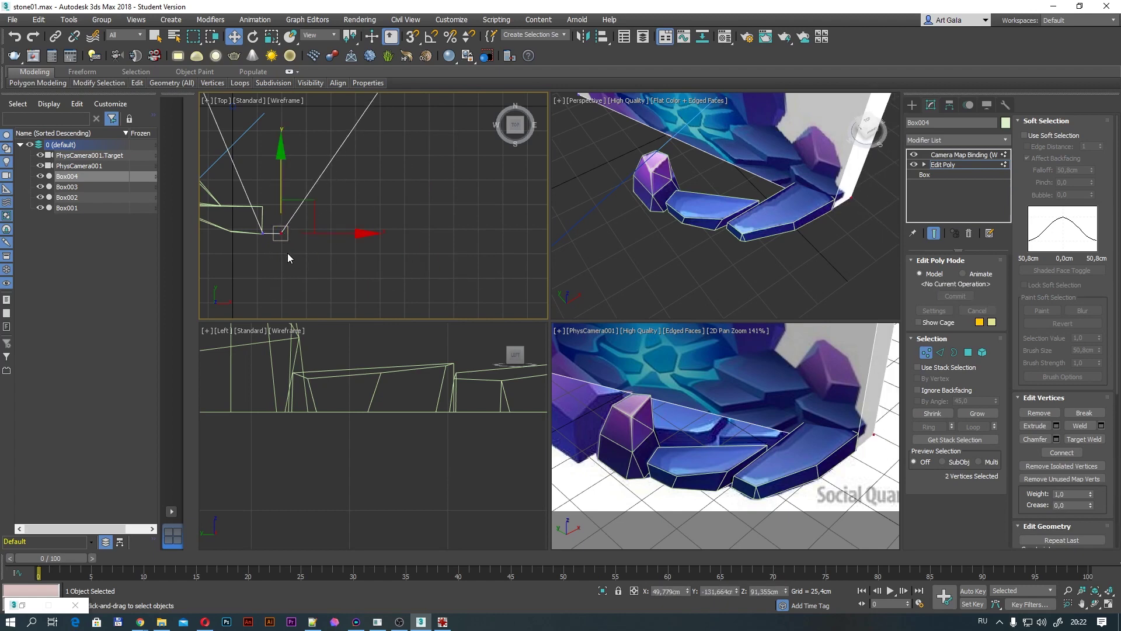
{"action": "middle_click_drag", "start_coordinate": [287, 254], "coordinate": [381, 281]}
{"action": "scroll", "coordinate": [409, 216], "scroll_direction": "up", "scroll_amount": 3}
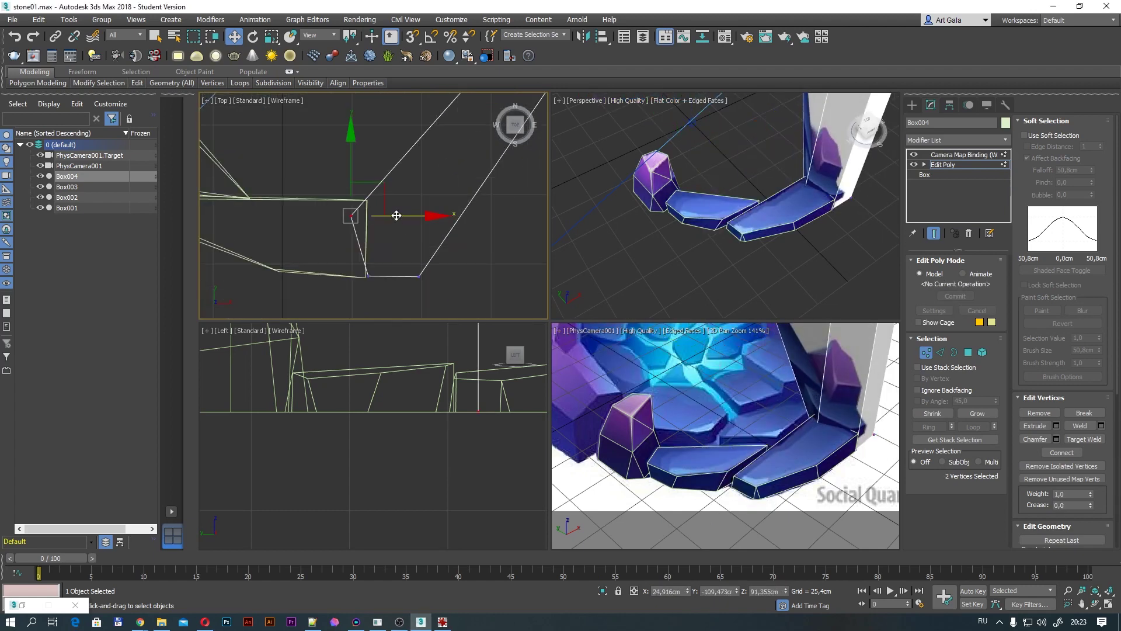
{"action": "middle_click_drag", "start_coordinate": [409, 216], "coordinate": [373, 152]}
{"action": "scroll", "coordinate": [486, 135], "scroll_direction": "down", "scroll_amount": 5}
{"action": "scroll", "coordinate": [486, 137], "scroll_direction": "up", "scroll_amount": 3}
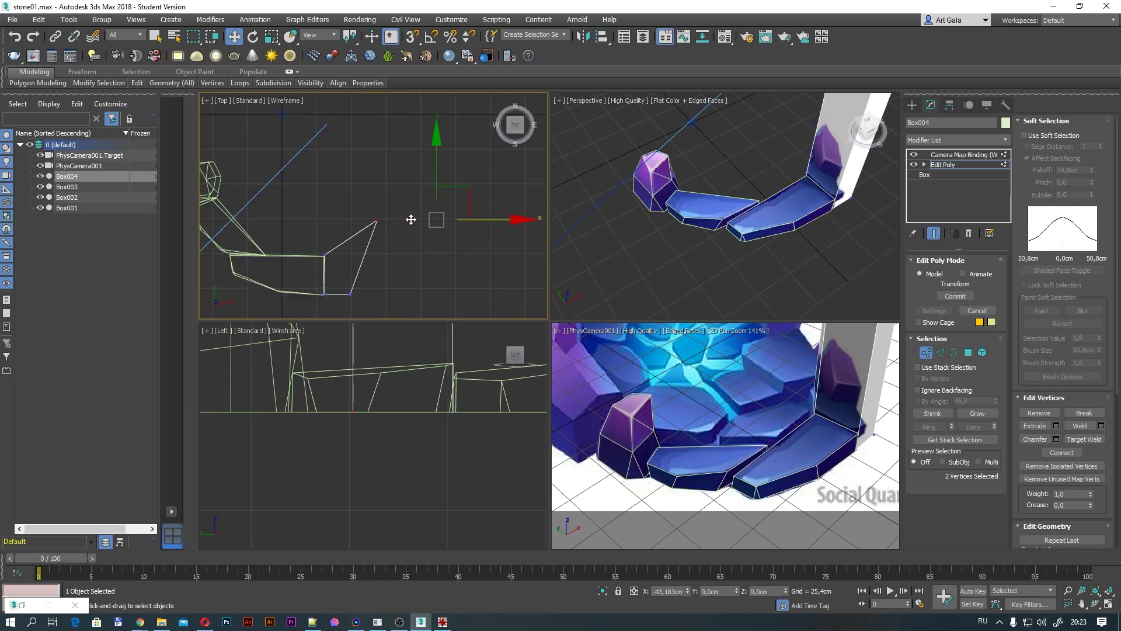
Cut a new edge across Box004 and move its tip vertices into place.
{"action": "middle_click_drag", "start_coordinate": [725, 193], "coordinate": [702, 201], "text": "alt"}
{"action": "left_click", "coordinate": [702, 201]}
{"action": "scroll", "coordinate": [345, 219], "scroll_direction": "up", "scroll_amount": 5}
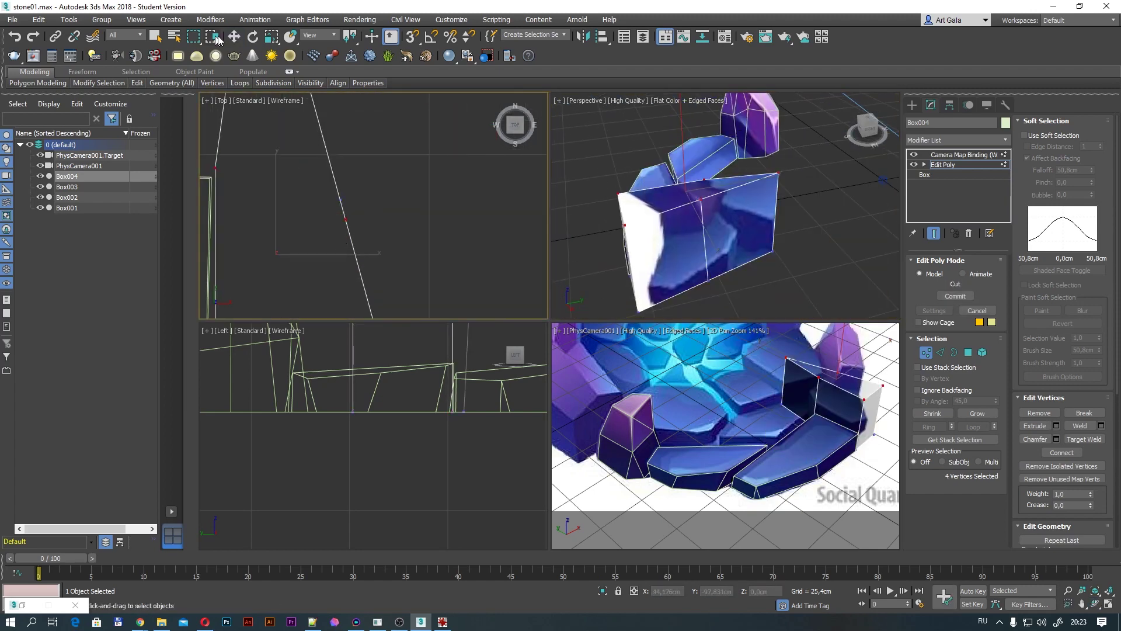
{"action": "scroll", "coordinate": [374, 198], "scroll_direction": "down", "scroll_amount": 3}
{"action": "left_click_drag", "start_coordinate": [339, 114], "coordinate": [388, 172]}
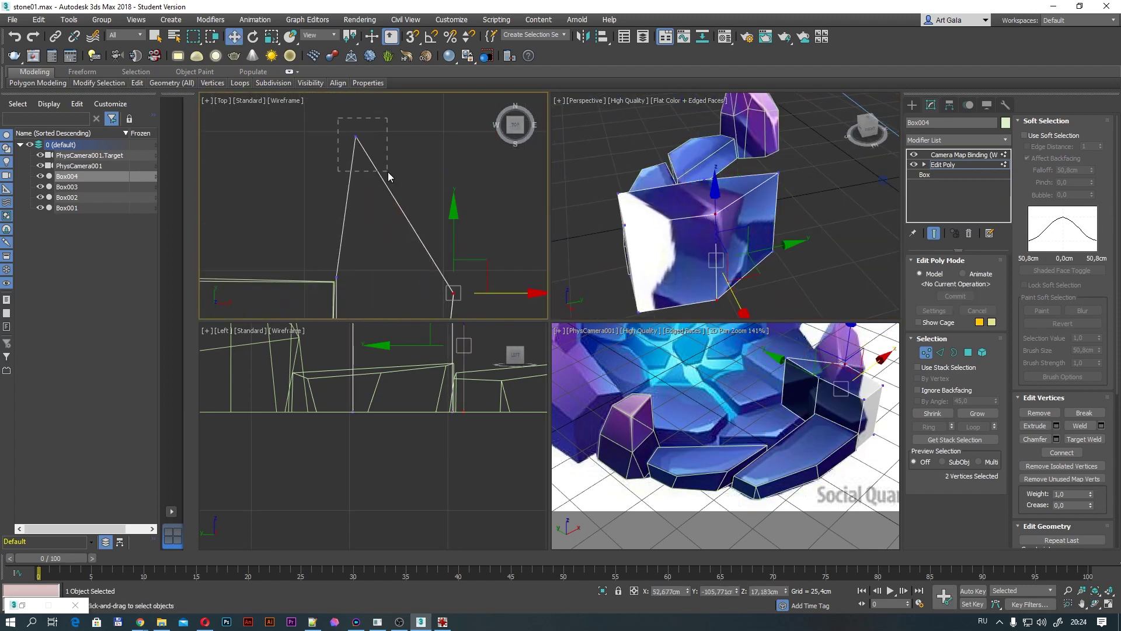
{"action": "middle_click_drag", "start_coordinate": [731, 192], "coordinate": [746, 154], "text": "alt"}
{"action": "scroll", "coordinate": [409, 205], "scroll_direction": "up", "scroll_amount": 3}
{"action": "left_click", "coordinate": [446, 176]}
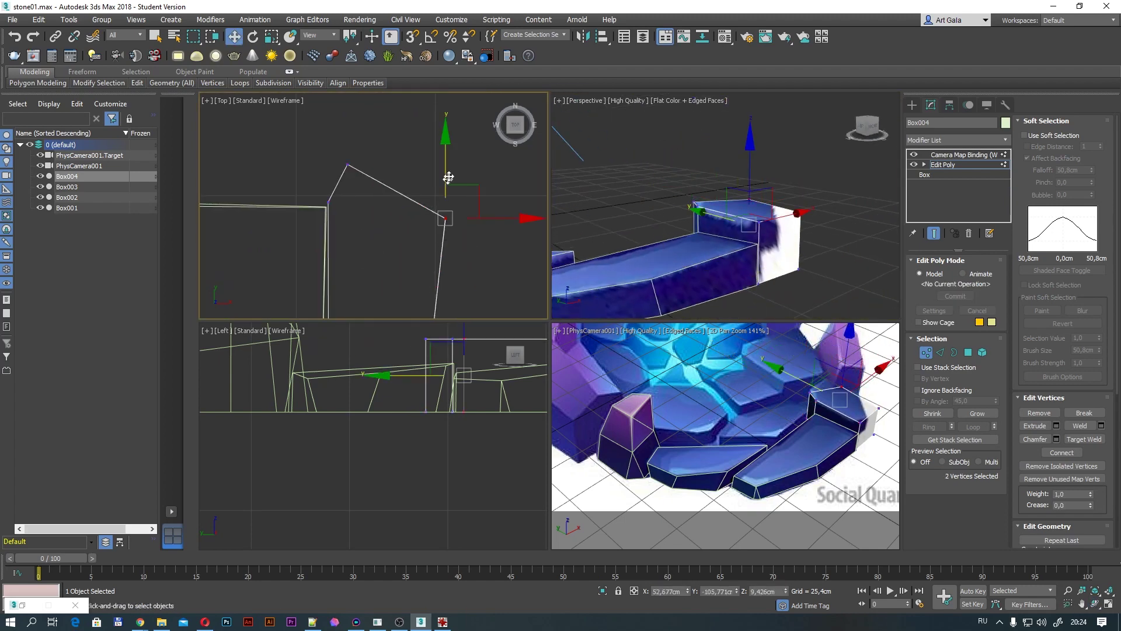
{"action": "scroll", "coordinate": [731, 421], "scroll_direction": "up", "scroll_amount": 3}
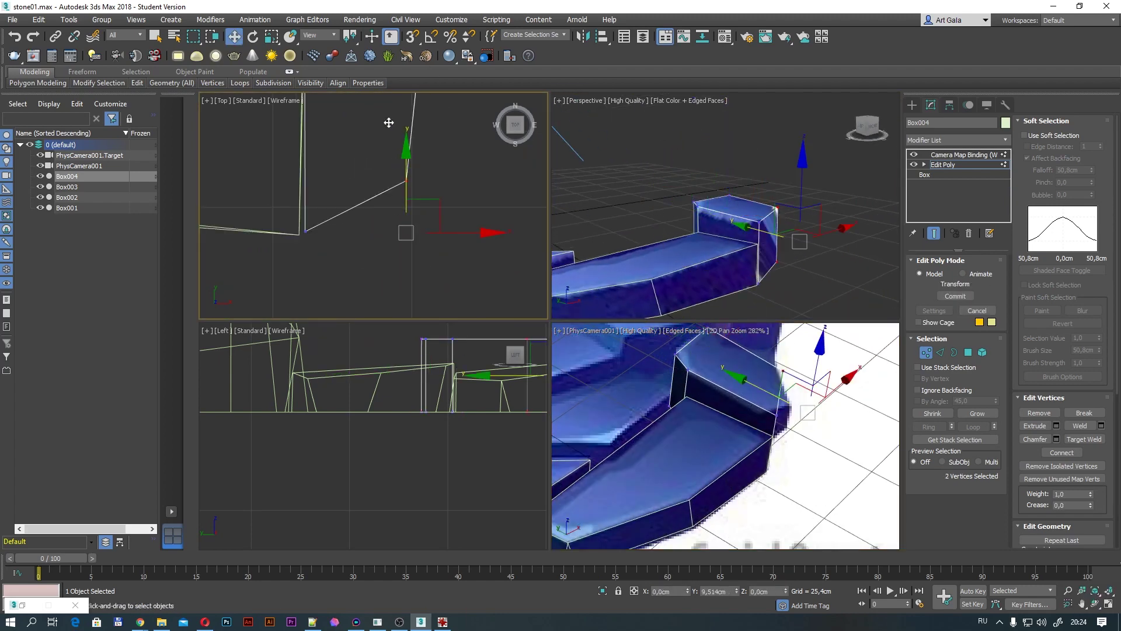
{"action": "left_click_drag", "start_coordinate": [388, 117], "coordinate": [313, 176]}
Reshape Box004's end by moving its end vertices and stretching them along X.
{"action": "middle_click_drag", "start_coordinate": [724, 234], "coordinate": [689, 210], "text": "alt"}
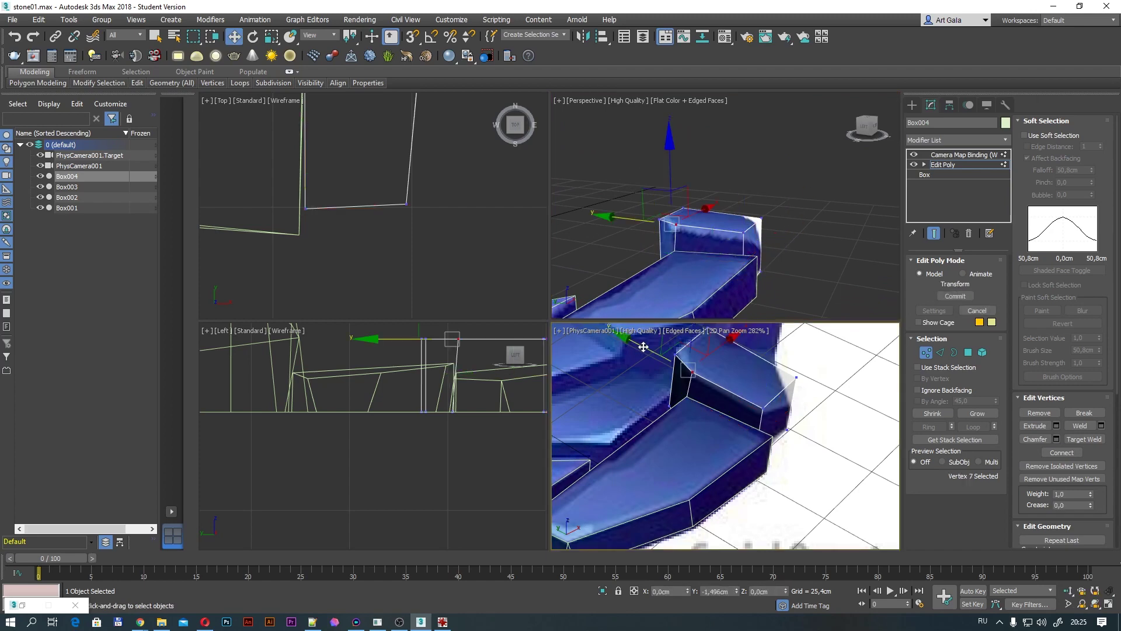
{"action": "mouse_move", "coordinate": [327, 175]}
{"action": "middle_mouse_down"}
{"action": "mouse_move", "coordinate": [373, 159]}
{"action": "mouse_move", "coordinate": [409, 229]}
{"action": "middle_mouse_up"}
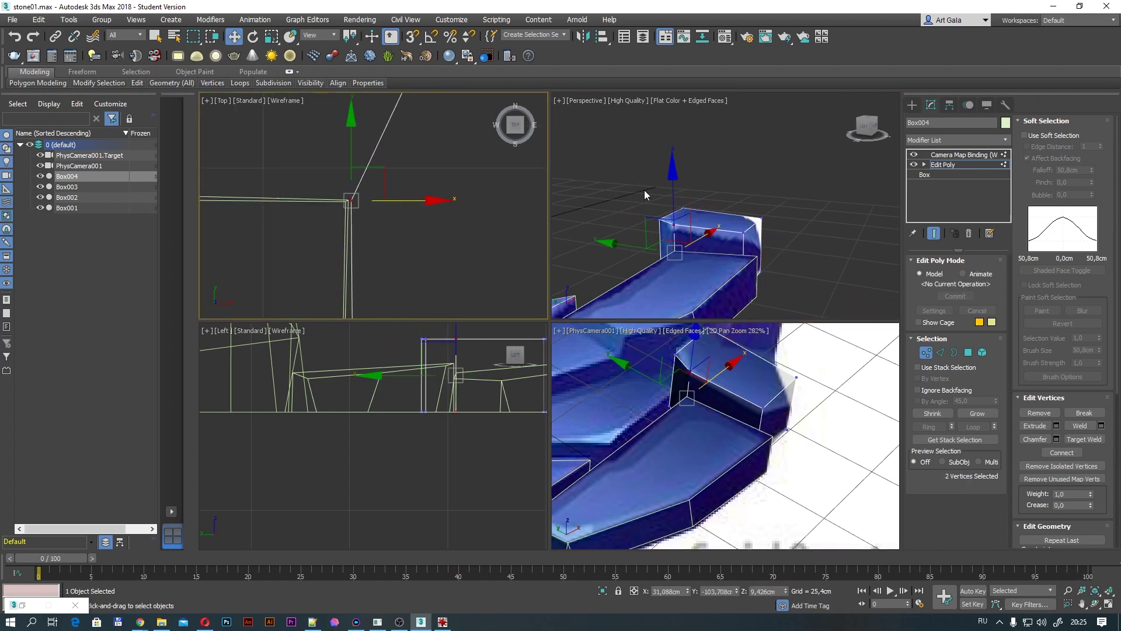
{"action": "left_click", "coordinate": [674, 224]}
{"action": "left_click_drag", "start_coordinate": [820, 351], "coordinate": [759, 374]}
{"action": "middle_click_drag", "start_coordinate": [724, 204], "coordinate": [678, 187], "text": "alt"}
{"action": "scroll", "coordinate": [418, 202], "scroll_direction": "down", "scroll_amount": 2}
{"action": "left_click_drag", "start_coordinate": [467, 195], "coordinate": [556, 194]}
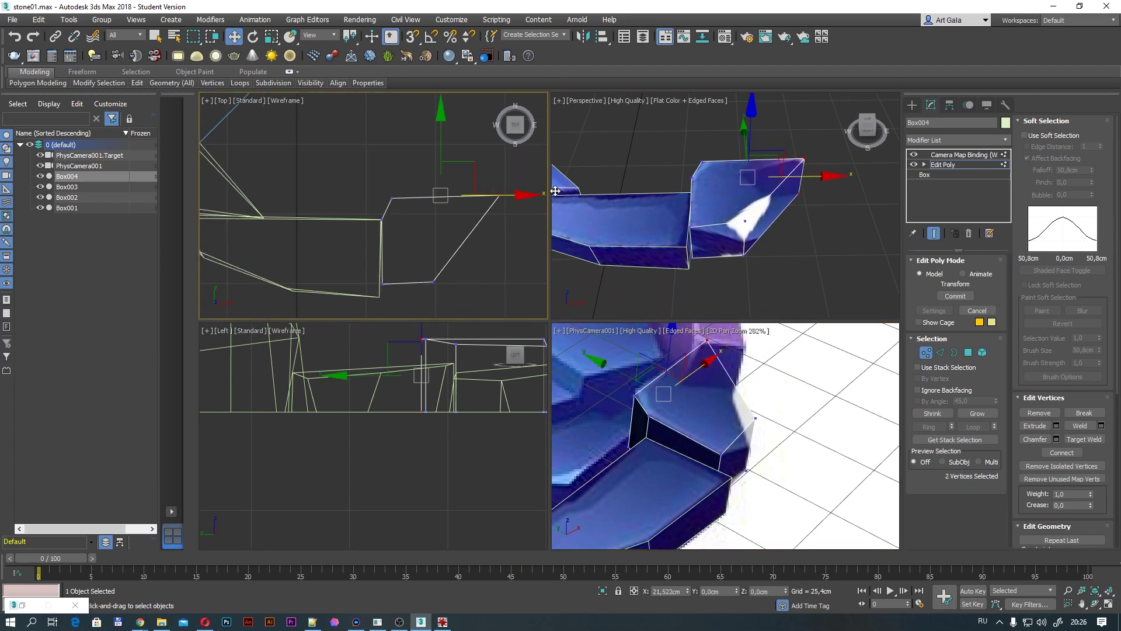
{"action": "mouse_move", "coordinate": [584, 198]}
{"action": "middle_mouse_down", "text": "alt"}
{"action": "mouse_move", "coordinate": [739, 235]}
{"action": "mouse_move", "coordinate": [704, 230]}
{"action": "middle_mouse_up", "text": "alt"}
{"action": "scroll", "coordinate": [804, 216], "scroll_direction": "up", "scroll_amount": 5}
Nudge one Box004 vertex along X and raise a top vertex slightly along Z.
{"action": "key", "text": "w"}
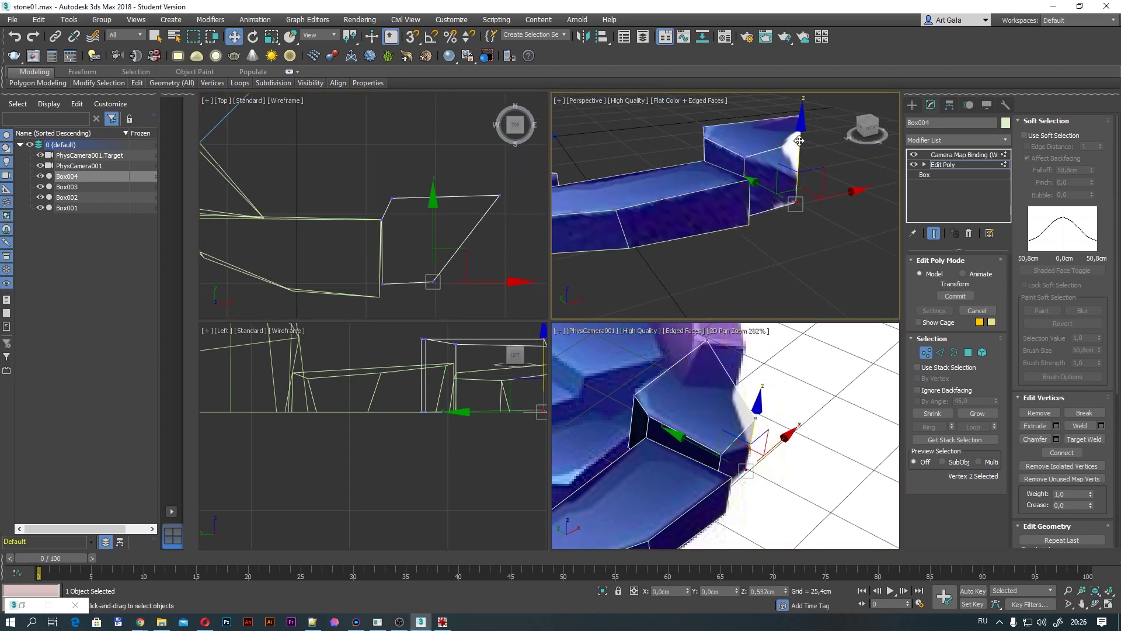
{"action": "middle_click_drag", "start_coordinate": [743, 149], "coordinate": [760, 193], "text": "alt"}
{"action": "left_click", "coordinate": [756, 418]}
{"action": "scroll", "coordinate": [796, 410], "scroll_direction": "down", "scroll_amount": 2}
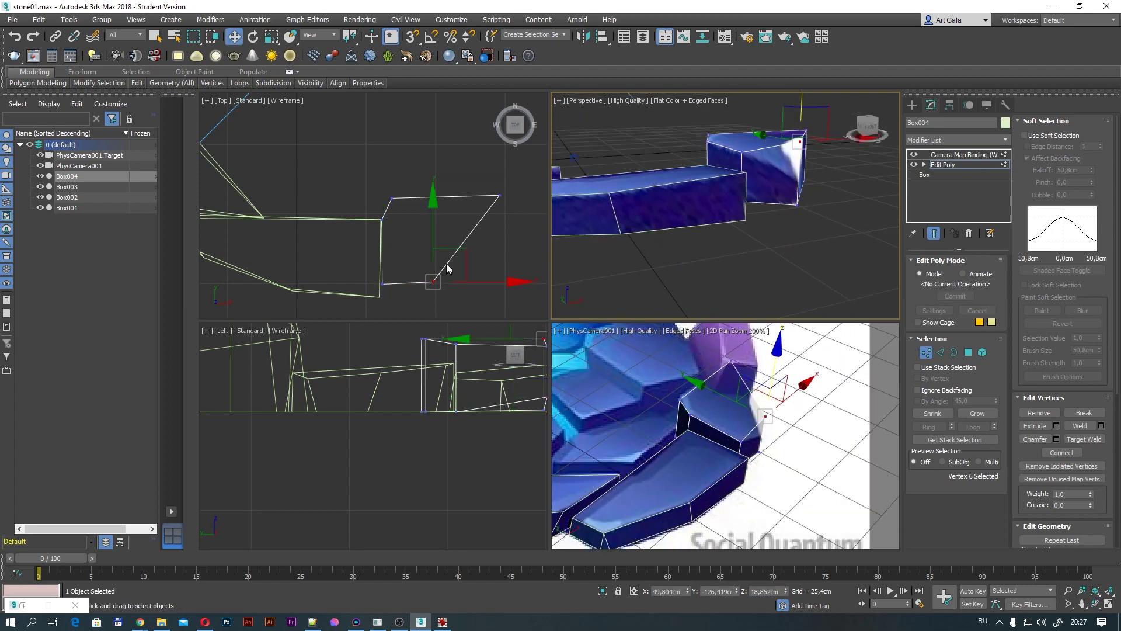
{"action": "left_click_drag", "start_coordinate": [794, 391], "coordinate": [788, 396]}
{"action": "left_click", "coordinate": [790, 269]}
{"action": "scroll", "coordinate": [790, 270], "scroll_direction": "down", "scroll_amount": 4}
{"action": "middle_click_drag", "start_coordinate": [790, 269], "coordinate": [728, 223], "text": "alt"}
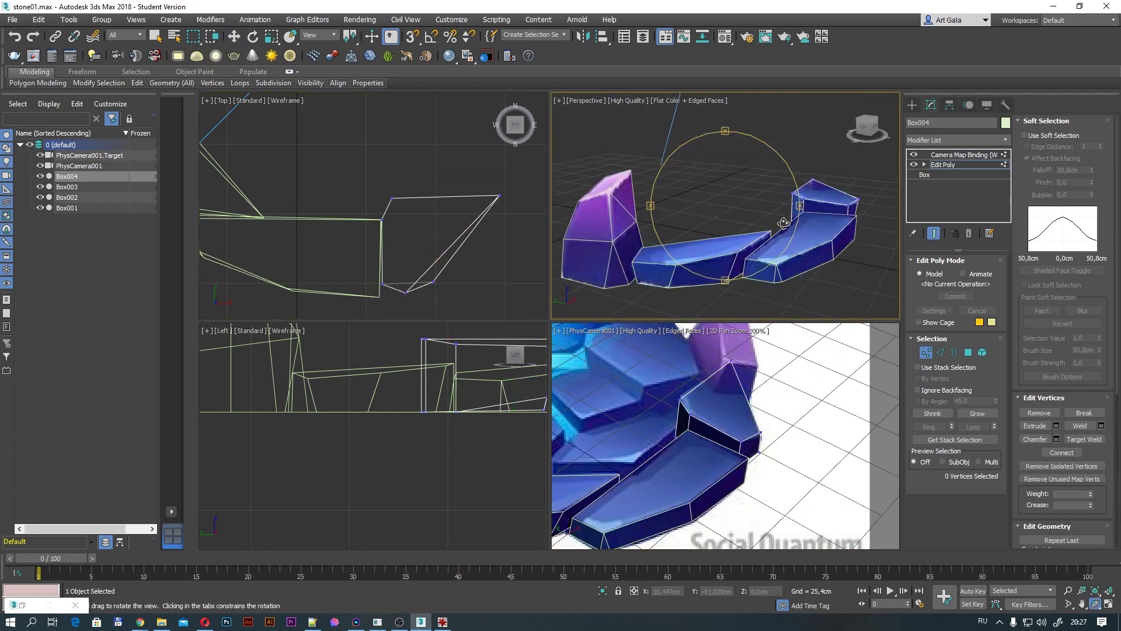
{"action": "middle_click_drag", "start_coordinate": [683, 260], "coordinate": [759, 222], "text": "alt"}
{"action": "left_click_drag", "start_coordinate": [835, 170], "coordinate": [832, 157]}
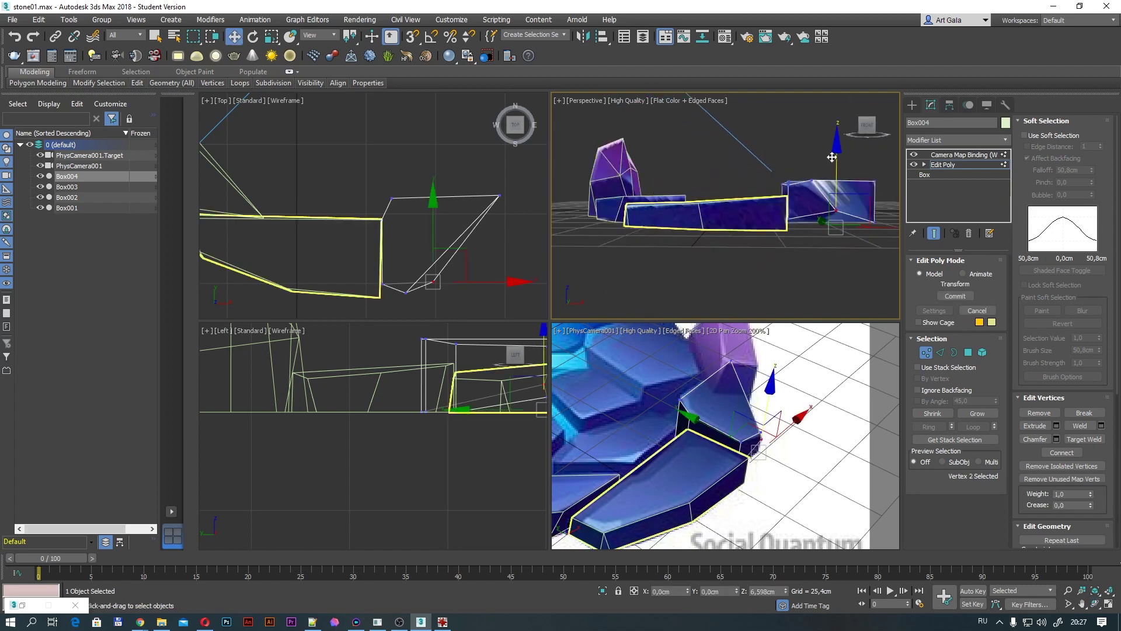
{"action": "mouse_move", "coordinate": [870, 216]}
{"action": "middle_mouse_down", "text": "alt"}
{"action": "mouse_move", "coordinate": [781, 212]}
{"action": "mouse_move", "coordinate": [792, 302]}
{"action": "middle_mouse_up", "text": "alt"}
{"action": "scroll", "coordinate": [751, 413], "scroll_direction": "down", "scroll_amount": 3}
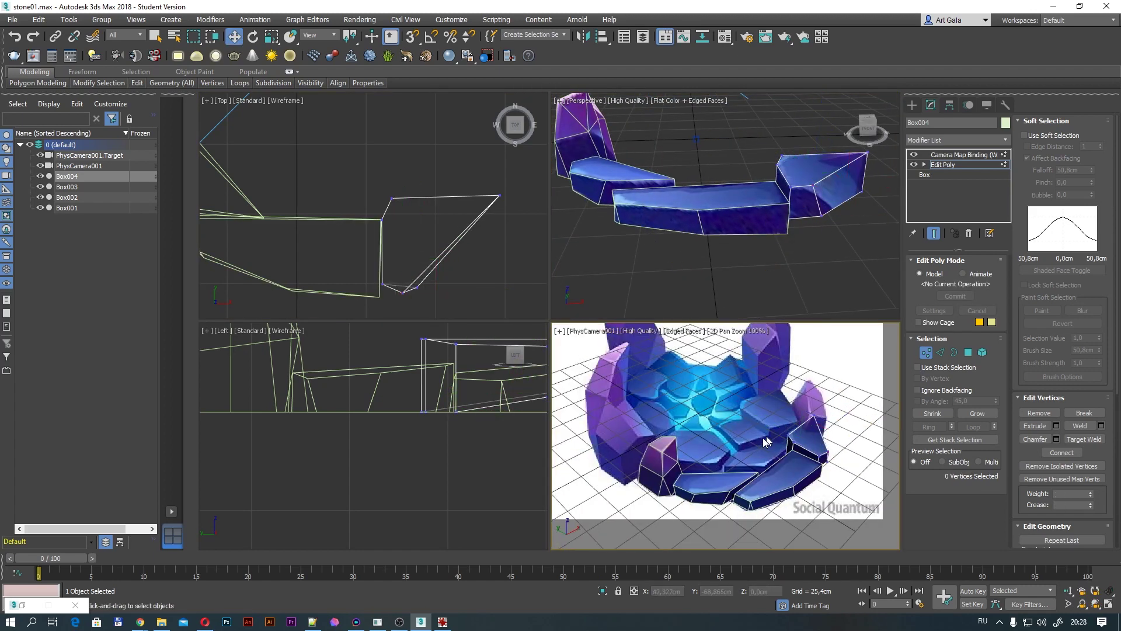
{"action": "left_click", "coordinate": [751, 412]}
Add a new Edit Poly to Box005 and shift two of its vertices right.
{"action": "middle_click_drag", "start_coordinate": [724, 225], "coordinate": [719, 231], "text": "alt"}
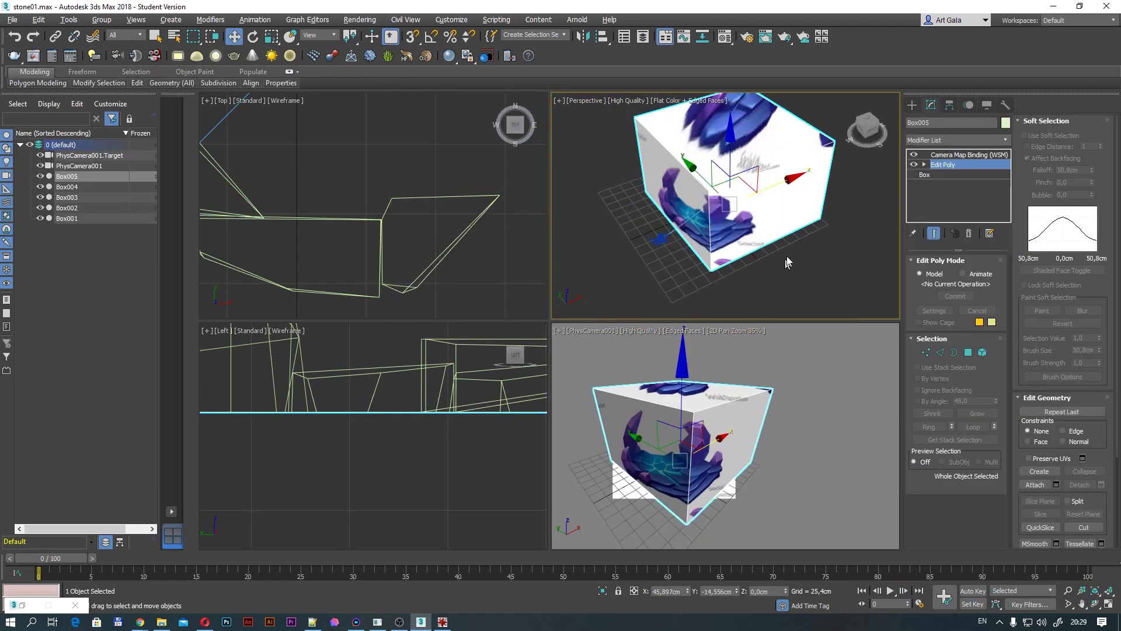
{"action": "key", "text": "4"}
{"action": "left_click", "coordinate": [781, 203]}
{"action": "key", "text": "1"}
{"action": "key", "text": "w"}
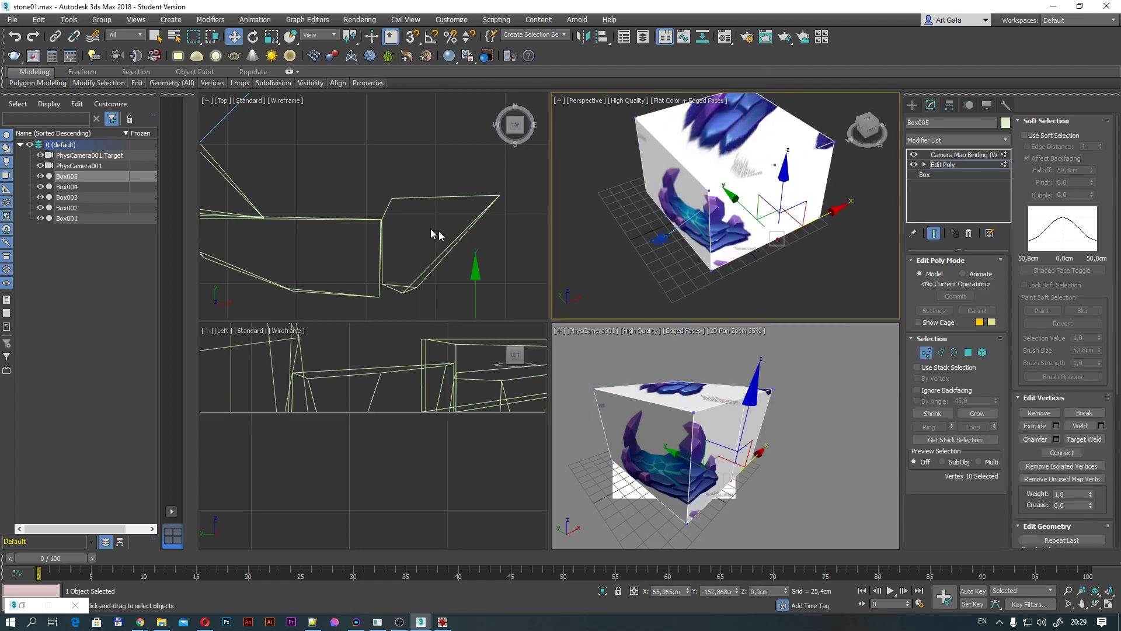
{"action": "left_click", "coordinate": [958, 140]}
{"action": "scroll", "coordinate": [421, 214], "scroll_direction": "down", "scroll_amount": 2}
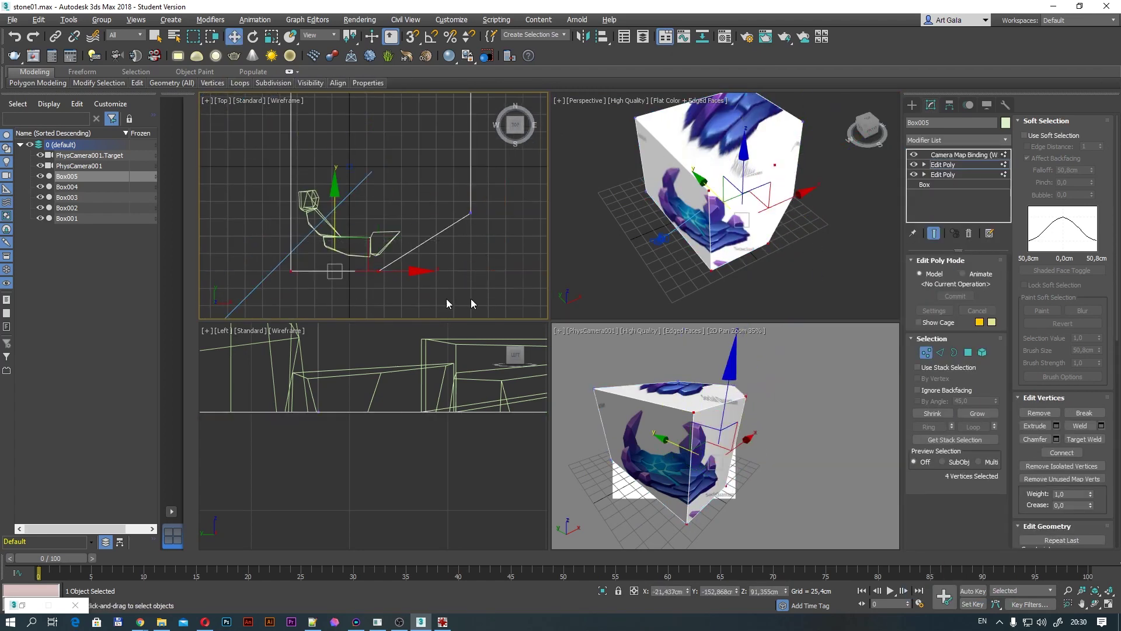
{"action": "left_click_drag", "start_coordinate": [470, 271], "coordinate": [395, 232]}
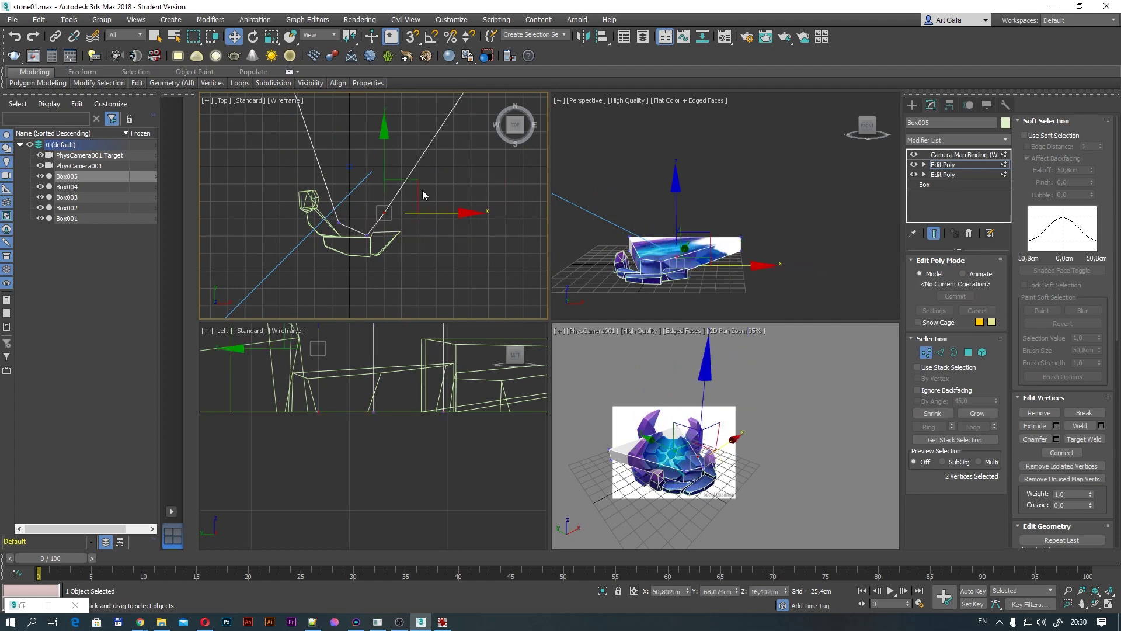
{"action": "left_click_drag", "start_coordinate": [422, 190], "coordinate": [514, 240]}
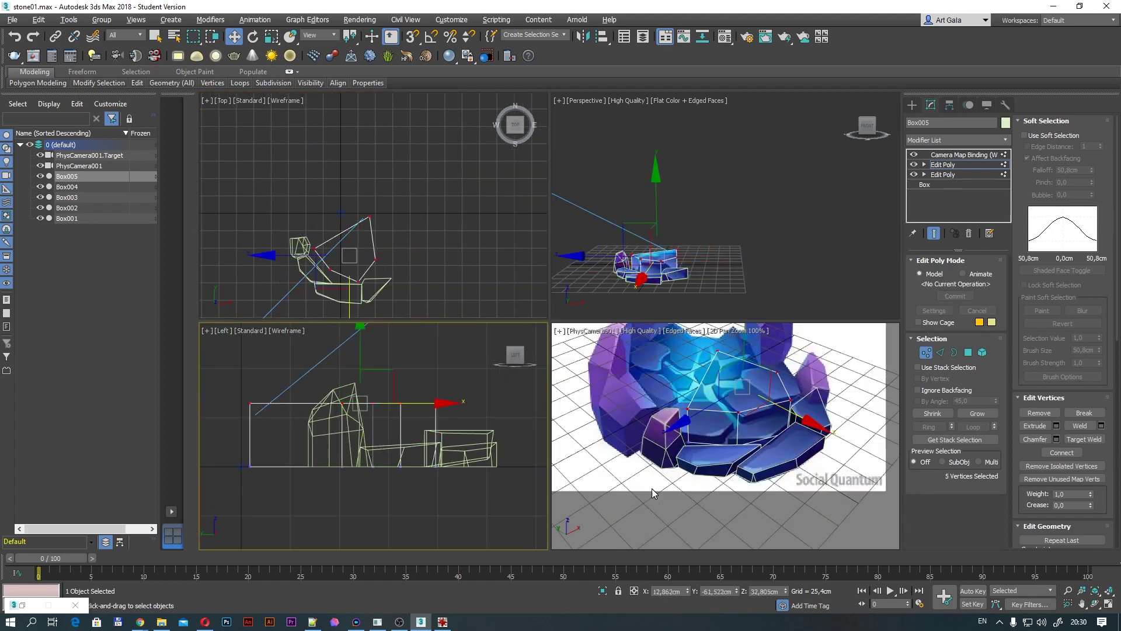
Select two more Box005 vertices and slide them along X.
{"action": "key", "text": "w"}
{"action": "mouse_move", "coordinate": [730, 447]}
{"action": "left_mouse_down"}
{"action": "mouse_move", "coordinate": [771, 403]}
{"action": "mouse_move", "coordinate": [672, 379]}
{"action": "left_mouse_up"}
{"action": "scroll", "coordinate": [430, 174], "scroll_direction": "up", "scroll_amount": 5}
{"action": "scroll", "coordinate": [451, 228], "scroll_direction": "up", "scroll_amount": 3}
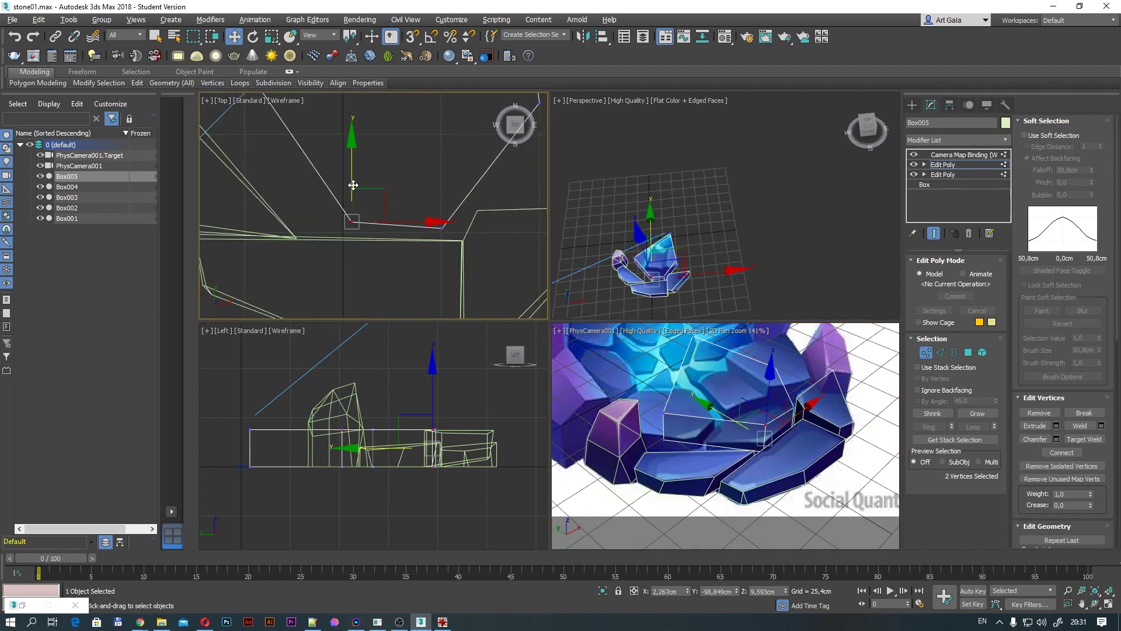
{"action": "scroll", "coordinate": [381, 244], "scroll_direction": "down", "scroll_amount": 5}
{"action": "scroll", "coordinate": [374, 221], "scroll_direction": "up", "scroll_amount": 4}
{"action": "scroll", "coordinate": [368, 198], "scroll_direction": "down", "scroll_amount": 4}
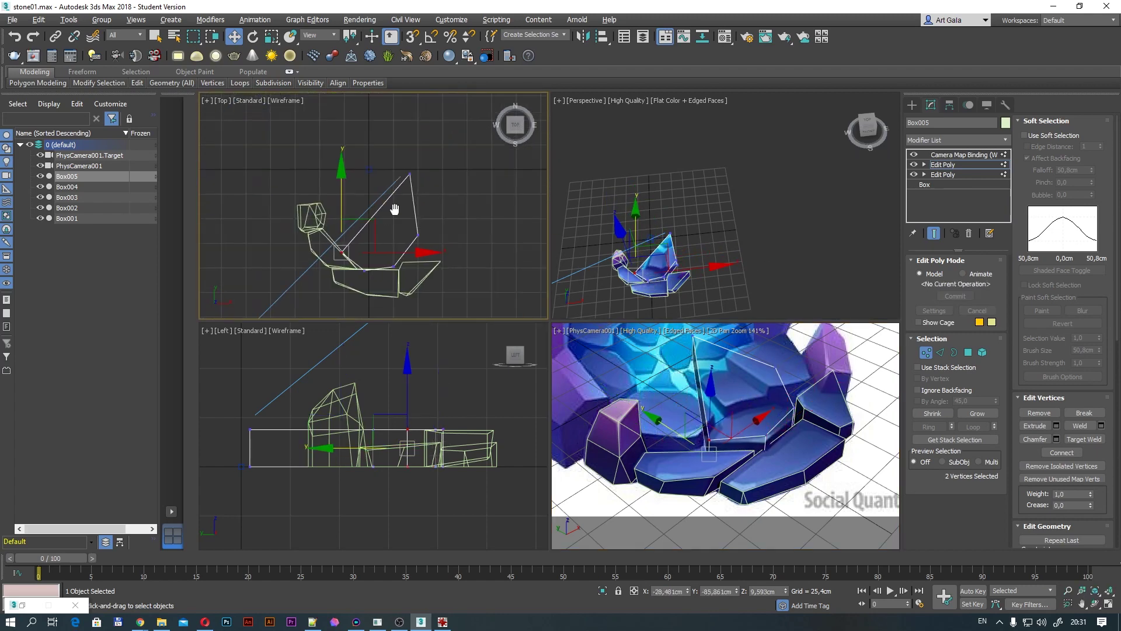
{"action": "mouse_move", "coordinate": [370, 239]}
{"action": "left_mouse_down"}
{"action": "mouse_move", "coordinate": [467, 239]}
{"action": "mouse_move", "coordinate": [377, 293]}
{"action": "mouse_move", "coordinate": [431, 291]}
{"action": "left_mouse_up"}
{"action": "scroll", "coordinate": [378, 293], "scroll_direction": "up", "scroll_amount": 2}
{"action": "scroll", "coordinate": [839, 356], "scroll_direction": "up", "scroll_amount": 5}
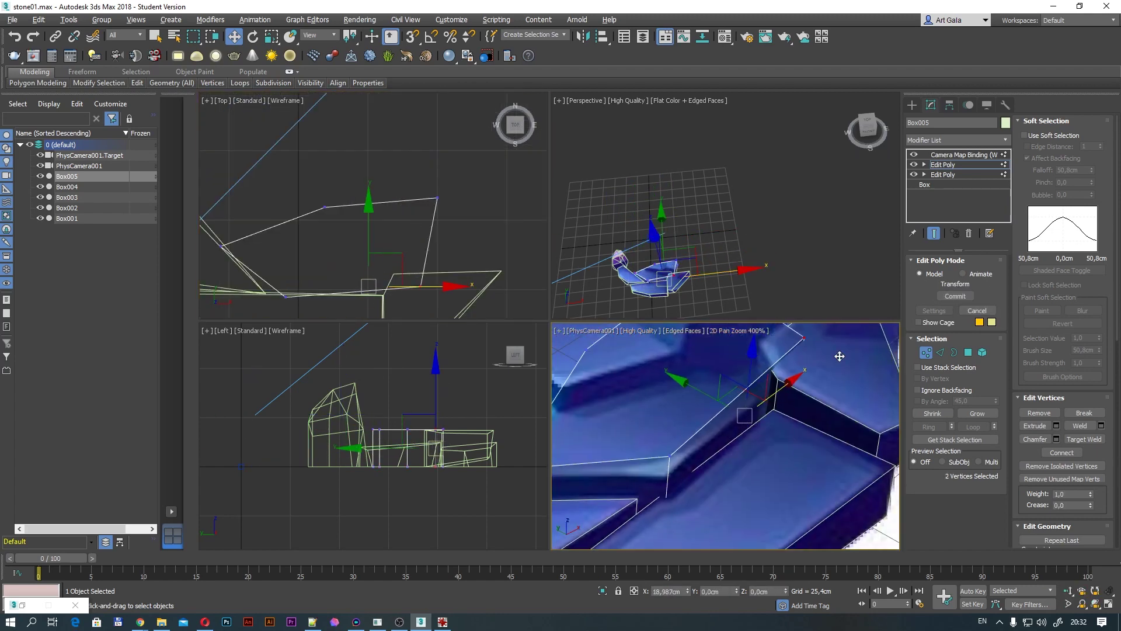
{"action": "scroll", "coordinate": [788, 376], "scroll_direction": "down", "scroll_amount": 3}
Move the selected vertices along X and the upper-right vertex along Y.
{"action": "left_click_drag", "start_coordinate": [436, 447], "coordinate": [407, 439]}
{"action": "middle_click_drag", "start_coordinate": [725, 205], "coordinate": [689, 234], "text": "alt"}
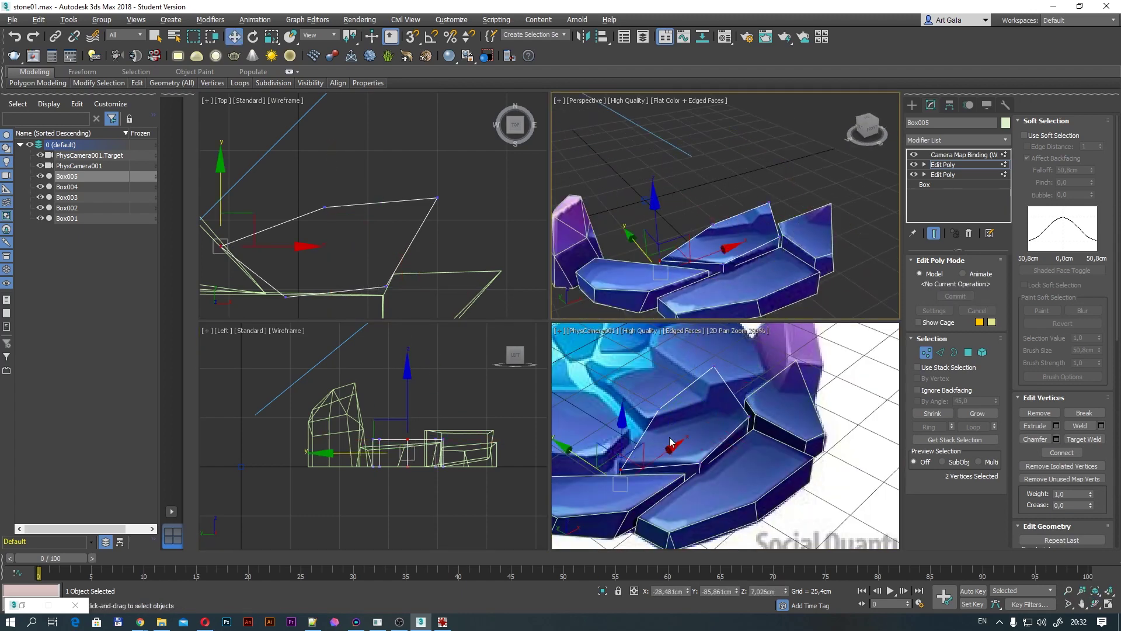
{"action": "left_click_drag", "start_coordinate": [670, 442], "coordinate": [587, 451]}
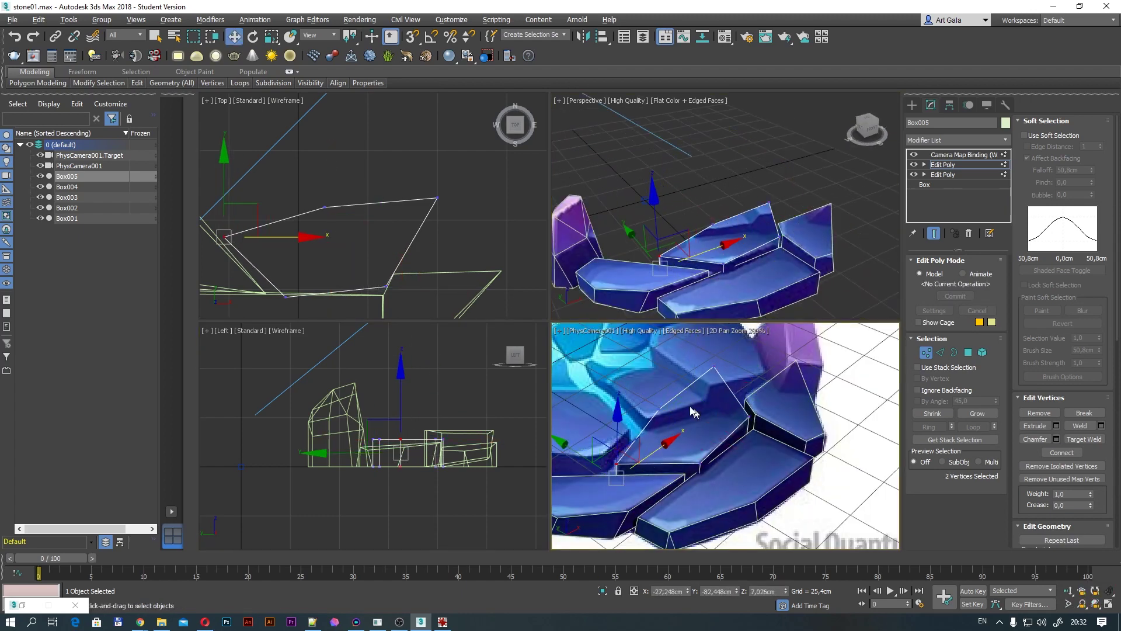
{"action": "left_click_drag", "start_coordinate": [437, 199], "coordinate": [431, 186]}
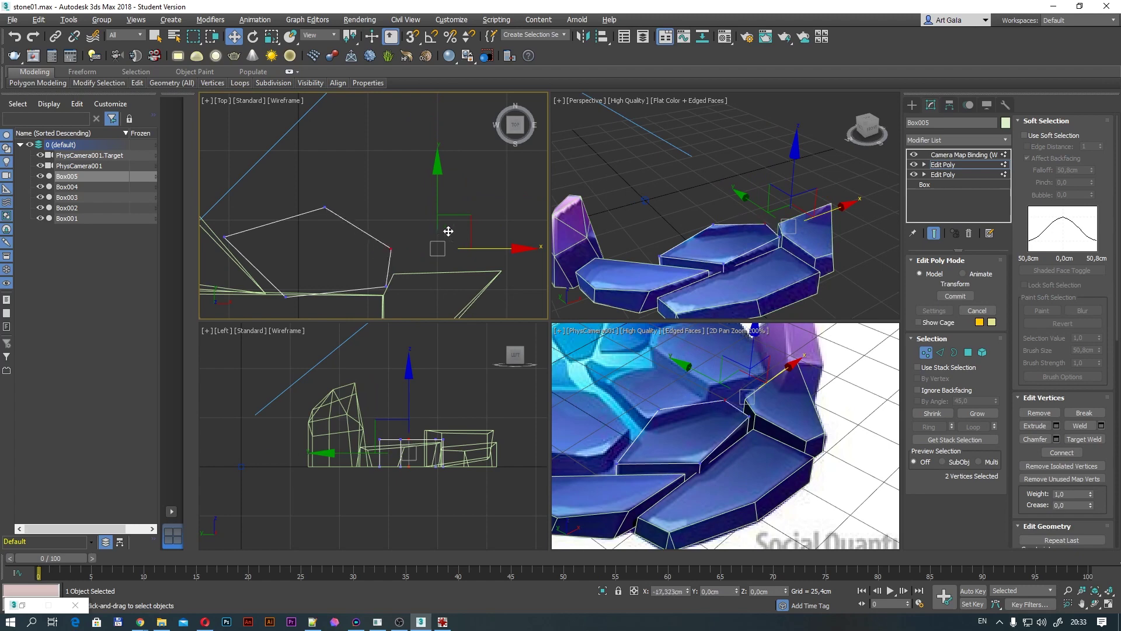
{"action": "left_click", "coordinate": [325, 207]}
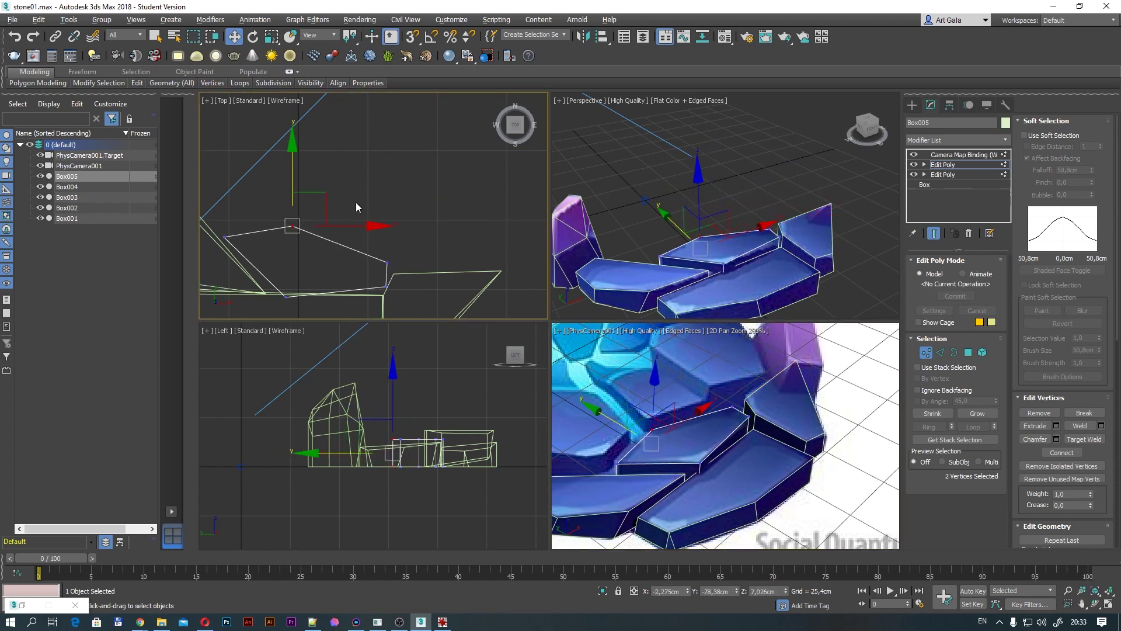
{"action": "left_click", "coordinate": [724, 187]}
{"action": "middle_click_drag", "start_coordinate": [725, 187], "coordinate": [754, 210], "text": "alt"}
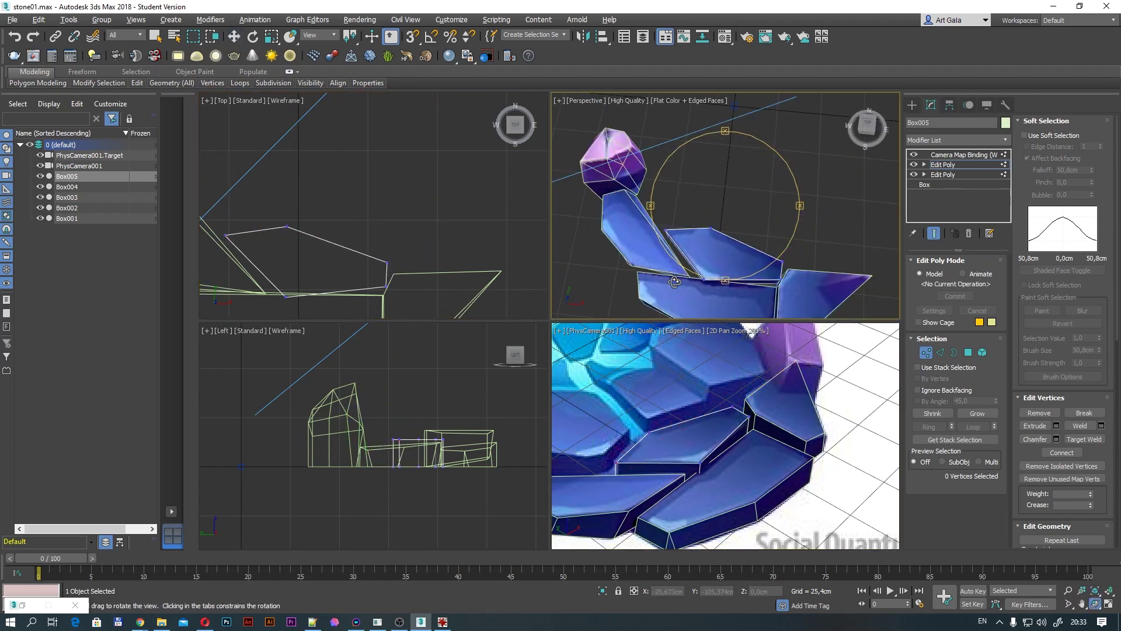
{"action": "middle_click_drag", "start_coordinate": [725, 409], "coordinate": [743, 400], "text": "alt"}
Select four vertices of Box005, then check the slab's shape in Perspective.
{"action": "right_click", "coordinate": [389, 251]}
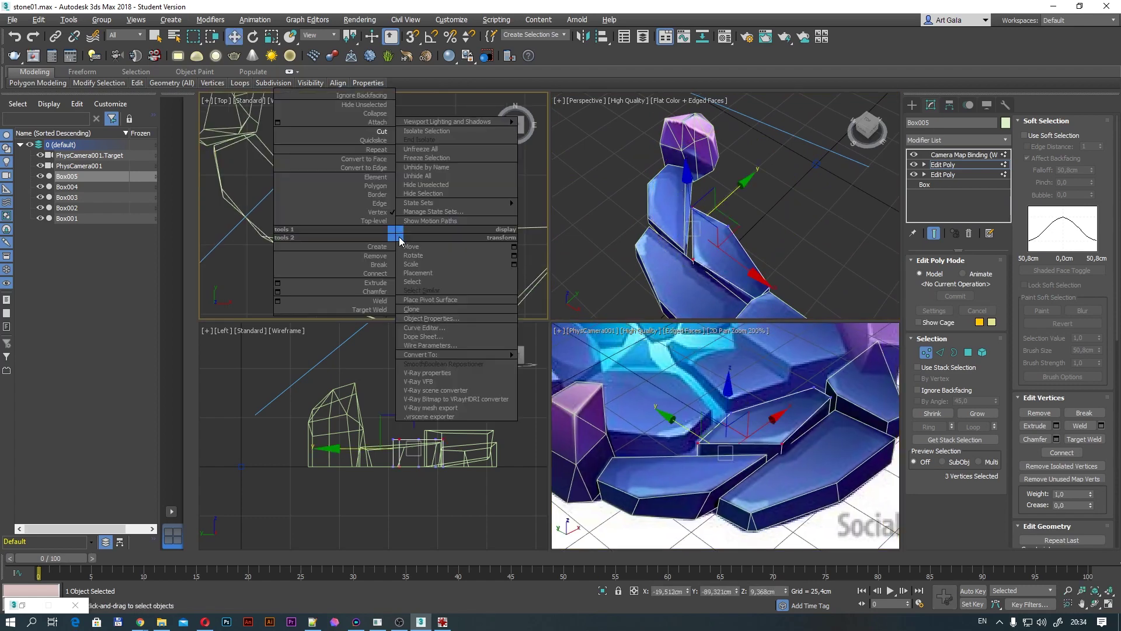
{"action": "scroll", "coordinate": [351, 222], "scroll_direction": "up", "scroll_amount": 3}
{"action": "left_click_drag", "start_coordinate": [280, 169], "coordinate": [374, 257]}
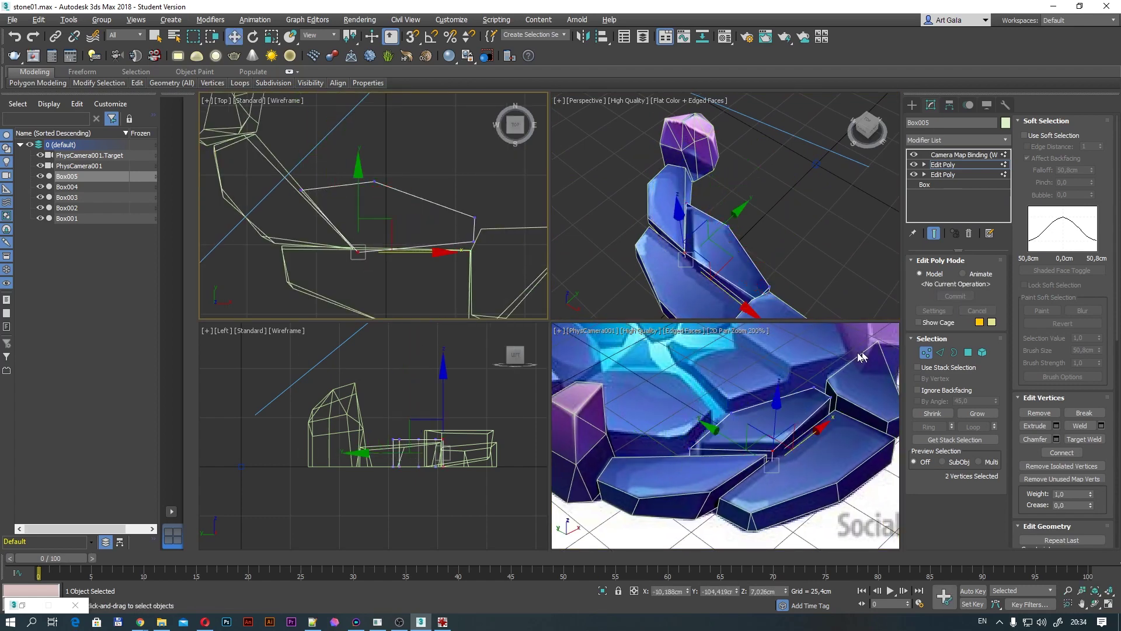
{"action": "scroll", "coordinate": [374, 192], "scroll_direction": "up", "scroll_amount": 2}
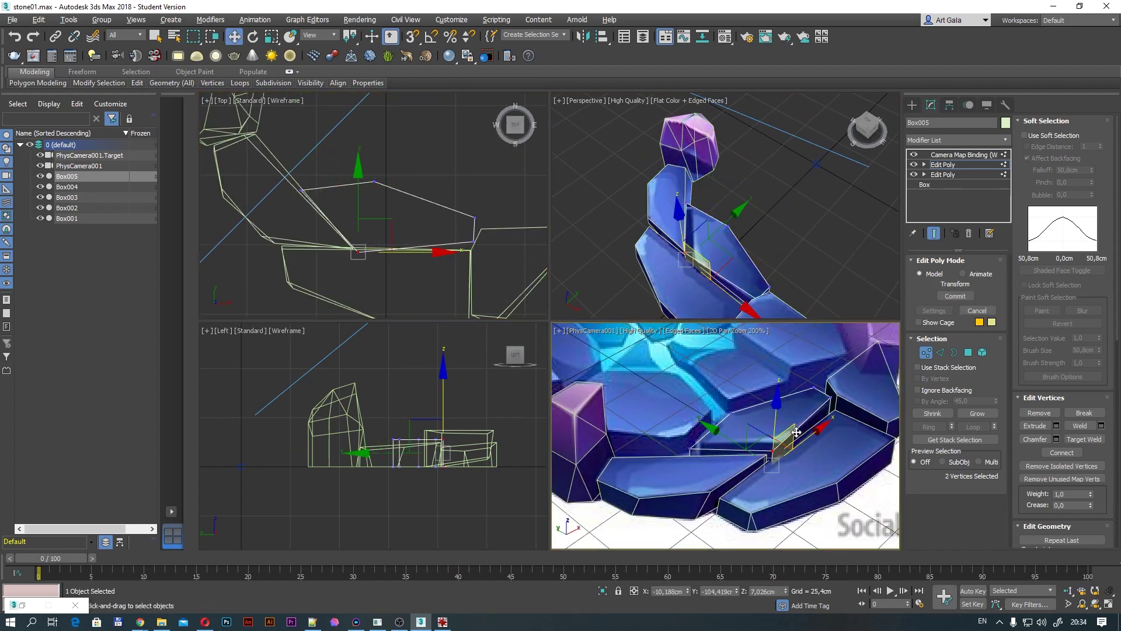
{"action": "scroll", "coordinate": [374, 191], "scroll_direction": "up", "scroll_amount": 2}
{"action": "middle_click_drag", "start_coordinate": [724, 202], "coordinate": [778, 200], "text": "alt"}
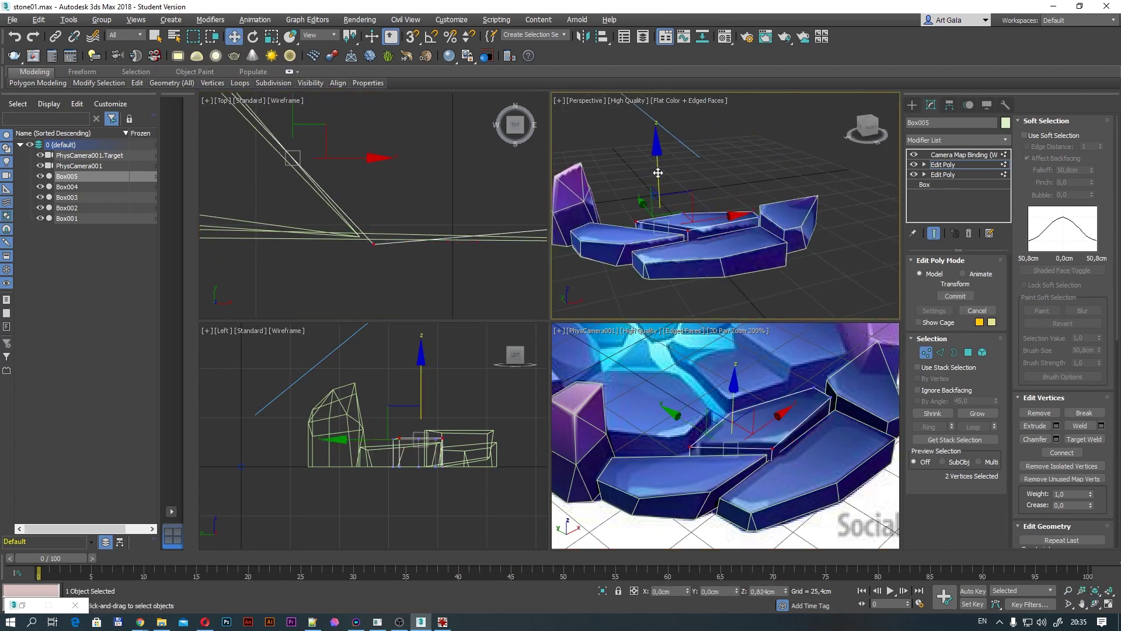
{"action": "left_click", "coordinate": [435, 271]}
{"action": "scroll", "coordinate": [436, 271], "scroll_direction": "up", "scroll_amount": 3}
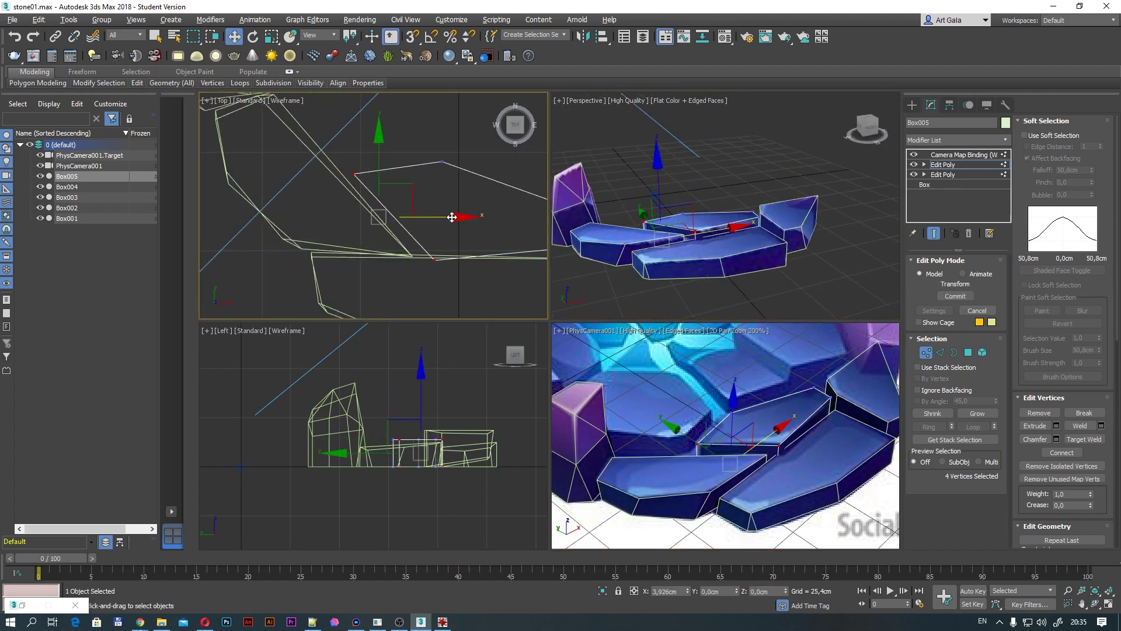
{"action": "left_click", "coordinate": [812, 286]}
{"action": "mouse_move", "coordinate": [812, 286]}
{"action": "middle_mouse_down", "text": "alt"}
{"action": "mouse_move", "coordinate": [765, 181]}
{"action": "mouse_move", "coordinate": [832, 290]}
{"action": "middle_mouse_up", "text": "alt"}
Close the Material Editor and move a vertex at the slab's tip left in Top view.
{"action": "key", "text": "m"}
{"action": "left_click", "coordinate": [346, 275]}
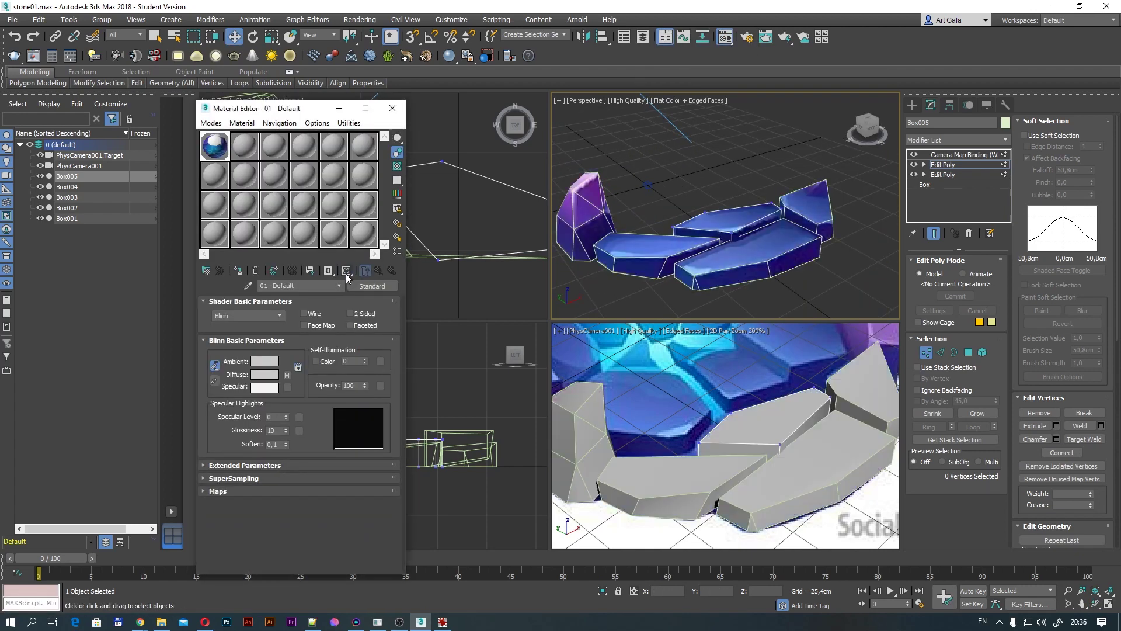
{"action": "left_click", "coordinate": [393, 108]}
{"action": "middle_click_drag", "start_coordinate": [709, 176], "coordinate": [737, 233], "text": "alt"}
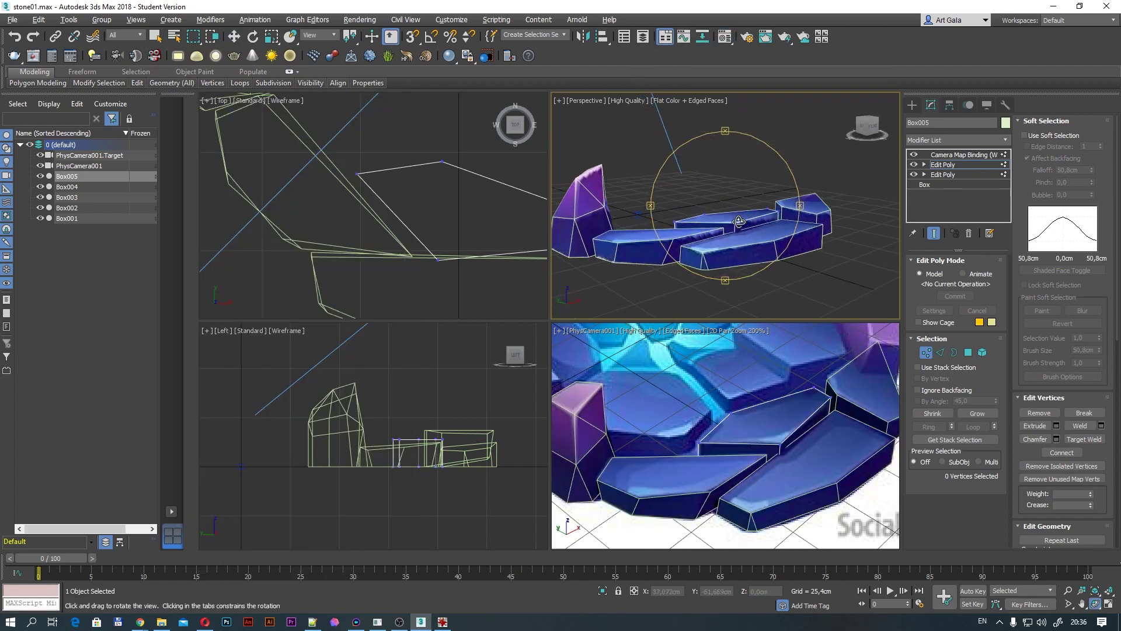
{"action": "scroll", "coordinate": [287, 233], "scroll_direction": "up", "scroll_amount": 3}
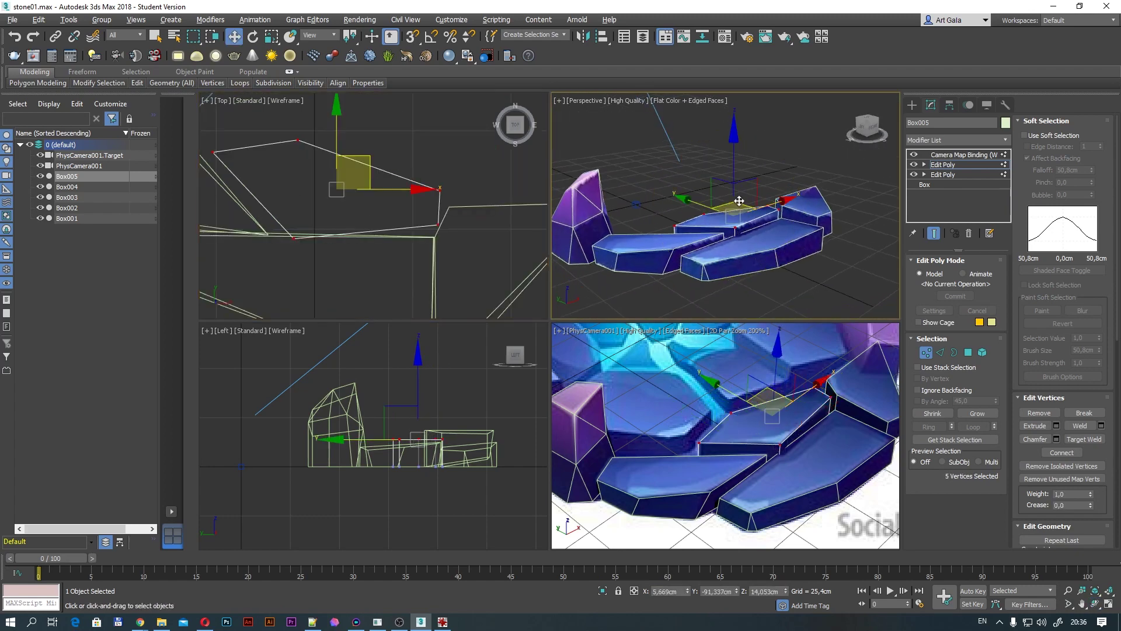
{"action": "left_click", "coordinate": [287, 232]}
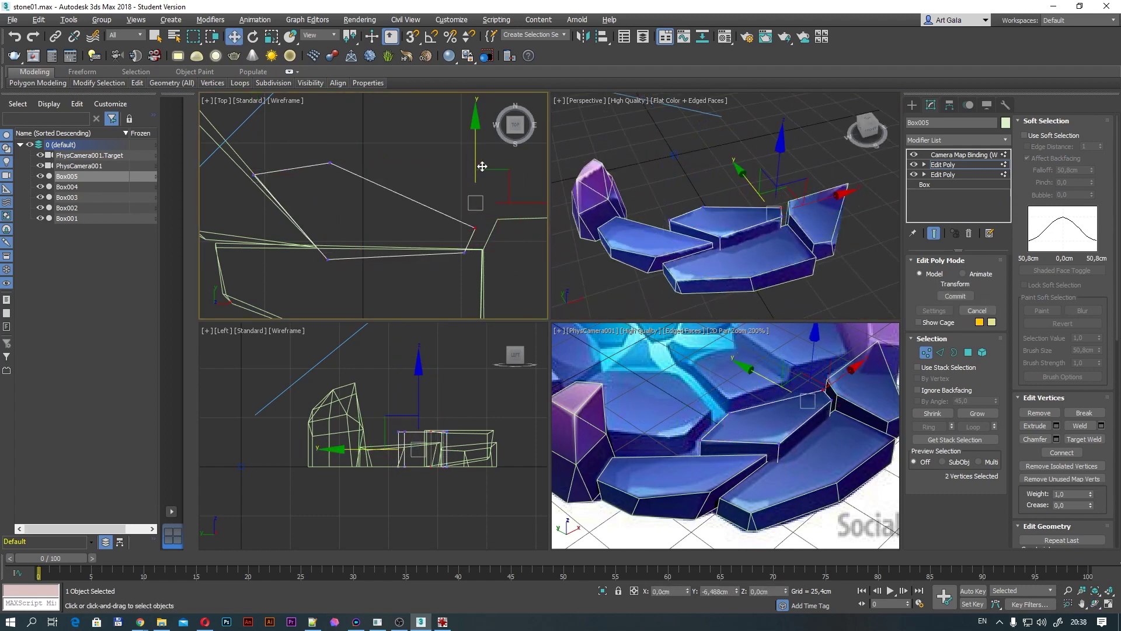
{"action": "scroll", "coordinate": [825, 428], "scroll_direction": "down", "scroll_amount": 2}
{"action": "scroll", "coordinate": [825, 429], "scroll_direction": "up", "scroll_amount": 4}
{"action": "left_click_drag", "start_coordinate": [515, 213], "coordinate": [495, 211]}
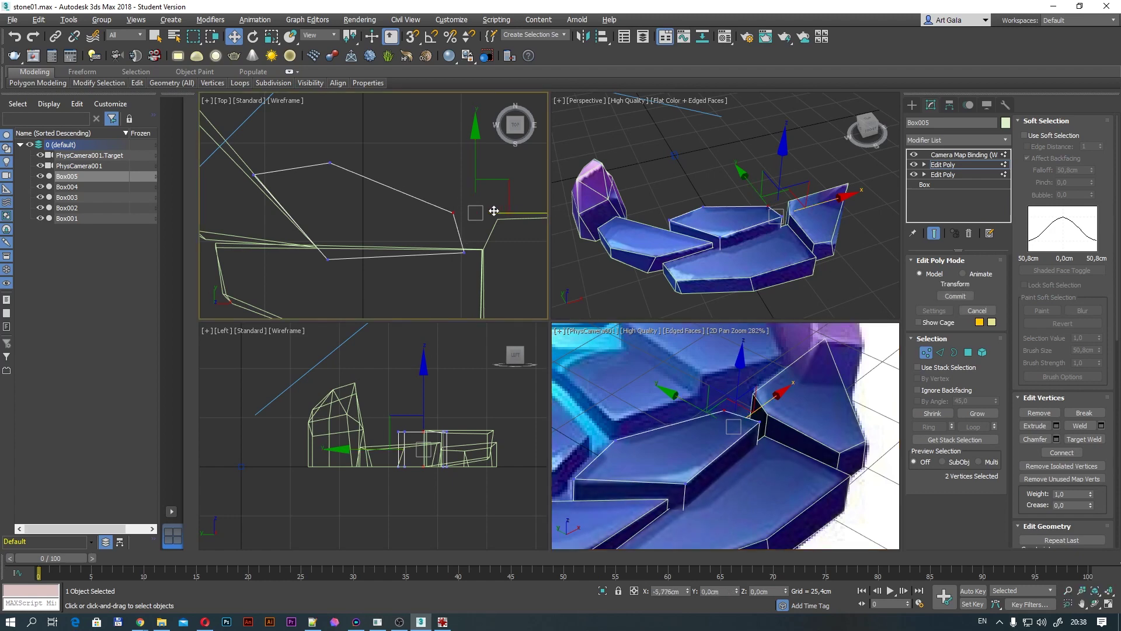
Move Box006's left-end vertices 8,136cm along X.
{"action": "key", "text": "ctrl+r"}
{"action": "left_click_drag", "start_coordinate": [839, 265], "coordinate": [756, 201]}
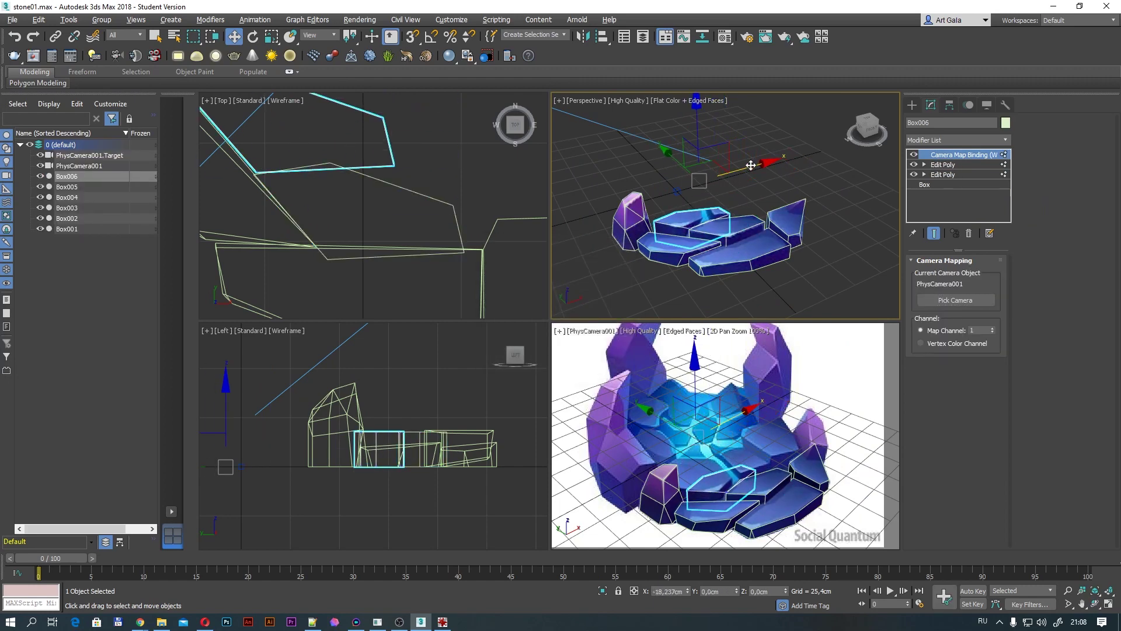
{"action": "scroll", "coordinate": [392, 195], "scroll_direction": "down", "scroll_amount": 3}
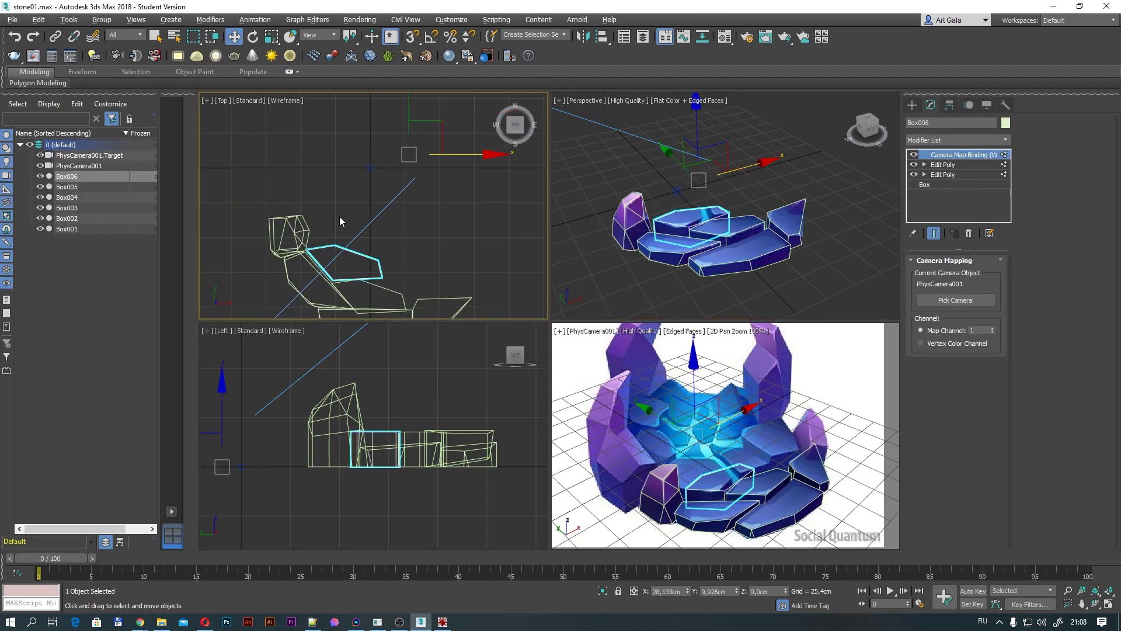
{"action": "key", "text": "1"}
{"action": "left_click", "coordinate": [375, 372]}
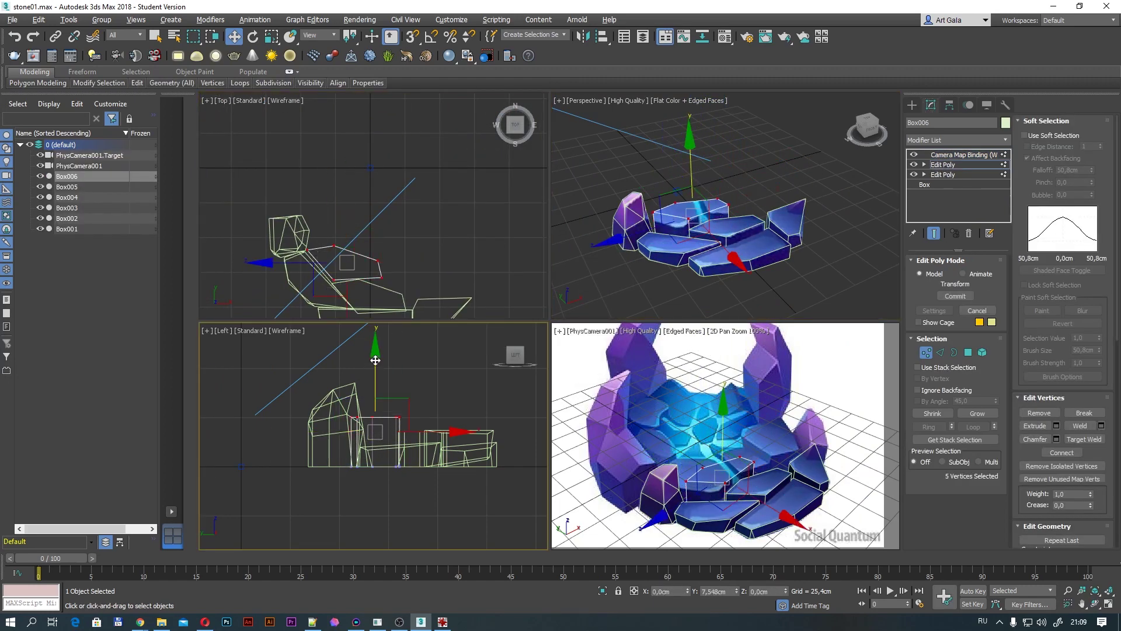
{"action": "left_click_drag", "start_coordinate": [283, 201], "coordinate": [330, 217]}
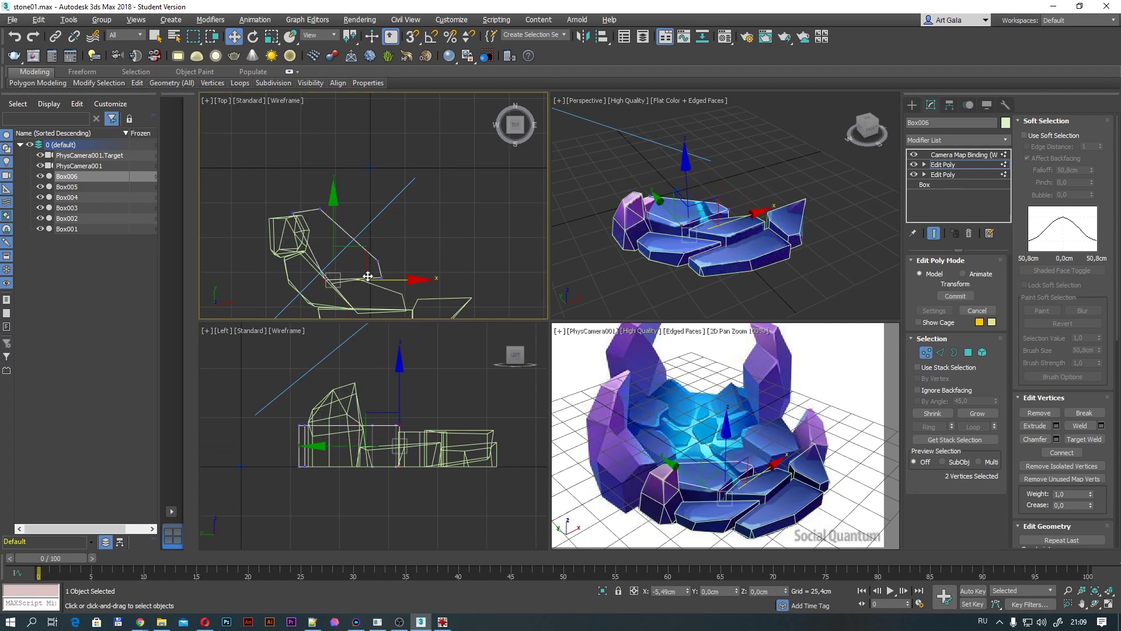
{"action": "scroll", "coordinate": [368, 276], "scroll_direction": "up", "scroll_amount": 2}
{"action": "left_click_drag", "start_coordinate": [368, 277], "coordinate": [385, 278]}
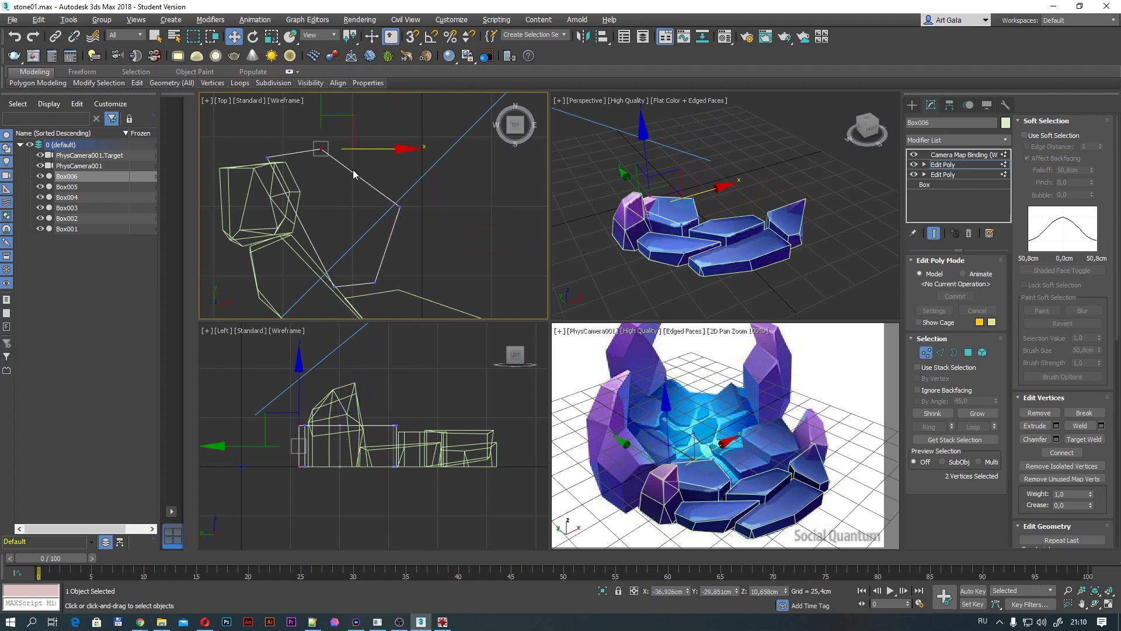
{"action": "middle_click_drag", "start_coordinate": [353, 174], "coordinate": [373, 218]}
{"action": "left_click_drag", "start_coordinate": [388, 193], "coordinate": [409, 196]}
{"action": "middle_click_drag", "start_coordinate": [309, 221], "coordinate": [310, 188]}
{"action": "scroll", "coordinate": [724, 216], "scroll_direction": "up", "scroll_amount": 5}
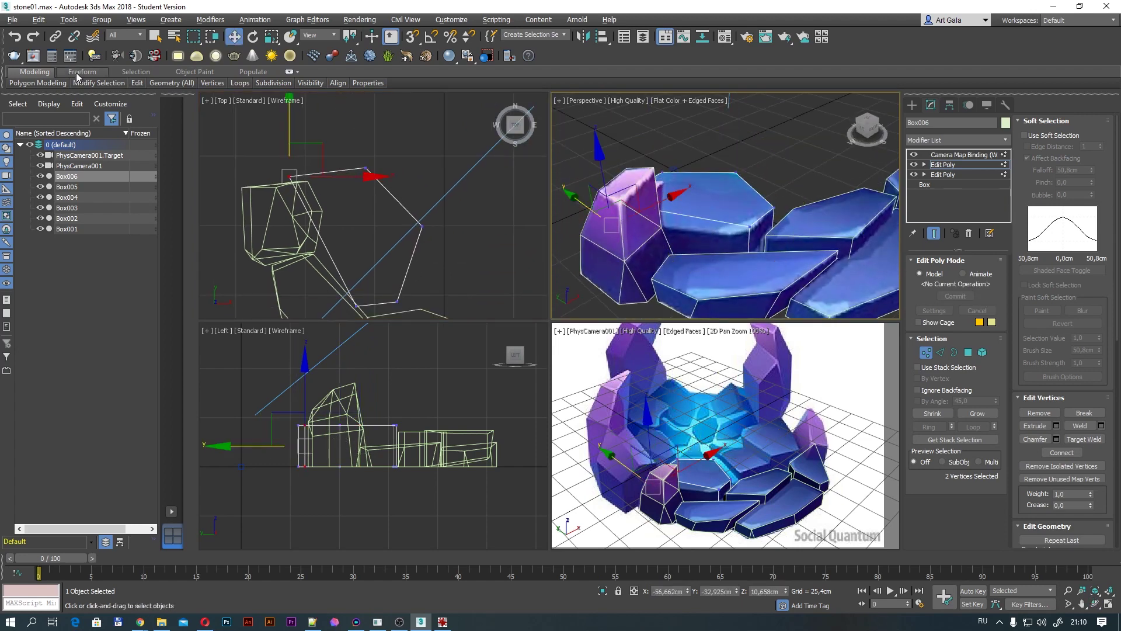
Select two Box006 vertices, then a single vertex, in the Top view.
{"action": "key", "text": "4"}
{"action": "key", "text": "1"}
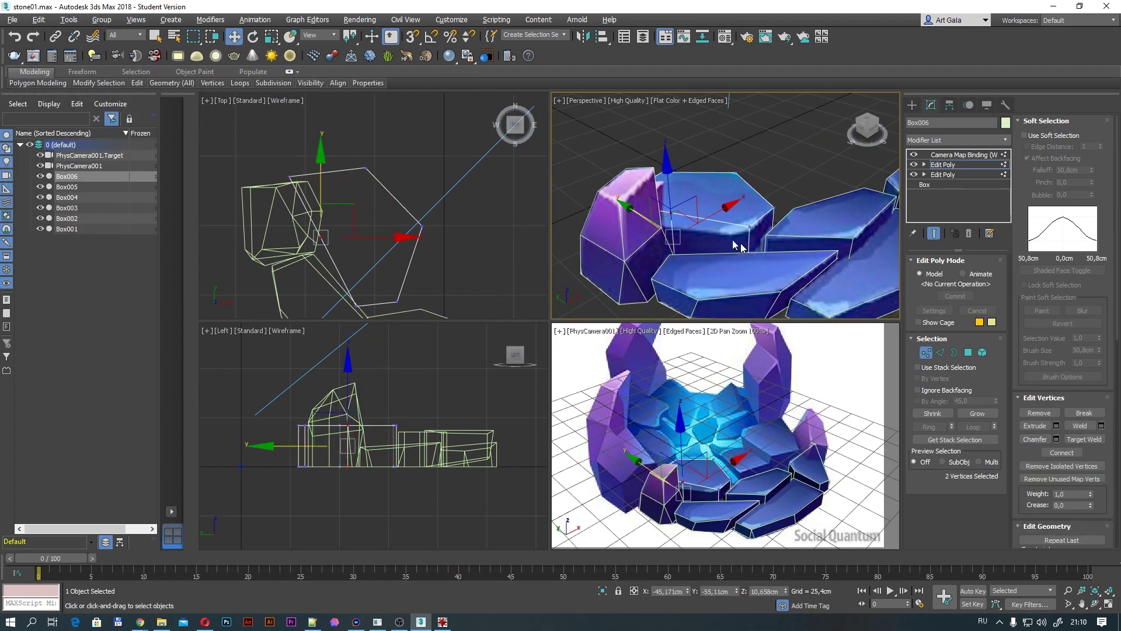
{"action": "left_click", "coordinate": [318, 198]}
{"action": "middle_click_drag", "start_coordinate": [724, 210], "coordinate": [759, 228], "text": "alt"}
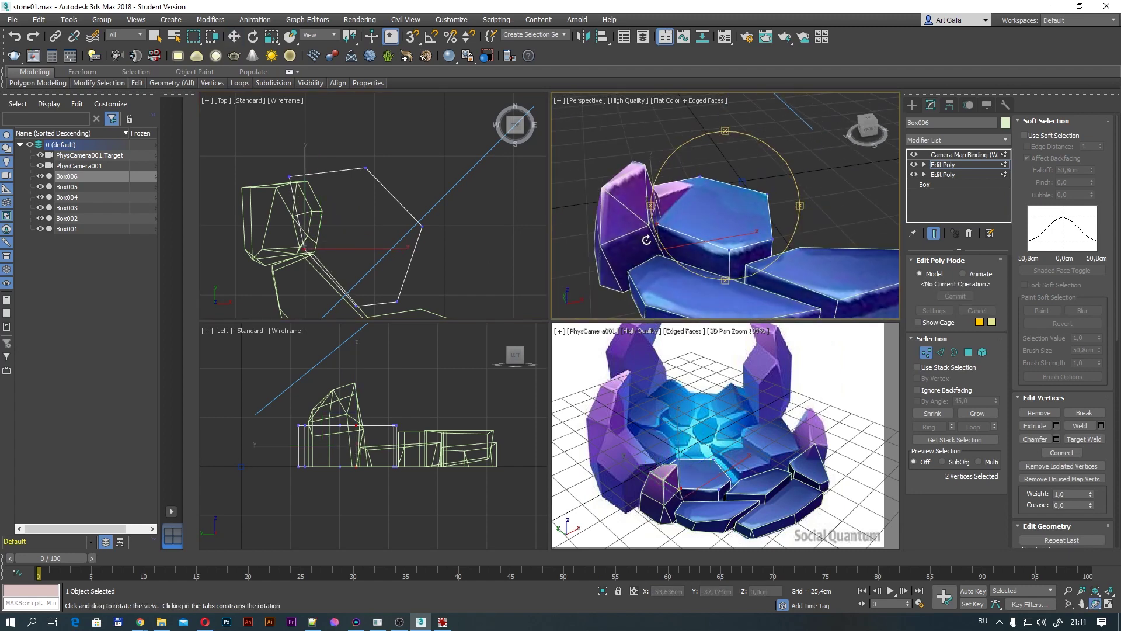
{"action": "key", "text": "2"}
{"action": "key", "text": "1"}
{"action": "key", "text": "w"}
{"action": "scroll", "coordinate": [374, 264], "scroll_direction": "up", "scroll_amount": 2}
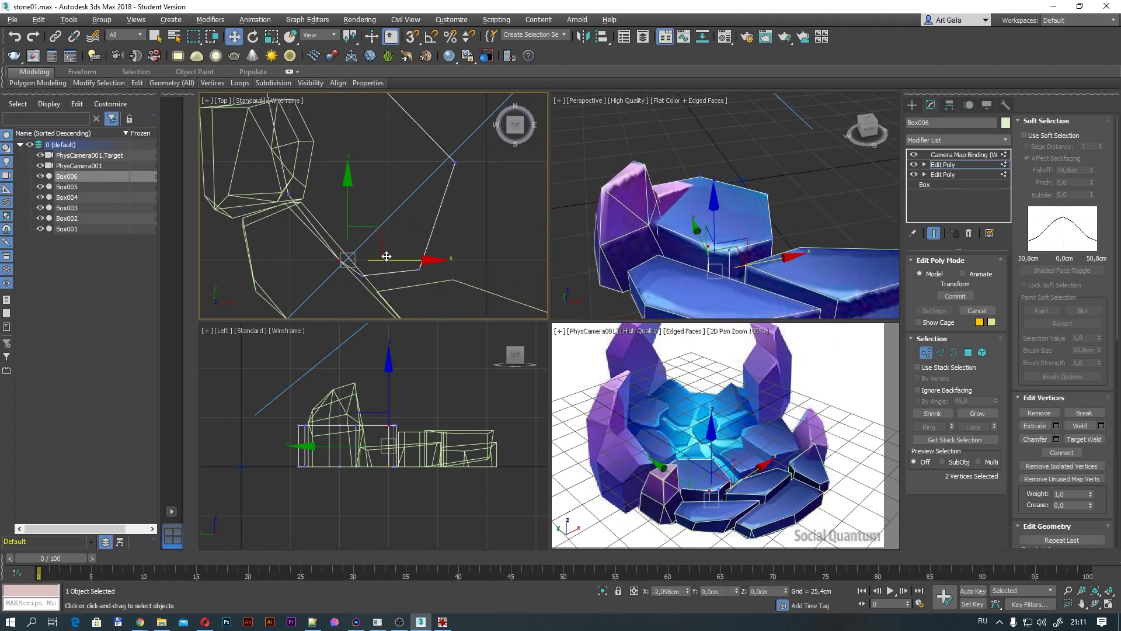
{"action": "scroll", "coordinate": [387, 256], "scroll_direction": "up", "scroll_amount": 3}
{"action": "left_click", "coordinate": [321, 261]}
{"action": "scroll", "coordinate": [707, 435], "scroll_direction": "up", "scroll_amount": 5}
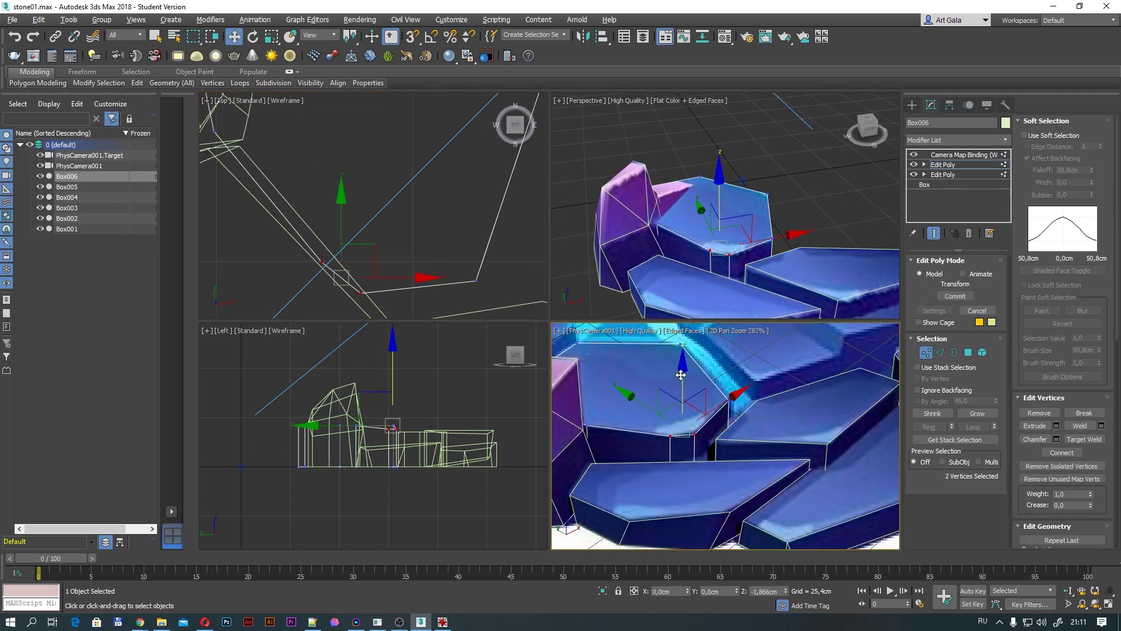
{"action": "scroll", "coordinate": [725, 204], "scroll_direction": "down", "scroll_amount": 3}
Hide edged faces with F4 and return to Box006's Camera Map Binding modifier.
{"action": "middle_click_drag", "start_coordinate": [724, 204], "coordinate": [733, 175], "text": "alt"}
{"action": "scroll", "coordinate": [725, 432], "scroll_direction": "down", "scroll_amount": 3}
{"action": "middle_click_drag", "start_coordinate": [724, 432], "coordinate": [779, 427]}
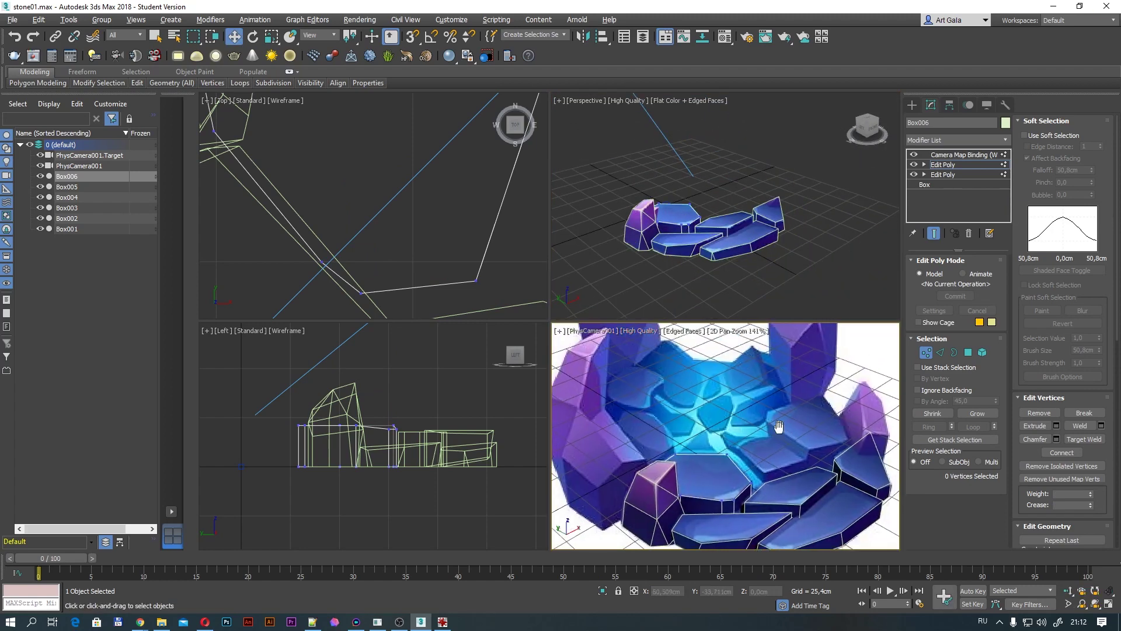
{"action": "scroll", "coordinate": [774, 429], "scroll_direction": "down", "scroll_amount": 3}
{"action": "middle_click_drag", "start_coordinate": [771, 266], "coordinate": [782, 251], "text": "alt"}
{"action": "key", "text": "F4"}
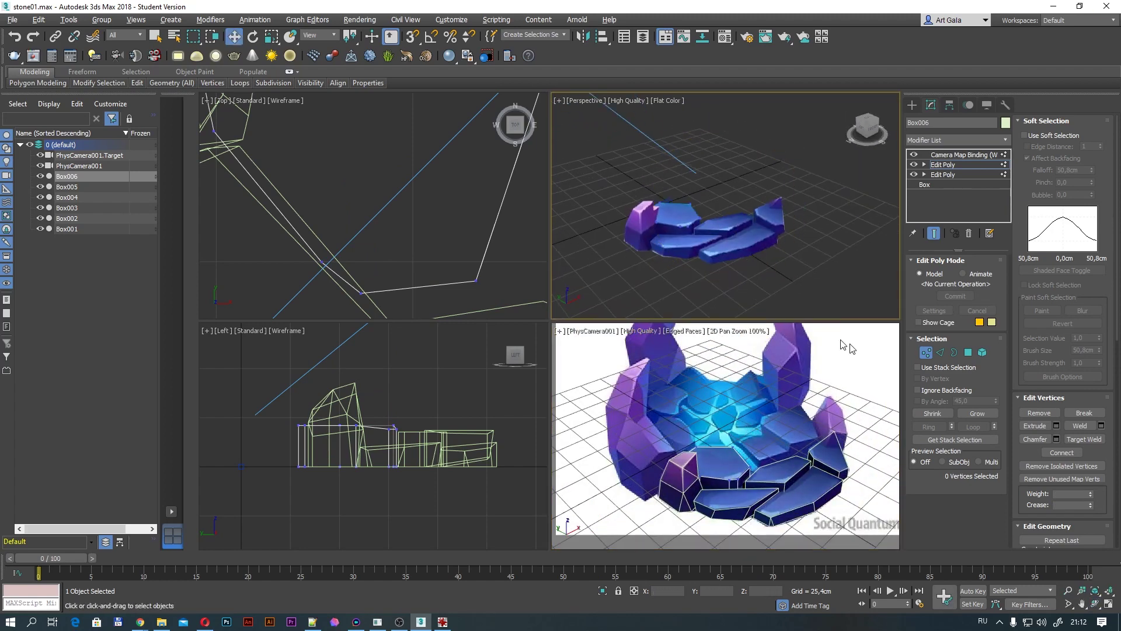
{"action": "key", "text": "Page_Up"}
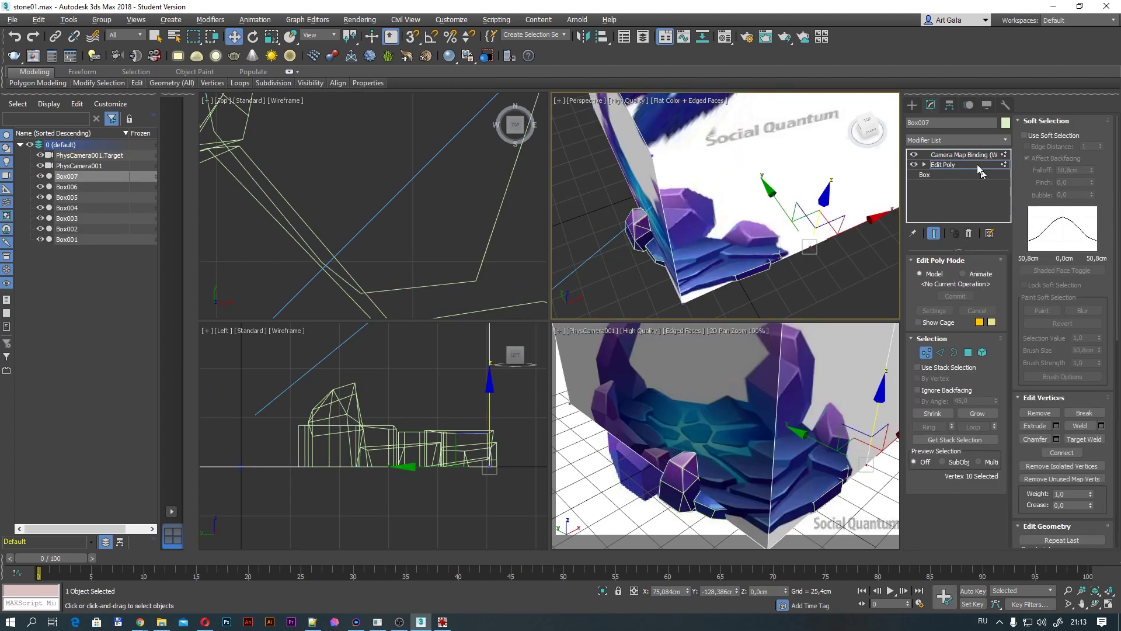
Add Edit Poly to Box007 and lower its top vertices to flatten it into a slab.
{"action": "left_click", "coordinate": [954, 140]}
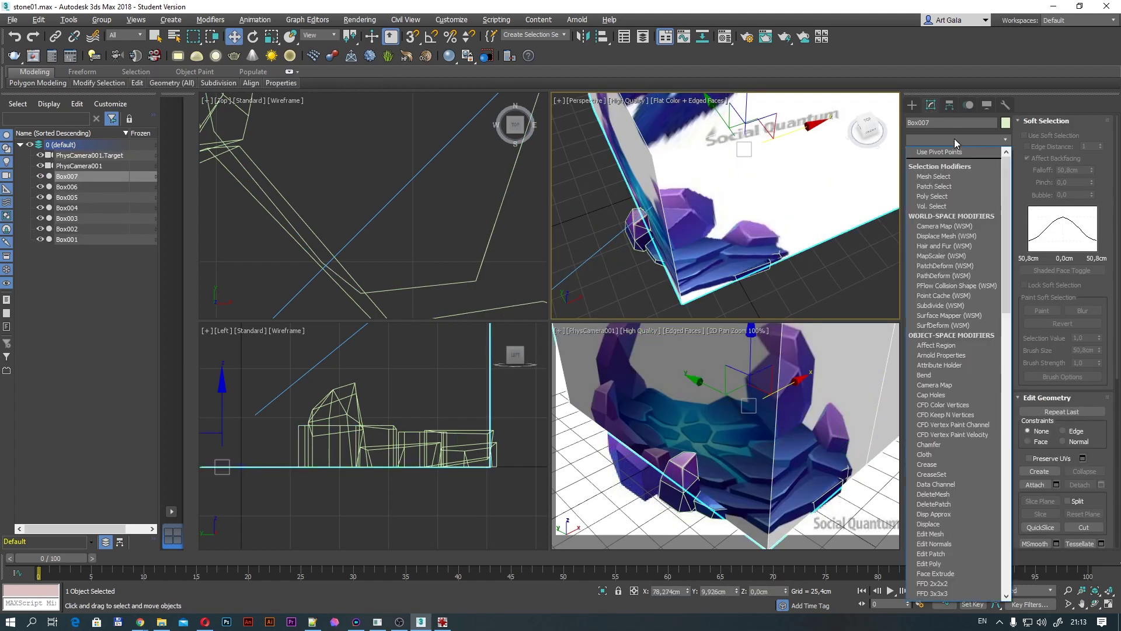
{"action": "left_click_drag", "start_coordinate": [484, 190], "coordinate": [443, 237]}
{"action": "scroll", "coordinate": [443, 237], "scroll_direction": "down", "scroll_amount": 4}
{"action": "scroll", "coordinate": [783, 169], "scroll_direction": "down", "scroll_amount": 5}
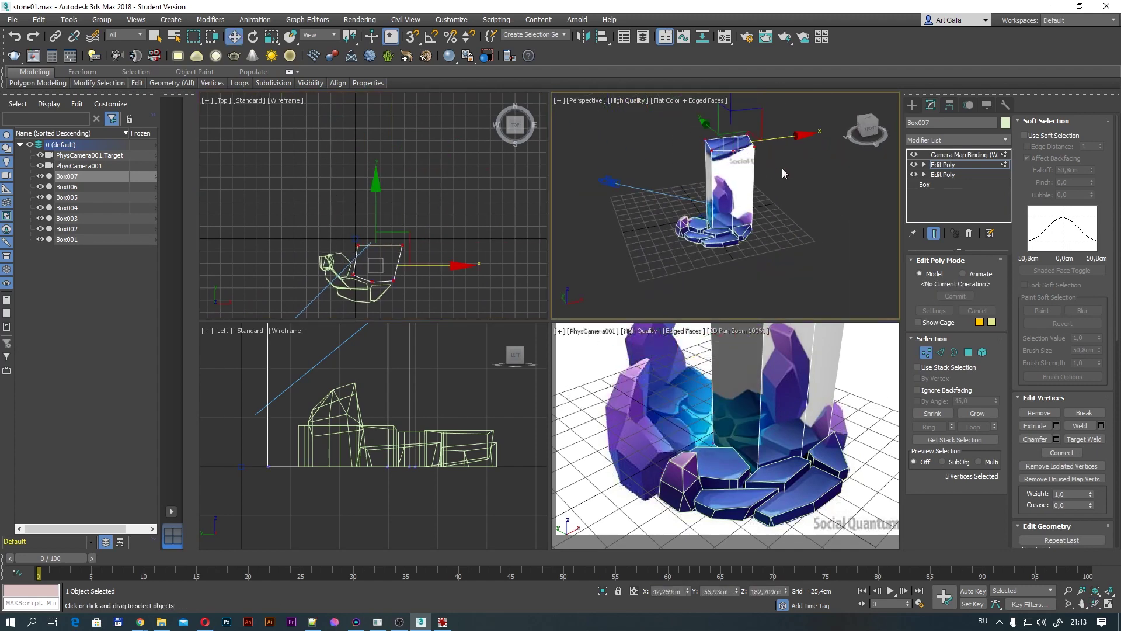
{"action": "left_click_drag", "start_coordinate": [730, 141], "coordinate": [730, 201]}
Reshape the slab's corners by repositioning two corner vertices and the lower-left vertex.
{"action": "key", "text": "z"}
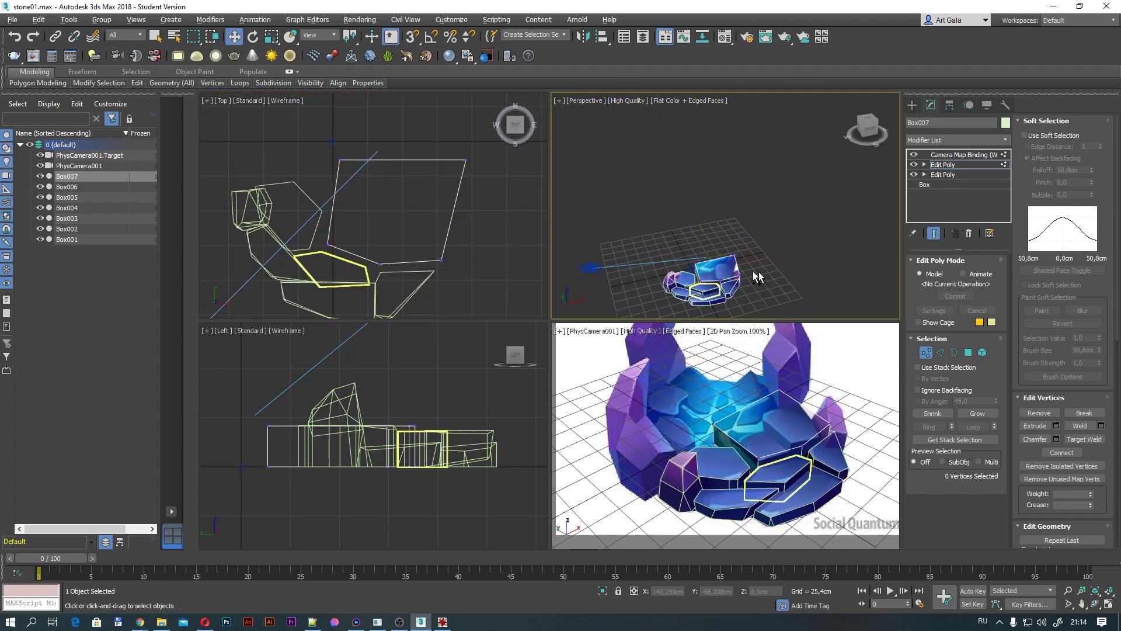
{"action": "key", "text": "ctrl+r"}
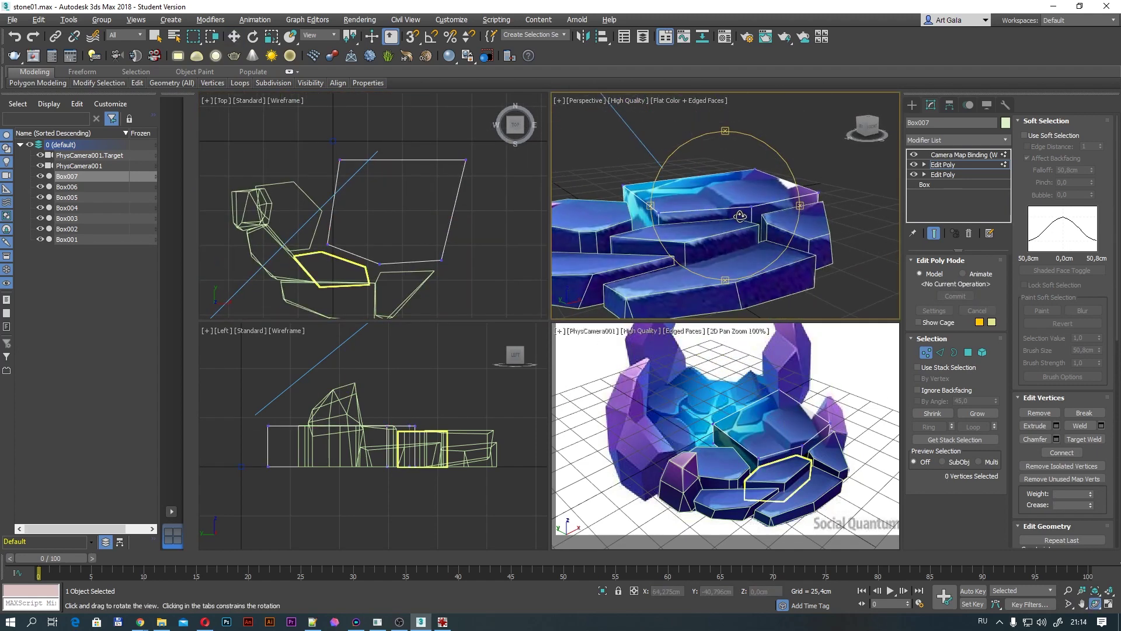
{"action": "left_click_drag", "start_coordinate": [737, 213], "coordinate": [756, 190]}
{"action": "key", "text": "w"}
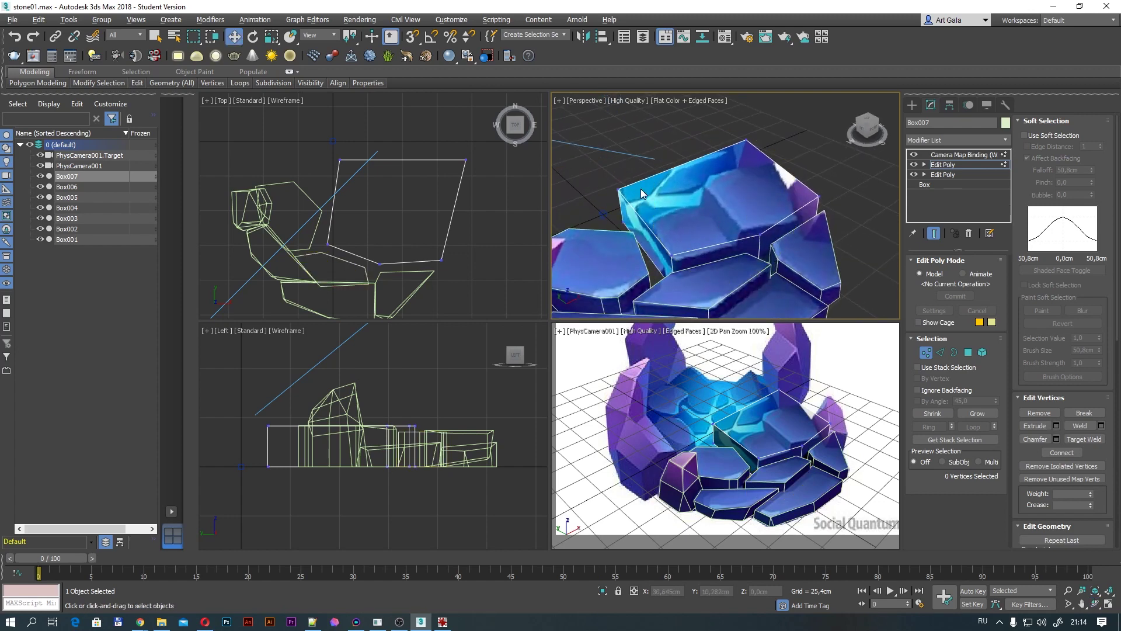
{"action": "middle_click_drag", "start_coordinate": [409, 233], "coordinate": [365, 237]}
{"action": "mouse_move", "coordinate": [408, 208]}
{"action": "left_mouse_down"}
{"action": "mouse_move", "coordinate": [391, 254]}
{"action": "mouse_move", "coordinate": [284, 156]}
{"action": "left_mouse_up"}
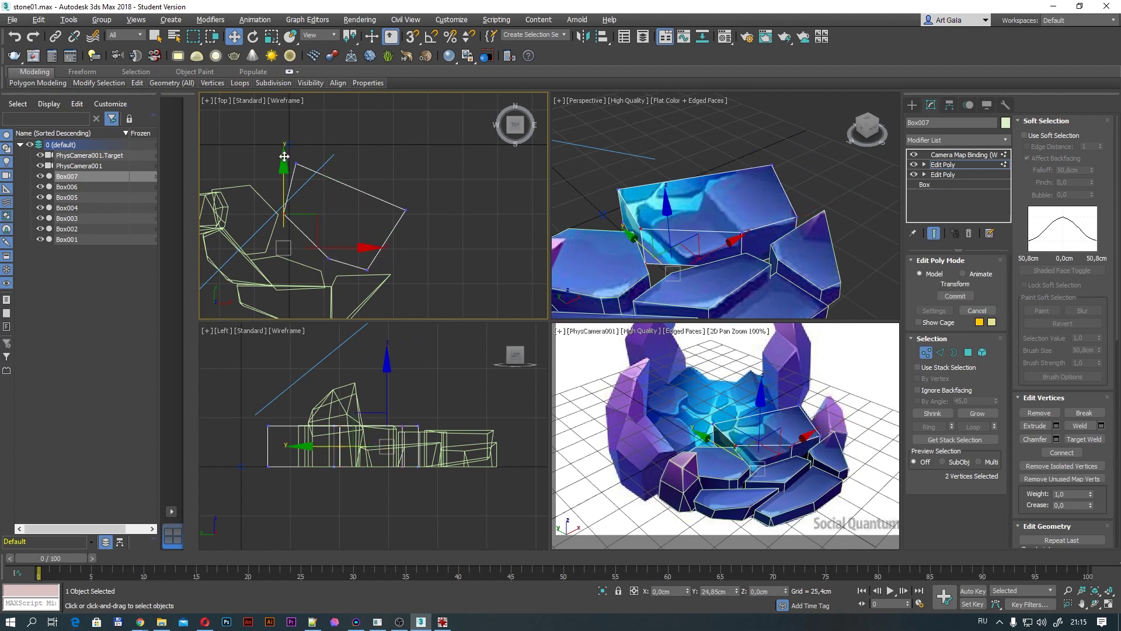
{"action": "left_click_drag", "start_coordinate": [285, 156], "coordinate": [403, 199]}
{"action": "scroll", "coordinate": [754, 374], "scroll_direction": "up", "scroll_amount": 3}
{"action": "left_click", "coordinate": [330, 257]}
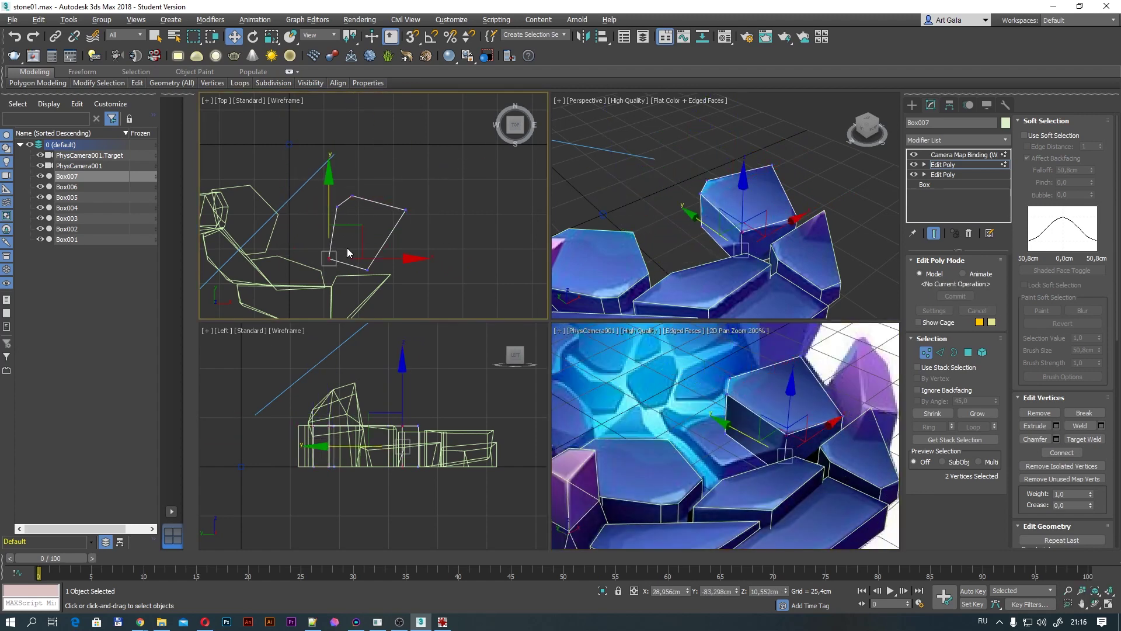
{"action": "left_click_drag", "start_coordinate": [342, 245], "coordinate": [319, 205]}
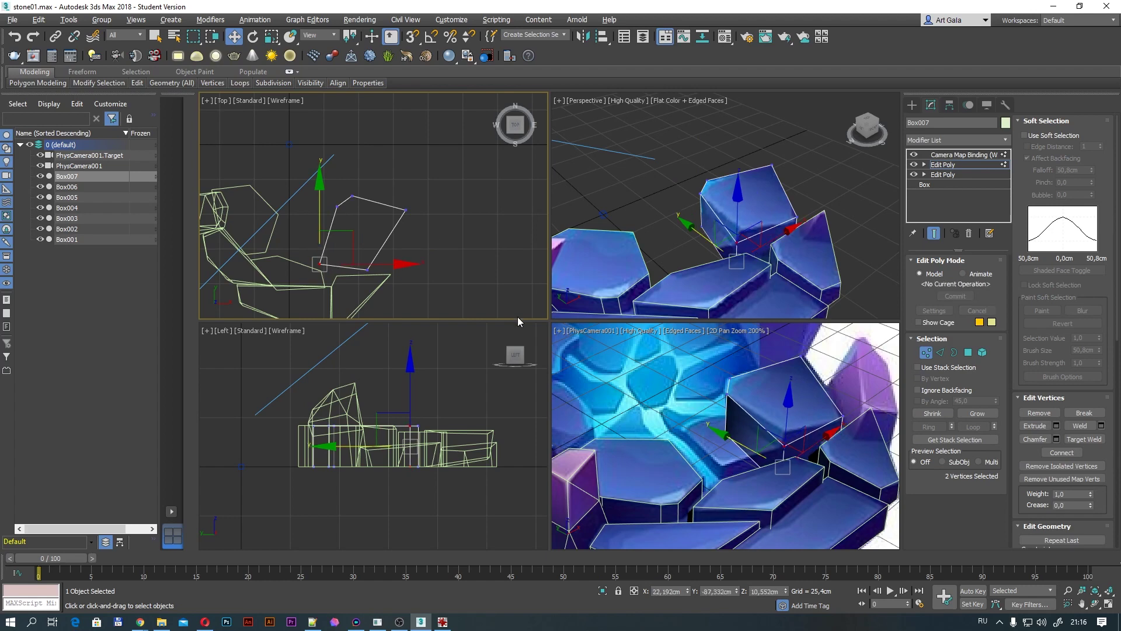
Adjust the slab's side and top vertices, shifting a vertex pair left along X.
{"action": "middle_click_drag", "start_coordinate": [671, 234], "coordinate": [730, 193], "text": "alt"}
{"action": "left_click_drag", "start_coordinate": [298, 403], "coordinate": [420, 424]}
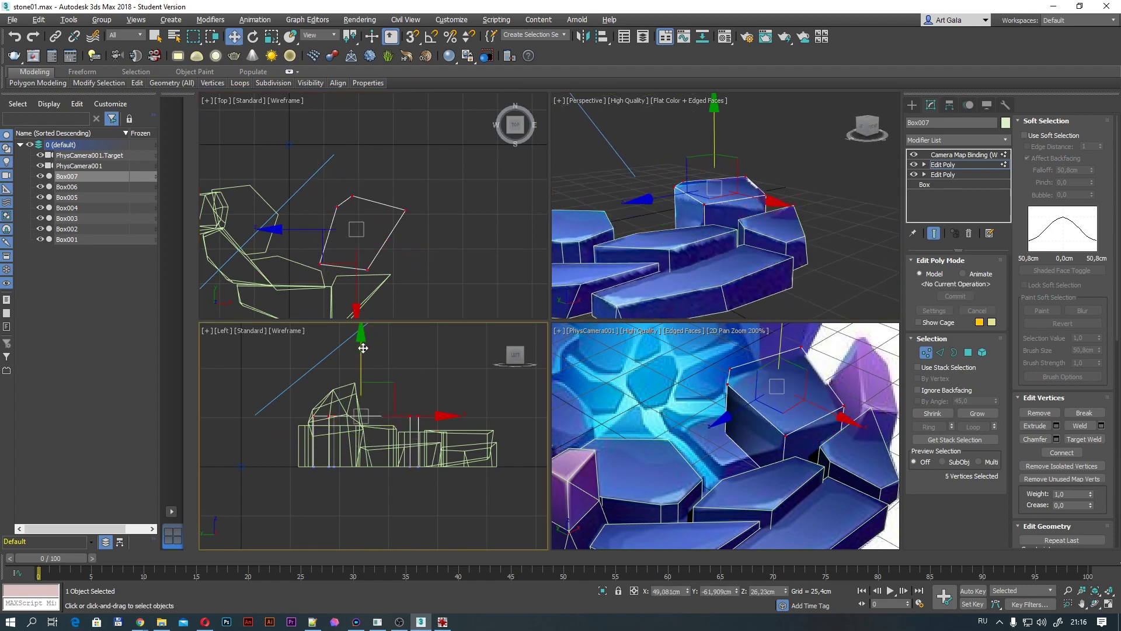
{"action": "left_click", "coordinate": [367, 269]}
{"action": "scroll", "coordinate": [443, 247], "scroll_direction": "up", "scroll_amount": 3}
{"action": "scroll", "coordinate": [408, 246], "scroll_direction": "up", "scroll_amount": 3}
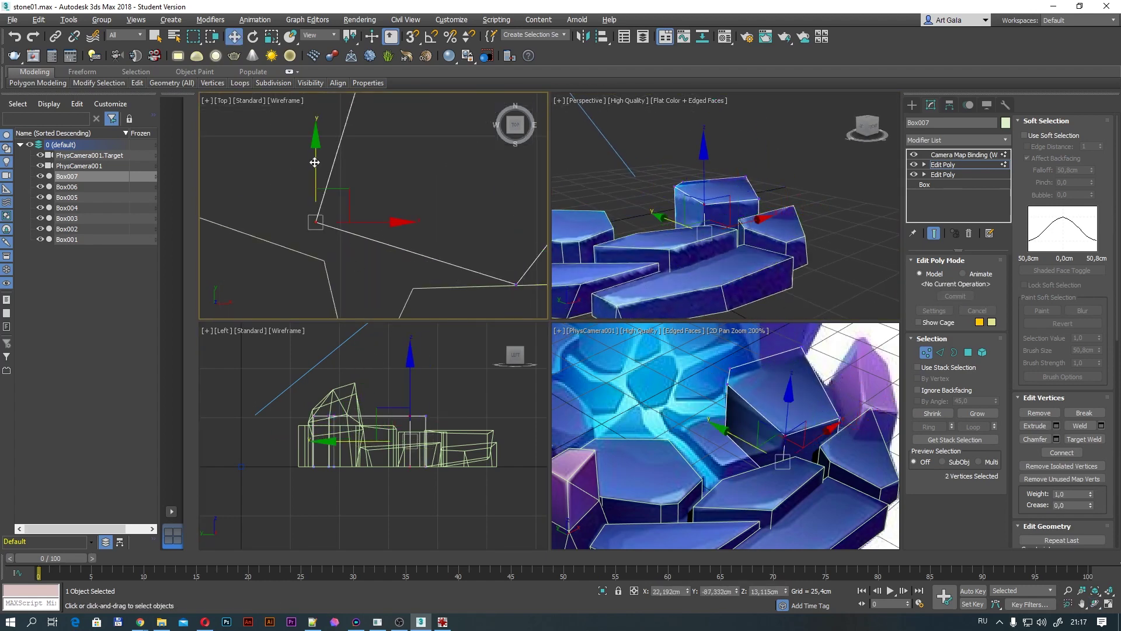
{"action": "scroll", "coordinate": [315, 163], "scroll_direction": "down", "scroll_amount": 3}
{"action": "mouse_move", "coordinate": [336, 166]}
{"action": "left_mouse_down"}
{"action": "mouse_move", "coordinate": [357, 103]}
{"action": "mouse_move", "coordinate": [316, 134]}
{"action": "left_mouse_up"}
{"action": "scroll", "coordinate": [764, 415], "scroll_direction": "up", "scroll_amount": 3}
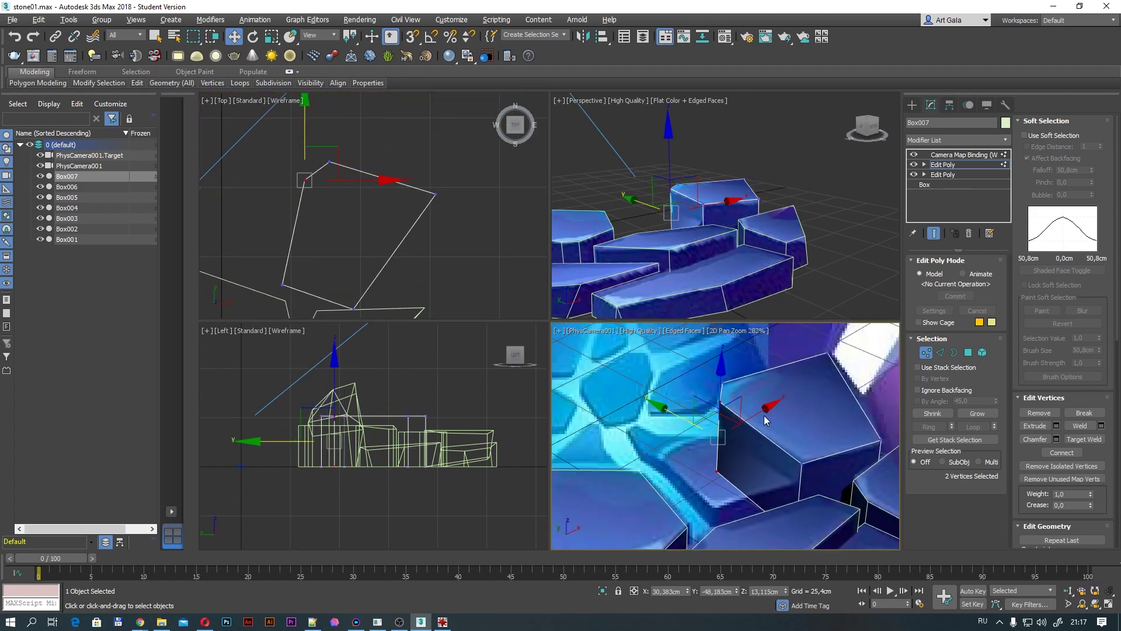
{"action": "middle_click_drag", "start_coordinate": [724, 205], "coordinate": [672, 222], "text": "alt"}
{"action": "left_click", "coordinate": [734, 232]}
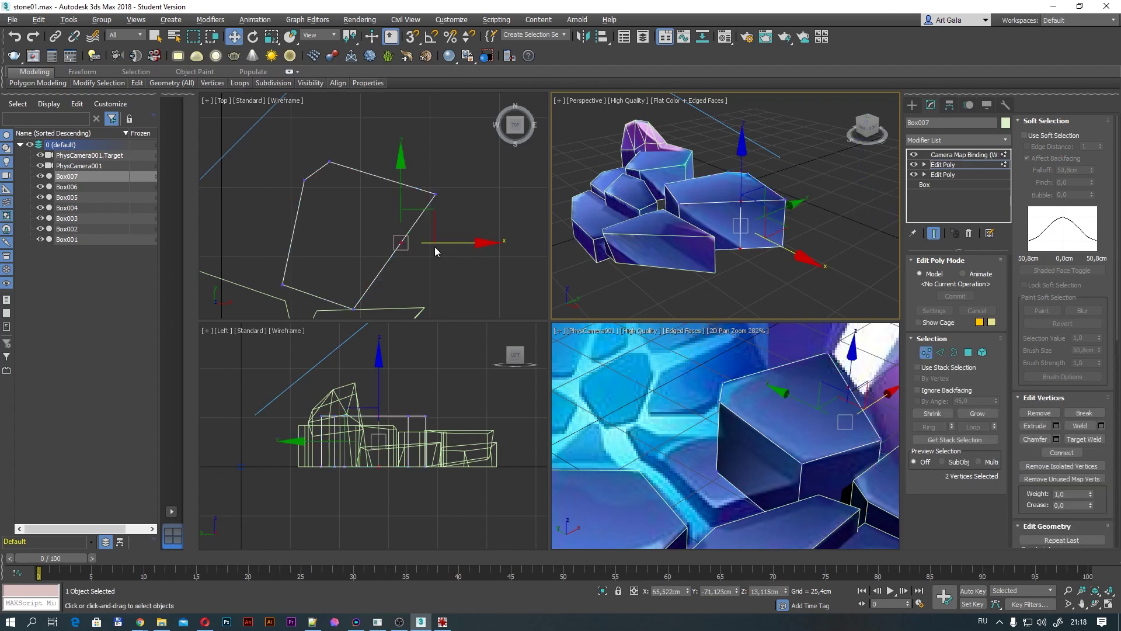
{"action": "middle_click", "coordinate": [487, 250]}
{"action": "left_click_drag", "start_coordinate": [486, 250], "coordinate": [472, 251]}
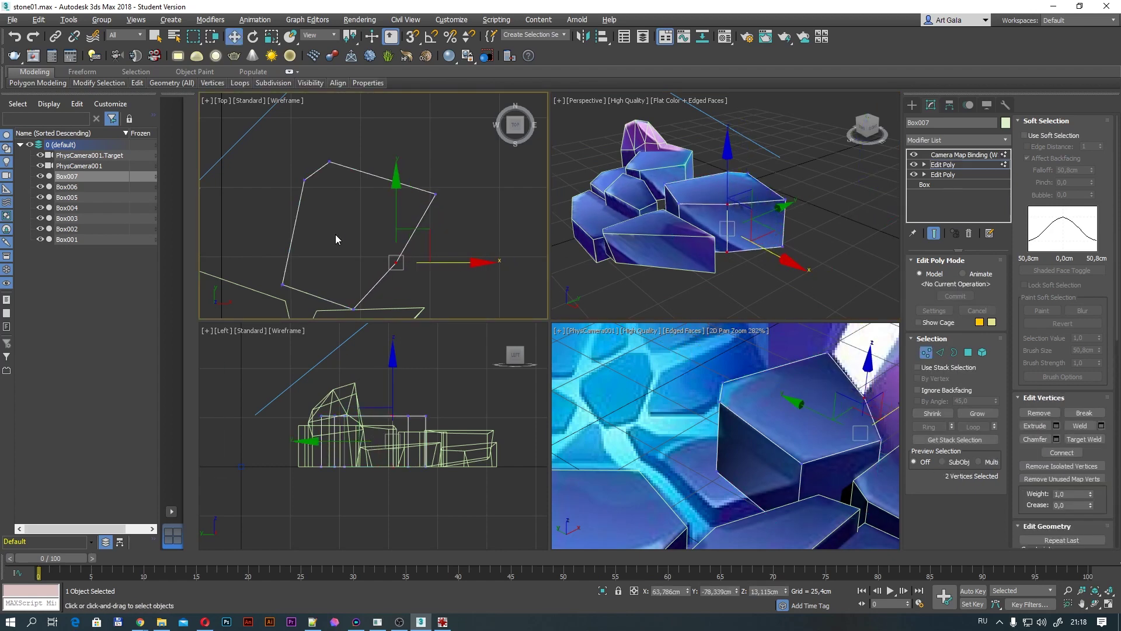
Fine-tune the remaining vertices so the slab outline fits the neighbouring stones.
{"action": "mouse_move", "coordinate": [724, 233]}
{"action": "middle_mouse_down", "text": "alt"}
{"action": "mouse_move", "coordinate": [689, 240]}
{"action": "mouse_move", "coordinate": [719, 222]}
{"action": "middle_mouse_up", "text": "alt"}
{"action": "scroll", "coordinate": [760, 233], "scroll_direction": "up", "scroll_amount": 3}
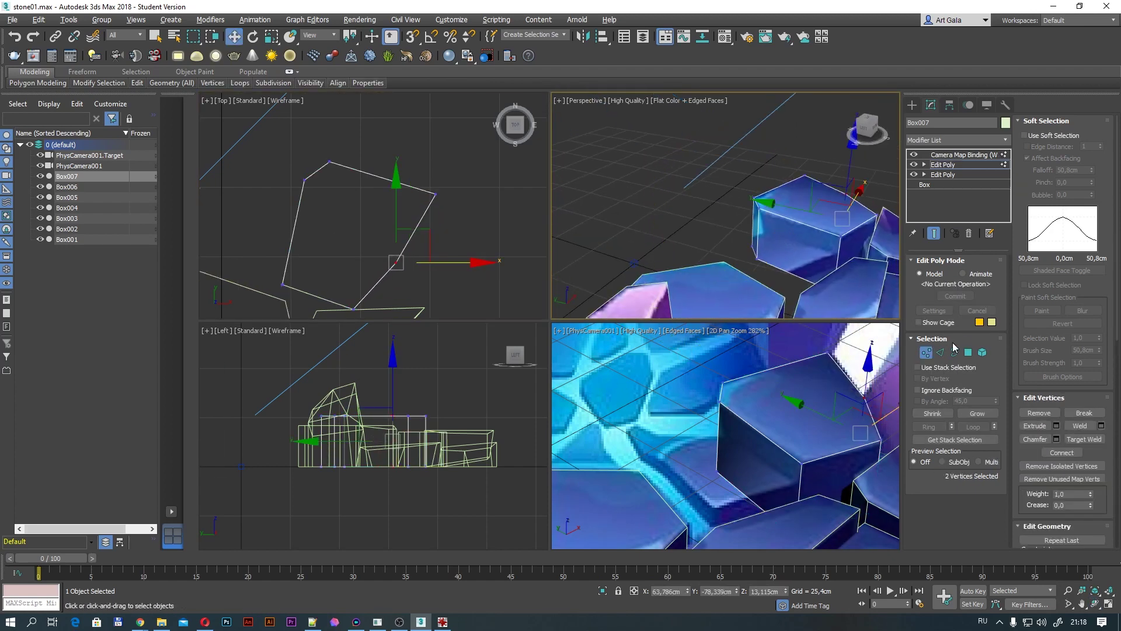
{"action": "key", "text": "alt+c"}
{"action": "key", "text": "w"}
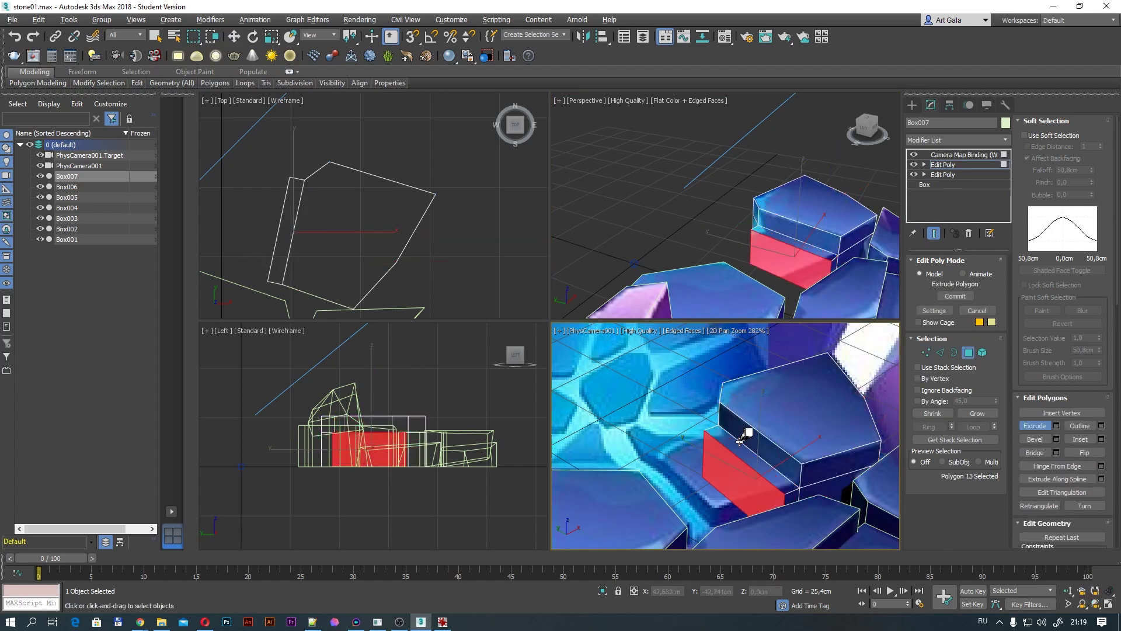
{"action": "mouse_move", "coordinate": [275, 212]}
{"action": "left_mouse_down"}
{"action": "mouse_move", "coordinate": [274, 191]}
{"action": "mouse_move", "coordinate": [322, 240]}
{"action": "left_mouse_up"}
Set the camera view to Flat Color with Edged Faces and zoom out over the stones.
{"action": "left_click", "coordinate": [679, 330]}
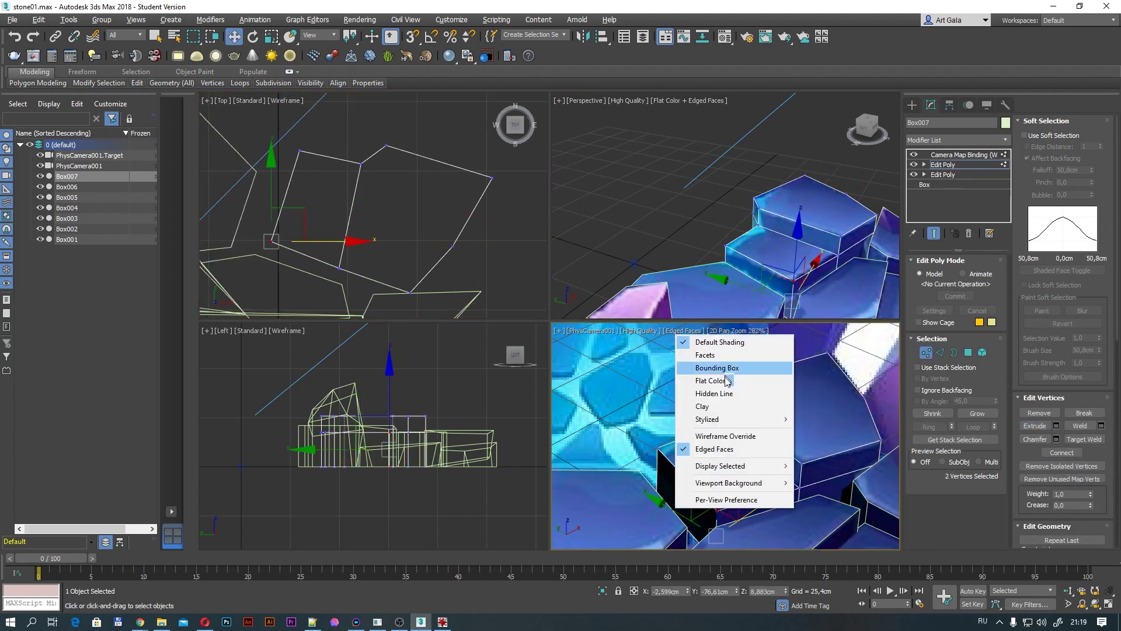
{"action": "left_click", "coordinate": [730, 374]}
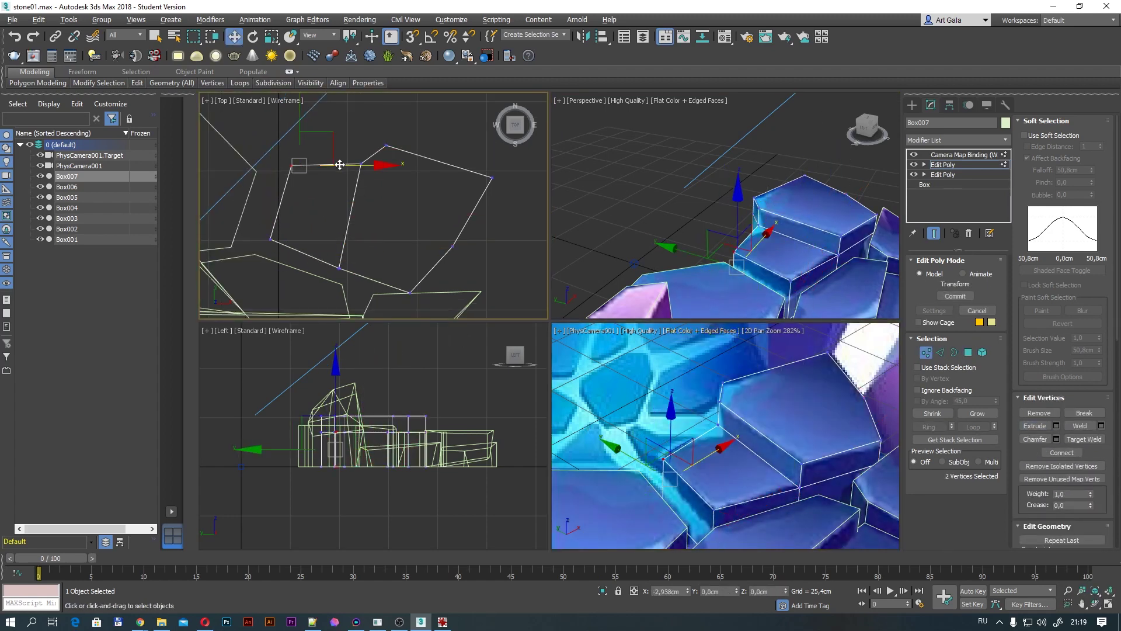
{"action": "left_click_drag", "start_coordinate": [719, 421], "coordinate": [673, 402]}
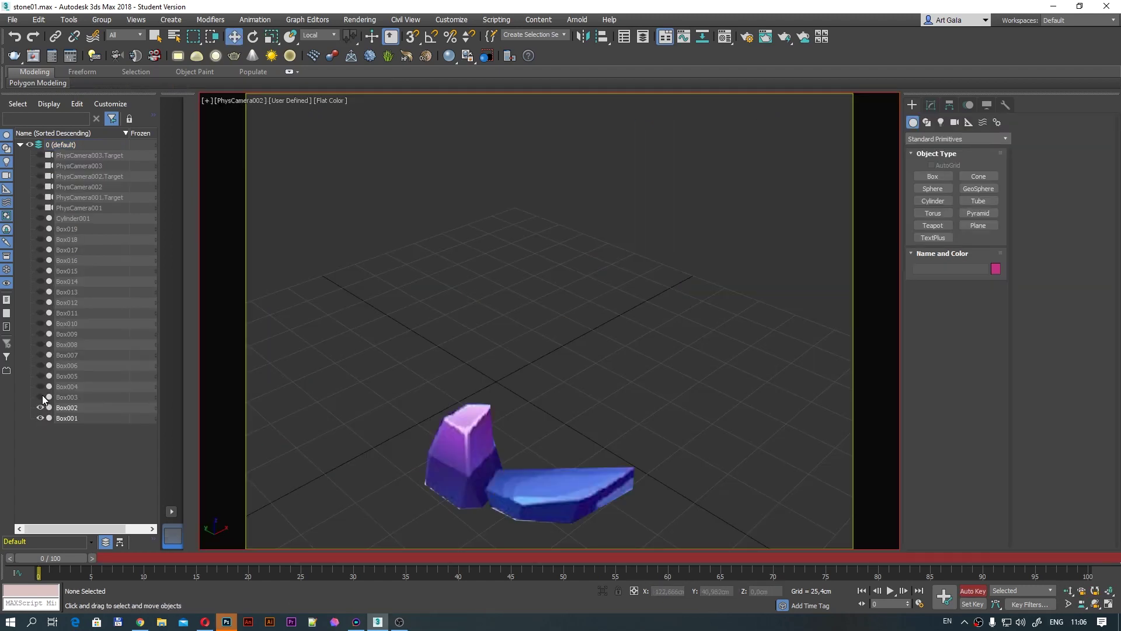
Unhide Box003–Box008, scrub the timeline, and view the scene through PhysCamera003.
{"action": "left_click_drag", "start_coordinate": [42, 396], "coordinate": [41, 218]}
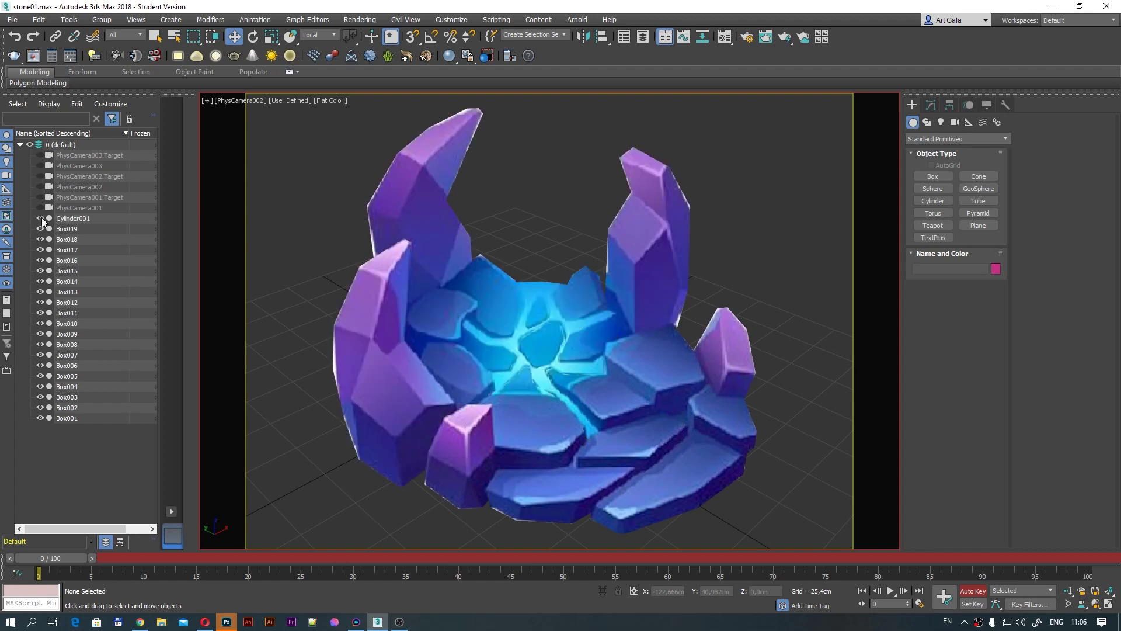
{"action": "mouse_move", "coordinate": [68, 556]}
{"action": "left_mouse_down"}
{"action": "mouse_move", "coordinate": [792, 569]}
{"action": "mouse_move", "coordinate": [78, 567]}
{"action": "left_mouse_up"}
{"action": "left_click", "coordinate": [227, 101]}
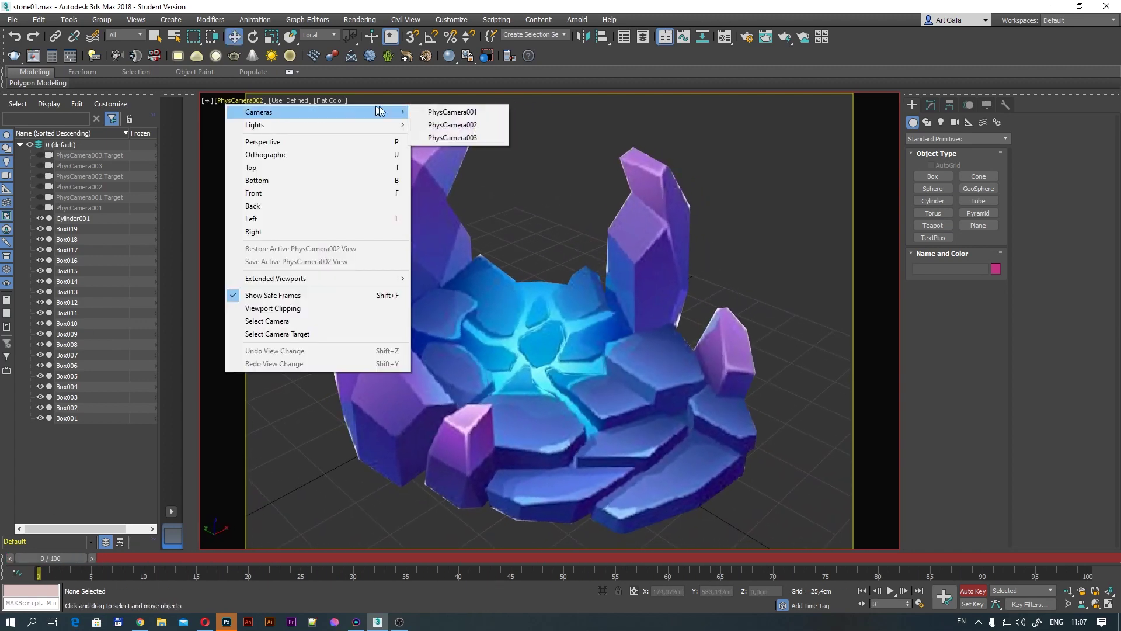
{"action": "left_click", "coordinate": [455, 138]}
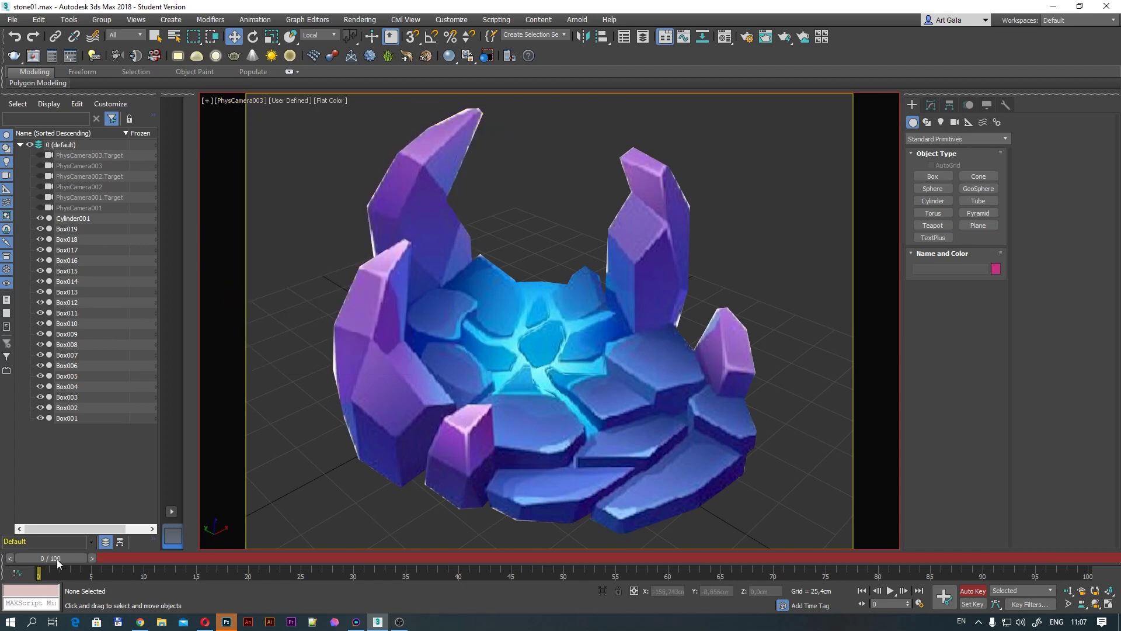
Switch to PhysCamera002 in wireframe and scrub the animation to frame 28.
{"action": "mouse_move", "coordinate": [57, 559]}
{"action": "left_mouse_down"}
{"action": "mouse_move", "coordinate": [1091, 573]}
{"action": "mouse_move", "coordinate": [594, 559]}
{"action": "mouse_move", "coordinate": [3, 563]}
{"action": "left_mouse_up"}
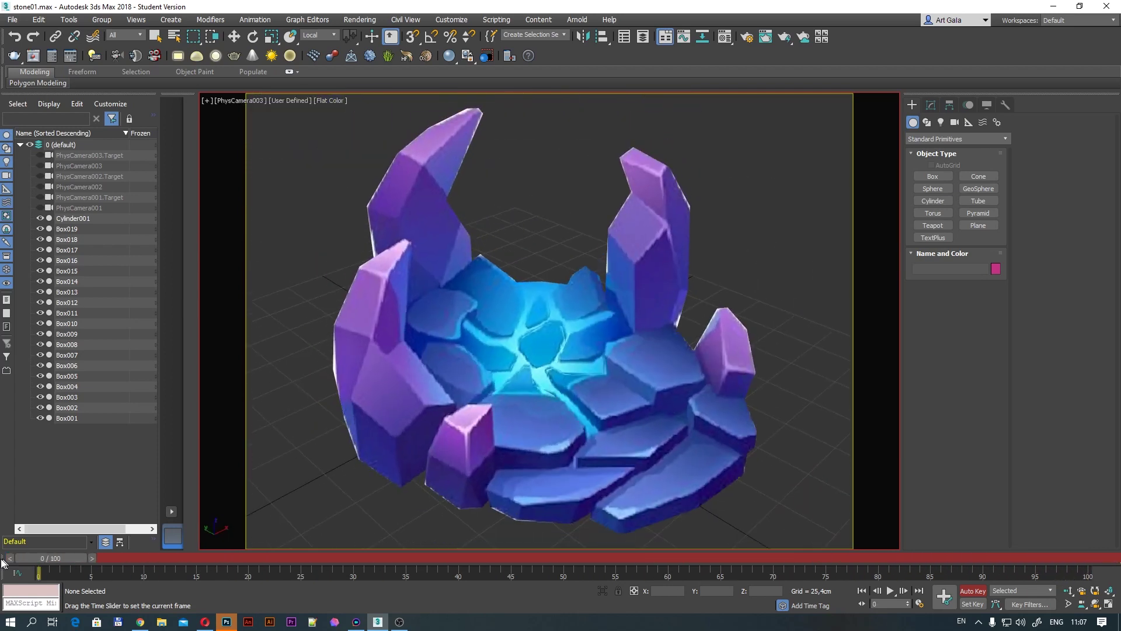
{"action": "left_click", "coordinate": [241, 101]}
{"action": "left_click", "coordinate": [485, 126]}
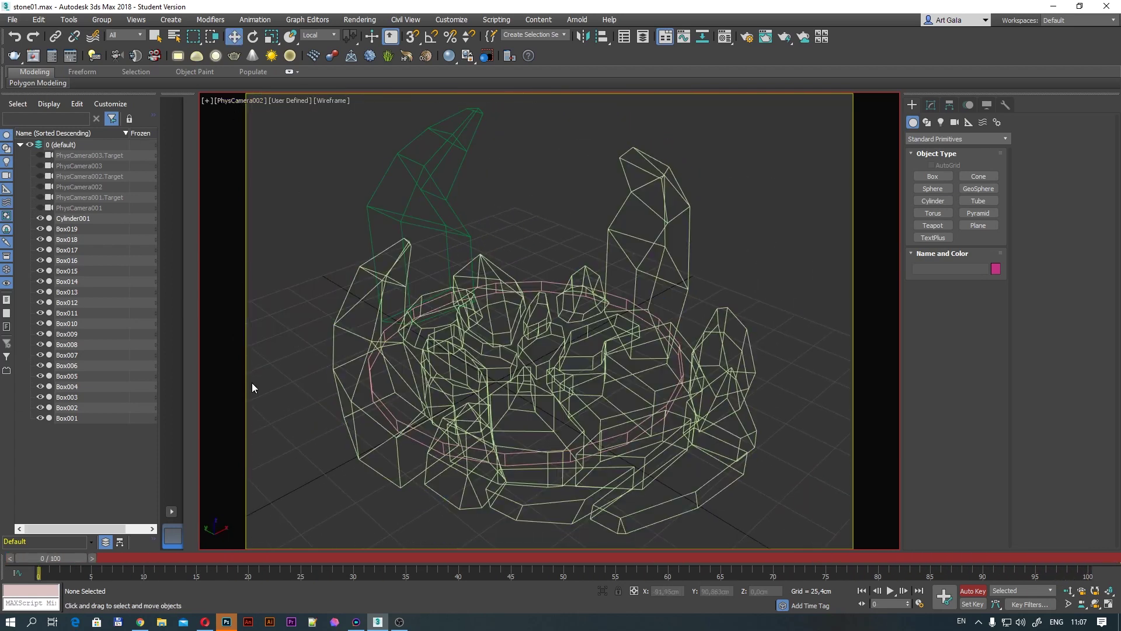
{"action": "key", "text": "F4"}
{"action": "mouse_move", "coordinate": [59, 559]}
{"action": "left_mouse_down"}
{"action": "mouse_move", "coordinate": [666, 558]}
{"action": "mouse_move", "coordinate": [107, 552]}
{"action": "mouse_move", "coordinate": [605, 546]}
{"action": "left_mouse_up"}
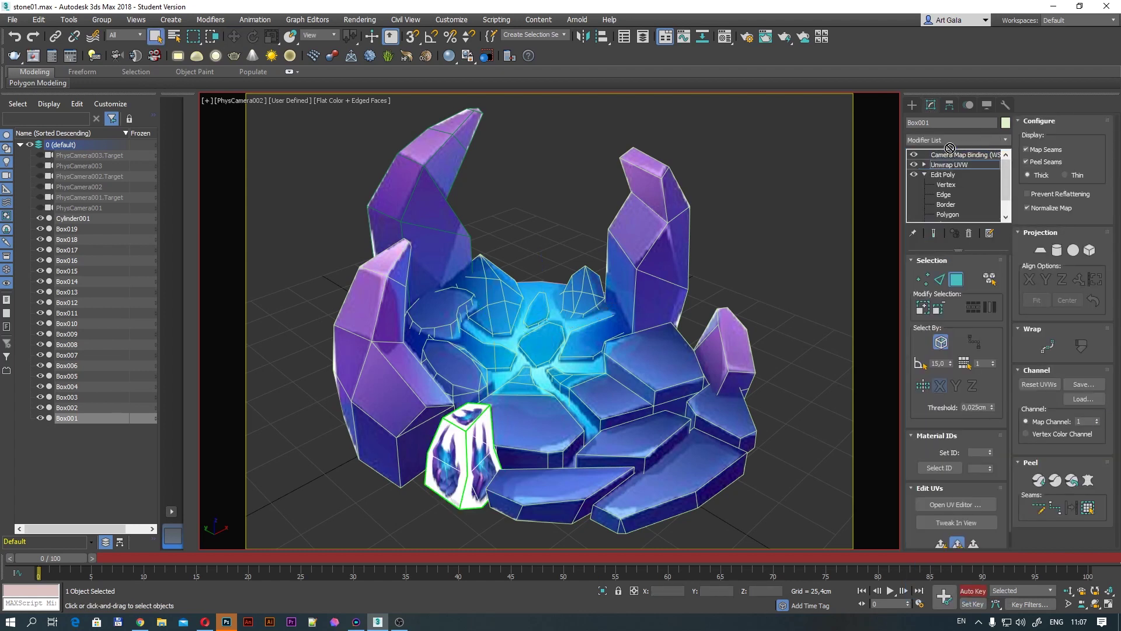
Move the unwrap to map channel 2 and switch the camera viewport to Perspective.
{"action": "left_click", "coordinate": [1097, 418]}
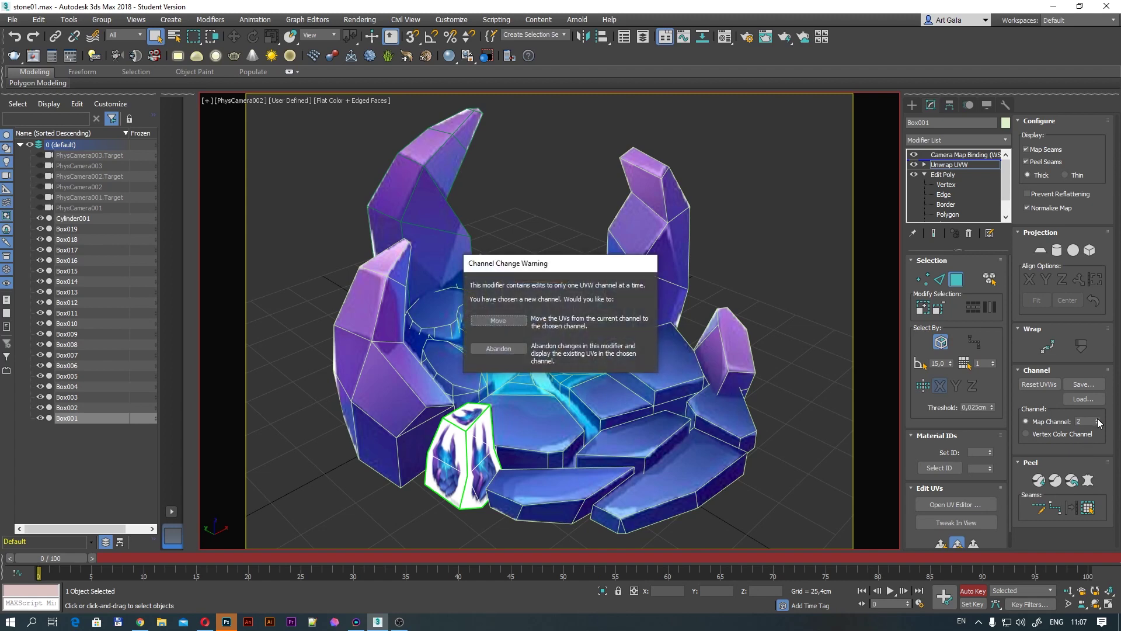
{"action": "left_click", "coordinate": [498, 321]}
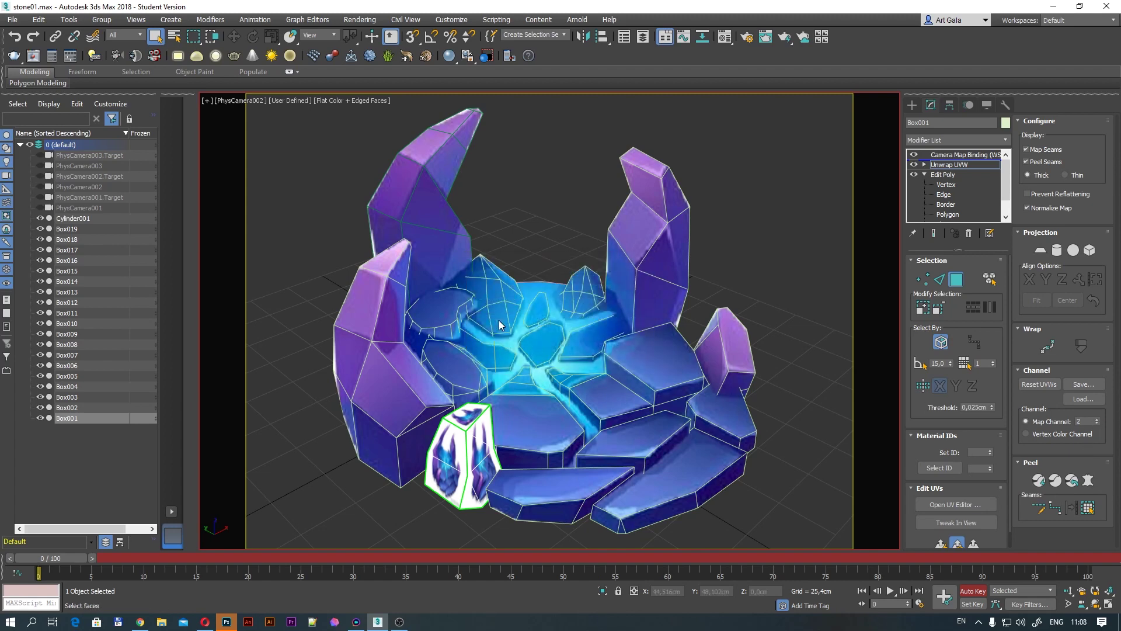
{"action": "left_click", "coordinate": [1113, 609]}
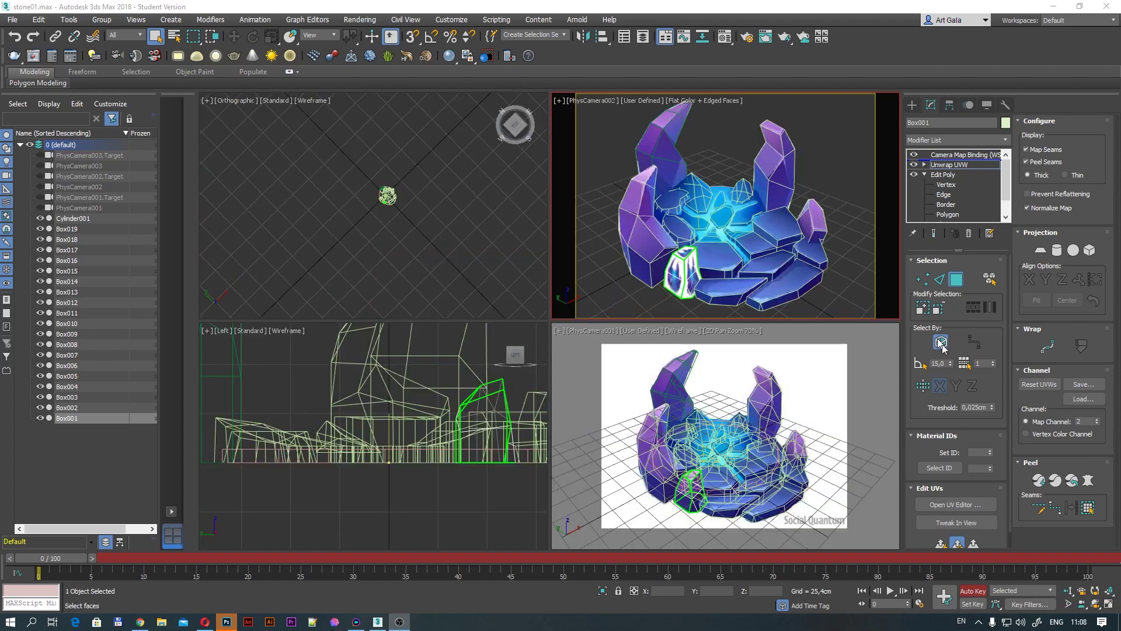
{"action": "key", "text": "p"}
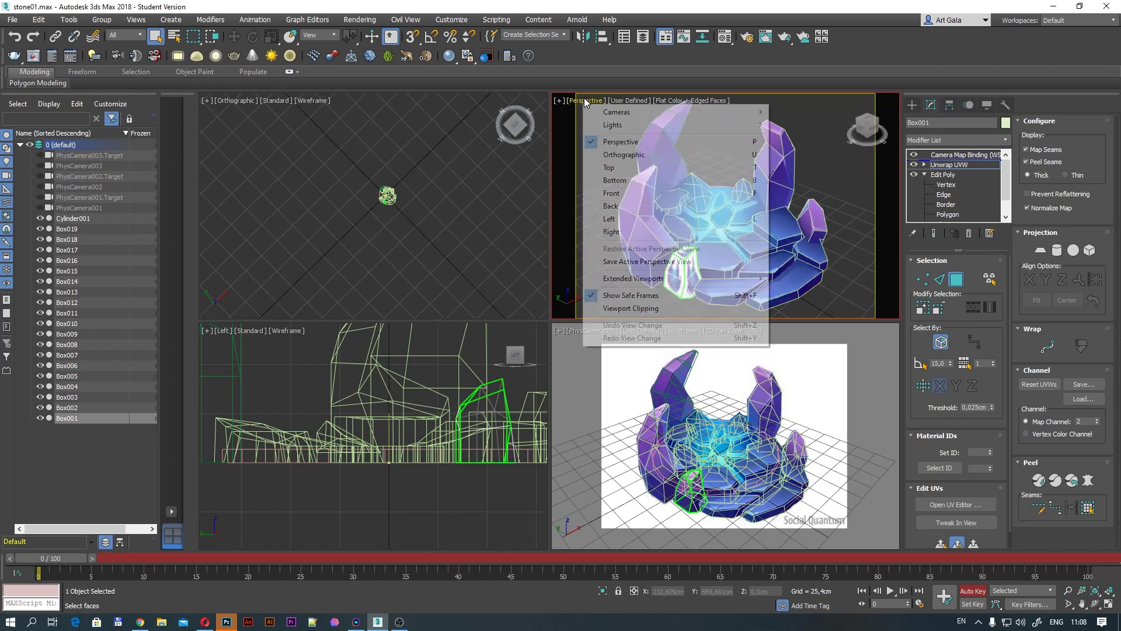
Turn off Show Safe Frames and maximize the Perspective viewport.
{"action": "left_click", "coordinate": [587, 100]}
{"action": "left_click", "coordinate": [631, 295]}
{"action": "left_click", "coordinate": [1109, 607]}
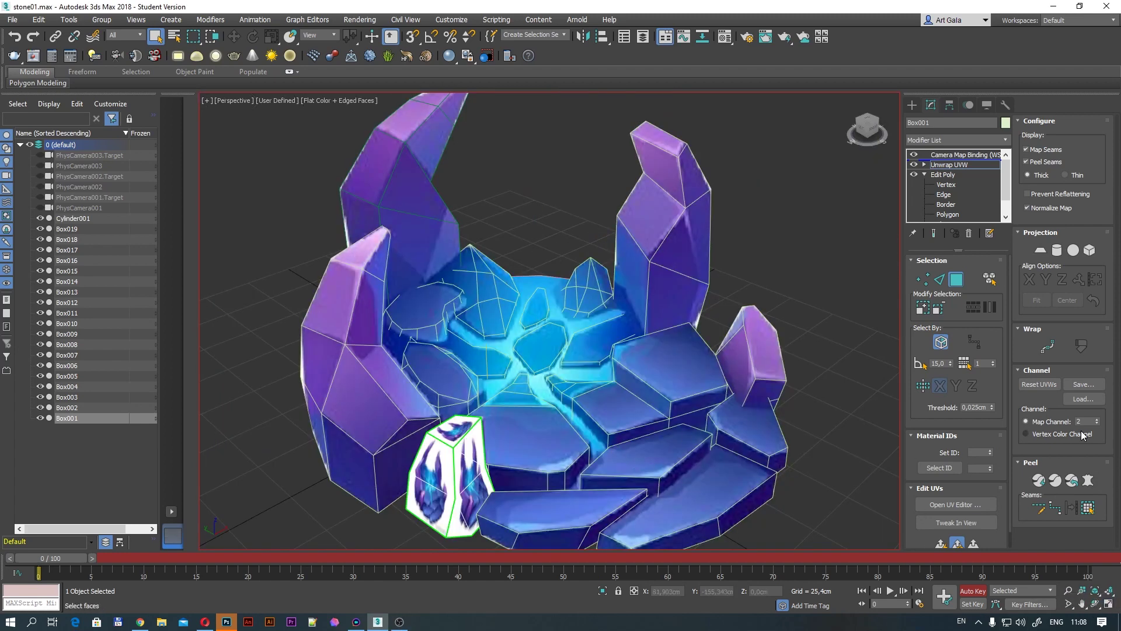
Set Box001's Unwrap UVW to map channel 2 with Move and open the UV Editor.
{"action": "left_click", "coordinate": [948, 165]}
{"action": "left_click", "coordinate": [935, 234]}
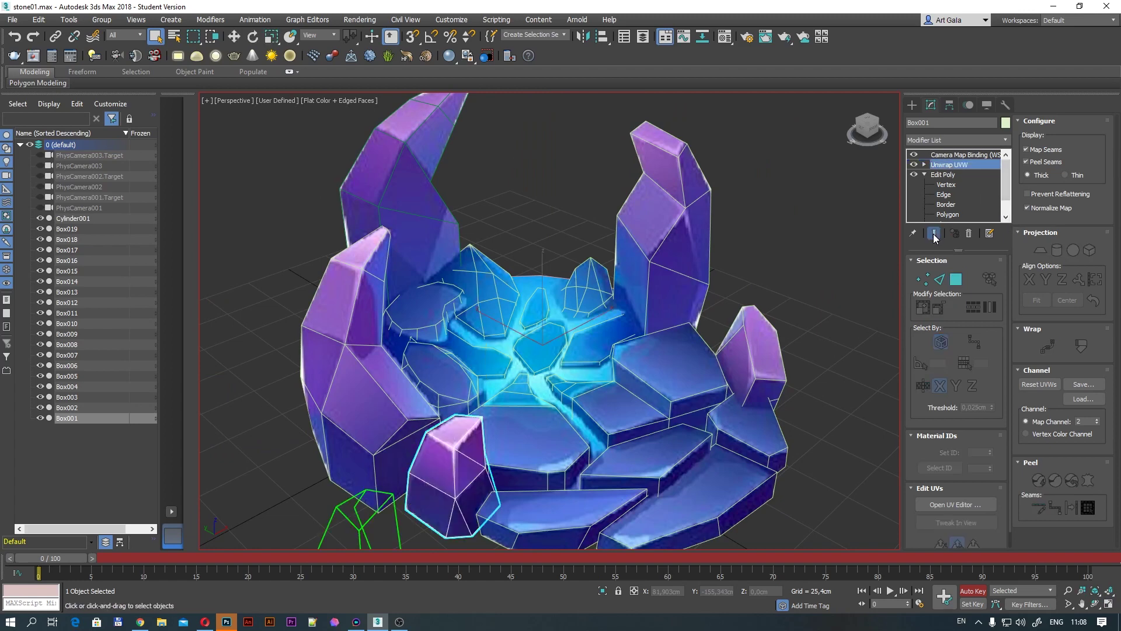
{"action": "left_click", "coordinate": [1097, 425]}
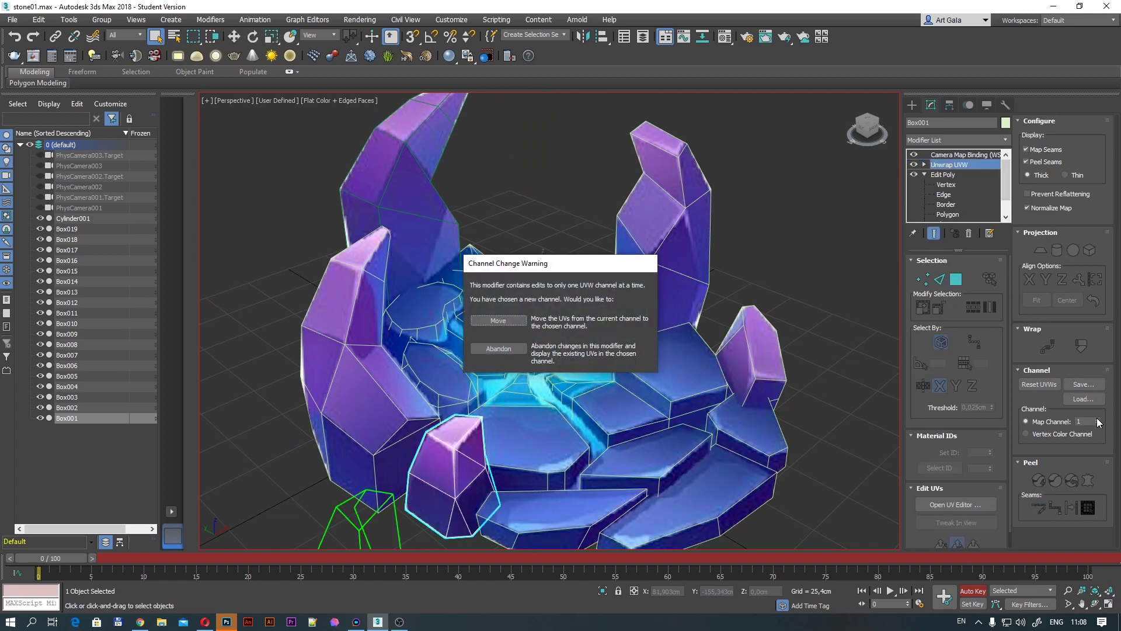
{"action": "key", "text": "Return"}
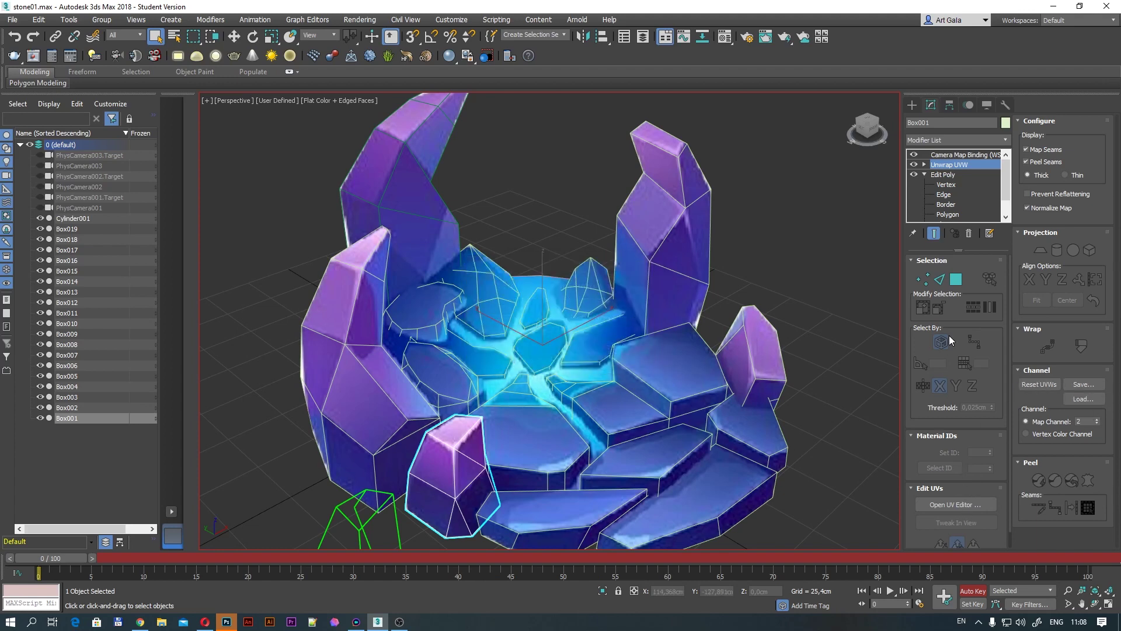
{"action": "left_click", "coordinate": [964, 506]}
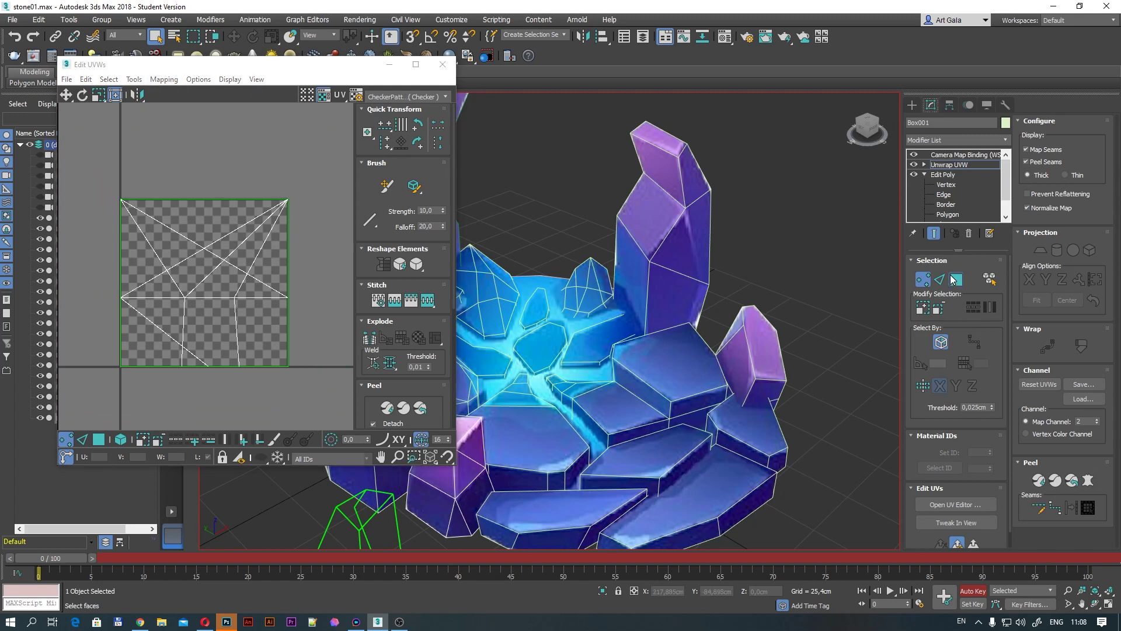
Select all UV faces, apply Flatten Mapping twice, then close the Edit UVWs window.
{"action": "left_click", "coordinate": [954, 279]}
{"action": "key", "text": "ctrl+a"}
{"action": "left_click", "coordinate": [163, 79]}
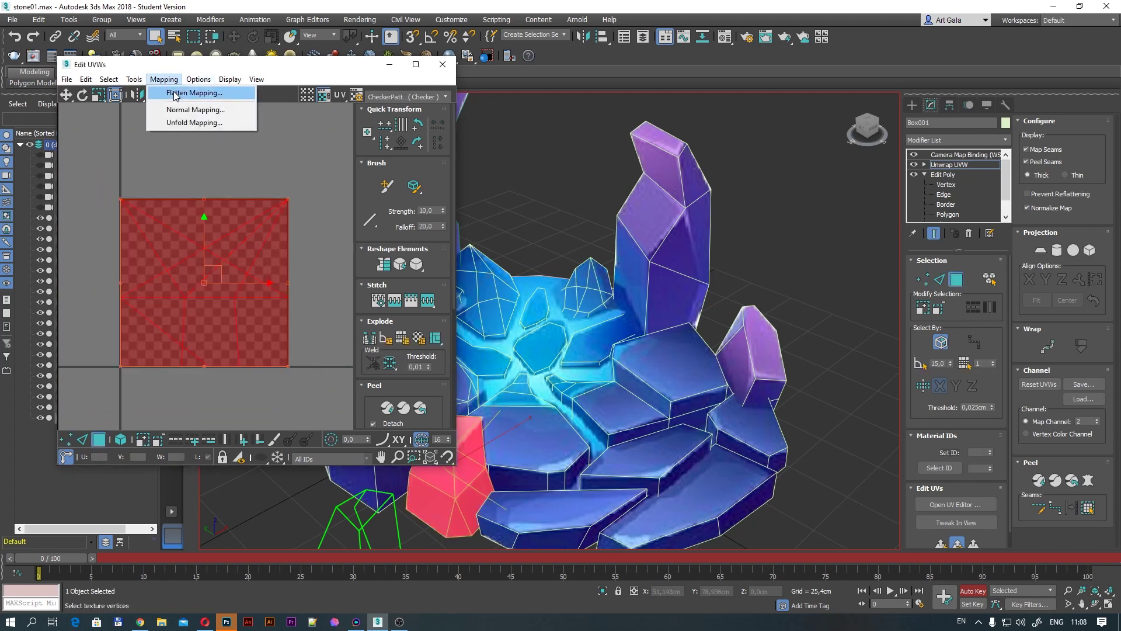
{"action": "left_click", "coordinate": [175, 93]}
{"action": "left_click", "coordinate": [160, 96]}
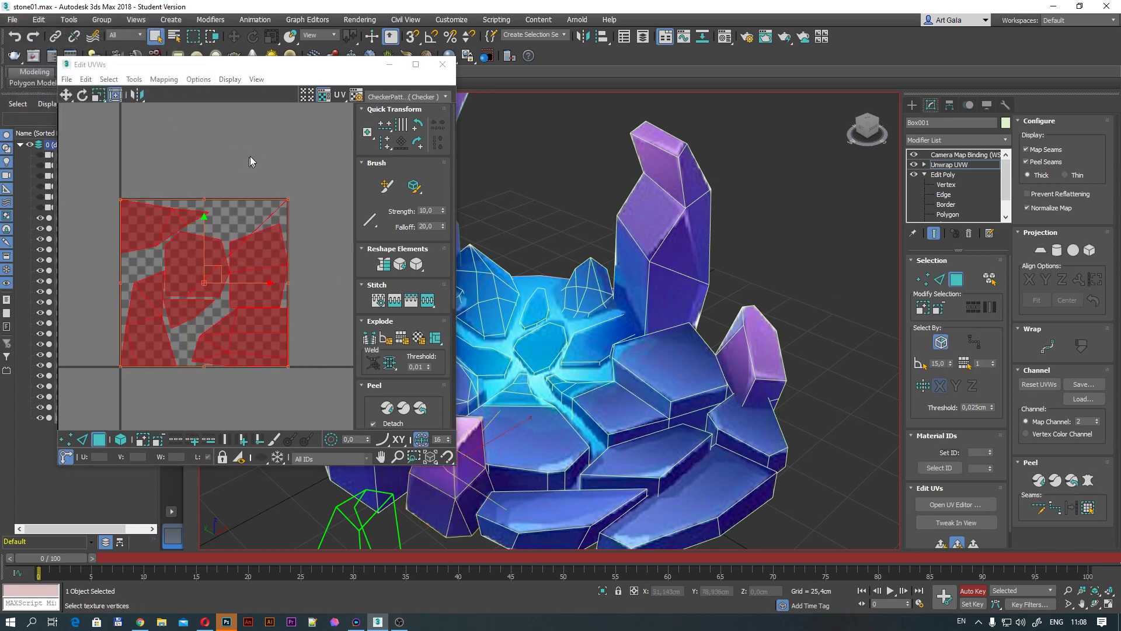
{"action": "left_click", "coordinate": [164, 83]}
{"action": "left_click", "coordinate": [175, 93]}
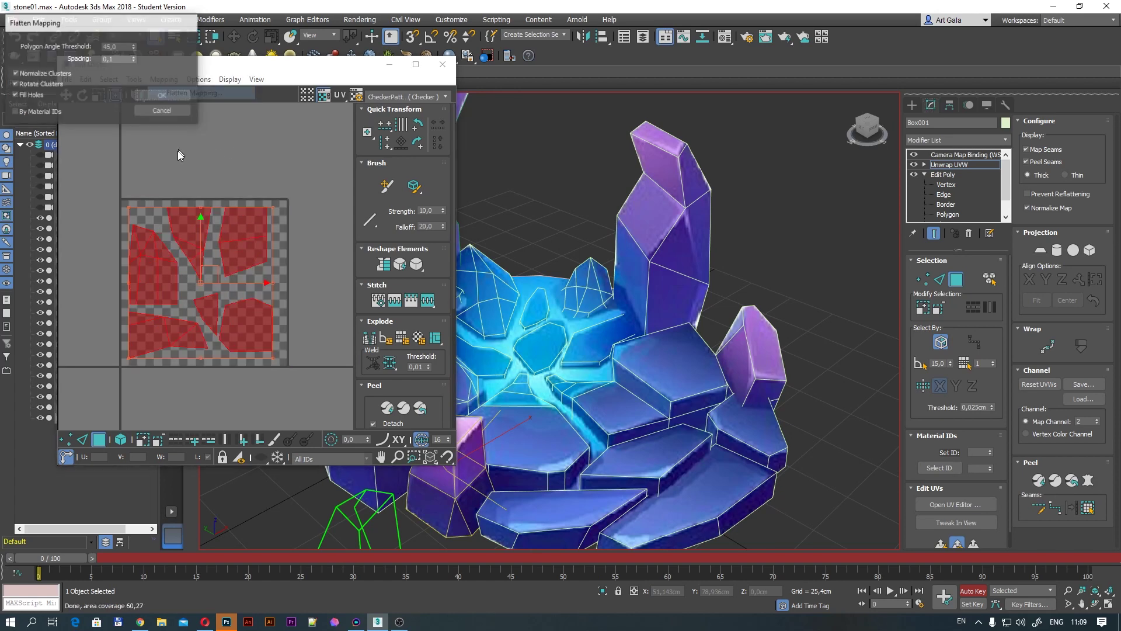
{"action": "left_click", "coordinate": [156, 97]}
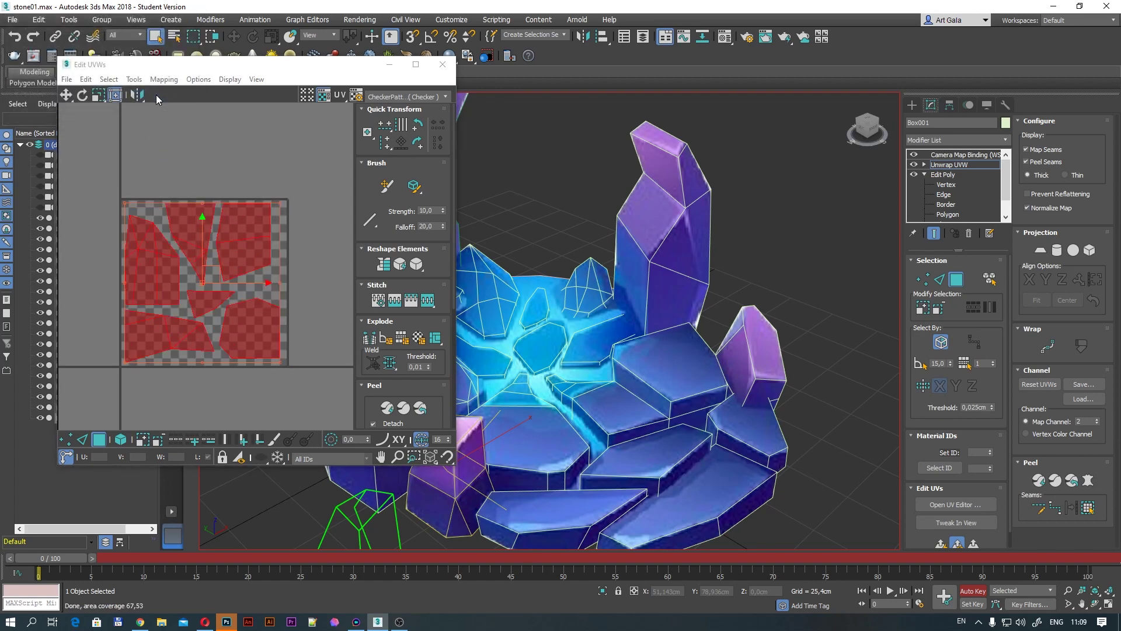
{"action": "left_click", "coordinate": [443, 64]}
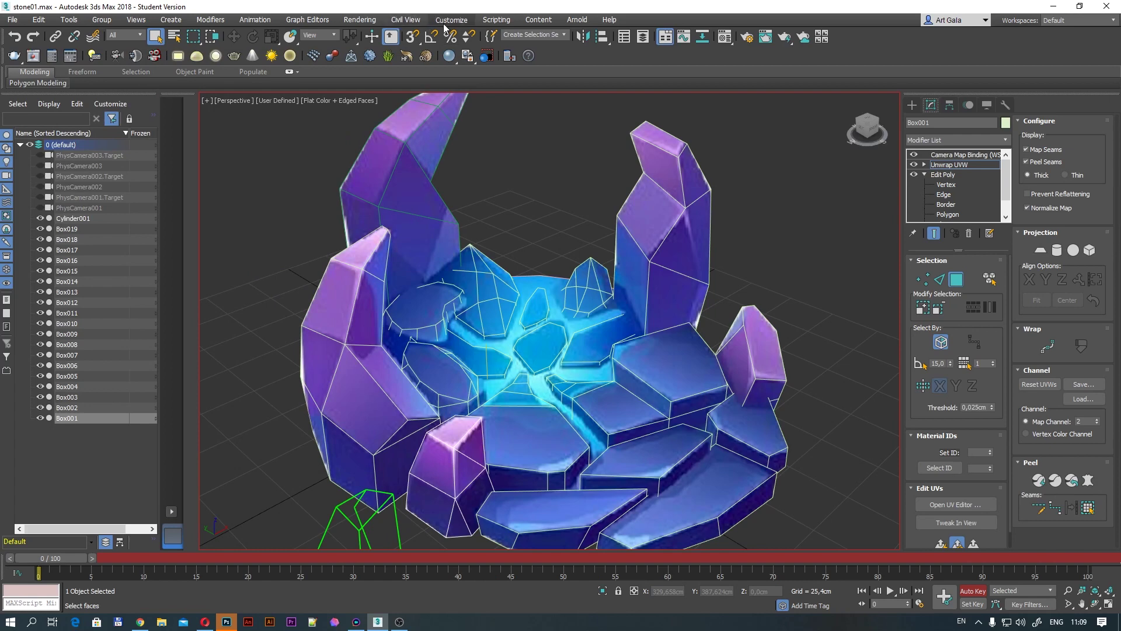
Open Render To Texture and add a 2048×2048 DiffuseMap bake element.
{"action": "left_click", "coordinate": [360, 21]}
{"action": "left_click", "coordinate": [386, 273]}
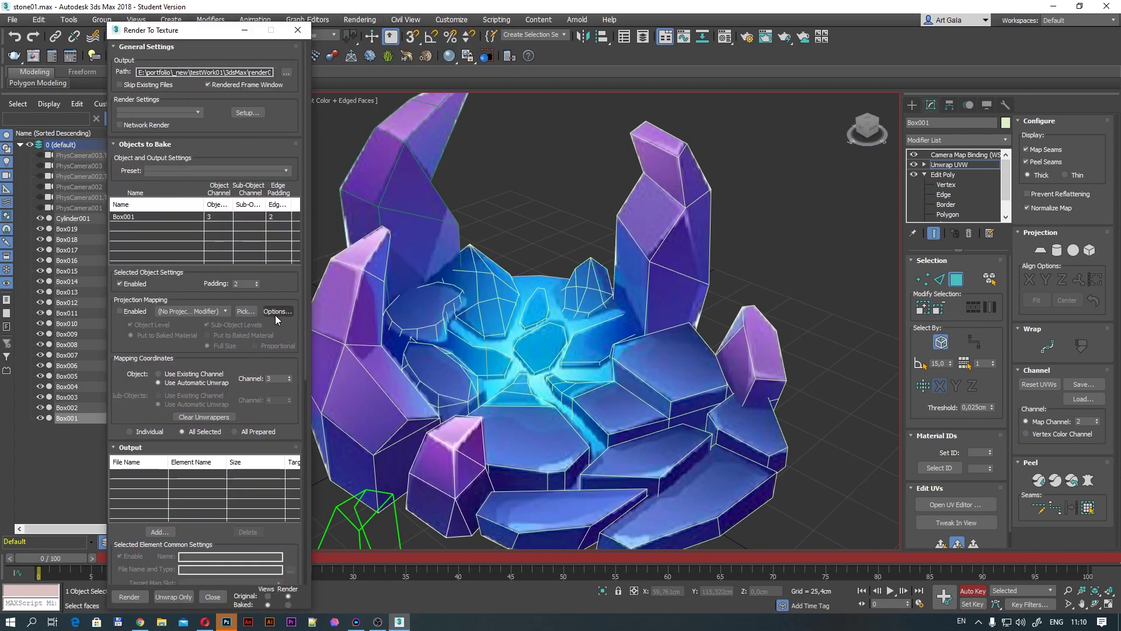
{"action": "scroll", "coordinate": [289, 417], "scroll_direction": "down", "scroll_amount": 5}
{"action": "left_click", "coordinate": [159, 346]}
{"action": "double_click", "coordinate": [534, 280]}
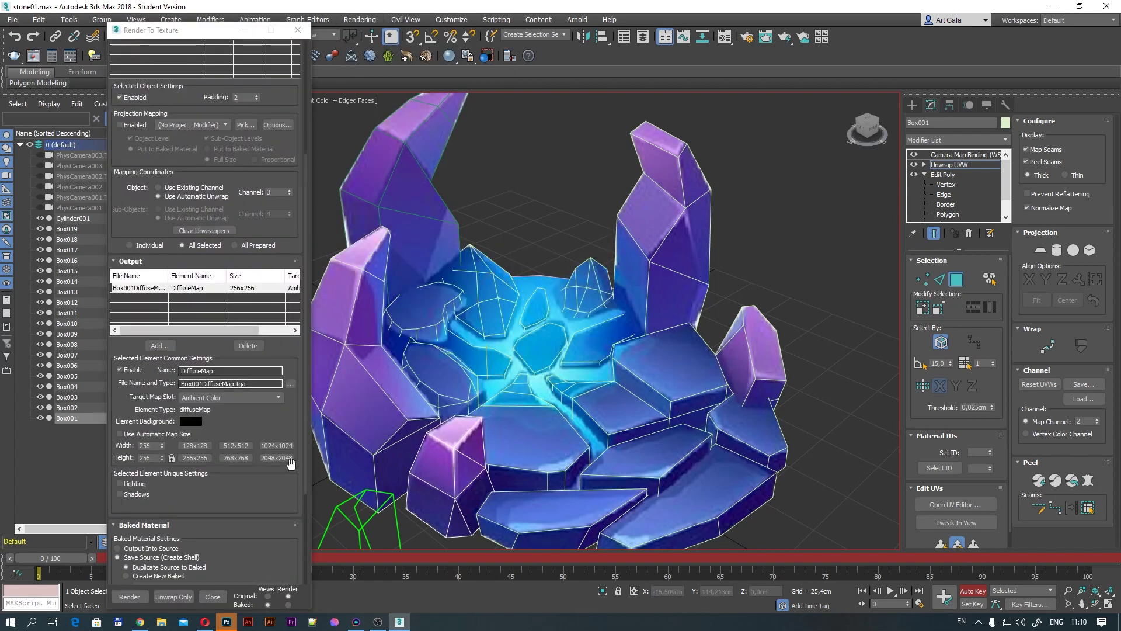
{"action": "left_click", "coordinate": [277, 458]}
{"action": "scroll", "coordinate": [276, 490], "scroll_direction": "down", "scroll_amount": 3}
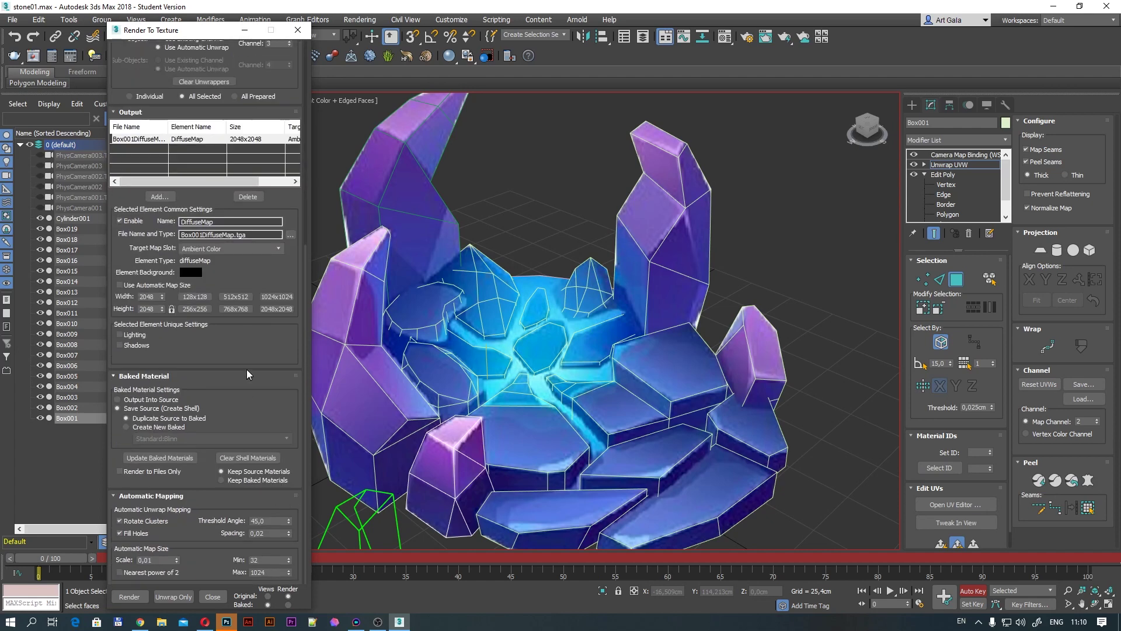
{"action": "scroll", "coordinate": [207, 401], "scroll_direction": "up", "scroll_amount": 1}
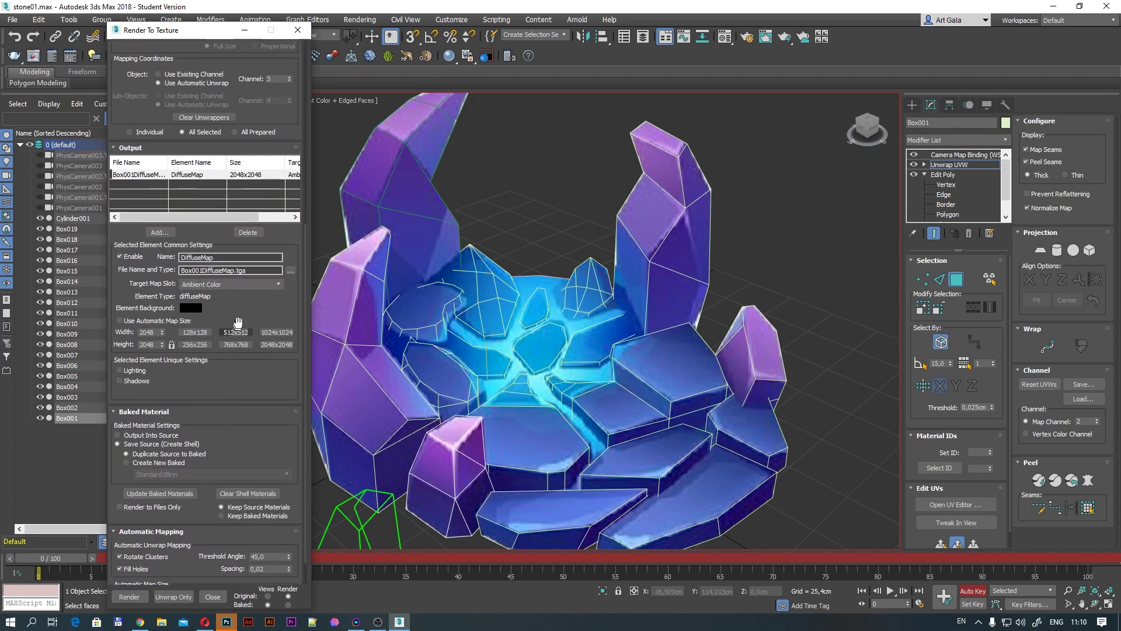
Target Diffuse Color, save to a new 'texture' folder as TGA, and render the bake.
{"action": "left_click", "coordinate": [246, 283]}
{"action": "left_click", "coordinate": [241, 303]}
{"action": "scroll", "coordinate": [259, 409], "scroll_direction": "up", "scroll_amount": 2}
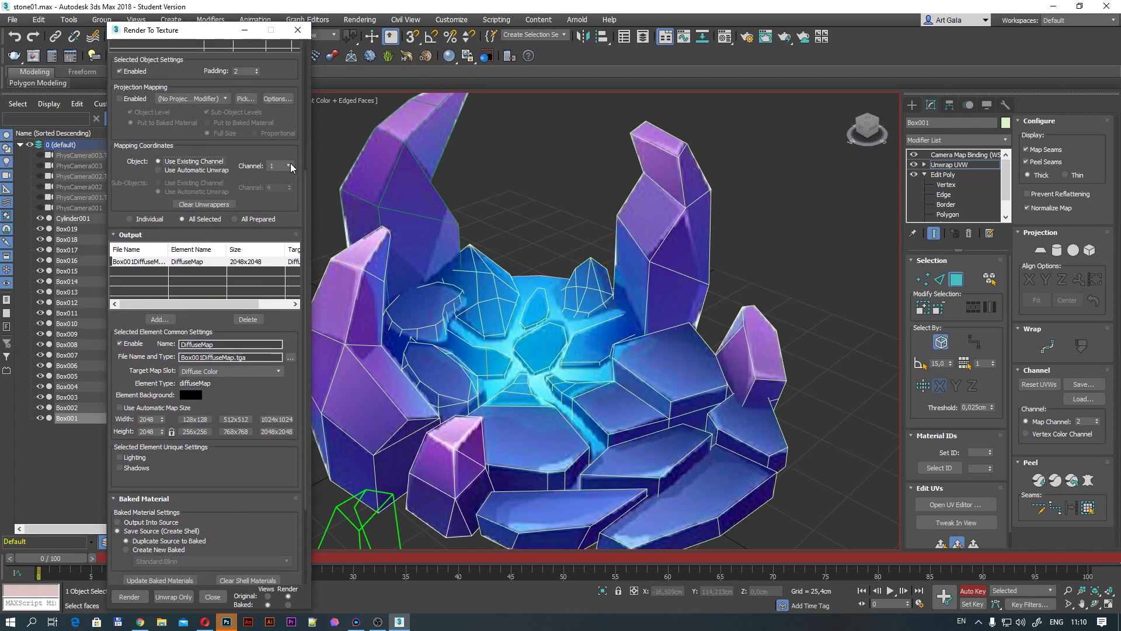
{"action": "left_click", "coordinate": [290, 357]}
{"action": "left_click", "coordinate": [502, 69]}
{"action": "left_click", "coordinate": [342, 76]}
{"action": "type", "text": "texture"}
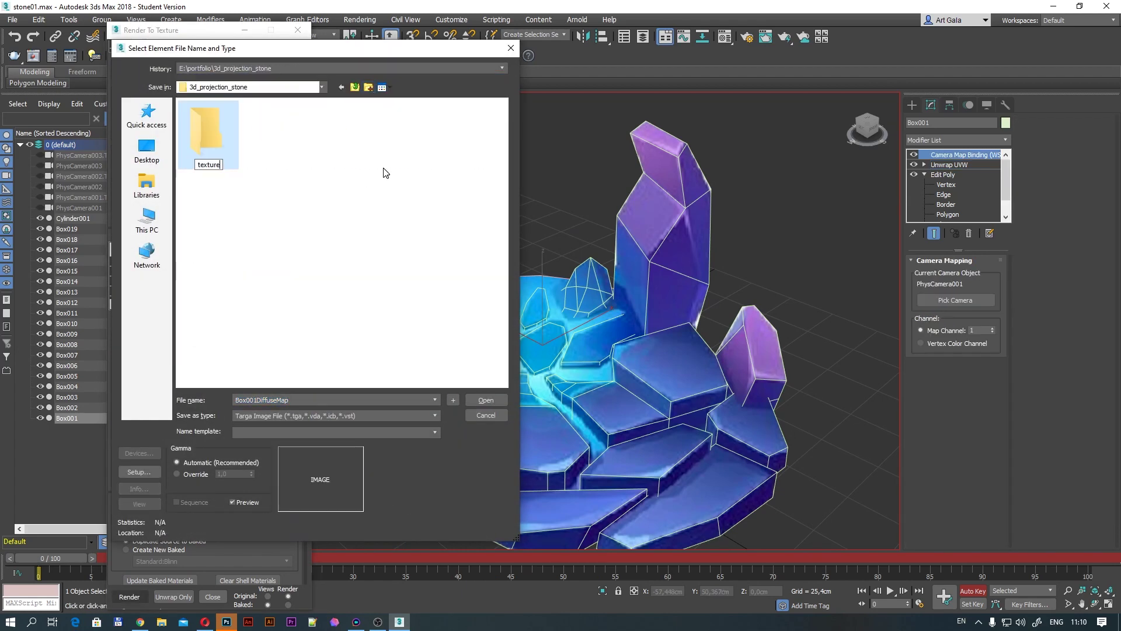
{"action": "key", "text": "Return"}
{"action": "double_click", "coordinate": [208, 132]}
{"action": "left_click", "coordinate": [486, 400]}
{"action": "left_click", "coordinate": [414, 363]}
{"action": "left_click", "coordinate": [133, 597]}
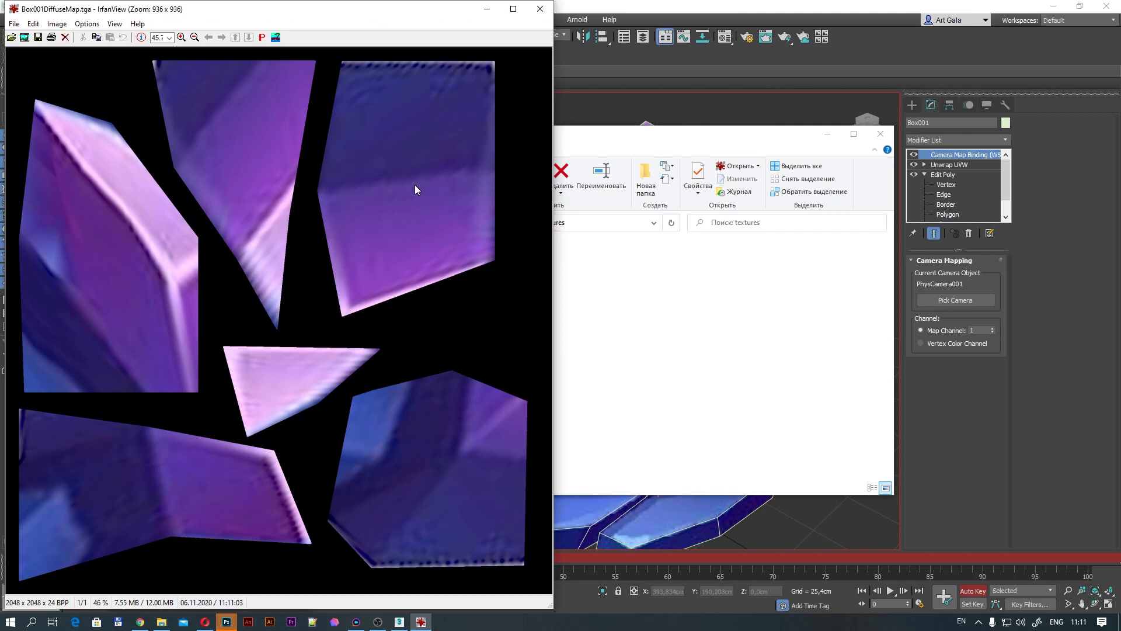
Close the baked image preview and isolate the rock.
{"action": "key", "text": "Escape"}
{"action": "right_click", "coordinate": [514, 320]}
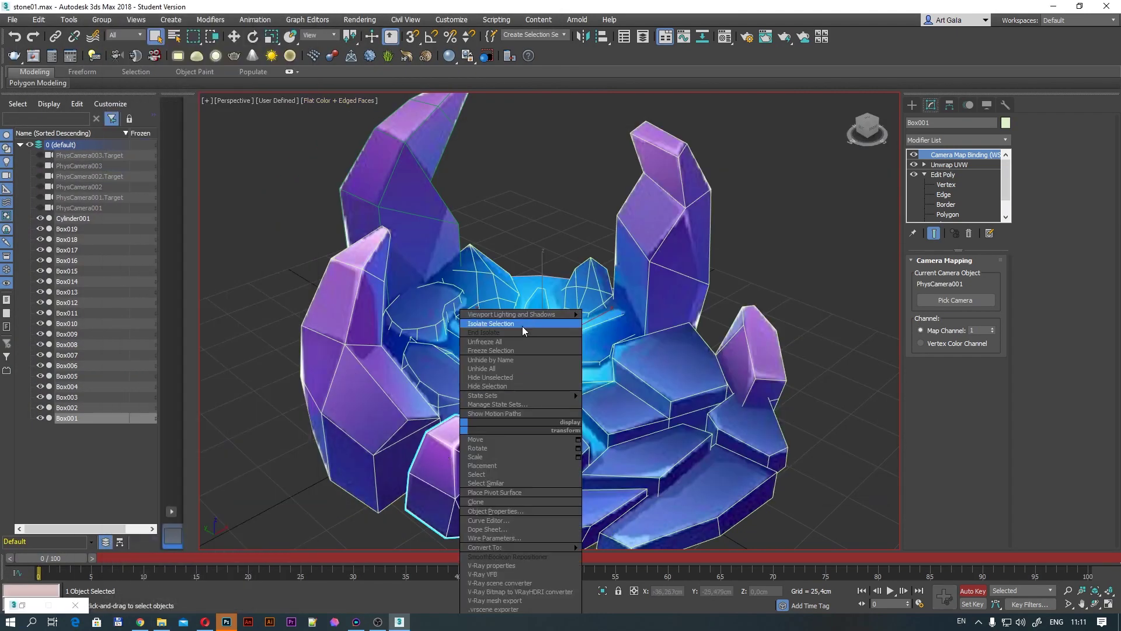
{"action": "left_click", "coordinate": [522, 326]}
Check in the Material Editor that the rock's Diffuse Color uses the baked bitmap.
{"action": "key", "text": "m"}
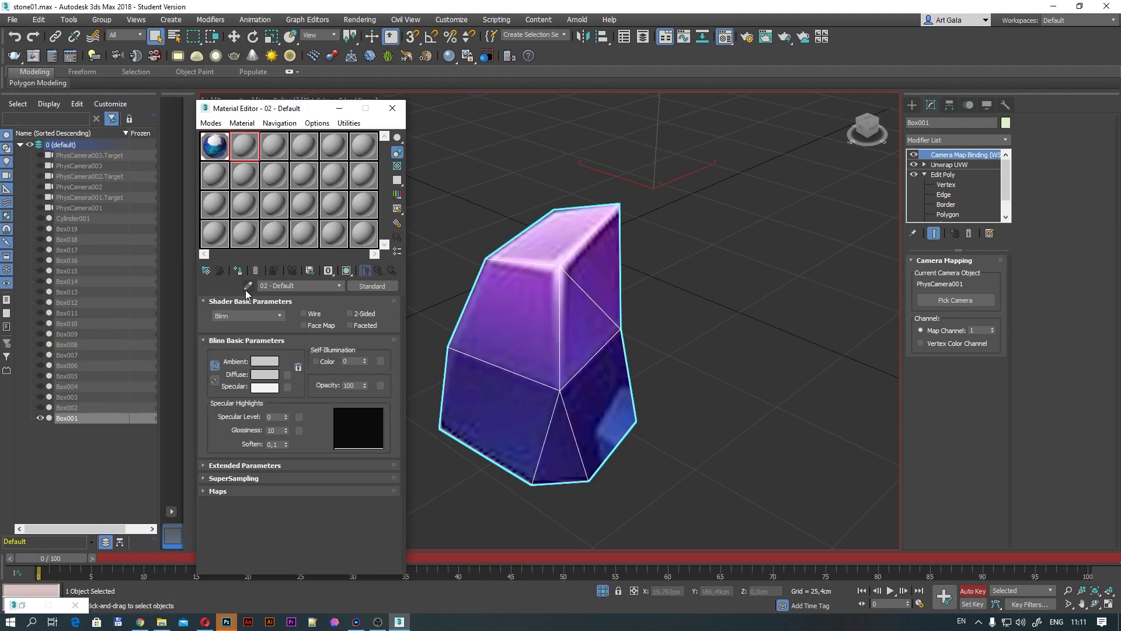
{"action": "left_click", "coordinate": [248, 285]}
{"action": "left_click", "coordinate": [532, 350]}
{"action": "left_click", "coordinate": [288, 374]}
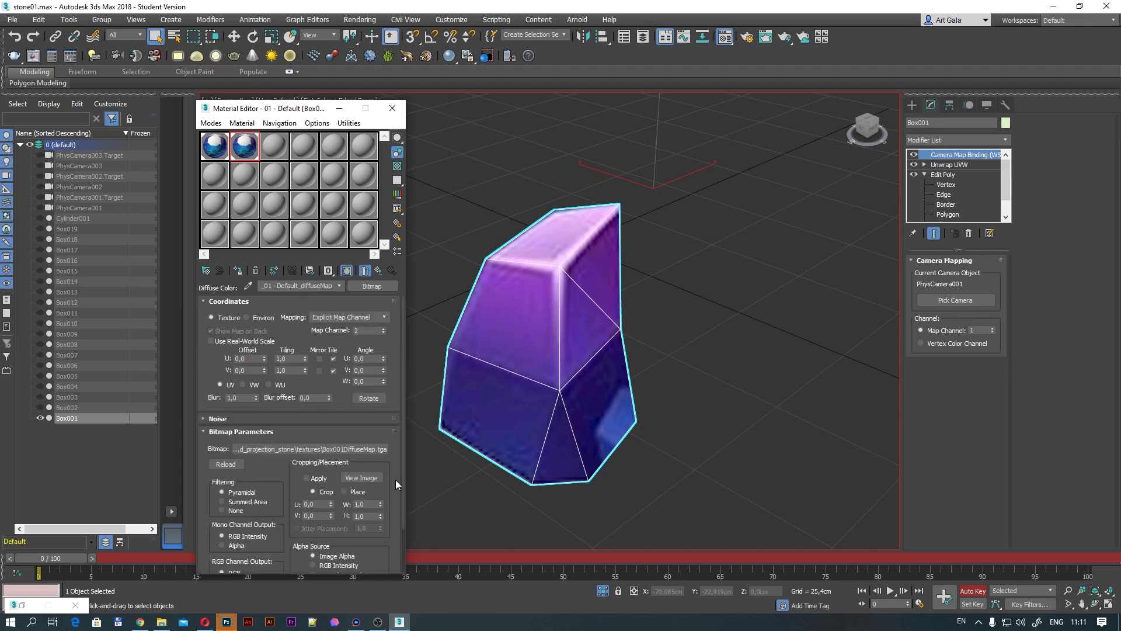
{"action": "left_click", "coordinate": [378, 272]}
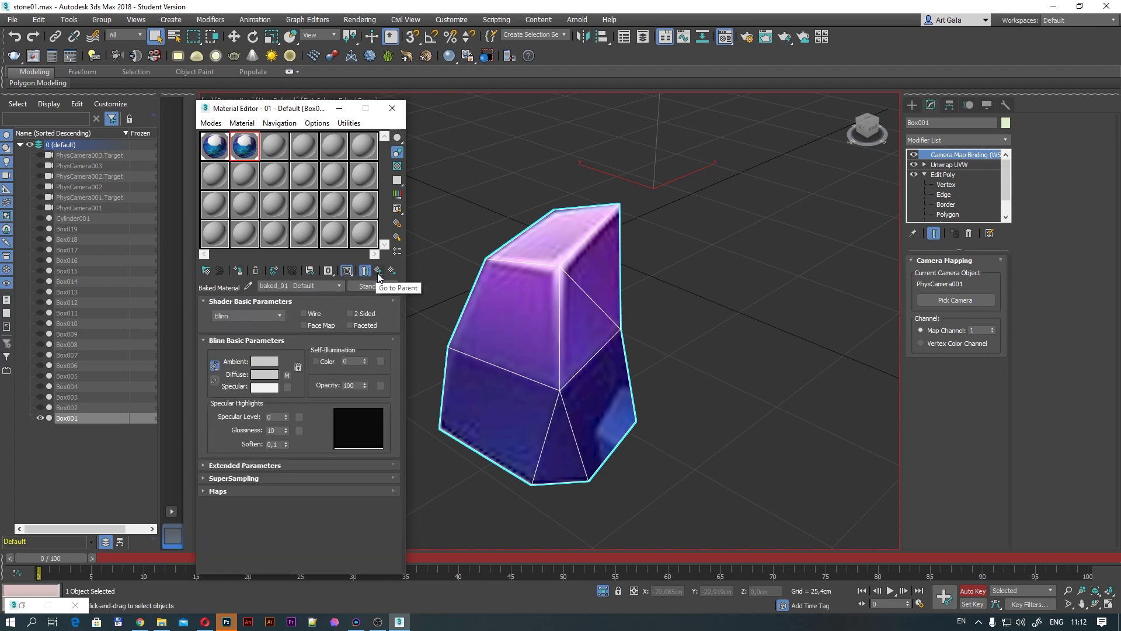
{"action": "left_click", "coordinate": [393, 108]}
Hide edge lines with F4 and orbit around the textured rock.
{"action": "left_click", "coordinate": [727, 360]}
{"action": "mouse_move", "coordinate": [727, 360]}
{"action": "middle_mouse_down", "text": "alt"}
{"action": "mouse_move", "coordinate": [650, 356]}
{"action": "mouse_move", "coordinate": [723, 355]}
{"action": "middle_mouse_up", "text": "alt"}
{"action": "key", "text": "F4"}
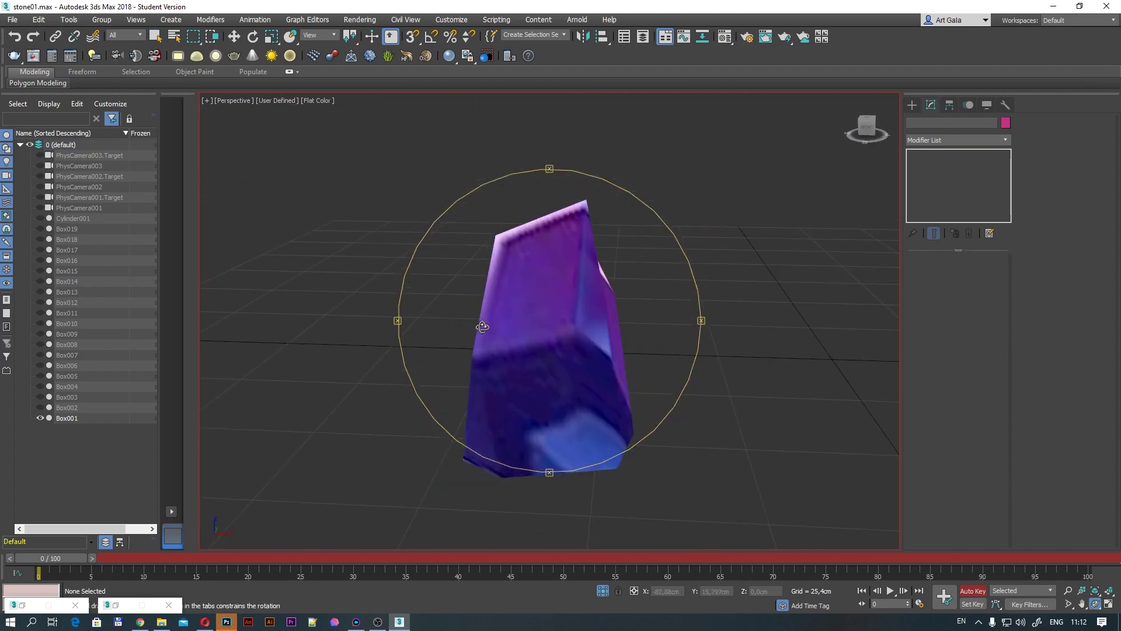
{"action": "mouse_move", "coordinate": [482, 327]}
{"action": "middle_mouse_down", "text": "alt"}
{"action": "mouse_move", "coordinate": [563, 331]}
{"action": "mouse_move", "coordinate": [534, 335]}
{"action": "middle_mouse_up", "text": "alt"}
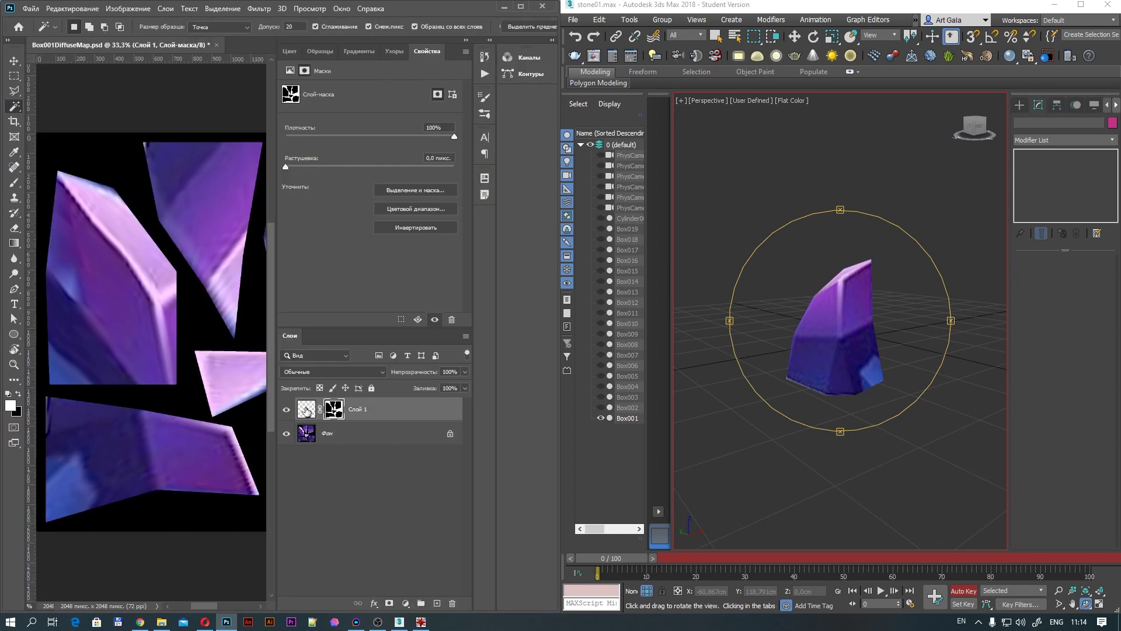
Target the layer image, hide panels, shrink the brush, and orbit to check the rock.
{"action": "left_click", "coordinate": [306, 410]}
{"action": "key", "text": "Tab"}
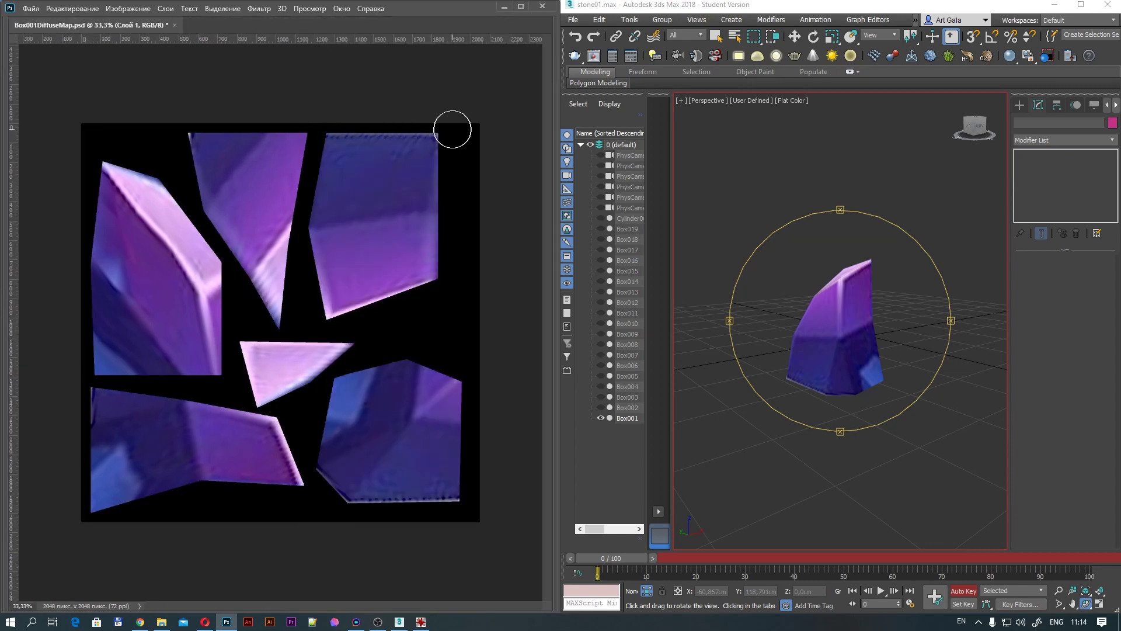
{"action": "right_click", "coordinate": [892, 368]}
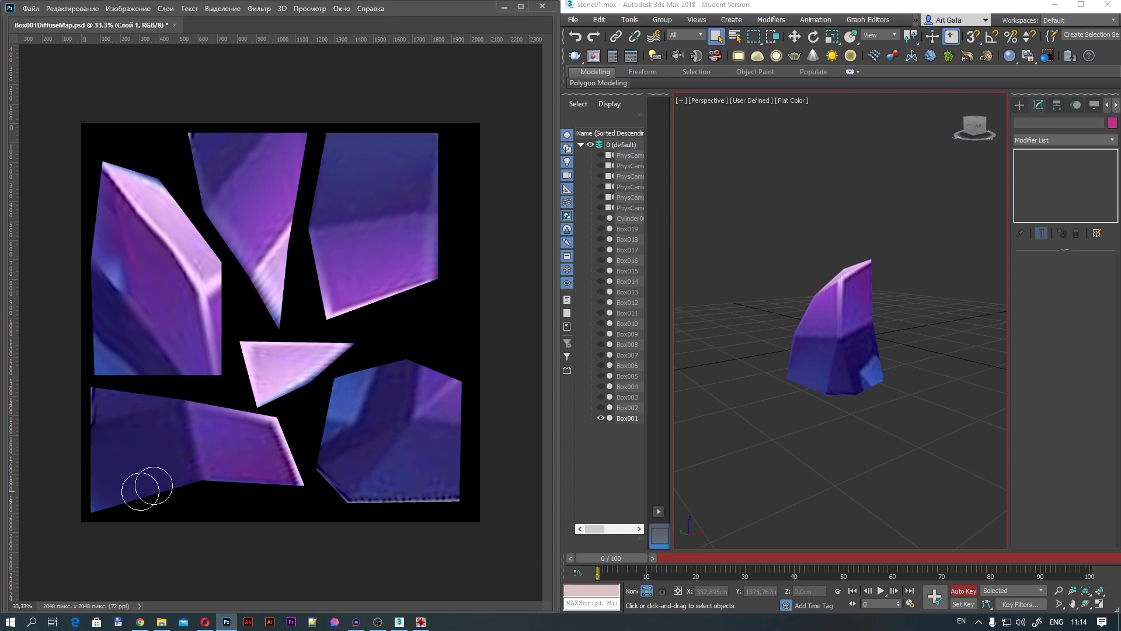
{"action": "key", "text": "bracketleft"}
{"action": "key", "text": "bracketleft"}
{"action": "key", "text": "bracketleft"}
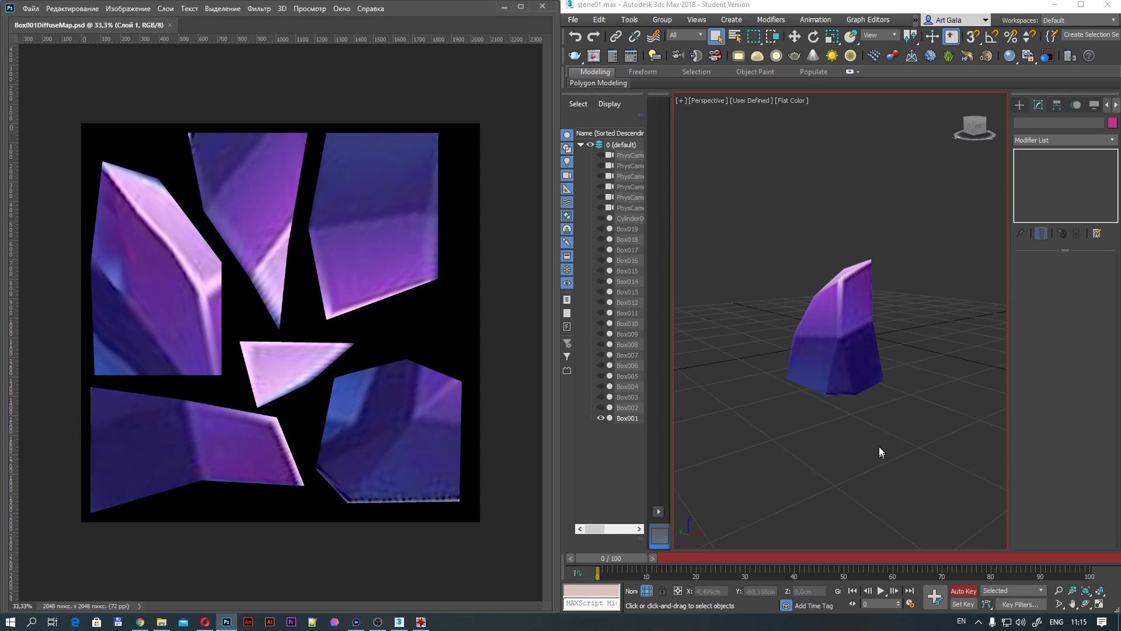
{"action": "key", "text": "ctrl+r"}
{"action": "mouse_move", "coordinate": [881, 452]}
{"action": "left_mouse_down"}
{"action": "mouse_move", "coordinate": [856, 371]}
{"action": "mouse_move", "coordinate": [776, 355]}
{"action": "mouse_move", "coordinate": [953, 334]}
{"action": "left_mouse_up"}
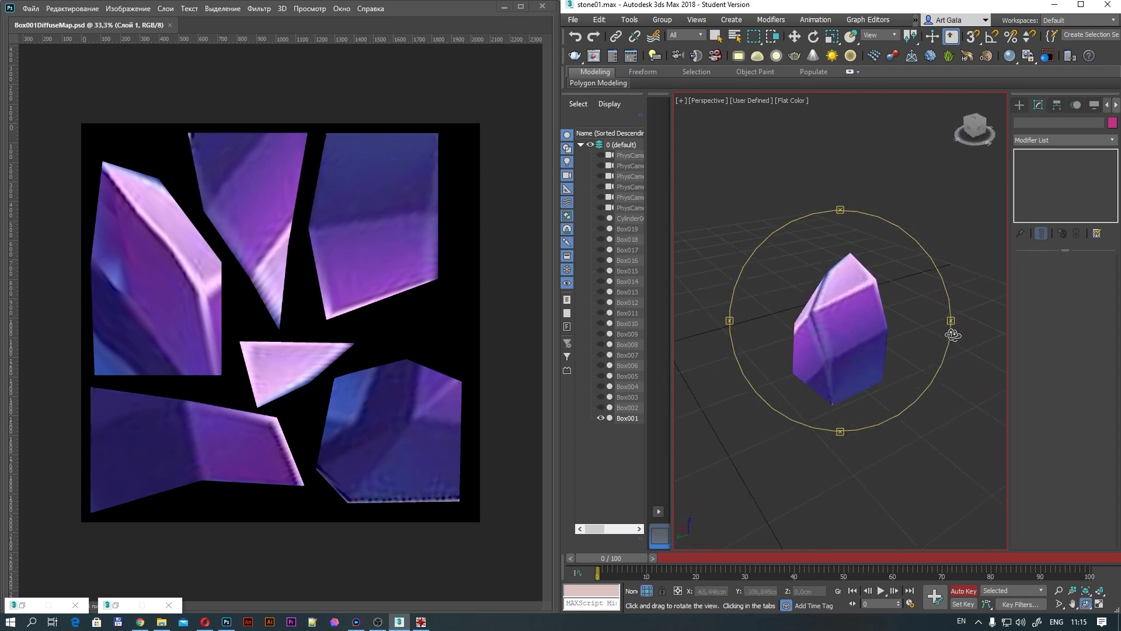
{"action": "left_click", "coordinate": [467, 503]}
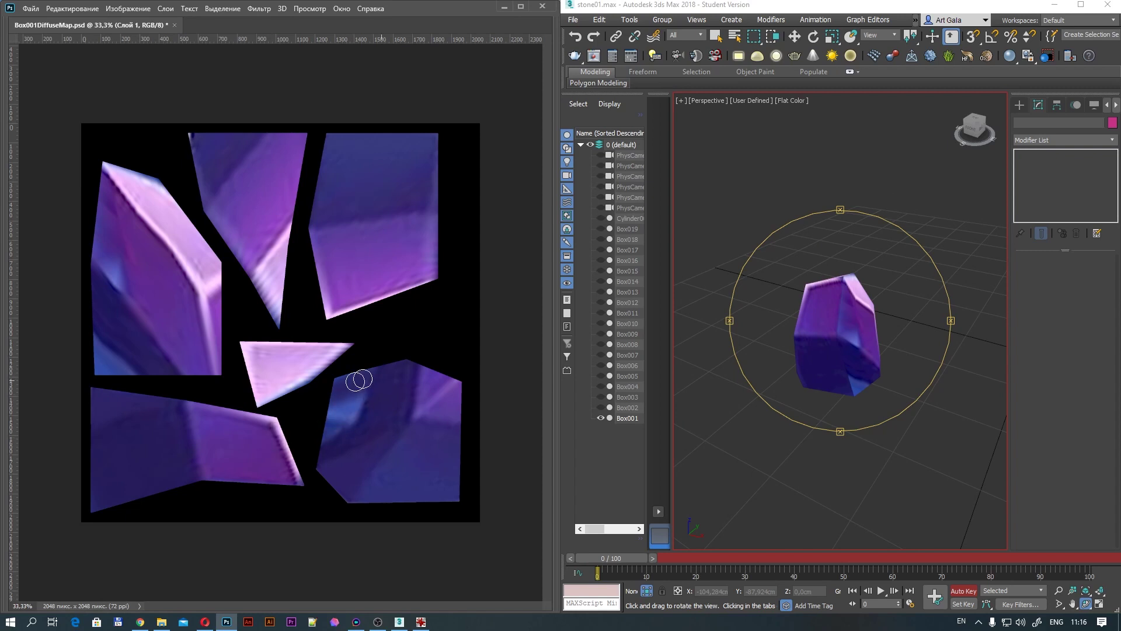
{"action": "mouse_move", "coordinate": [808, 357]}
{"action": "left_mouse_down"}
{"action": "mouse_move", "coordinate": [785, 346]}
{"action": "mouse_move", "coordinate": [911, 333]}
{"action": "left_mouse_up"}
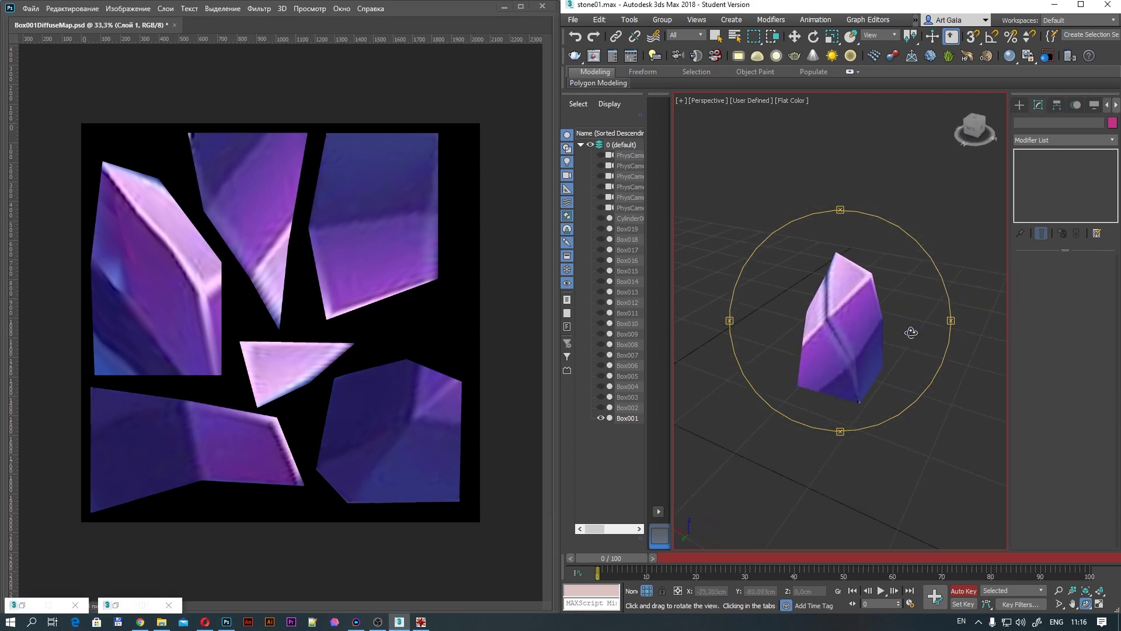
Inspect the stone's UV layout, then orbit around it to review the texture.
{"action": "left_click", "coordinate": [835, 339]}
{"action": "left_click", "coordinate": [1055, 504]}
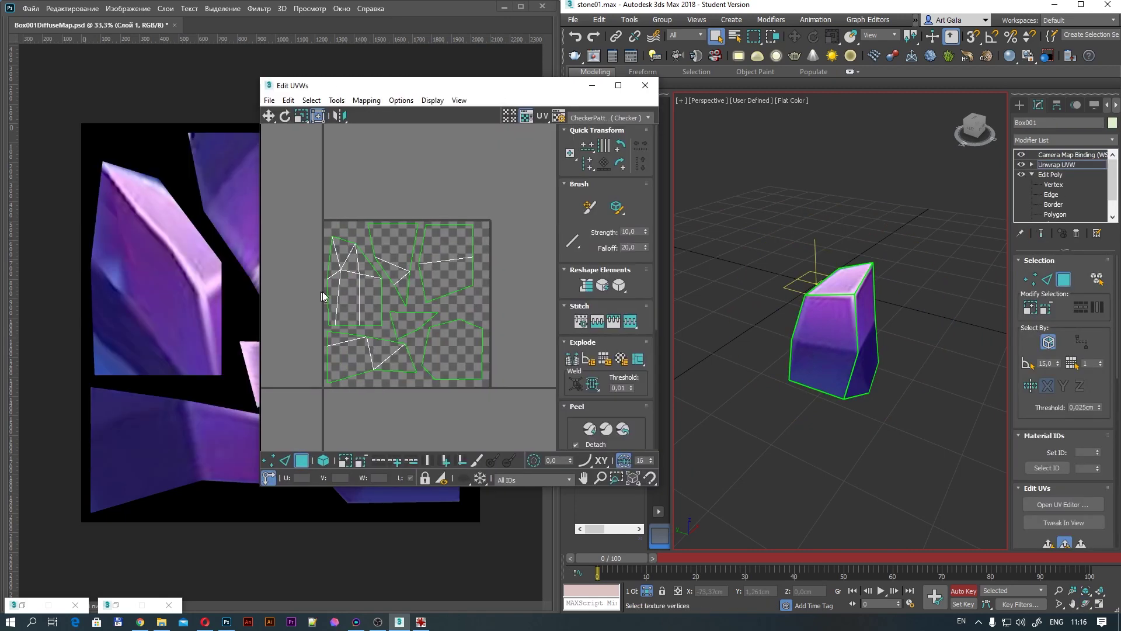
{"action": "left_click", "coordinate": [346, 248]}
{"action": "left_click", "coordinate": [389, 310]}
{"action": "left_click", "coordinate": [644, 85]}
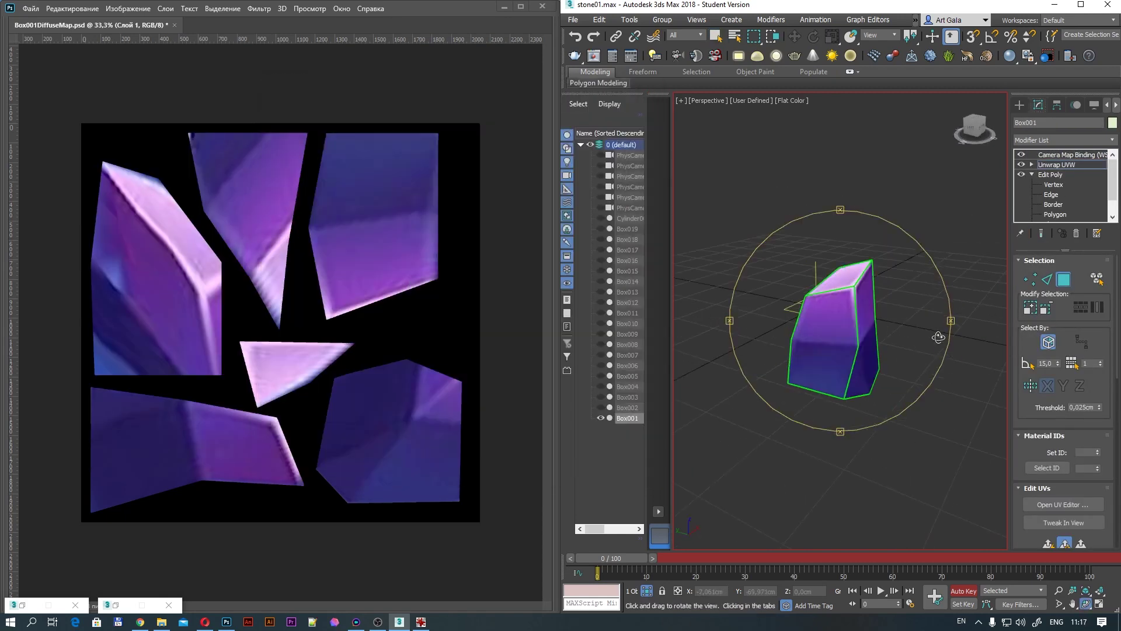
{"action": "mouse_move", "coordinate": [841, 327]}
{"action": "left_mouse_down"}
{"action": "mouse_move", "coordinate": [829, 332]}
{"action": "mouse_move", "coordinate": [841, 384]}
{"action": "mouse_move", "coordinate": [876, 369]}
{"action": "left_mouse_up"}
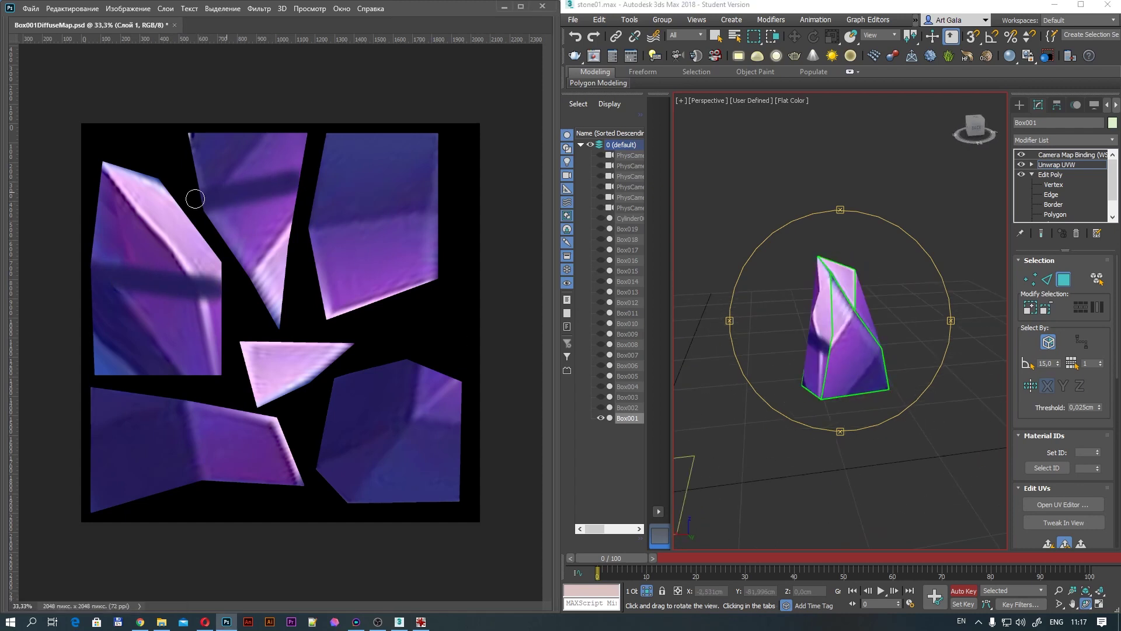
Paint dark strokes over the upper middle and large left pieces and save.
{"action": "left_click", "coordinate": [259, 192]}
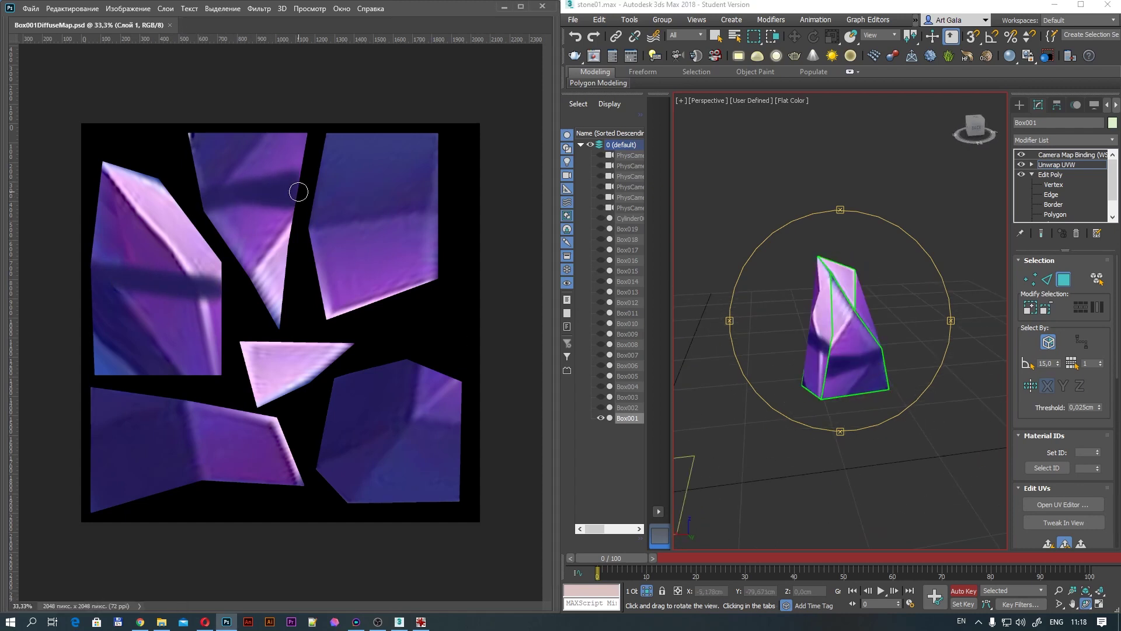
{"action": "left_click_drag", "start_coordinate": [201, 199], "coordinate": [293, 205]}
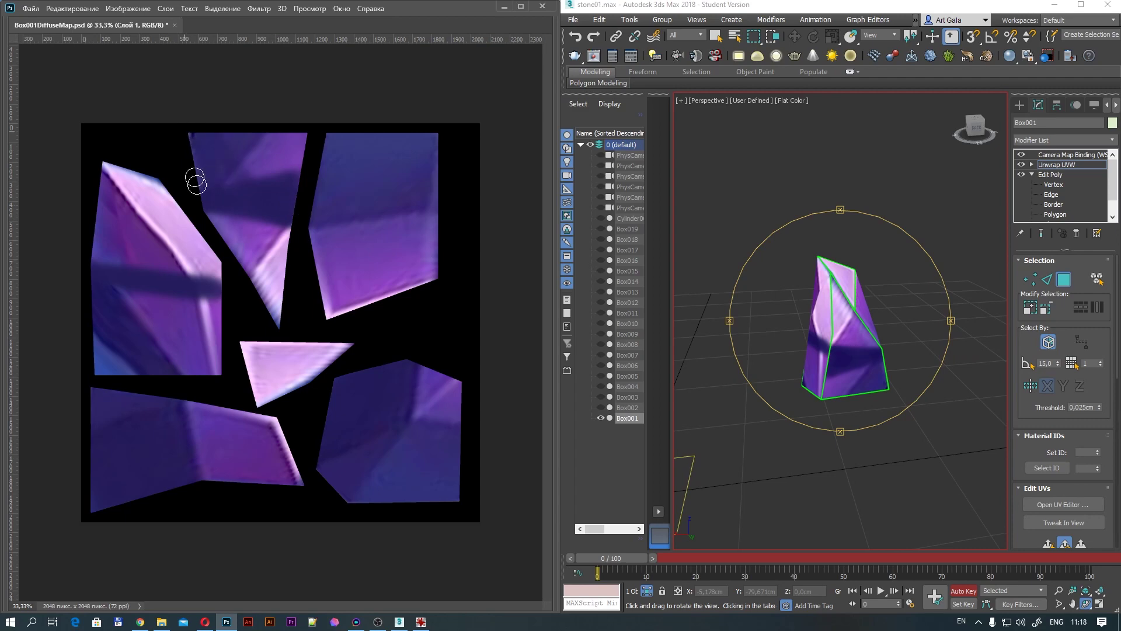
{"action": "left_click_drag", "start_coordinate": [219, 283], "coordinate": [129, 304]}
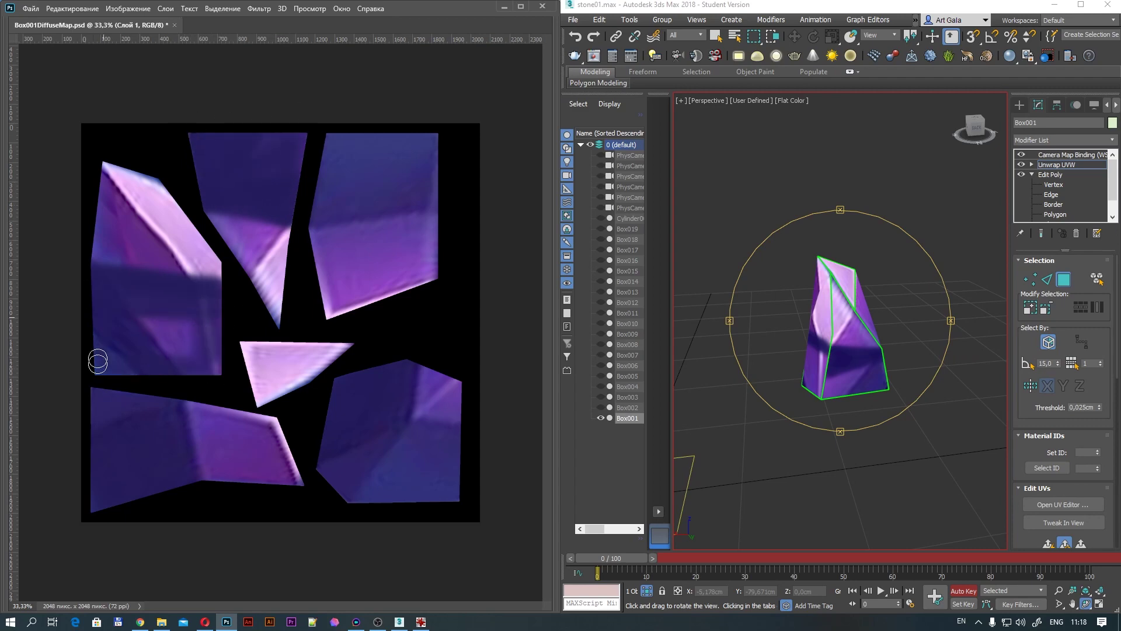
{"action": "left_click_drag", "start_coordinate": [743, 350], "coordinate": [759, 350]}
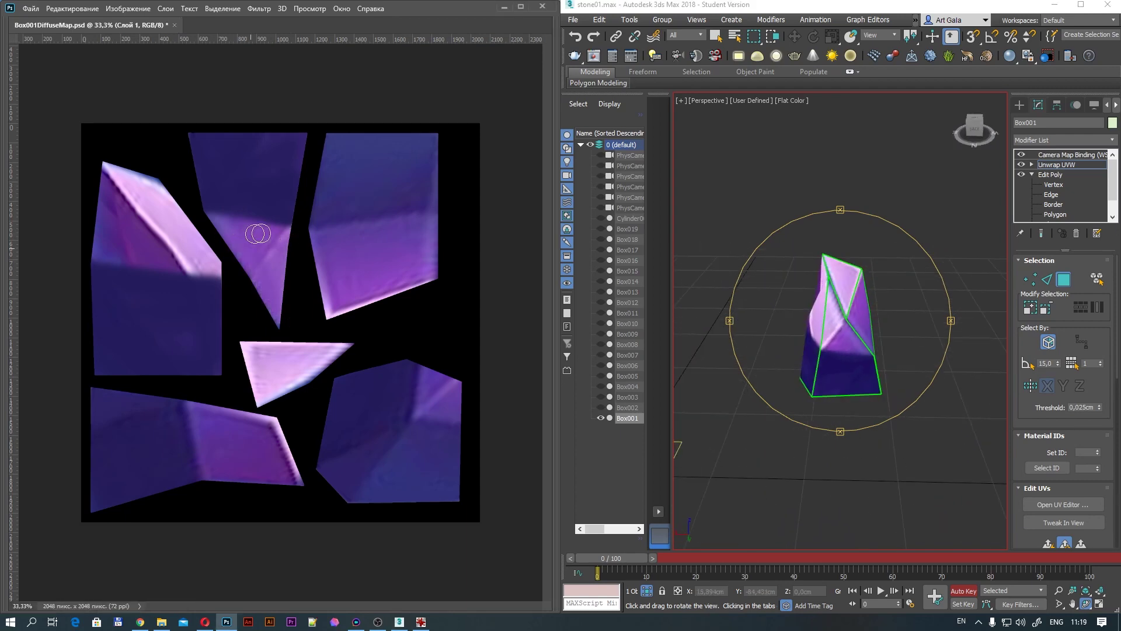
{"action": "key", "text": "ctrl+s"}
{"action": "left_click_drag", "start_coordinate": [865, 330], "coordinate": [931, 318]}
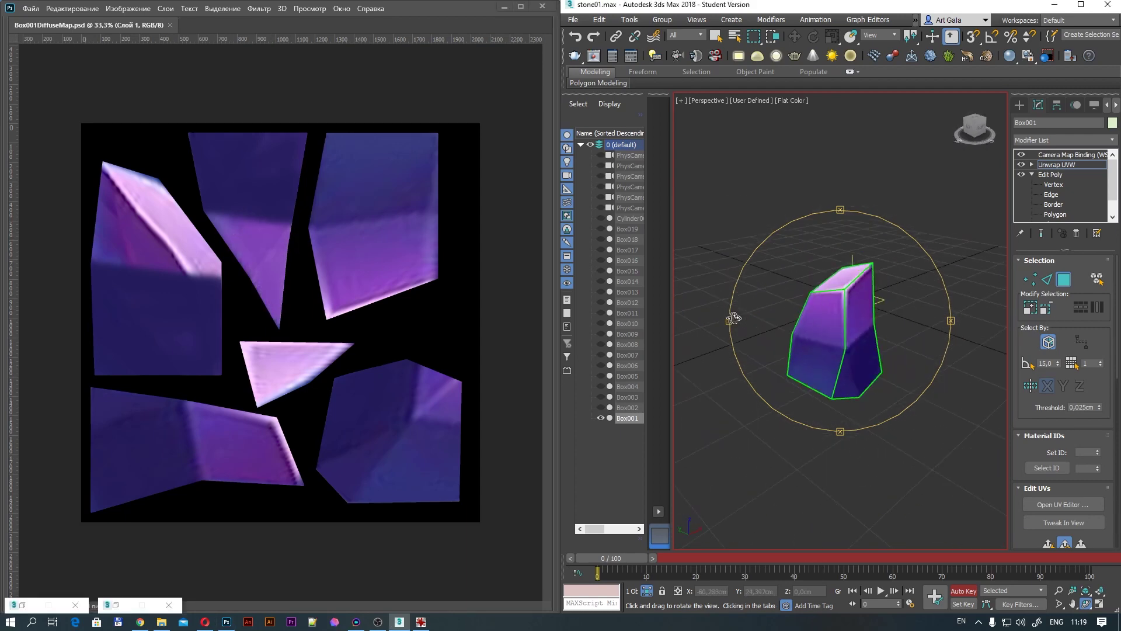
Darken the top-left highlight, save again, and exit isolation to show the whole portal.
{"action": "mouse_move", "coordinate": [132, 247]}
{"action": "left_mouse_down"}
{"action": "mouse_move", "coordinate": [110, 220]}
{"action": "mouse_move", "coordinate": [140, 169]}
{"action": "mouse_move", "coordinate": [154, 174]}
{"action": "left_mouse_up"}
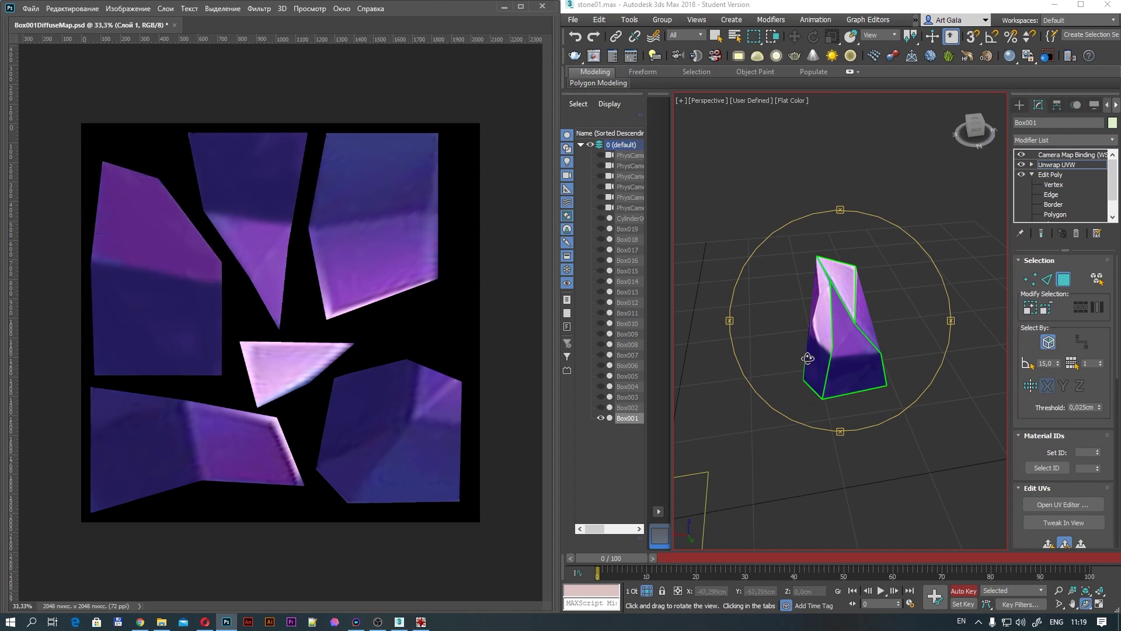
{"action": "key", "text": "ctrl+s"}
{"action": "left_click_drag", "start_coordinate": [808, 358], "coordinate": [796, 337]}
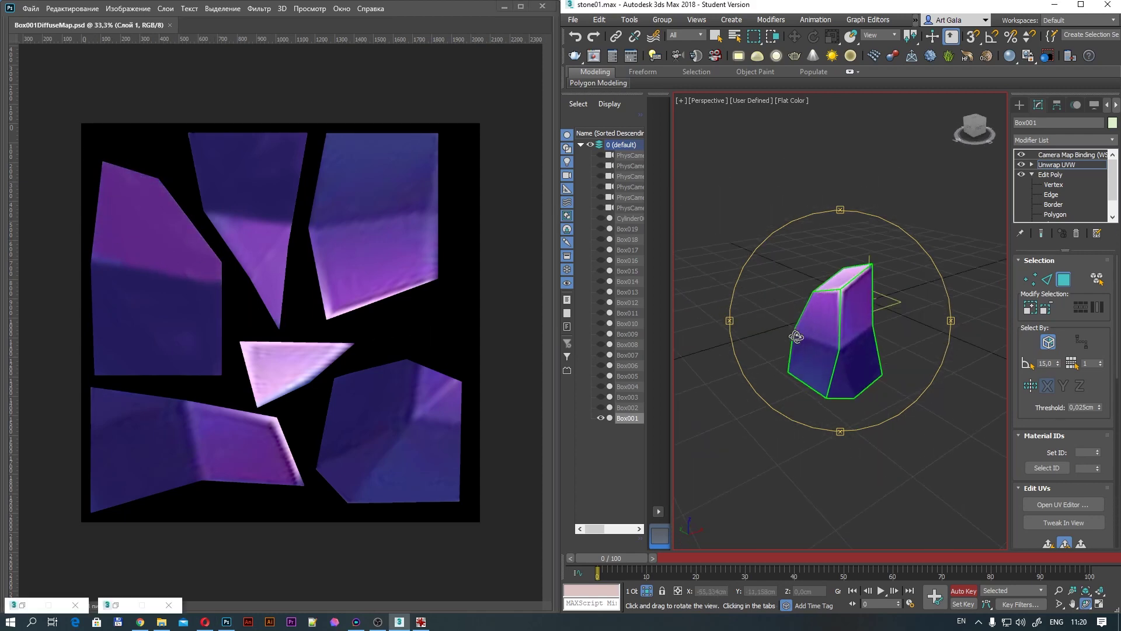
{"action": "key", "text": "alt+q"}
Orbit and zoom around the portal to inspect the rock close up.
{"action": "key", "text": "ctrl+r"}
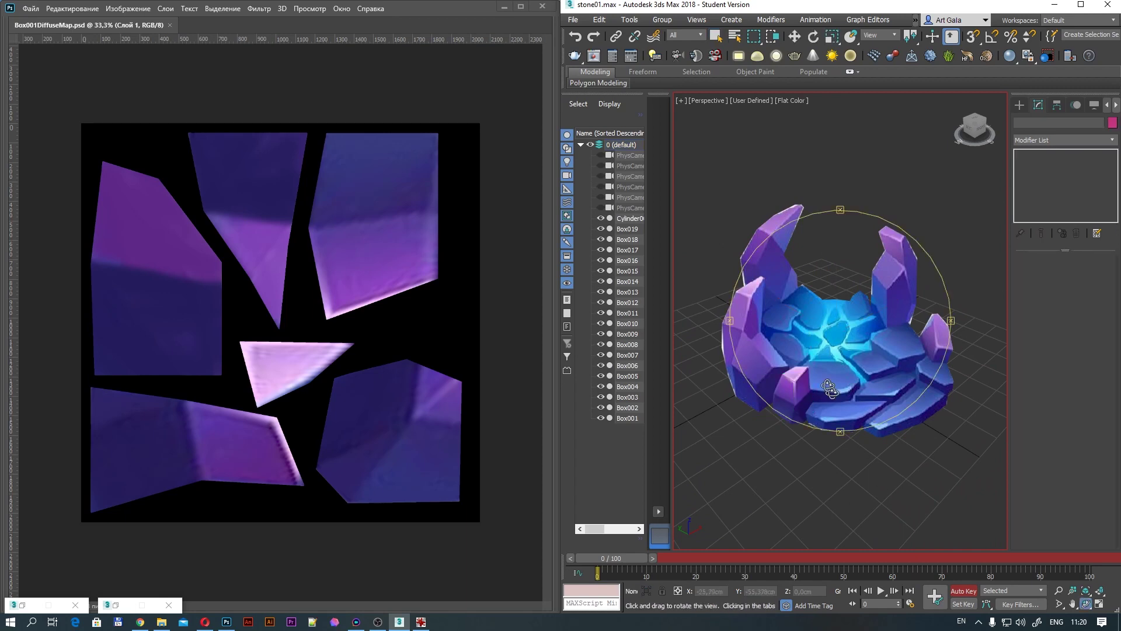
{"action": "left_click_drag", "start_coordinate": [876, 350], "coordinate": [403, 344]}
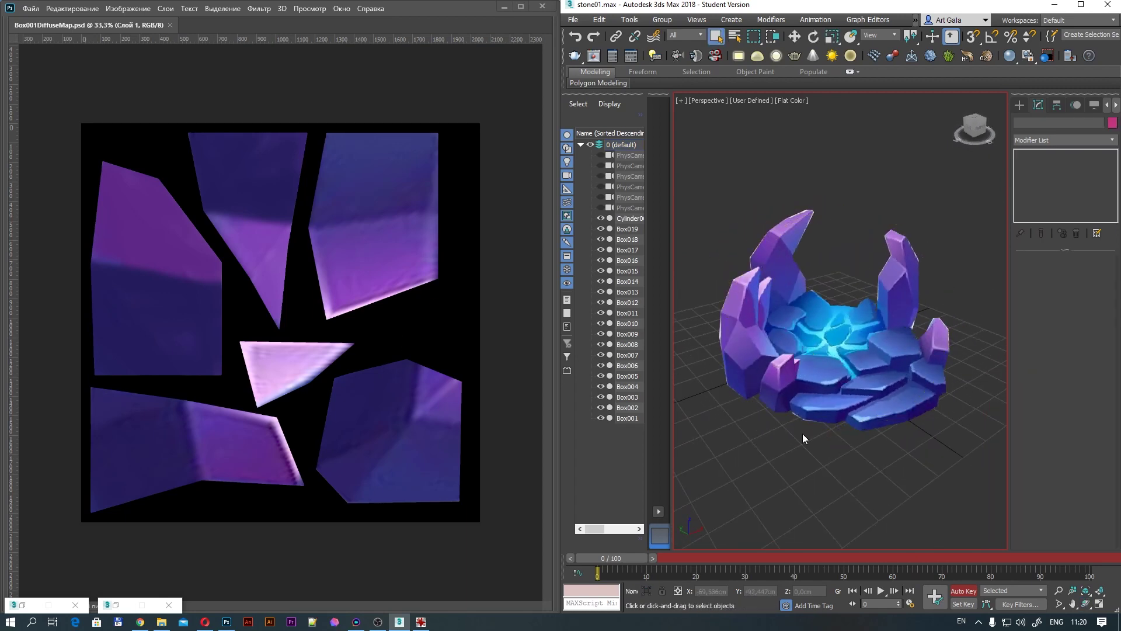
{"action": "key", "text": "ctrl+r"}
{"action": "mouse_move", "coordinate": [803, 438]}
{"action": "left_mouse_down"}
{"action": "mouse_move", "coordinate": [902, 329]}
{"action": "mouse_move", "coordinate": [743, 353]}
{"action": "left_mouse_up"}
{"action": "scroll", "coordinate": [743, 353], "scroll_direction": "up", "scroll_amount": 5}
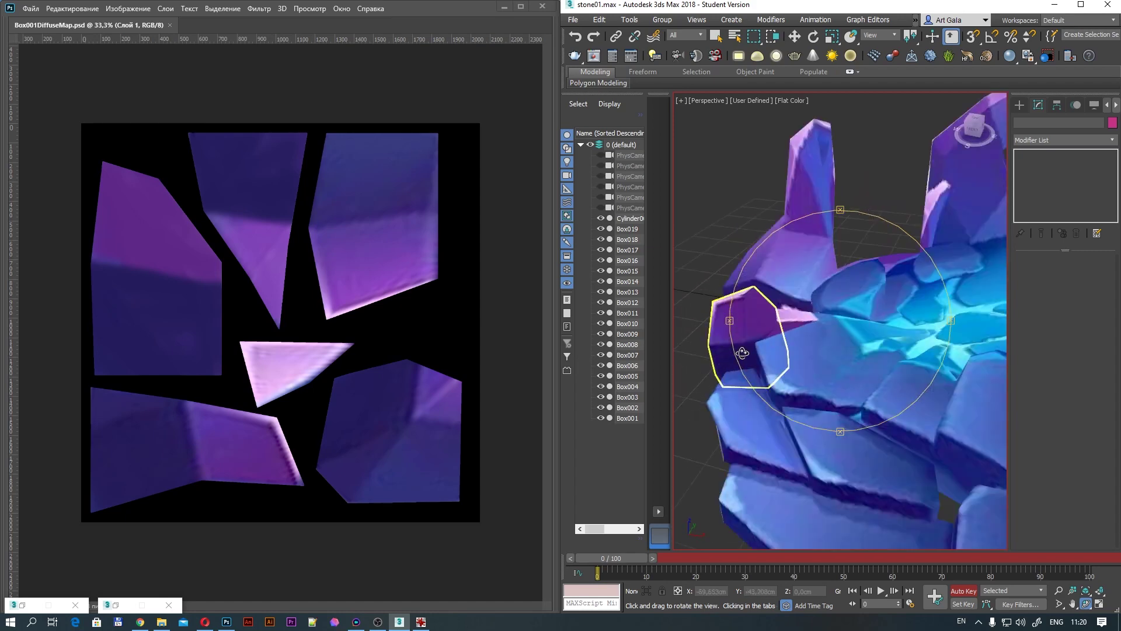
{"action": "scroll", "coordinate": [743, 352], "scroll_direction": "up", "scroll_amount": 5}
{"action": "left_click_drag", "start_coordinate": [829, 363], "coordinate": [834, 360]}
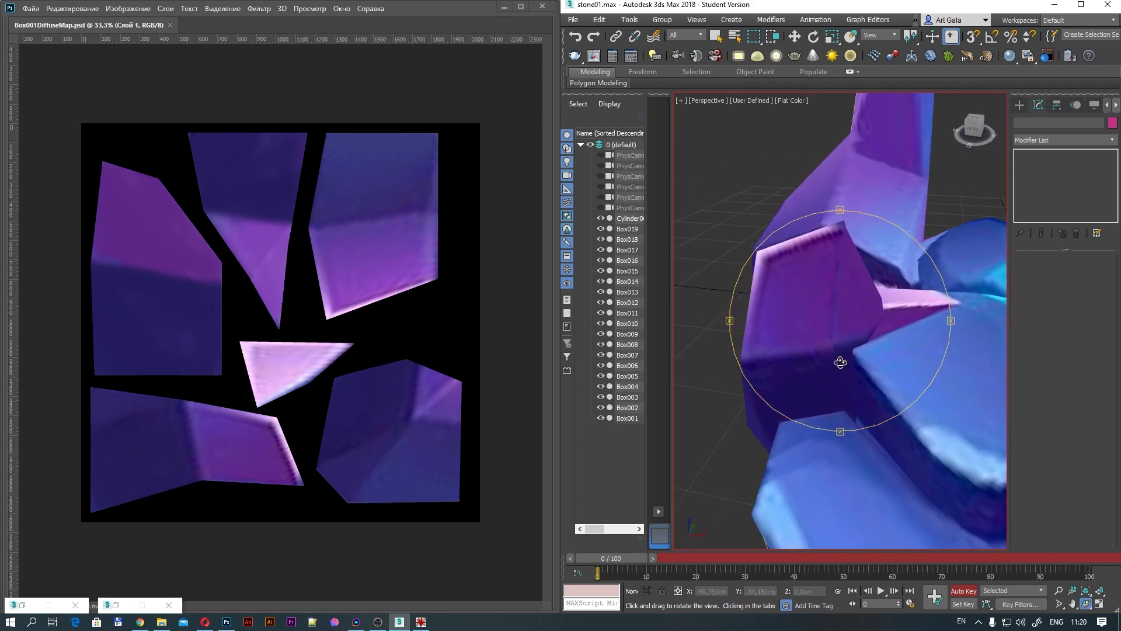
Select the rock Box001, check the texture file, and orbit the stone cluster.
{"action": "key", "text": "q"}
{"action": "left_click", "coordinate": [814, 335]}
{"action": "key", "text": "F4"}
{"action": "left_click", "coordinate": [236, 480]}
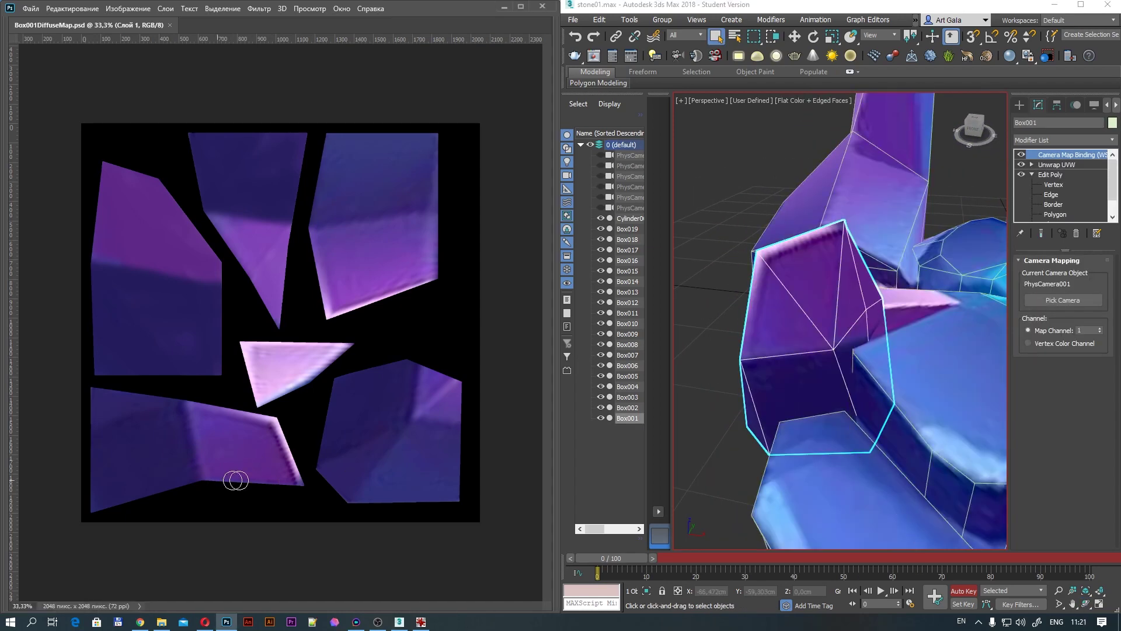
{"action": "left_click", "coordinate": [710, 346]}
{"action": "scroll", "coordinate": [716, 345], "scroll_direction": "down", "scroll_amount": 5}
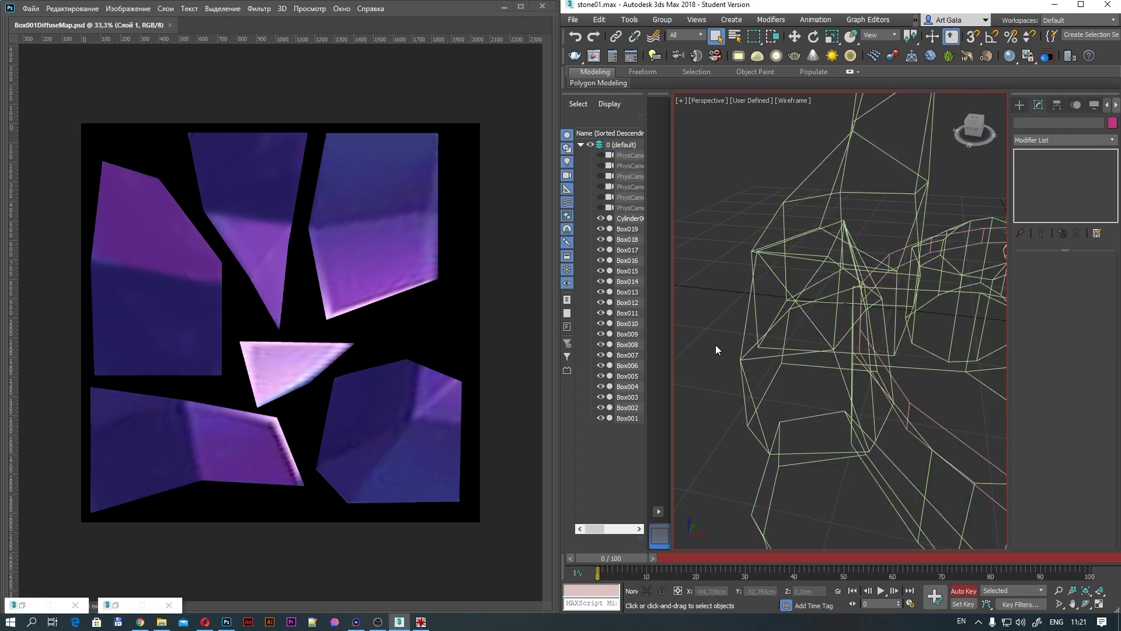
{"action": "key", "text": "F4"}
{"action": "key", "text": "ctrl+r"}
{"action": "left_click_drag", "start_coordinate": [780, 361], "coordinate": [900, 354]}
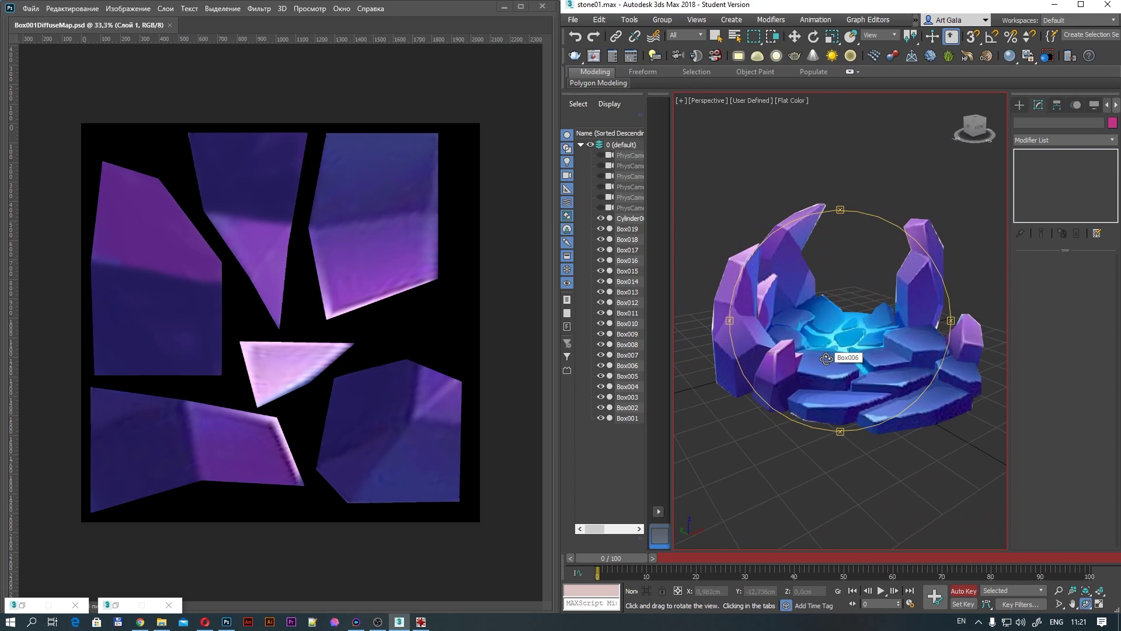
{"action": "left_click_drag", "start_coordinate": [799, 340], "coordinate": [815, 349]}
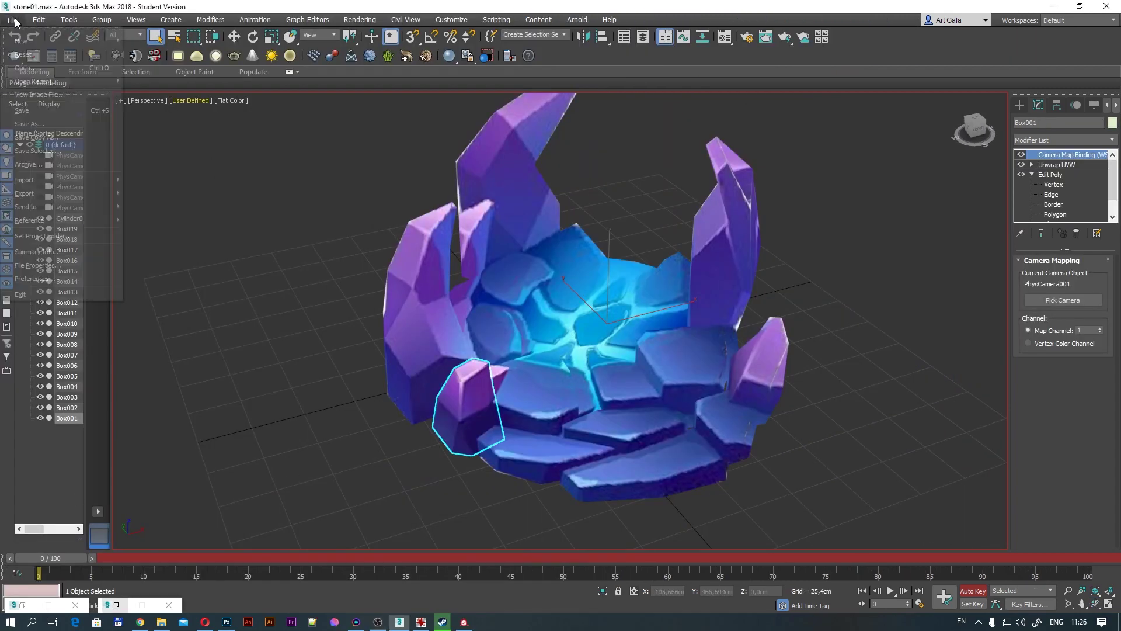
Export the selected Box001 as m01.FBX into a new models folder in 3d_projection_stone.
{"action": "left_click", "coordinate": [12, 20]}
{"action": "left_click", "coordinate": [171, 216]}
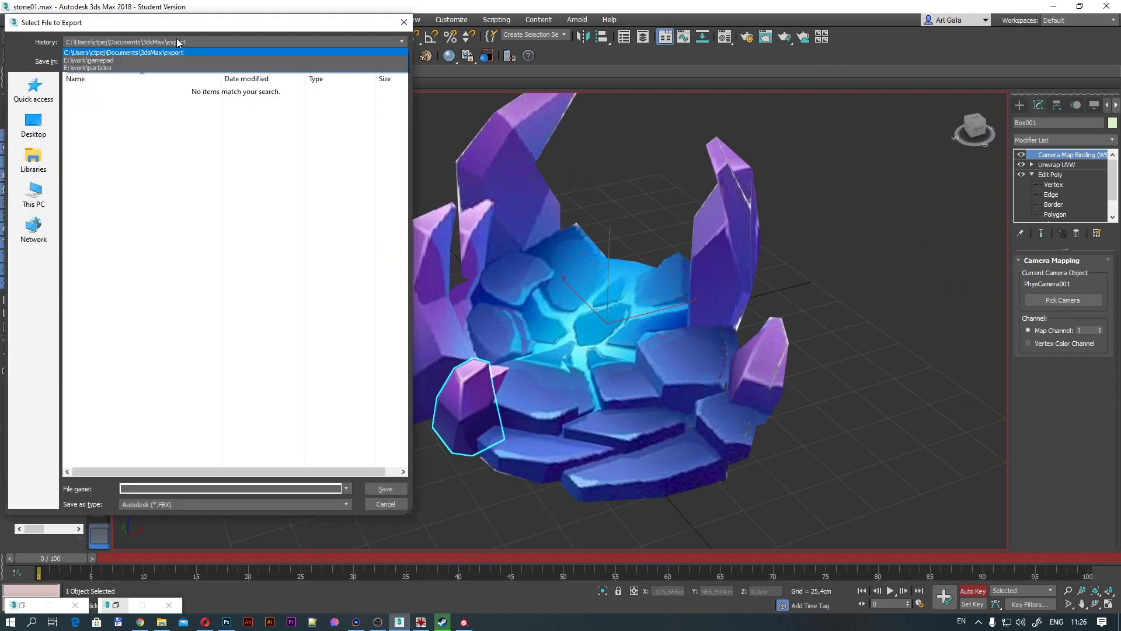
{"action": "left_click", "coordinate": [40, 201]}
{"action": "double_click", "coordinate": [93, 105]}
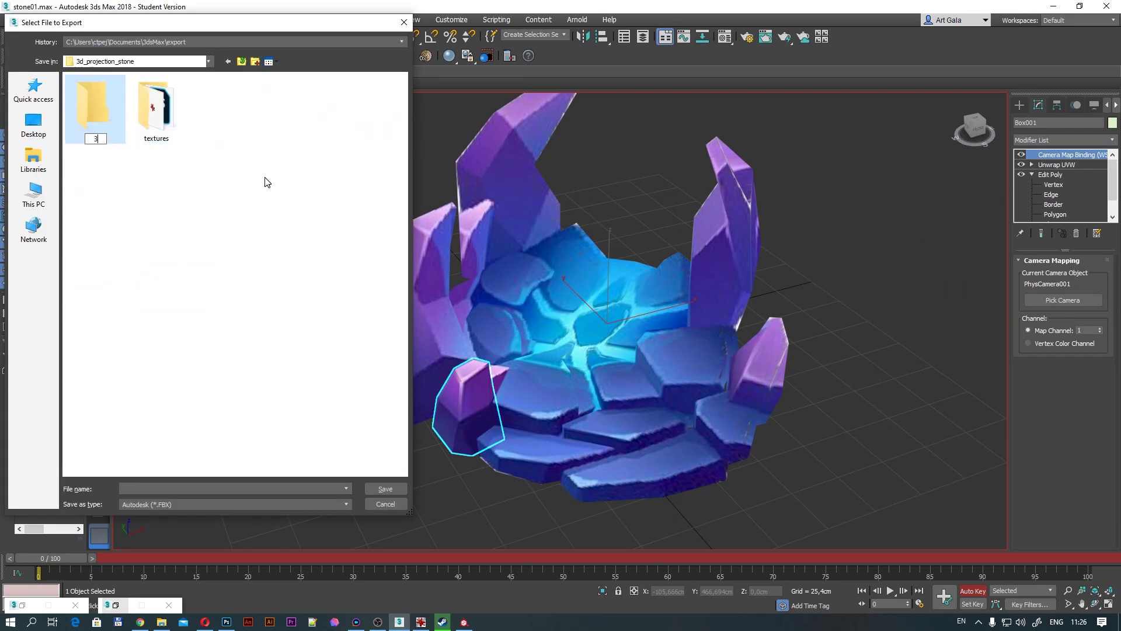
{"action": "type", "text": "dels"}
{"action": "key", "text": "Return"}
{"action": "key", "text": "Return"}
{"action": "type", "text": "m01"}
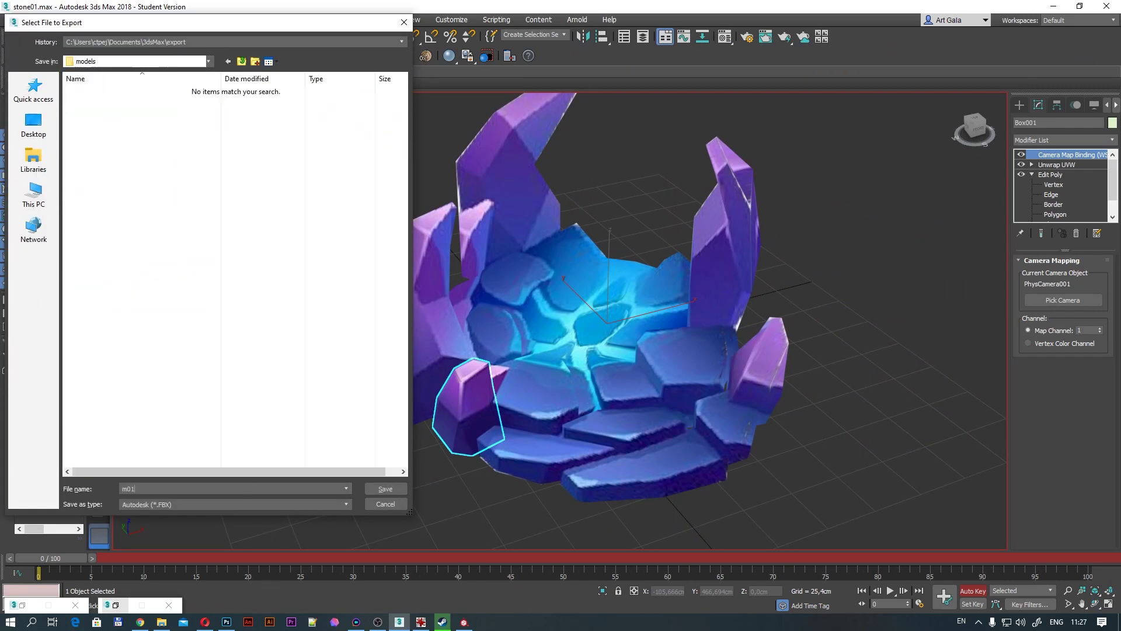
{"action": "key", "text": "Return"}
{"action": "key", "text": "Return"}
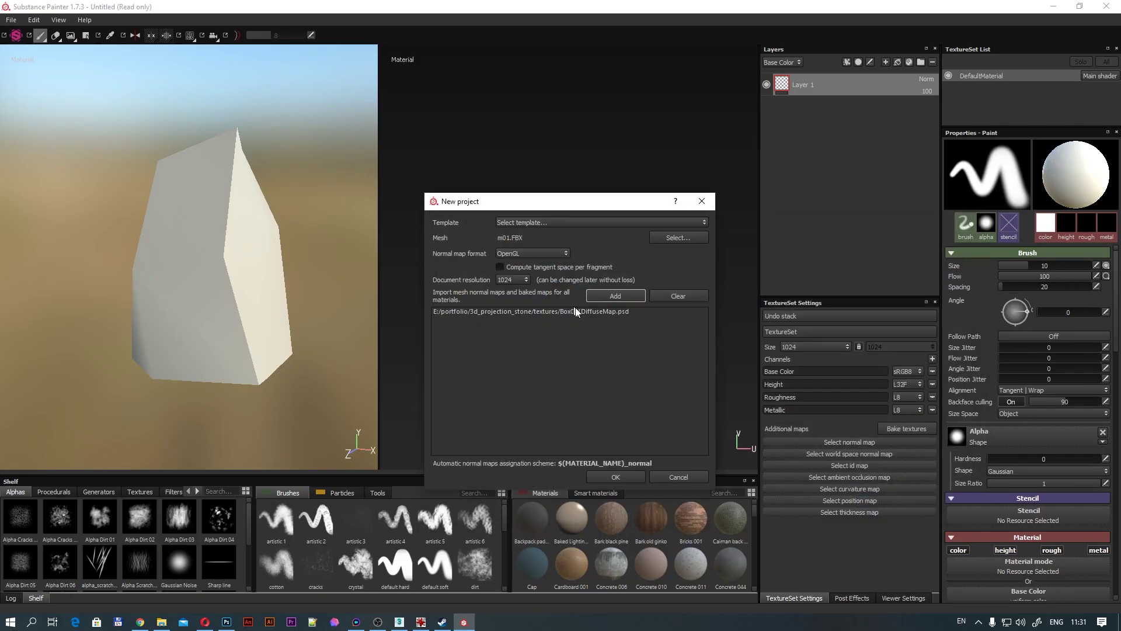
Confirm the new Painter project using the m01.FBX mesh and Box001DiffuseMap.psd.
{"action": "left_click", "coordinate": [613, 293]}
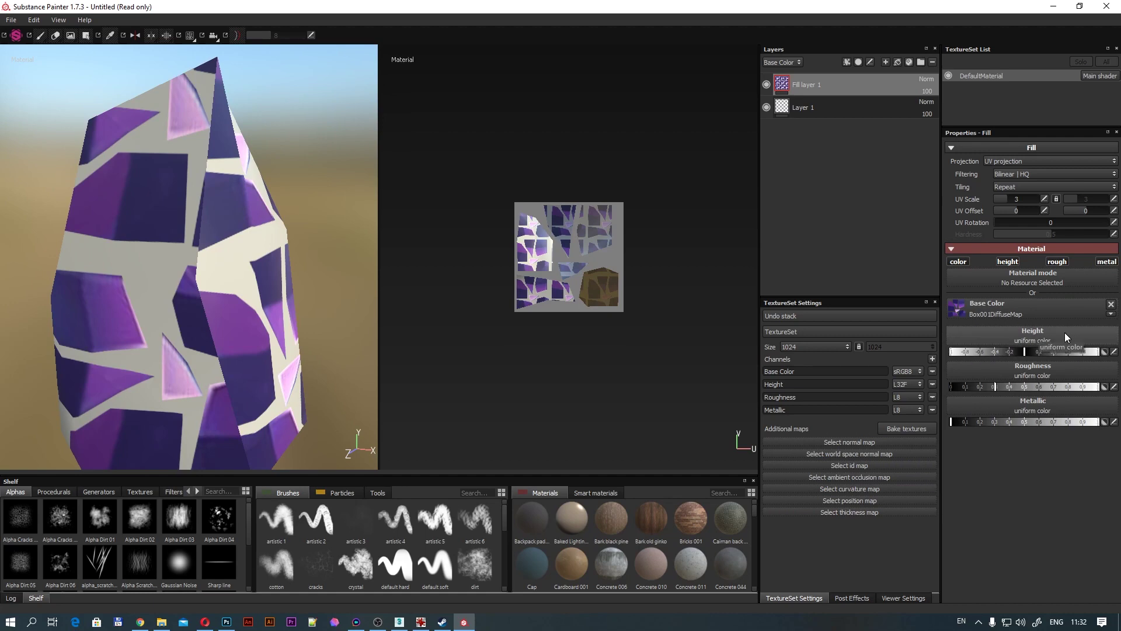
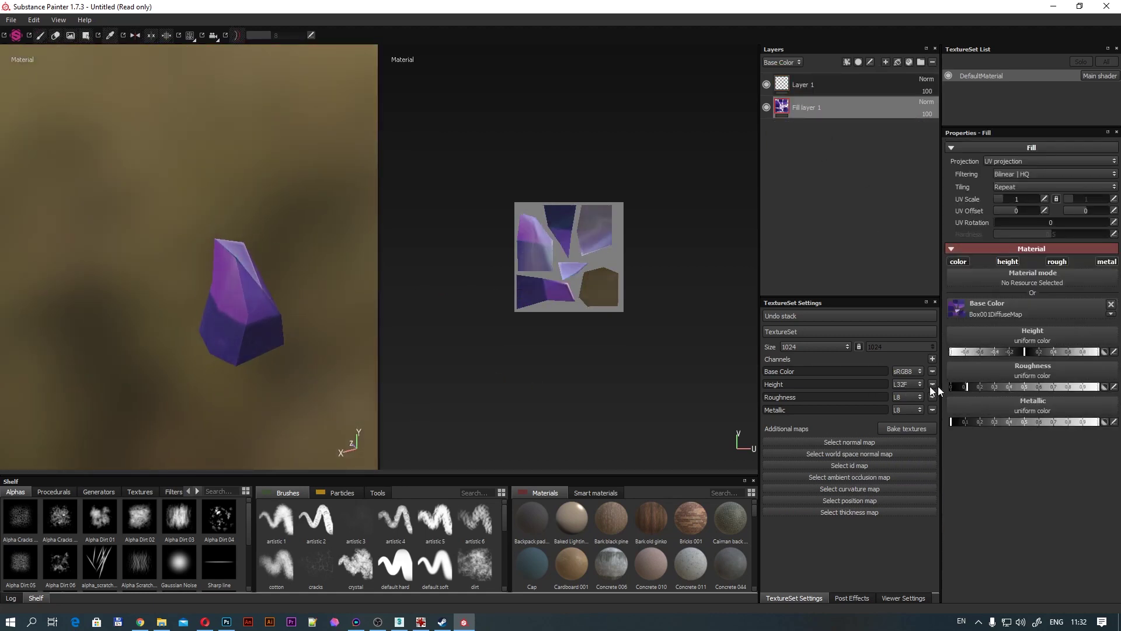
On Layer 1, view only the Base Color channel and enlarge the brush to 24.58.
{"action": "left_click", "coordinate": [812, 83]}
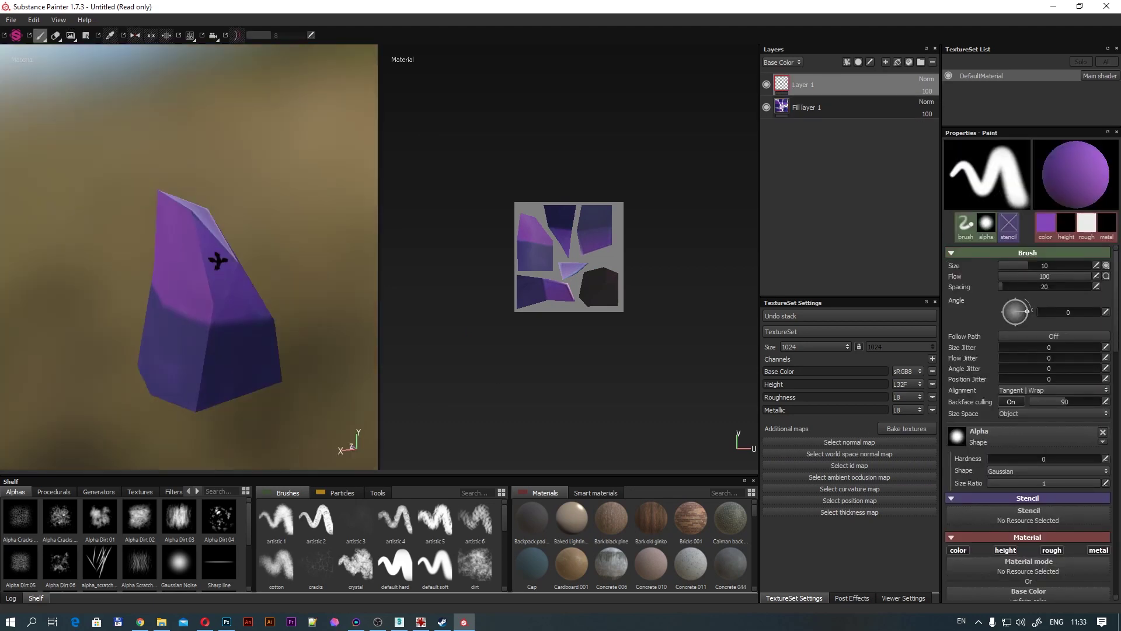
{"action": "key", "text": "c"}
{"action": "right_click_drag", "start_coordinate": [293, 290], "coordinate": [327, 291], "text": "ctrl"}
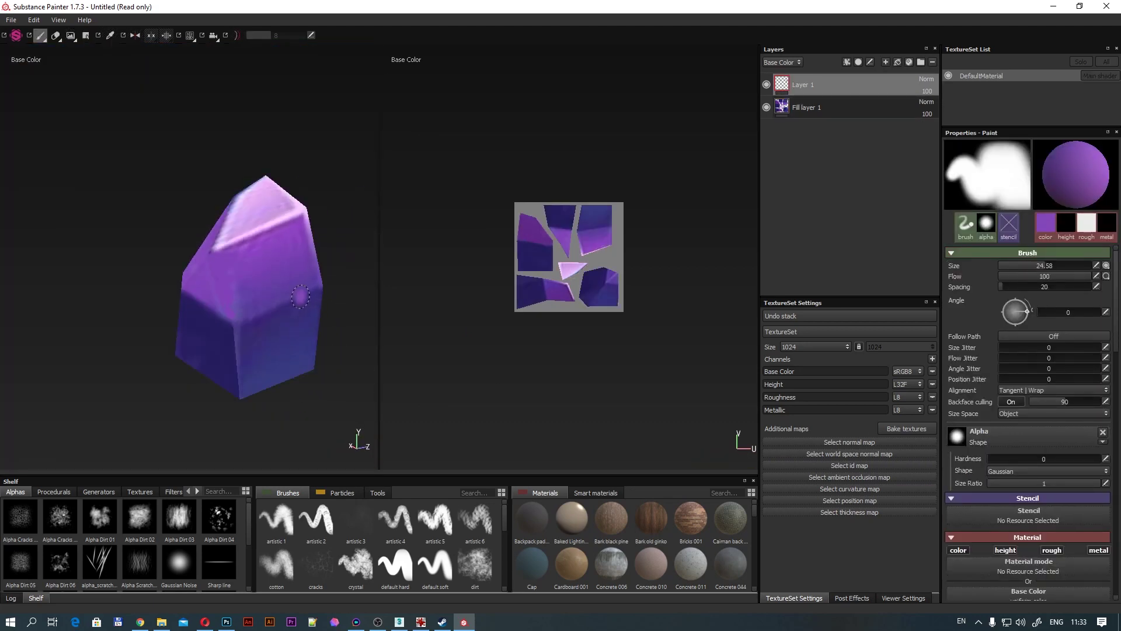
{"action": "mouse_move", "coordinate": [327, 290]}
{"action": "left_mouse_down", "text": "alt"}
{"action": "mouse_move", "coordinate": [206, 271]}
{"action": "mouse_move", "coordinate": [165, 332]}
{"action": "mouse_move", "coordinate": [211, 239]}
{"action": "left_mouse_up", "text": "alt"}
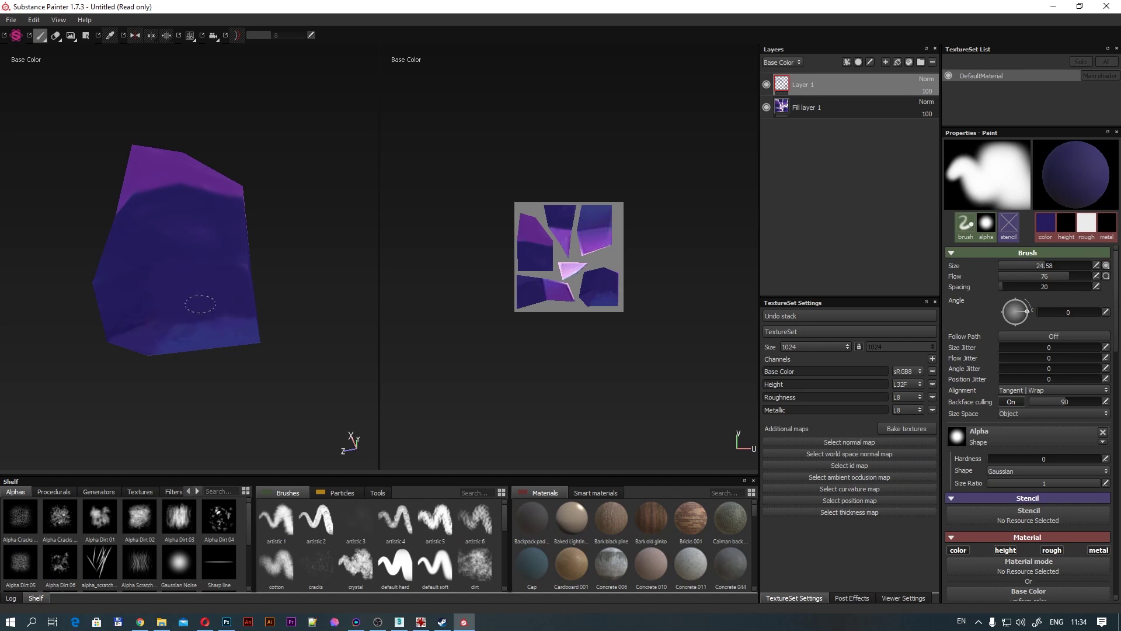
{"action": "left_click_drag", "start_coordinate": [255, 322], "coordinate": [276, 306], "text": "alt"}
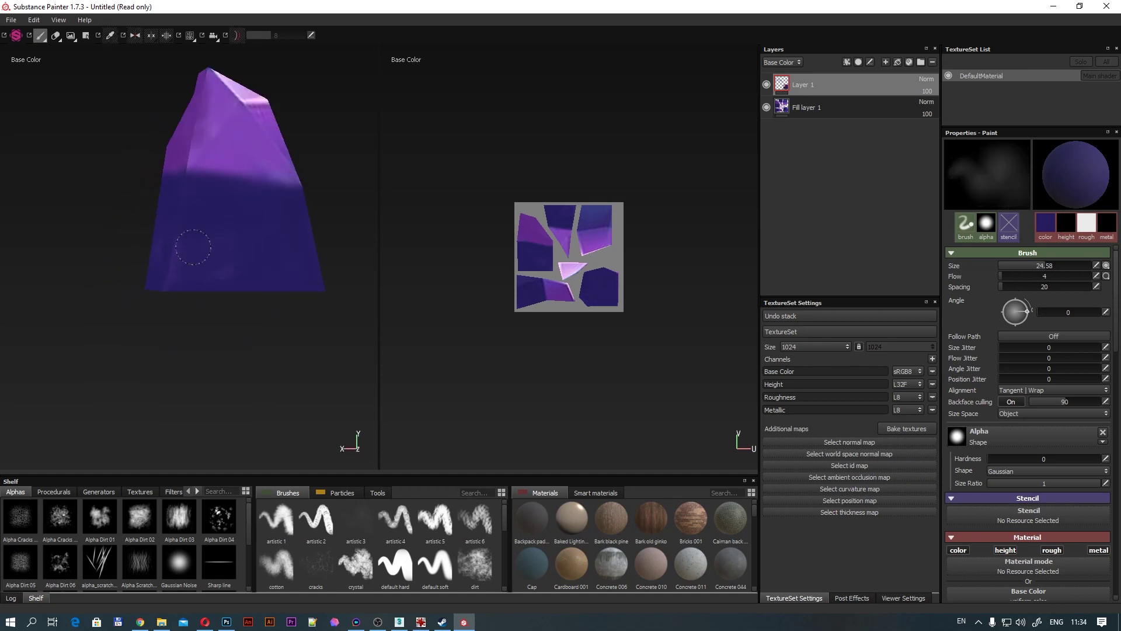
{"action": "mouse_move", "coordinate": [193, 247]}
{"action": "left_mouse_down", "text": "alt"}
{"action": "mouse_move", "coordinate": [203, 239]}
{"action": "mouse_move", "coordinate": [293, 250]}
{"action": "mouse_move", "coordinate": [243, 251]}
{"action": "mouse_move", "coordinate": [288, 296]}
{"action": "mouse_move", "coordinate": [243, 299]}
{"action": "mouse_move", "coordinate": [182, 263]}
{"action": "left_mouse_up", "text": "alt"}
Paint light-pink highlights and purple shading on the crystal with colours sampled from the model.
{"action": "key", "text": "p"}
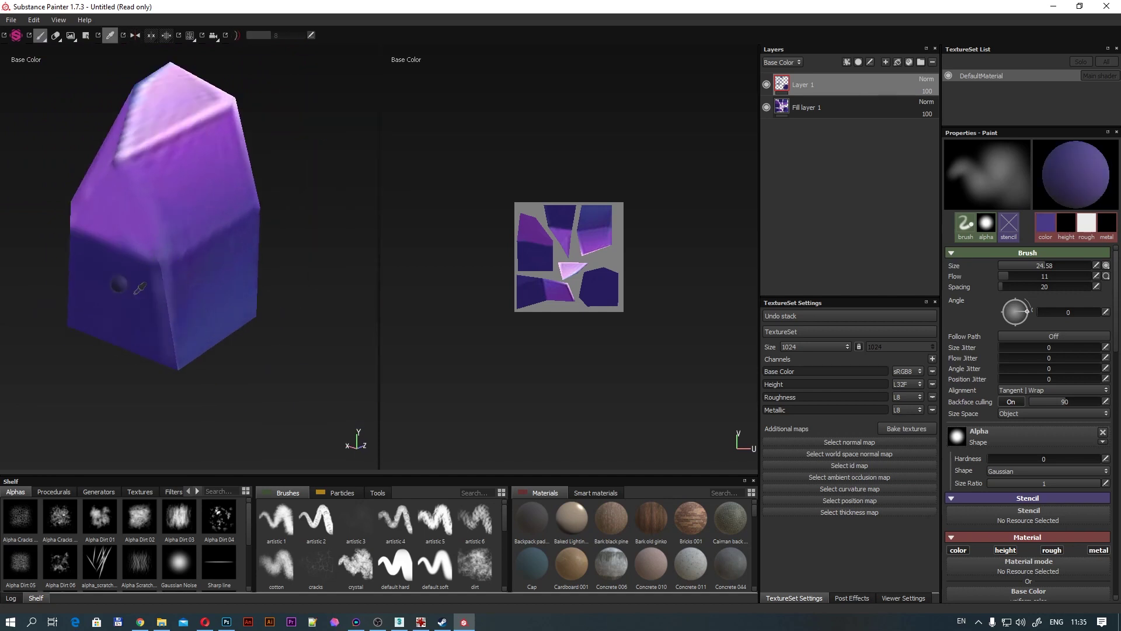
{"action": "mouse_move", "coordinate": [115, 293]}
{"action": "left_mouse_down", "text": "alt"}
{"action": "mouse_move", "coordinate": [62, 271]}
{"action": "mouse_move", "coordinate": [208, 180]}
{"action": "left_mouse_up", "text": "alt"}
{"action": "left_click", "coordinate": [207, 179]}
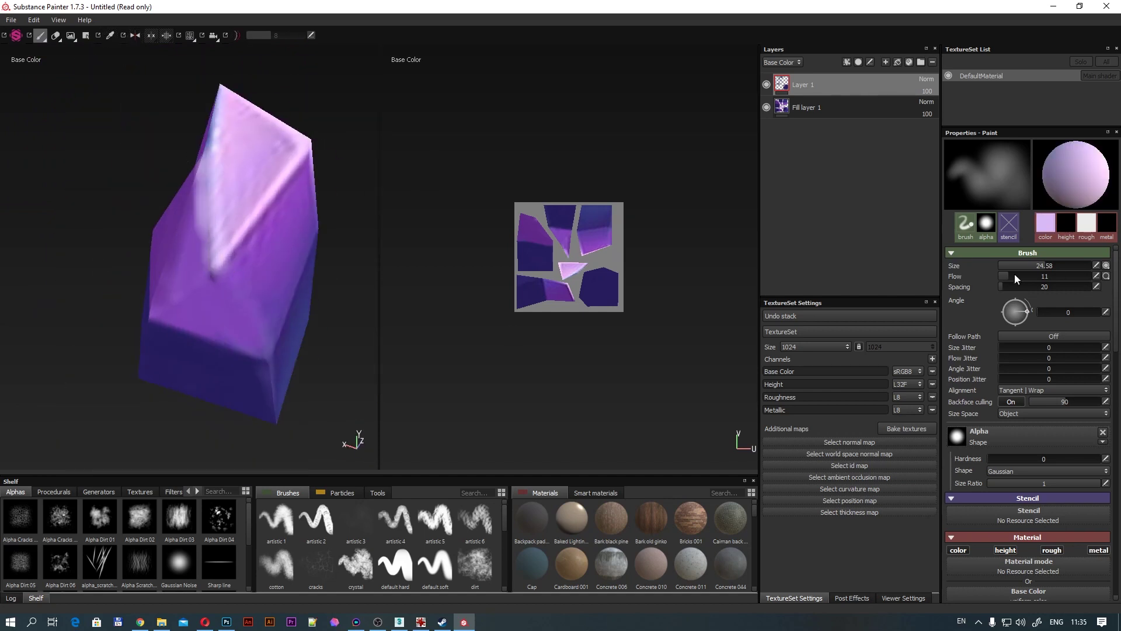
{"action": "mouse_move", "coordinate": [175, 263]}
{"action": "left_mouse_down", "text": "alt"}
{"action": "mouse_move", "coordinate": [253, 327]}
{"action": "mouse_move", "coordinate": [247, 276]}
{"action": "left_mouse_up", "text": "alt"}
{"action": "left_click", "coordinate": [214, 295]}
{"action": "left_click", "coordinate": [246, 188]}
{"action": "mouse_move", "coordinate": [247, 197]}
{"action": "left_mouse_down", "text": "alt"}
{"action": "mouse_move", "coordinate": [232, 169]}
{"action": "mouse_move", "coordinate": [204, 191]}
{"action": "left_mouse_up", "text": "alt"}
{"action": "left_click", "coordinate": [233, 169]}
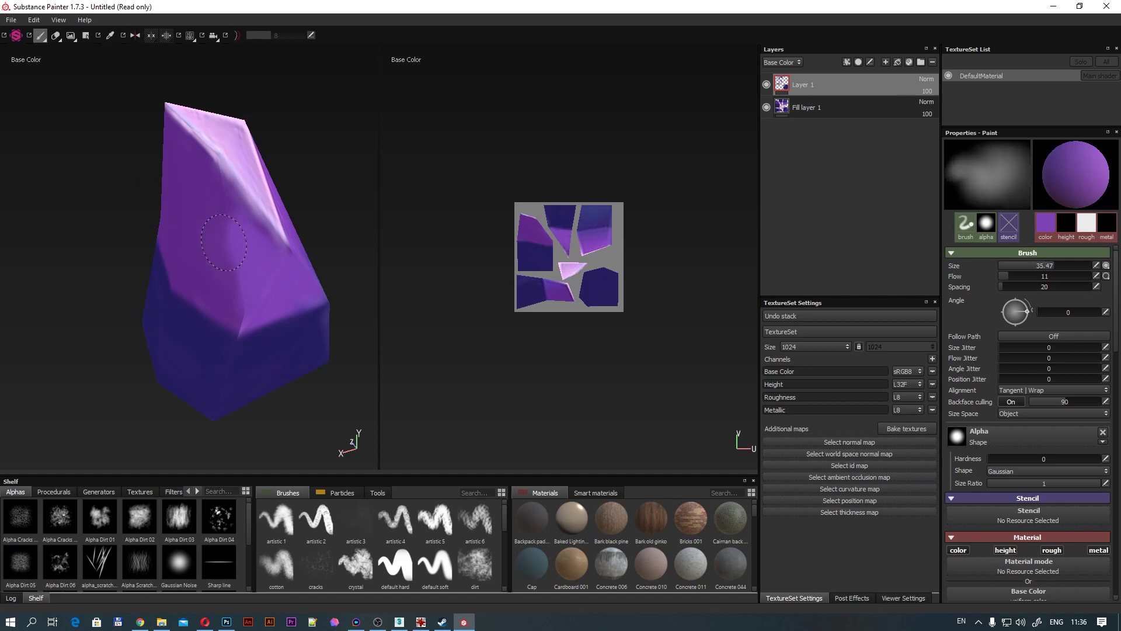
{"action": "mouse_move", "coordinate": [276, 283]}
{"action": "left_mouse_down", "text": "alt"}
{"action": "mouse_move", "coordinate": [262, 314]}
{"action": "mouse_move", "coordinate": [225, 325]}
{"action": "mouse_move", "coordinate": [321, 333]}
{"action": "mouse_move", "coordinate": [312, 313]}
{"action": "left_mouse_up", "text": "alt"}
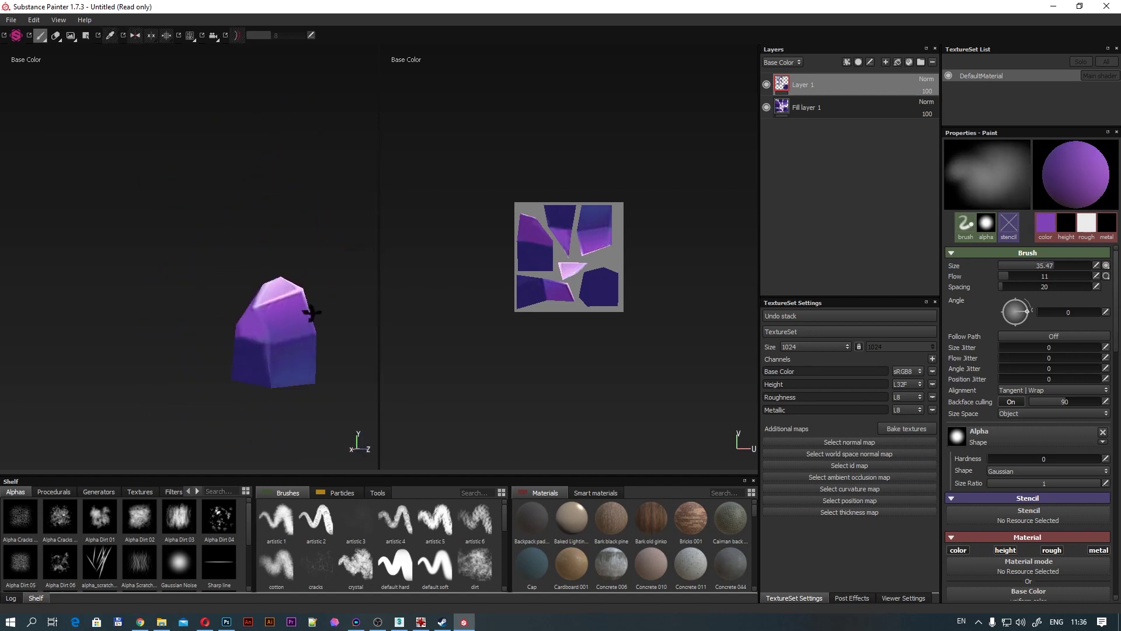
Save the project as stone01 in a new folder inside 3d_projection_stone.
{"action": "left_click_drag", "start_coordinate": [227, 345], "coordinate": [486, 393], "text": "alt"}
{"action": "key", "text": "ctrl+s"}
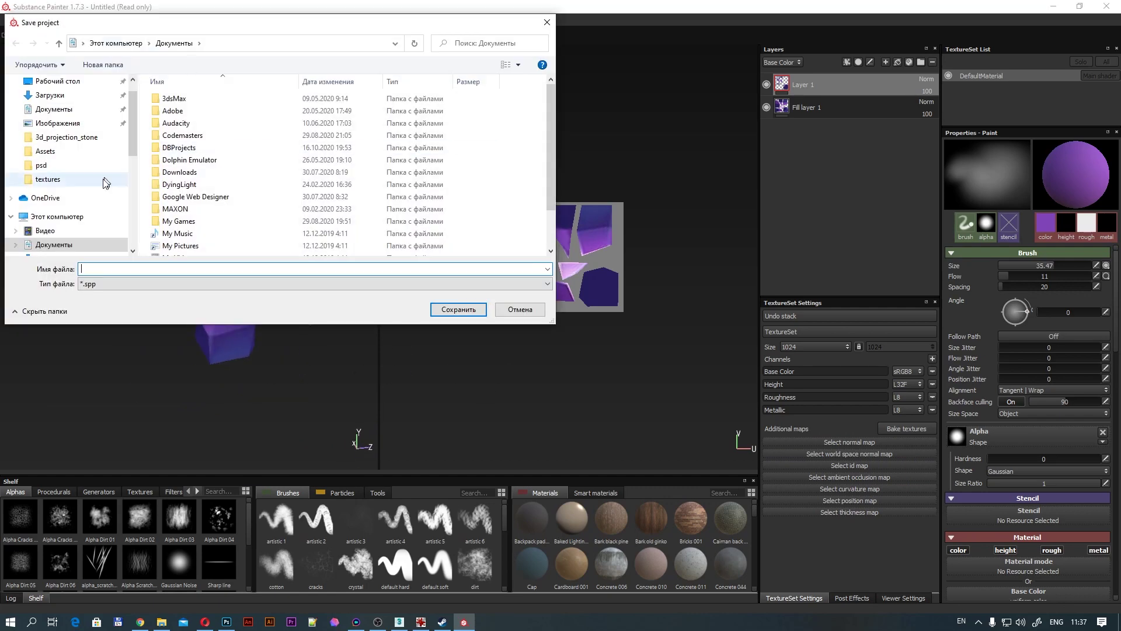
{"action": "left_click", "coordinate": [47, 240]}
{"action": "double_click", "coordinate": [245, 198]}
{"action": "left_click", "coordinate": [196, 140]}
{"action": "double_click", "coordinate": [196, 140]}
{"action": "left_click", "coordinate": [103, 64]}
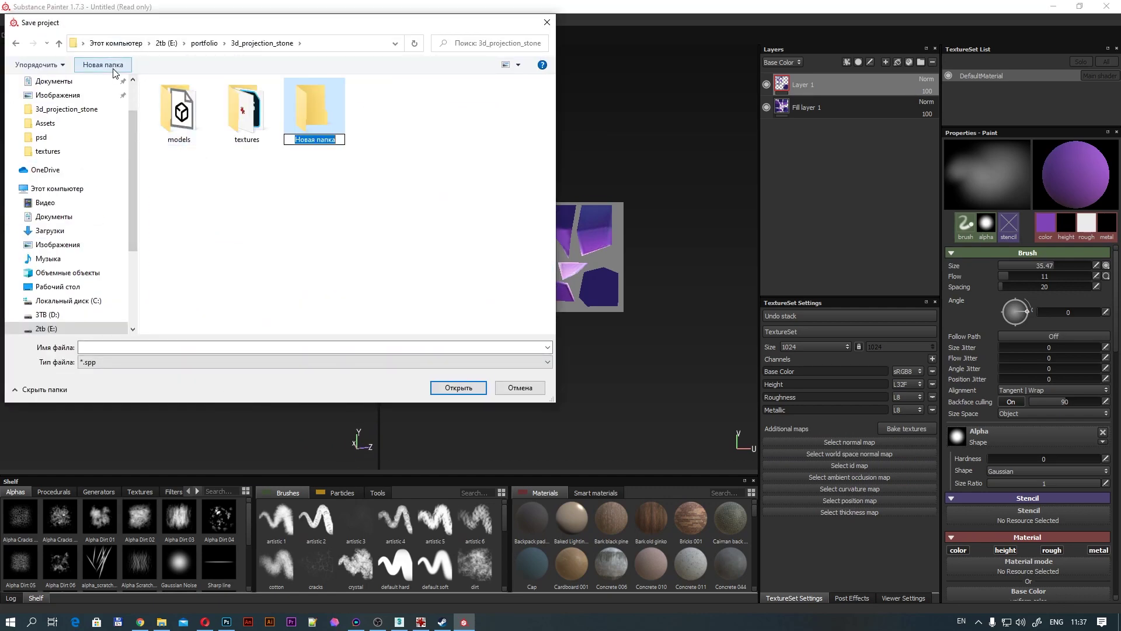
{"action": "type", "text": "stone01"}
{"action": "key", "text": "Return"}
{"action": "left_click", "coordinate": [11, 20]}
Export textures with the Document channels + Normal preset into the painter folder.
{"action": "left_click", "coordinate": [93, 157]}
{"action": "left_click", "coordinate": [471, 209]}
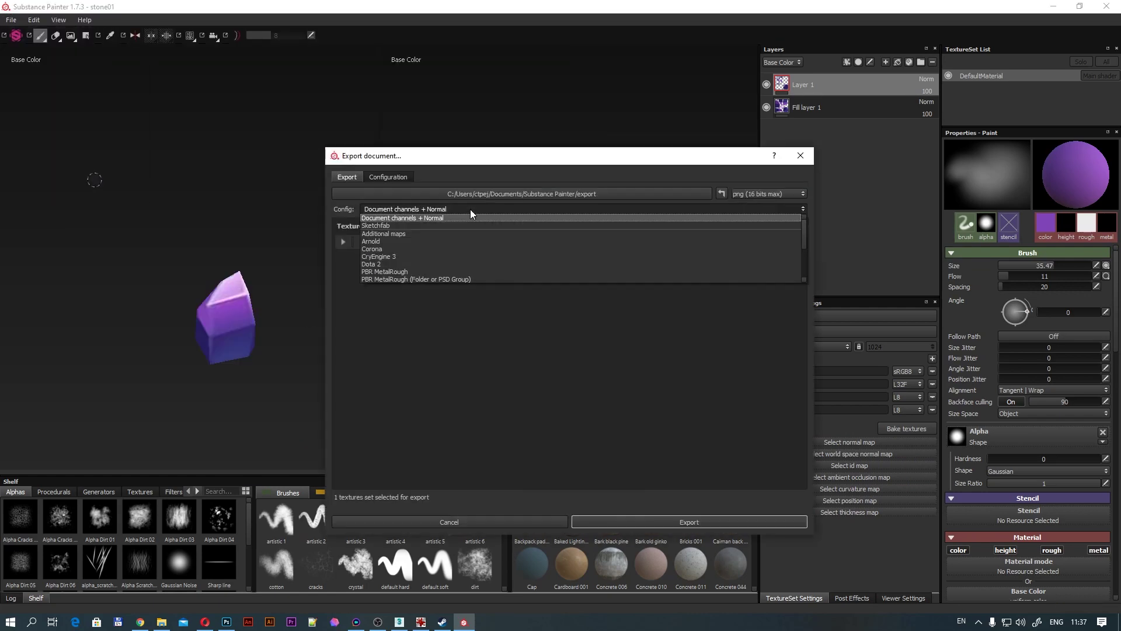
{"action": "left_click", "coordinate": [342, 241]}
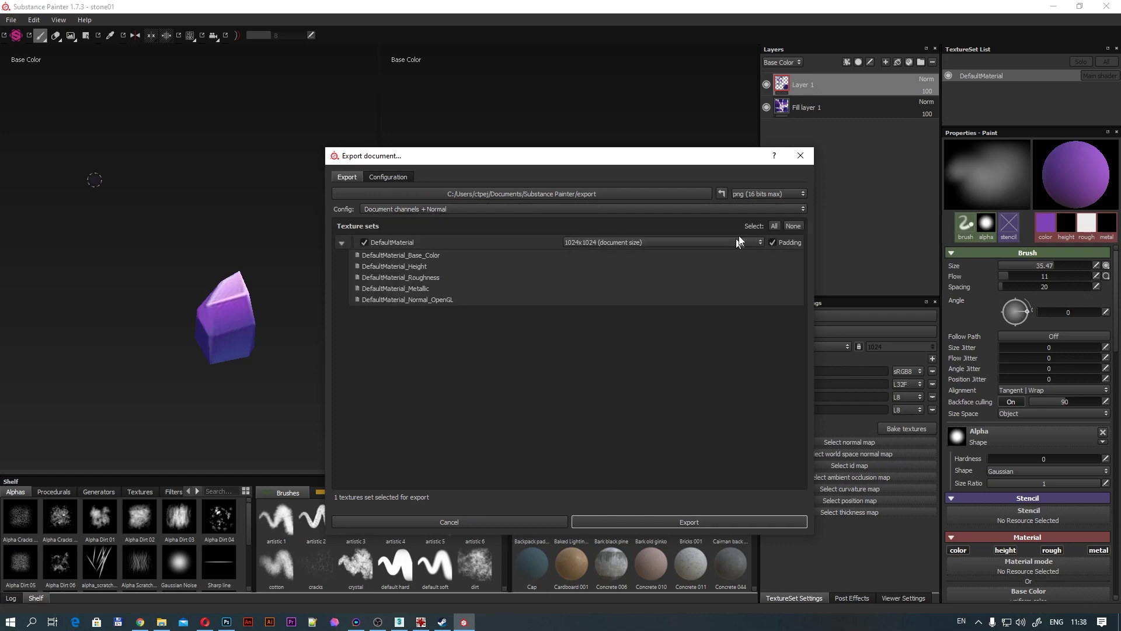
{"action": "left_click", "coordinate": [722, 193]}
{"action": "left_click", "coordinate": [372, 424]}
{"action": "double_click", "coordinate": [455, 269]}
{"action": "double_click", "coordinate": [450, 240]}
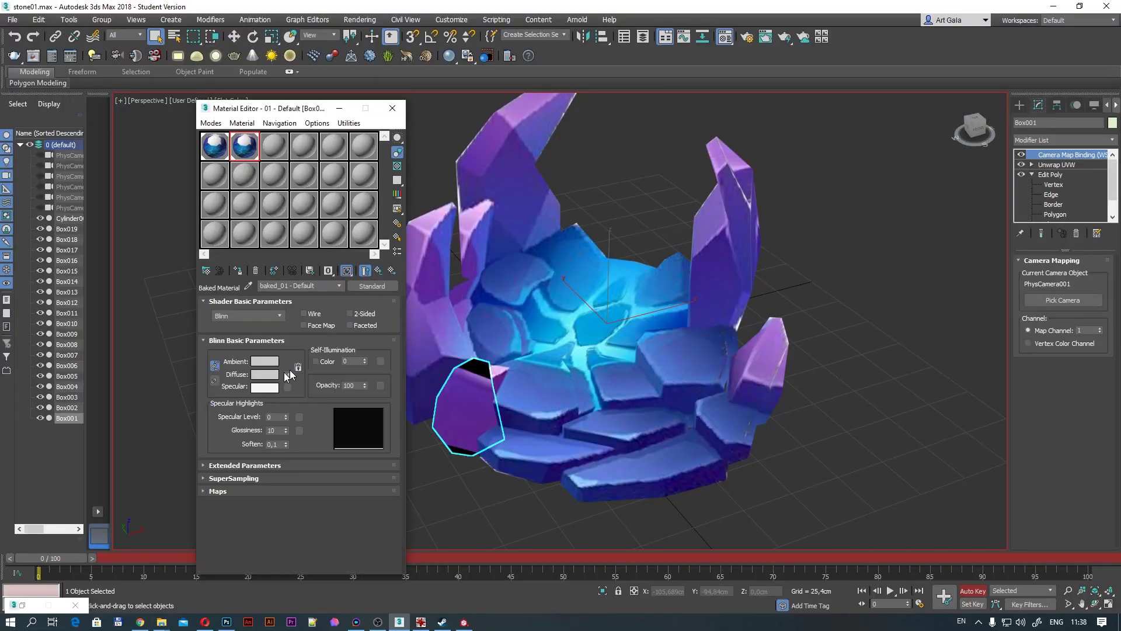
Load DefaultMaterial_Base_Color.png from painter\export as a Bitmap in the stone material's Diffuse slot.
{"action": "left_click", "coordinate": [287, 375]}
{"action": "left_click", "coordinate": [308, 400]}
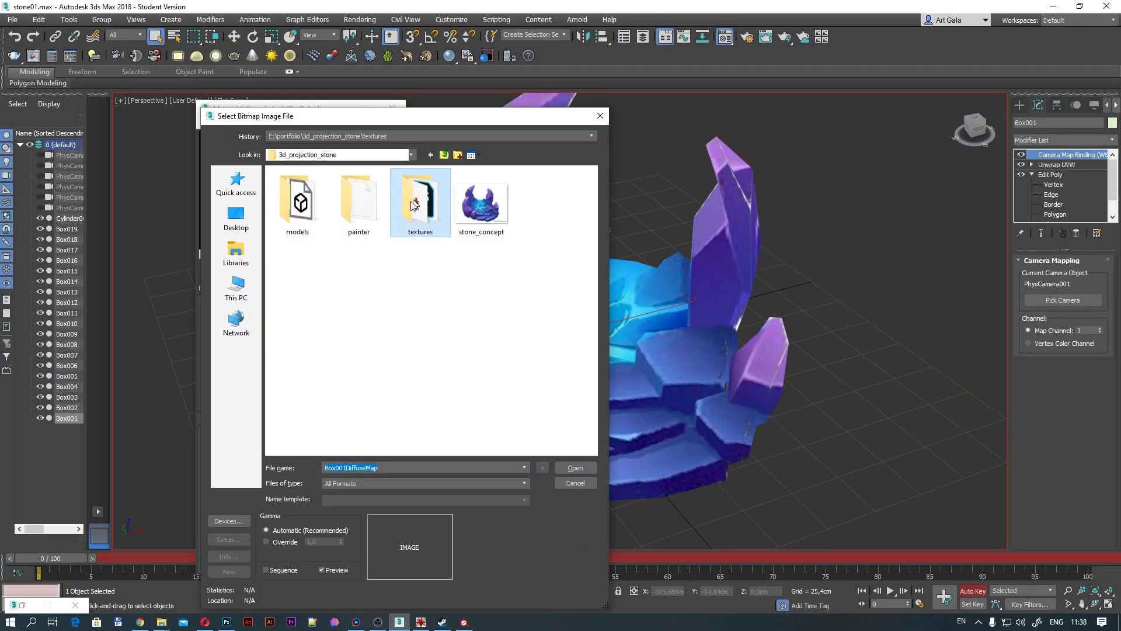
{"action": "left_click", "coordinate": [512, 502]}
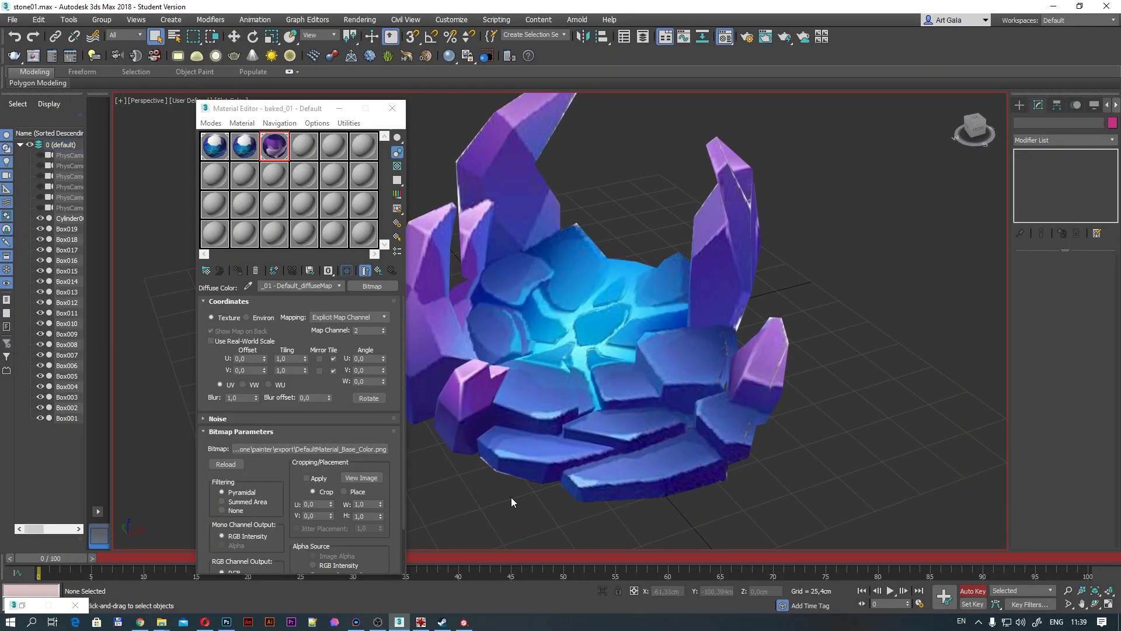
{"action": "left_click_drag", "start_coordinate": [262, 108], "coordinate": [201, 86]}
{"action": "mouse_move", "coordinate": [448, 246]}
{"action": "middle_mouse_down", "text": "alt"}
{"action": "mouse_move", "coordinate": [422, 396]}
{"action": "mouse_move", "coordinate": [544, 420]}
{"action": "middle_mouse_up", "text": "alt"}
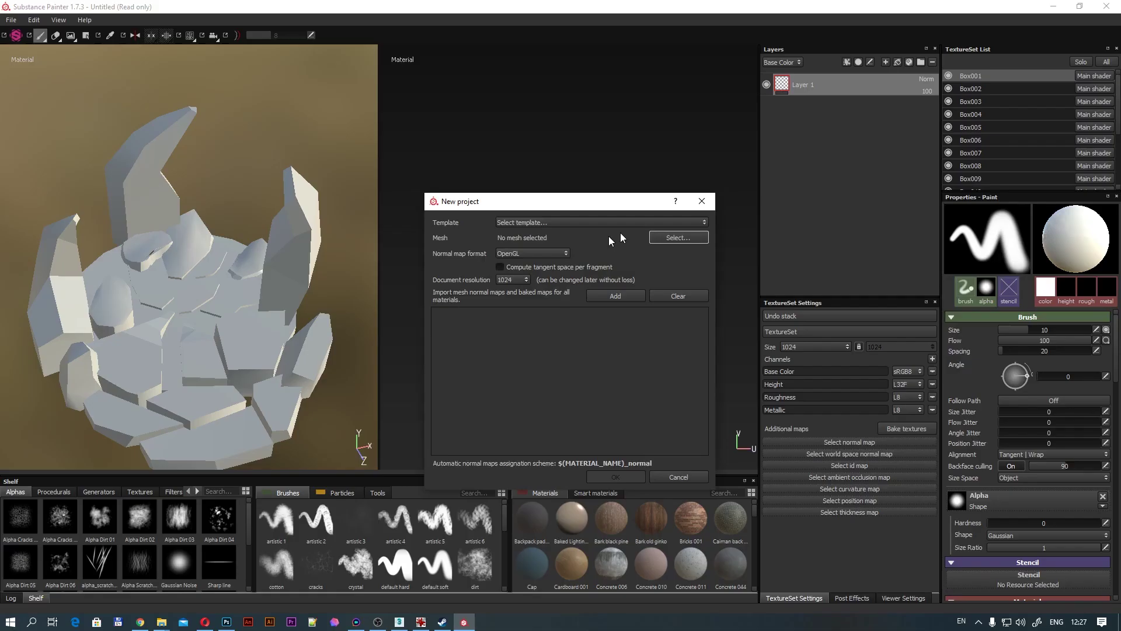
Import the baked diffuse maps and fill Box001 with Box001DiffuseMap as base colour.
{"action": "left_click", "coordinate": [616, 296]}
{"action": "scroll", "coordinate": [640, 332], "scroll_direction": "down", "scroll_amount": 1}
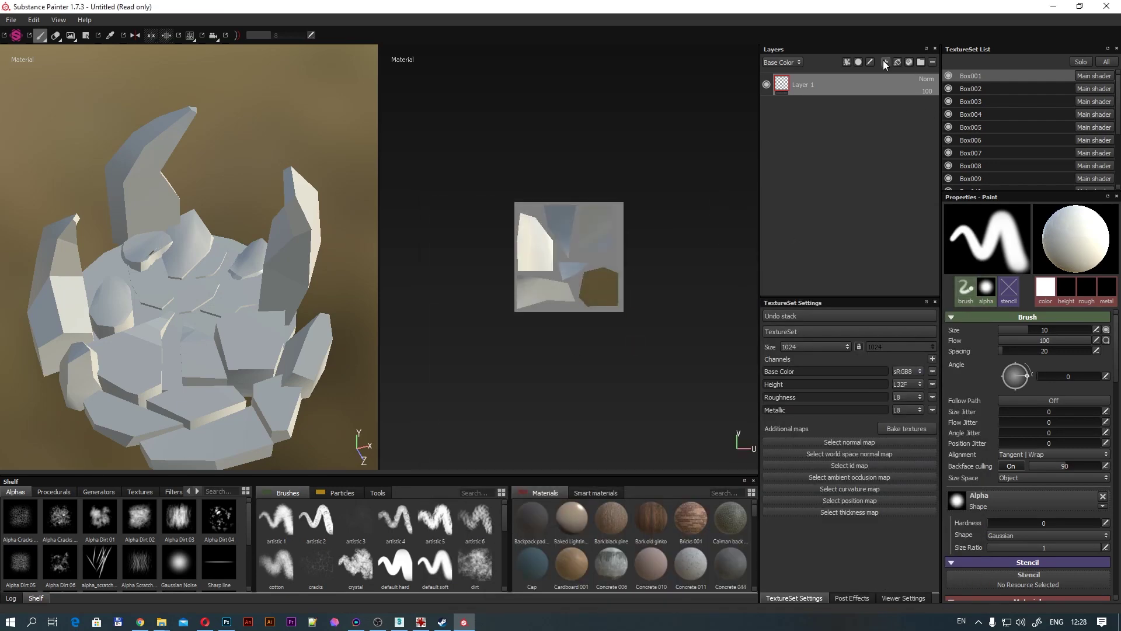
{"action": "left_click", "coordinate": [885, 65]}
{"action": "left_click", "coordinate": [957, 373]}
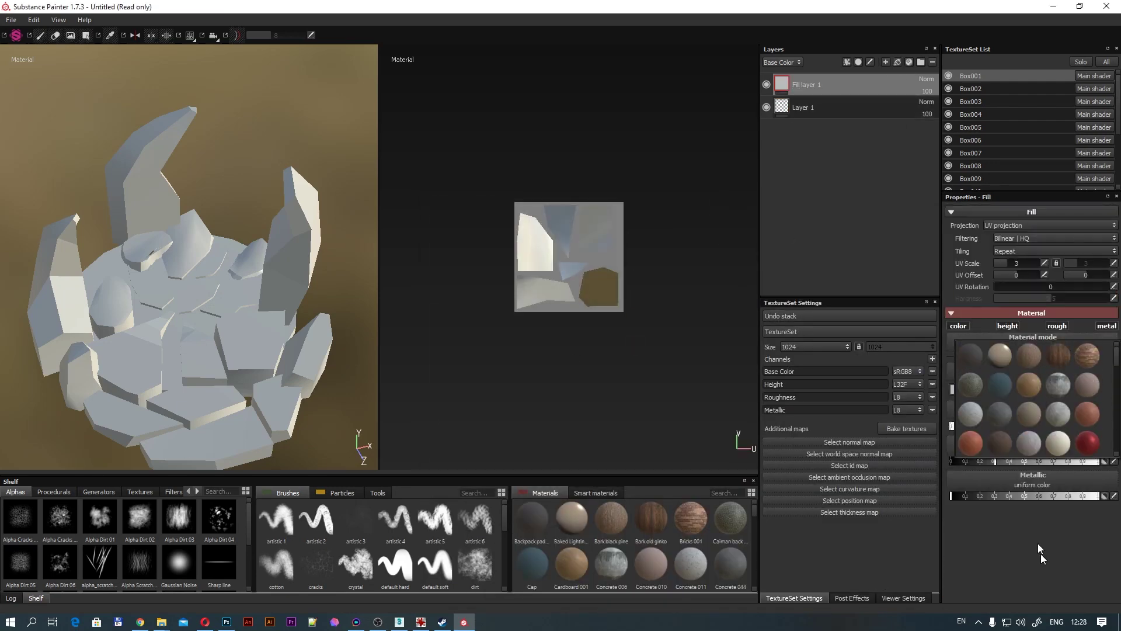
{"action": "left_click", "coordinate": [993, 409]}
{"action": "key", "text": "c"}
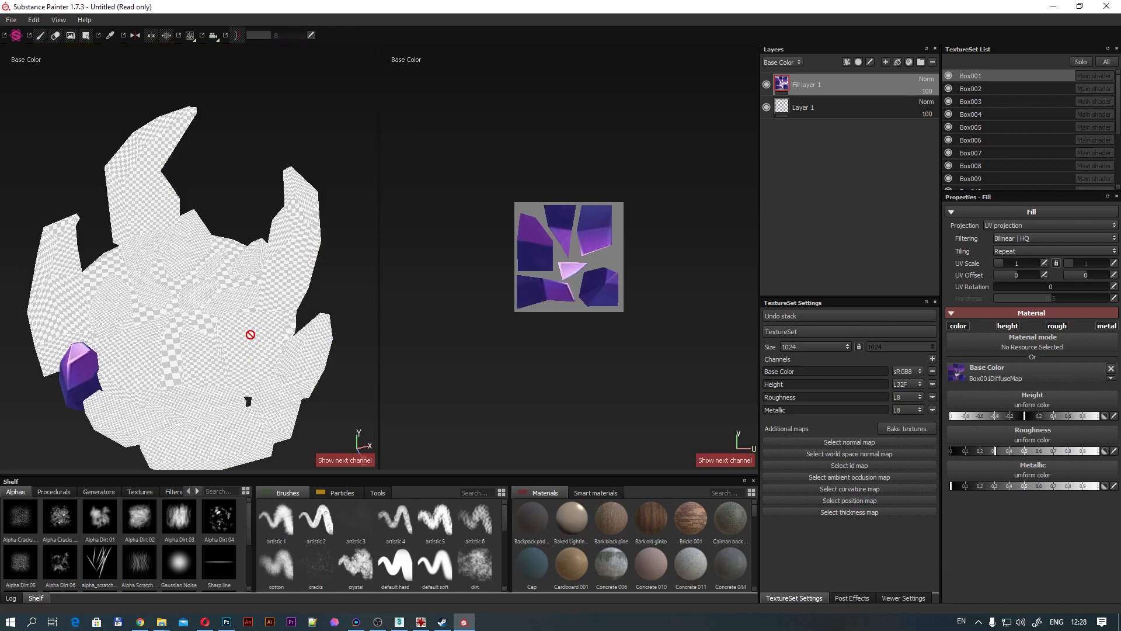
Add base-colour fill layers for Box002 (Box002DiffuseMap) and Box006.
{"action": "left_click", "coordinate": [1017, 91]}
{"action": "left_click", "coordinate": [885, 62]}
{"action": "left_click", "coordinate": [993, 373]}
{"action": "left_click", "coordinate": [1029, 416]}
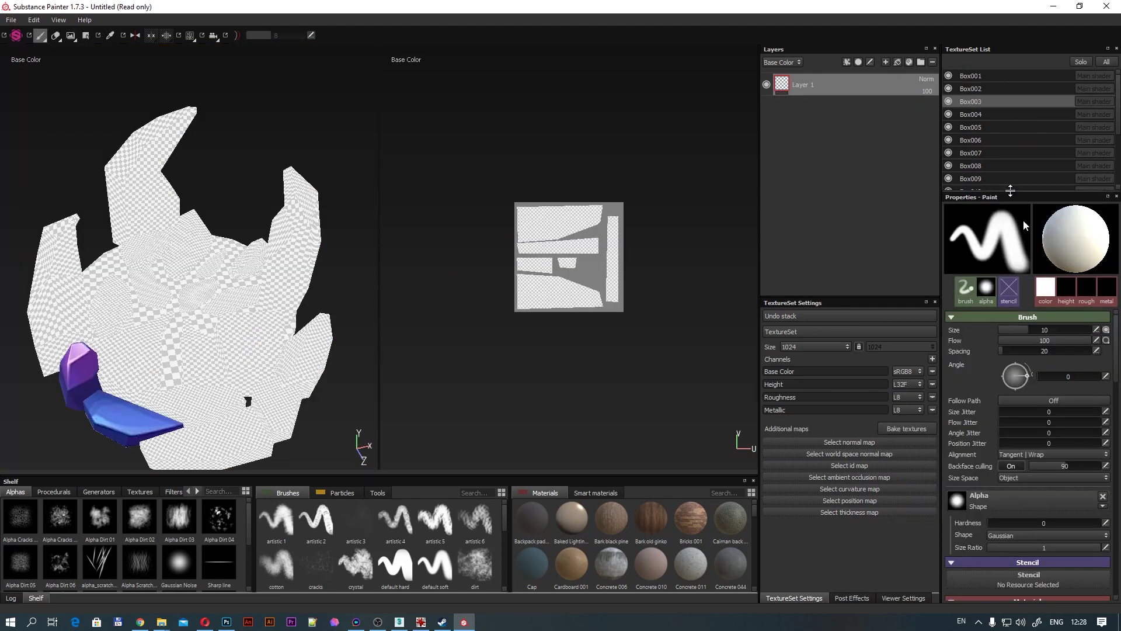
{"action": "left_click", "coordinate": [971, 114]}
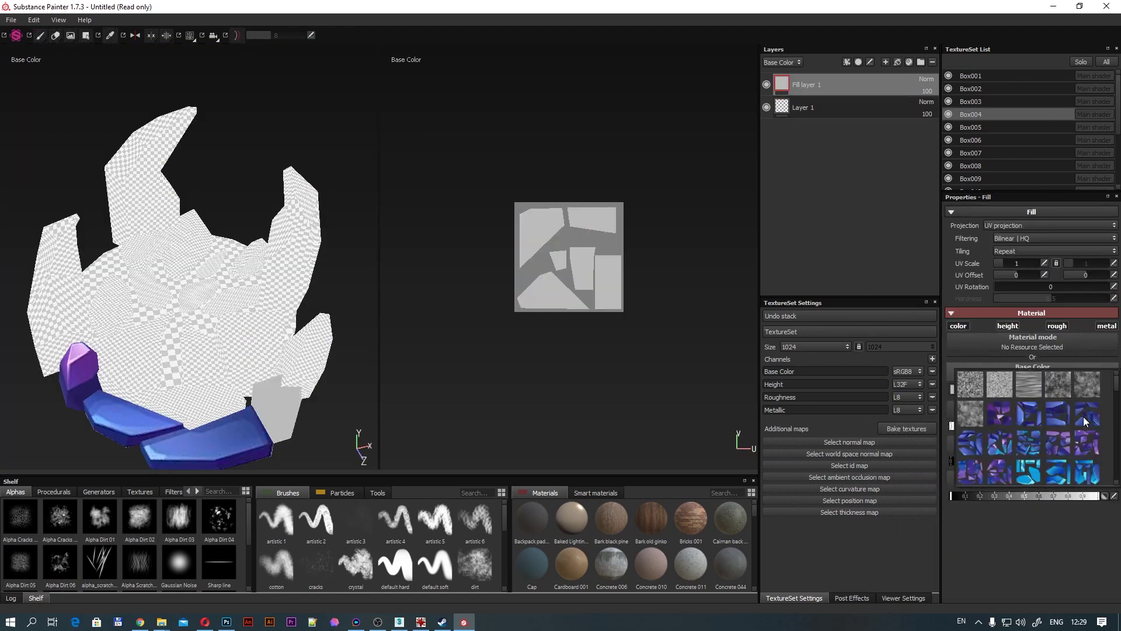
{"action": "left_click", "coordinate": [971, 140]}
{"action": "left_click", "coordinate": [899, 61]}
Fill Box007 and Box008 with Box007DiffuseMap and Box008DiffuseMap.
{"action": "left_click", "coordinate": [1033, 380]}
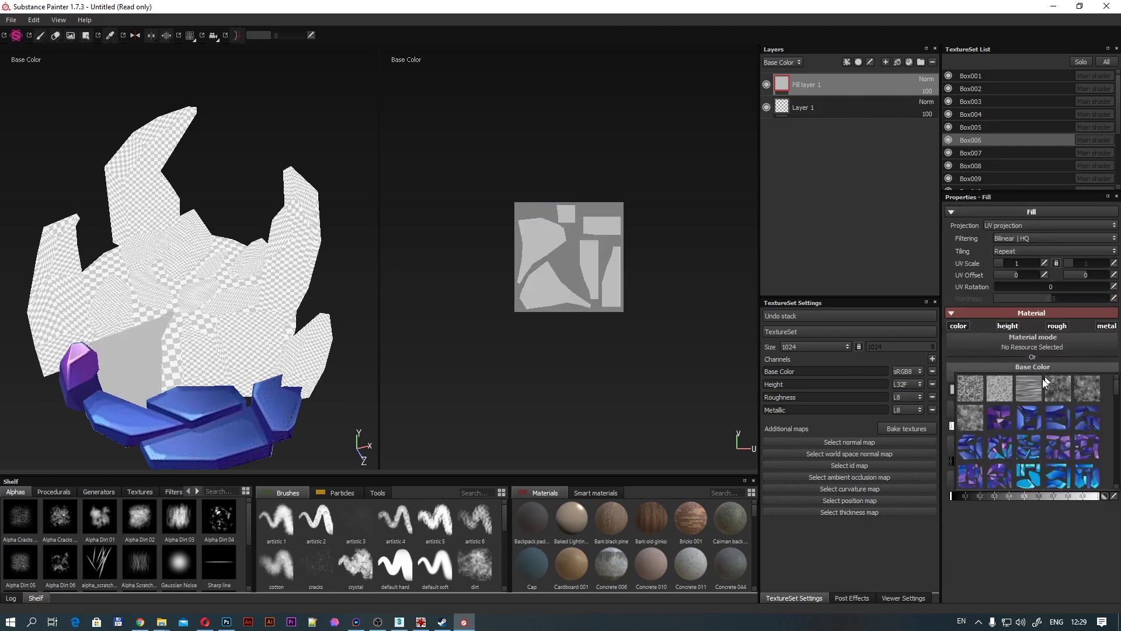
{"action": "left_click", "coordinate": [993, 409]}
{"action": "left_click", "coordinate": [970, 152]}
{"action": "left_click", "coordinate": [885, 62]}
{"action": "left_click", "coordinate": [1041, 375]}
{"action": "left_click", "coordinate": [993, 408]}
{"action": "left_click", "coordinate": [971, 165]}
{"action": "left_click", "coordinate": [885, 62]}
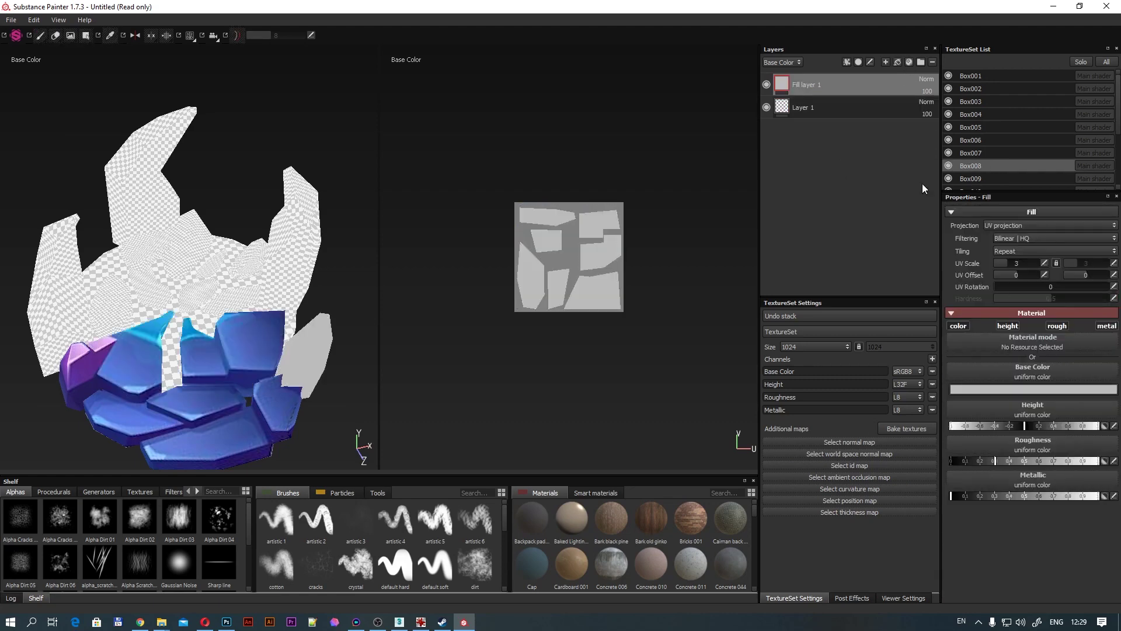
Fill Box009 with Box009DiffuseMap and reset its UV scale to 1.
{"action": "left_click", "coordinate": [1032, 377]}
{"action": "scroll", "coordinate": [993, 146], "scroll_direction": "down", "scroll_amount": 2}
{"action": "left_click", "coordinate": [971, 115]}
{"action": "left_click", "coordinate": [885, 62]}
{"action": "left_click", "coordinate": [1037, 376]}
{"action": "left_click", "coordinate": [993, 408]}
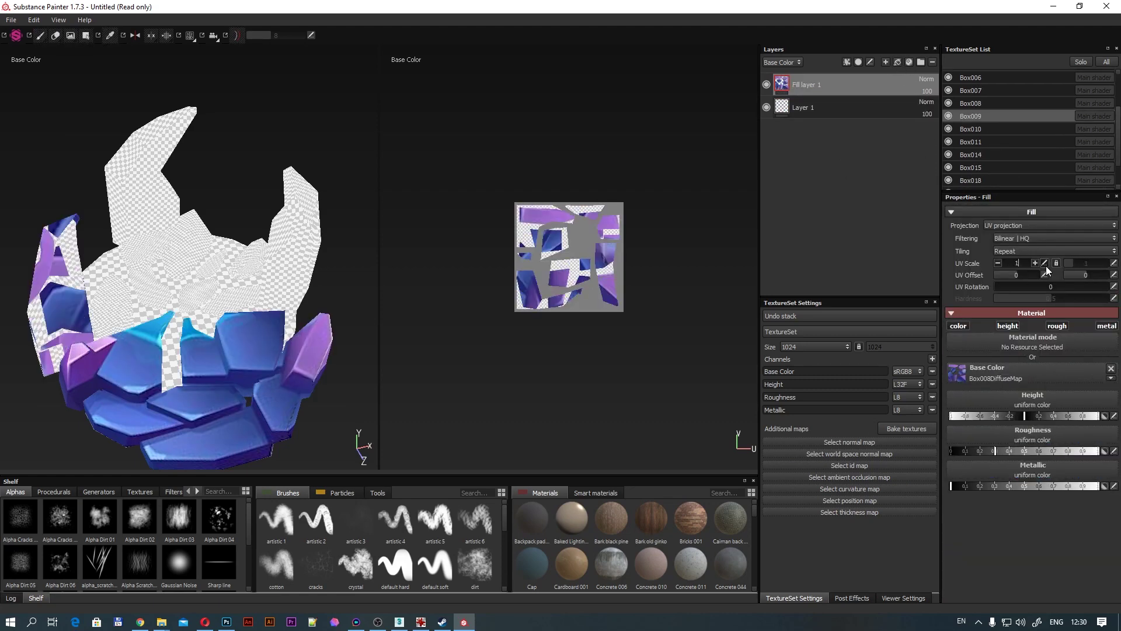
{"action": "left_click", "coordinate": [971, 128]}
Fill Box010 with Box010DiffuseMap and Box014 with Box012DiffuseMap as base colour.
{"action": "left_click", "coordinate": [885, 62]}
{"action": "left_click", "coordinate": [1033, 379]}
{"action": "left_click", "coordinate": [1096, 448]}
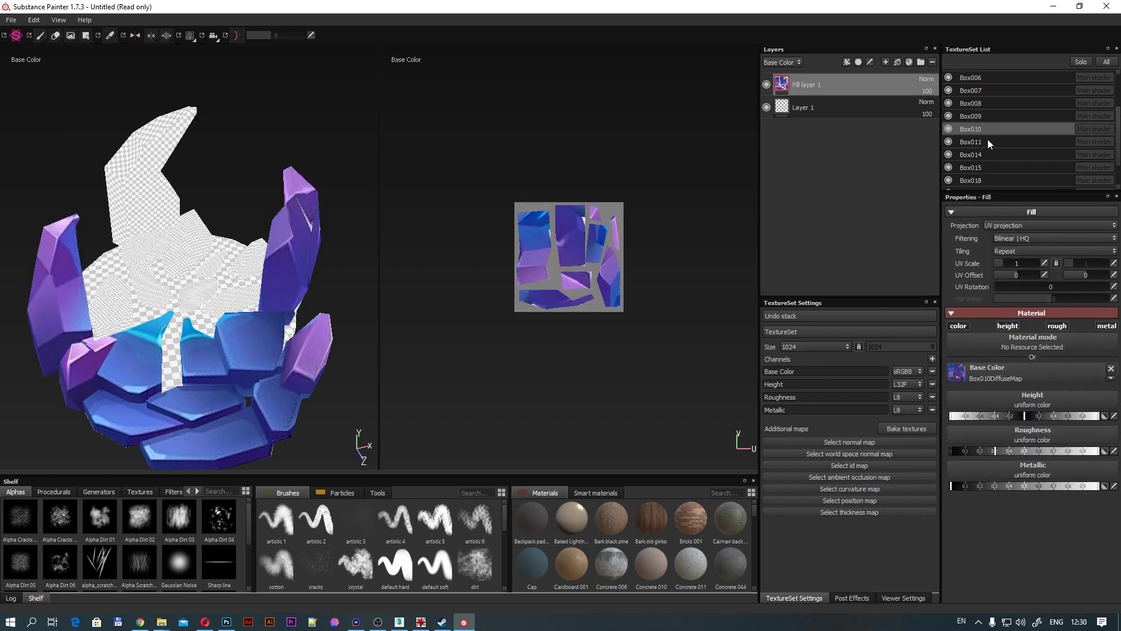
{"action": "left_click", "coordinate": [1033, 380]}
{"action": "left_click", "coordinate": [993, 409]}
{"action": "left_click", "coordinate": [971, 154]}
{"action": "left_click", "coordinate": [884, 62]}
{"action": "left_click", "coordinate": [1046, 370]}
{"action": "left_click", "coordinate": [993, 409]}
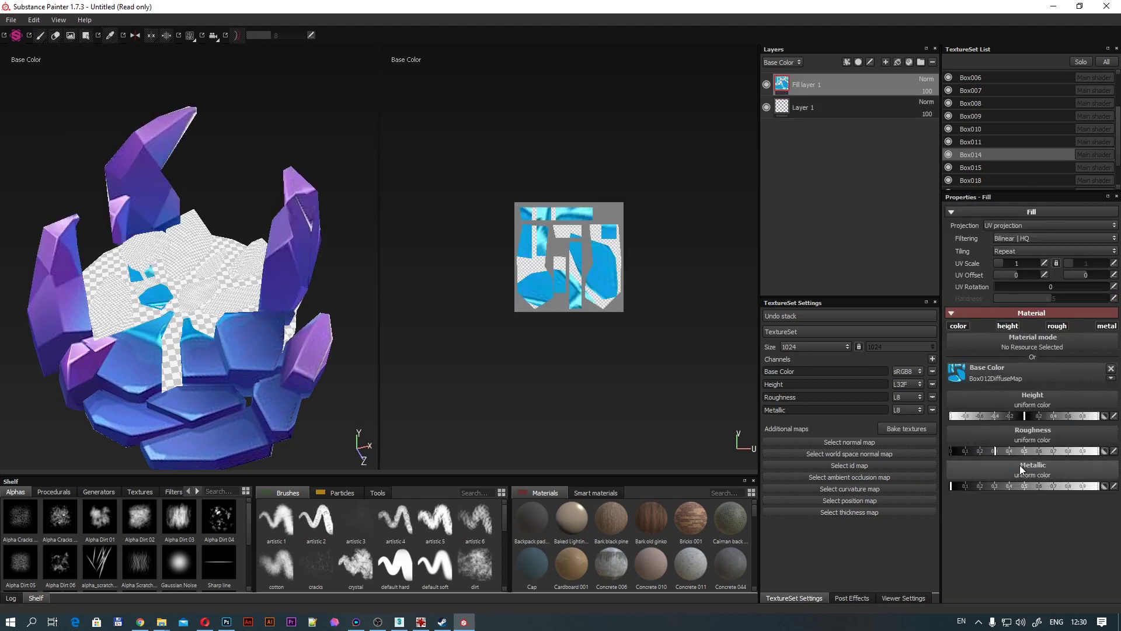
{"action": "left_click", "coordinate": [1032, 409]}
{"action": "left_click", "coordinate": [1068, 447]}
{"action": "left_click", "coordinate": [1032, 462]}
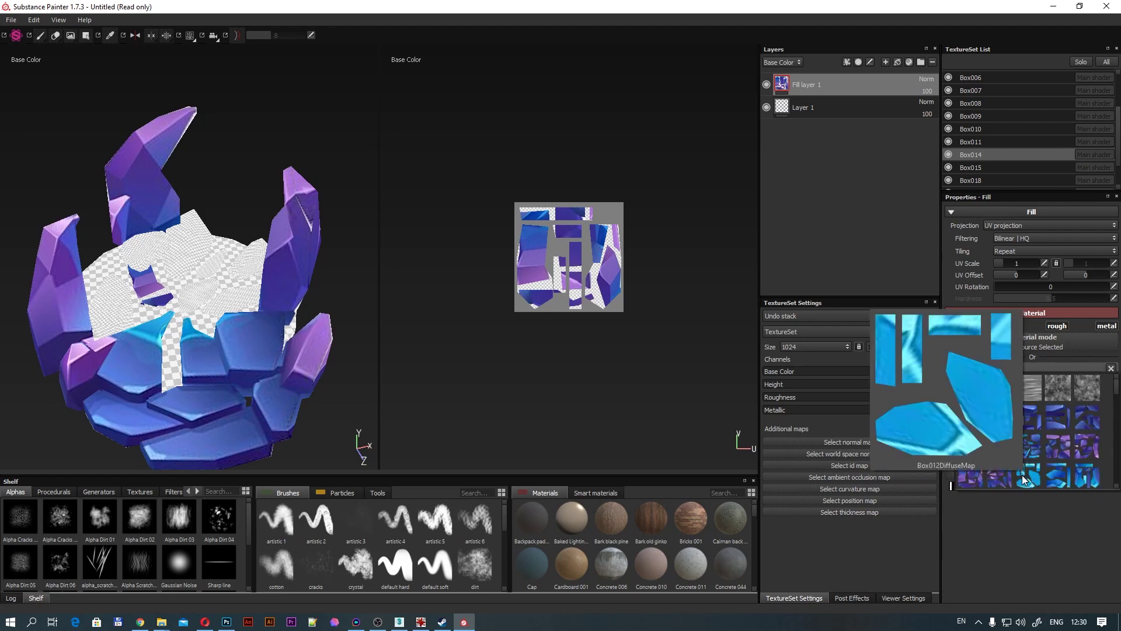
Add fill layers with baked diffuse maps for Box015 and Box018.
{"action": "left_click", "coordinate": [986, 150]}
{"action": "scroll", "coordinate": [1004, 161], "scroll_direction": "down", "scroll_amount": 3}
{"action": "left_click", "coordinate": [885, 61]}
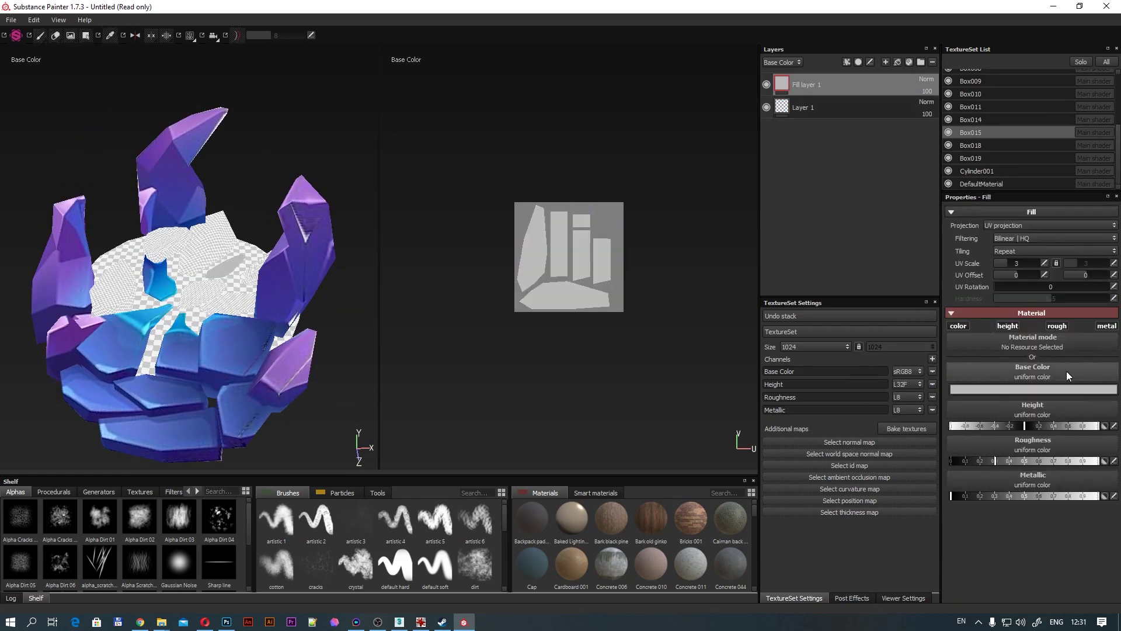
{"action": "left_click", "coordinate": [1067, 371]}
{"action": "scroll", "coordinate": [1060, 476], "scroll_direction": "down", "scroll_amount": 2}
{"action": "left_click", "coordinate": [983, 146]}
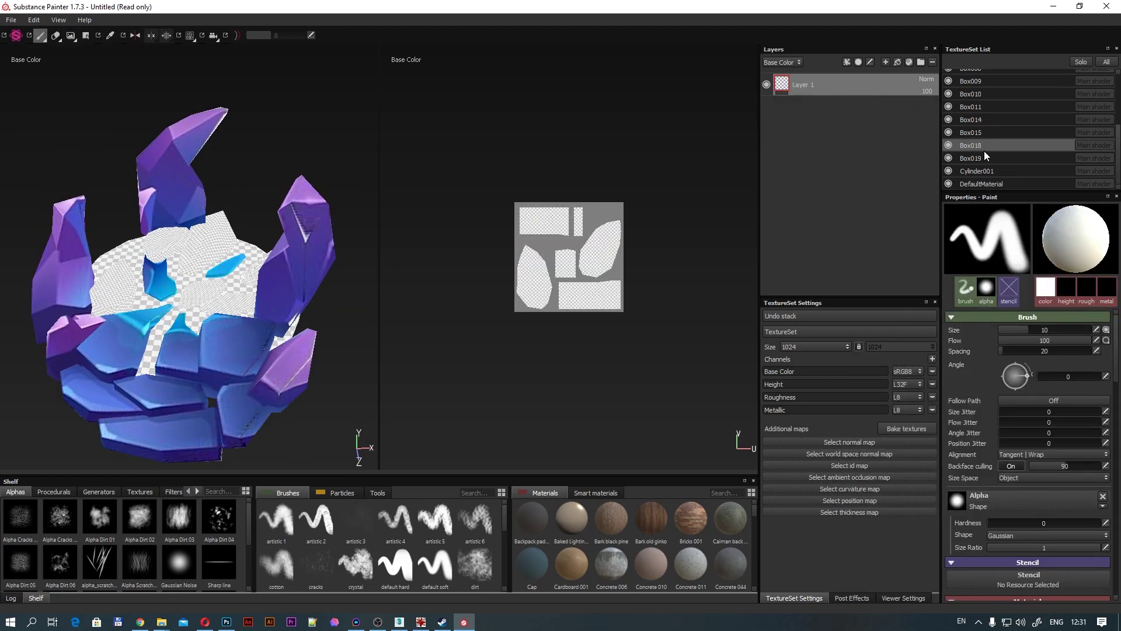
{"action": "scroll", "coordinate": [1000, 409], "scroll_direction": "down", "scroll_amount": 2}
{"action": "left_click", "coordinate": [1000, 409]}
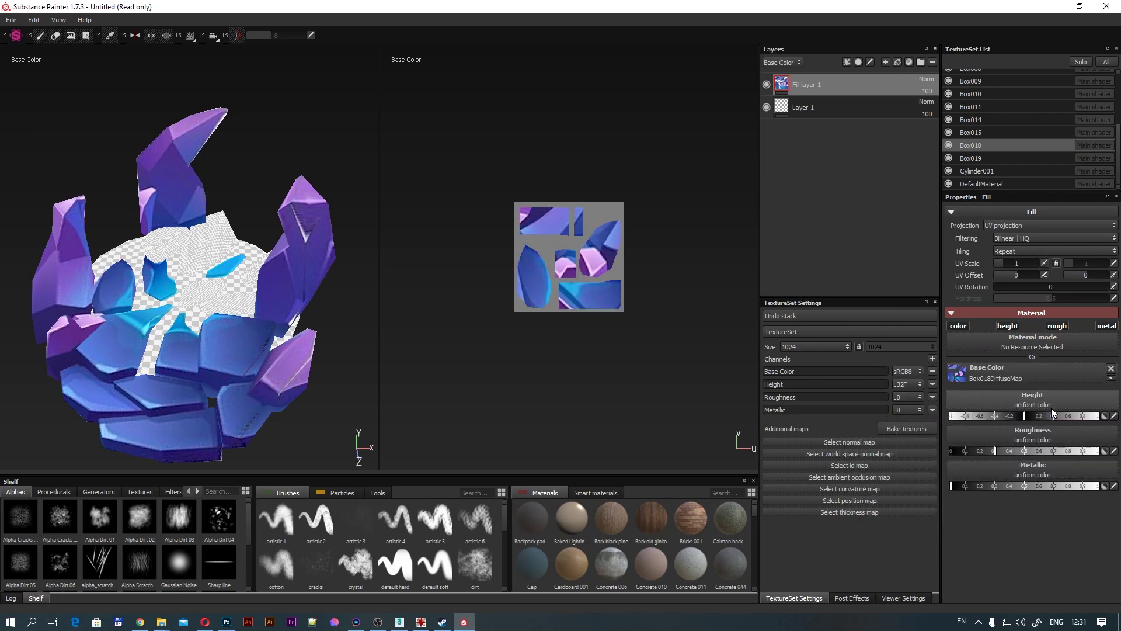
Fill Box019 and Cylinder001, giving the cylinder its blue baked diffuse map.
{"action": "left_click", "coordinate": [970, 158]}
{"action": "left_click", "coordinate": [898, 62]}
{"action": "left_click", "coordinate": [1043, 367]}
{"action": "left_click", "coordinate": [997, 168]}
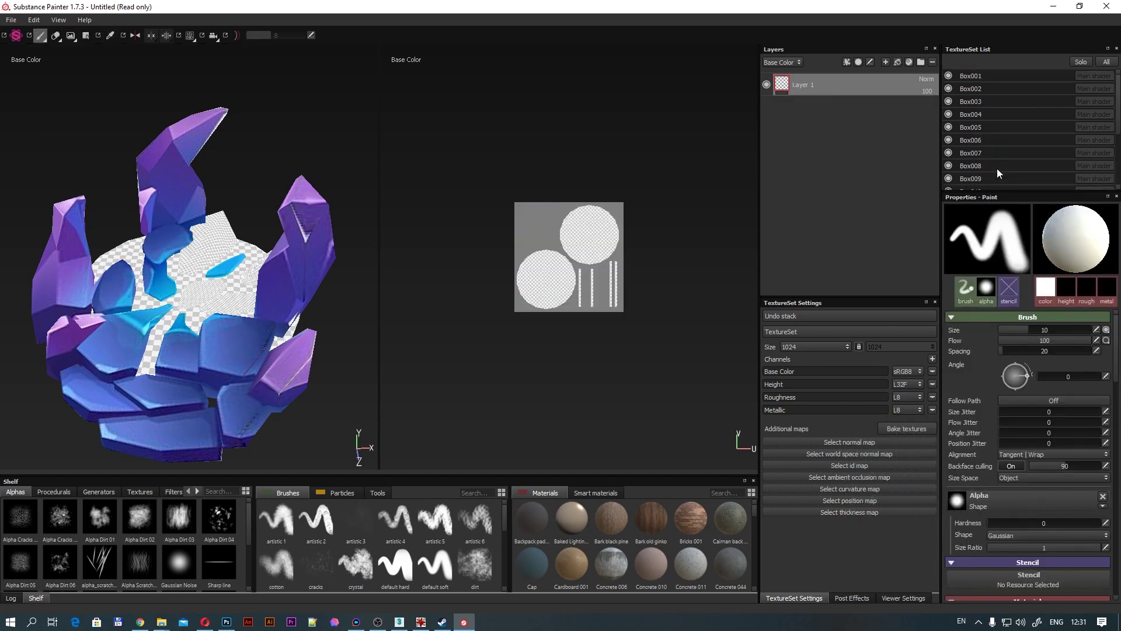
{"action": "left_click", "coordinate": [1074, 387]}
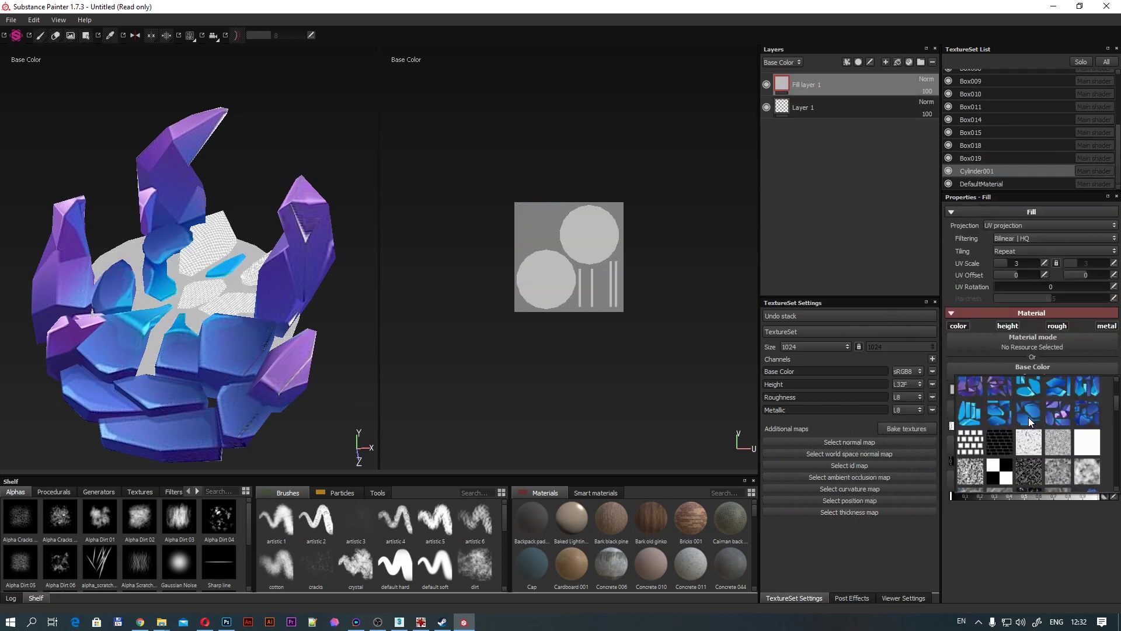
{"action": "scroll", "coordinate": [1033, 420], "scroll_direction": "down", "scroll_amount": 1}
{"action": "left_click", "coordinate": [1035, 424]}
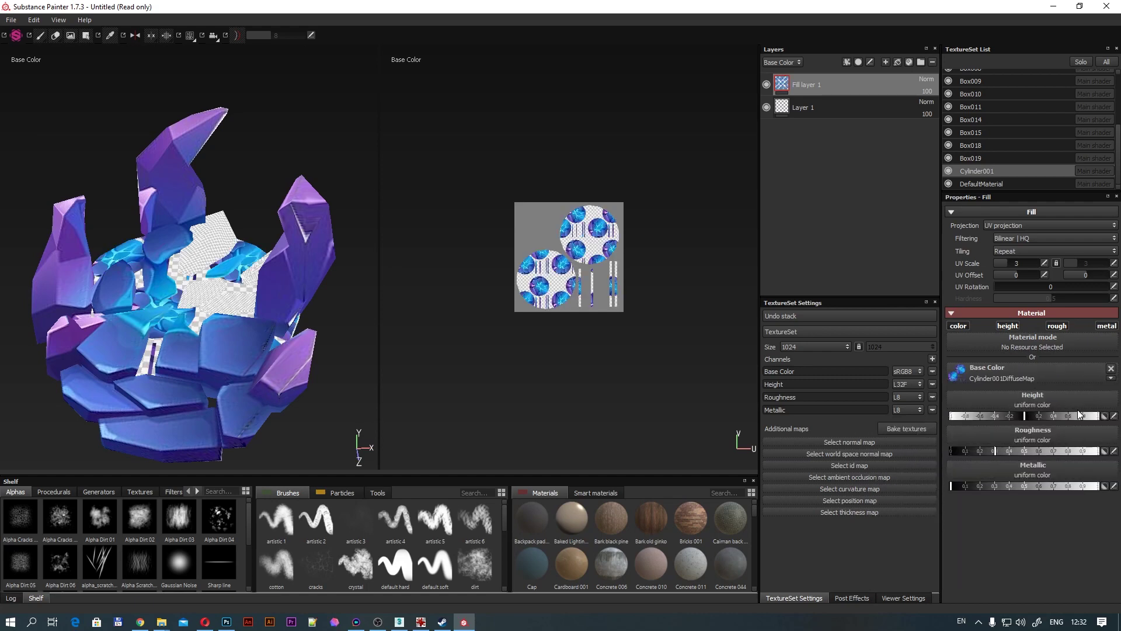
{"action": "left_click", "coordinate": [994, 185]}
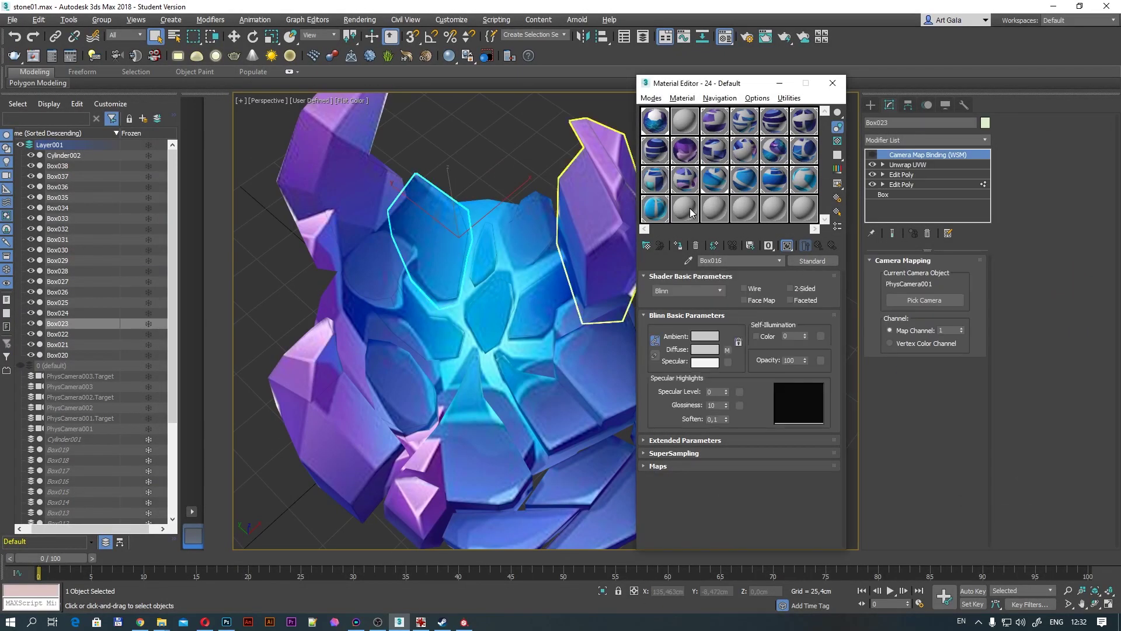
In 3ds Max, inspect the crystal pieces' baked materials, including Box016 and Box017.
{"action": "left_click", "coordinate": [690, 211]}
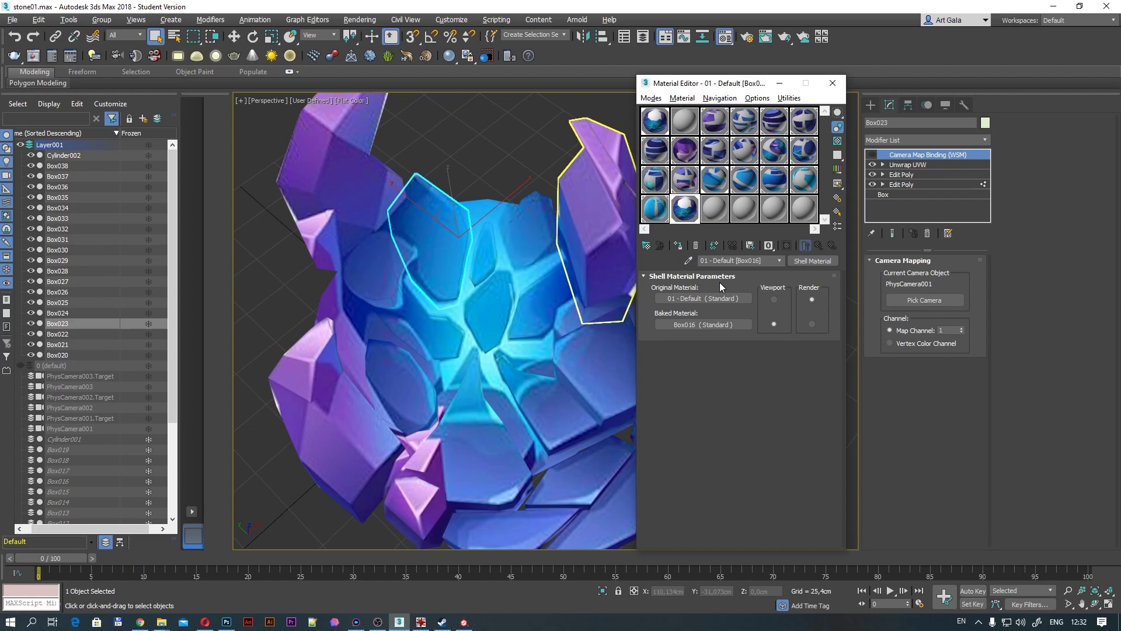
{"action": "left_click", "coordinate": [685, 216]}
{"action": "left_click", "coordinate": [619, 262]}
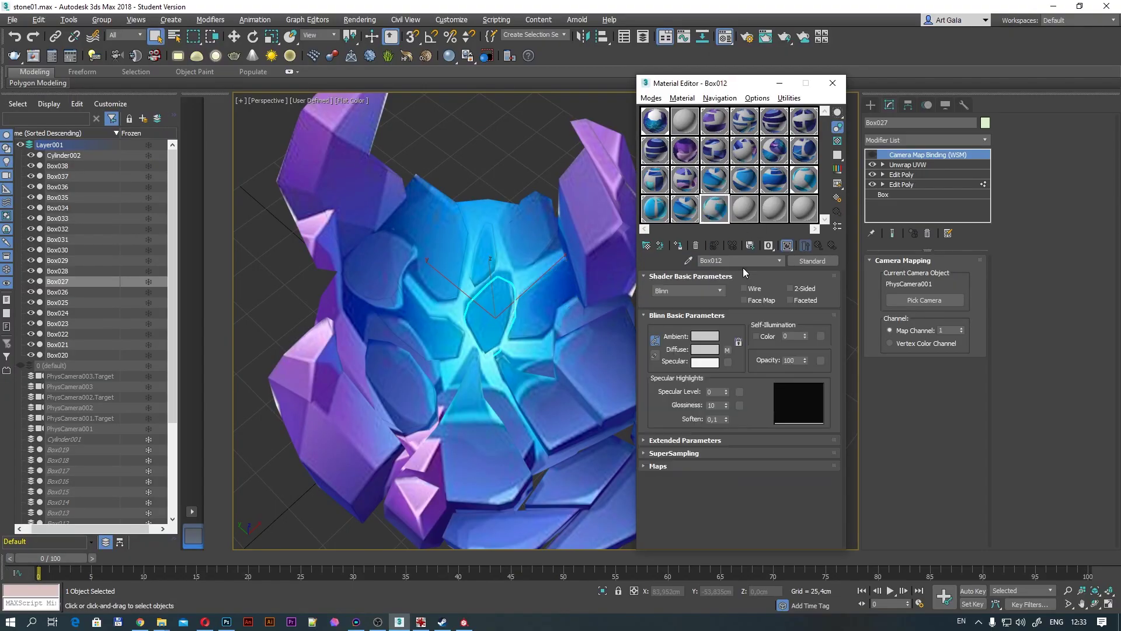
{"action": "left_click", "coordinate": [744, 209]}
{"action": "left_click", "coordinate": [528, 229]}
{"action": "left_click", "coordinate": [775, 211]}
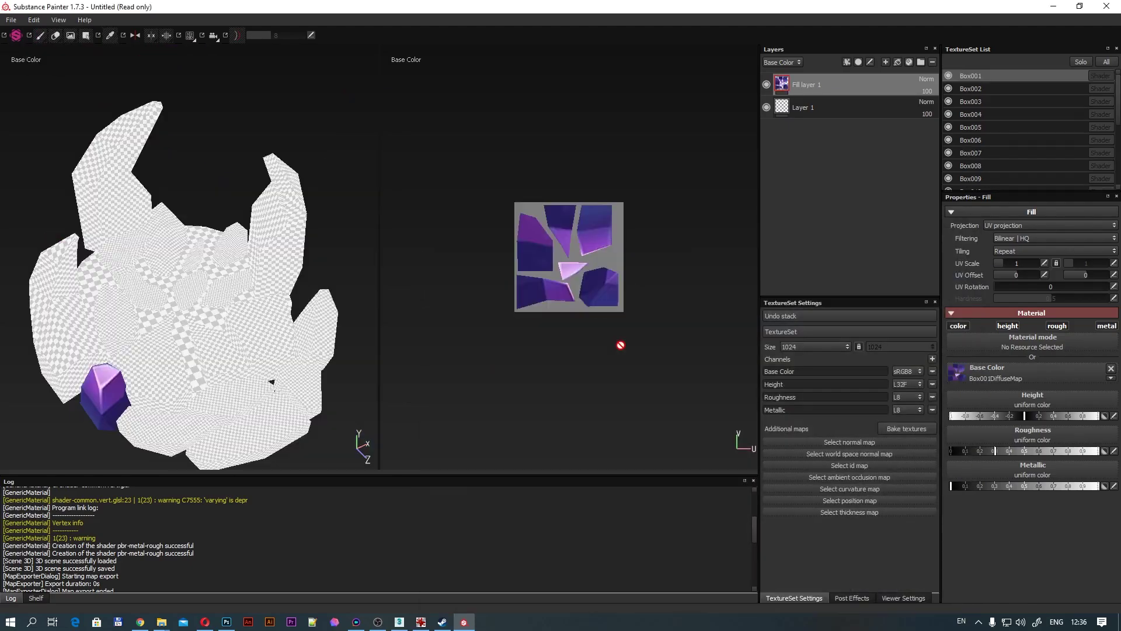
Check the Cylinder001 and Box003 texture sets, then enable Solo and isolate Box009.
{"action": "scroll", "coordinate": [997, 160], "scroll_direction": "down", "scroll_amount": 2}
{"action": "left_click", "coordinate": [987, 183]}
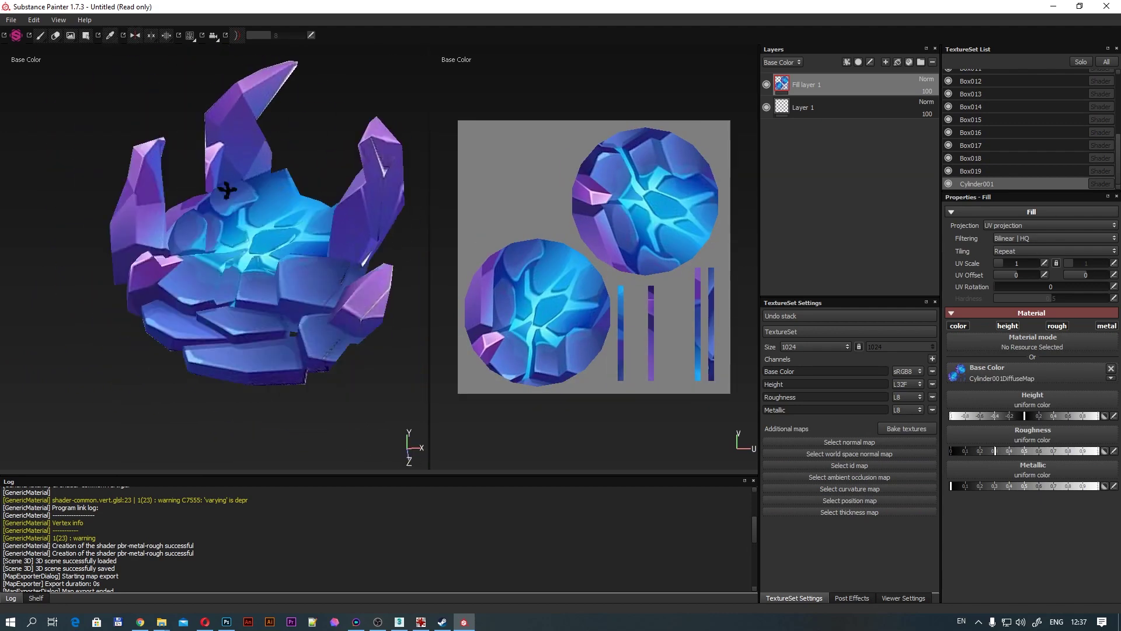
{"action": "left_click_drag", "start_coordinate": [175, 192], "coordinate": [369, 181], "text": "alt"}
{"action": "scroll", "coordinate": [1008, 129], "scroll_direction": "up", "scroll_amount": 5}
{"action": "left_click", "coordinate": [993, 101]}
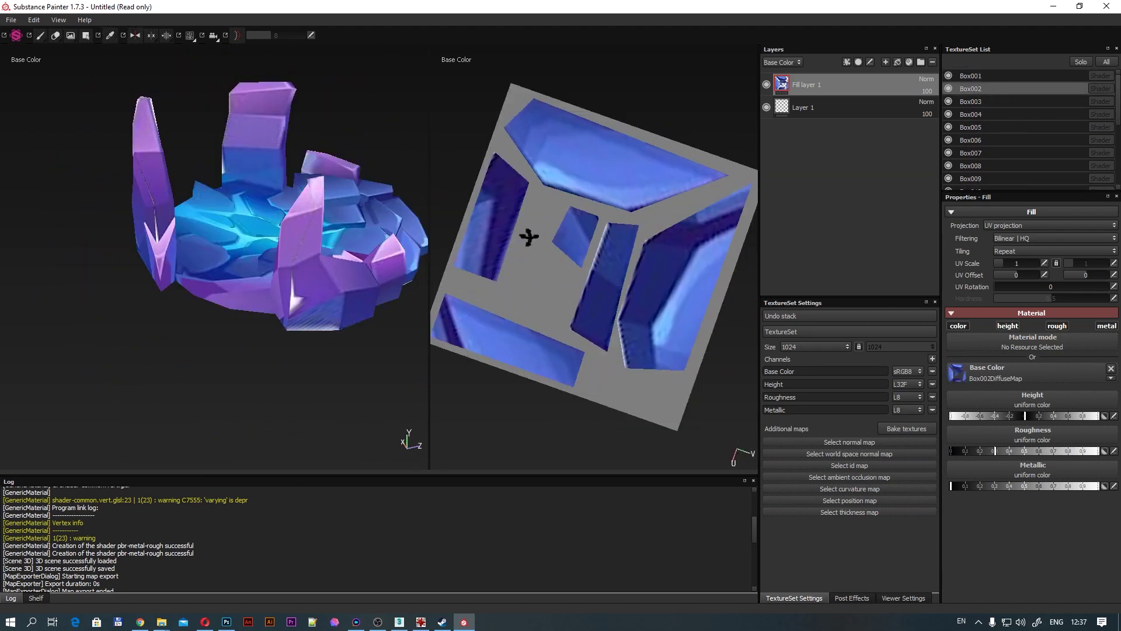
{"action": "left_click_drag", "start_coordinate": [528, 237], "coordinate": [471, 346], "text": "alt"}
{"action": "scroll", "coordinate": [470, 345], "scroll_direction": "up", "scroll_amount": 3}
{"action": "left_click", "coordinate": [1081, 61]}
{"action": "left_click", "coordinate": [976, 127]}
{"action": "left_click", "coordinate": [990, 178]}
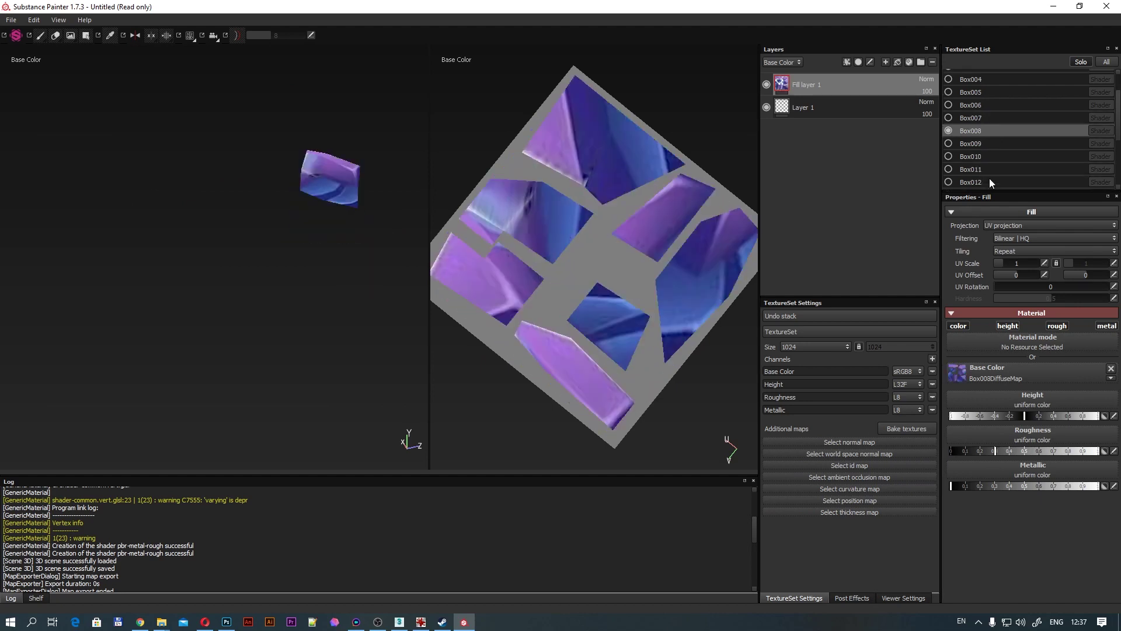
{"action": "scroll", "coordinate": [989, 177], "scroll_direction": "down", "scroll_amount": 1}
Paint purple shading on the isolated crystal using purple tones sampled from its surface.
{"action": "key", "text": "ctrl+z"}
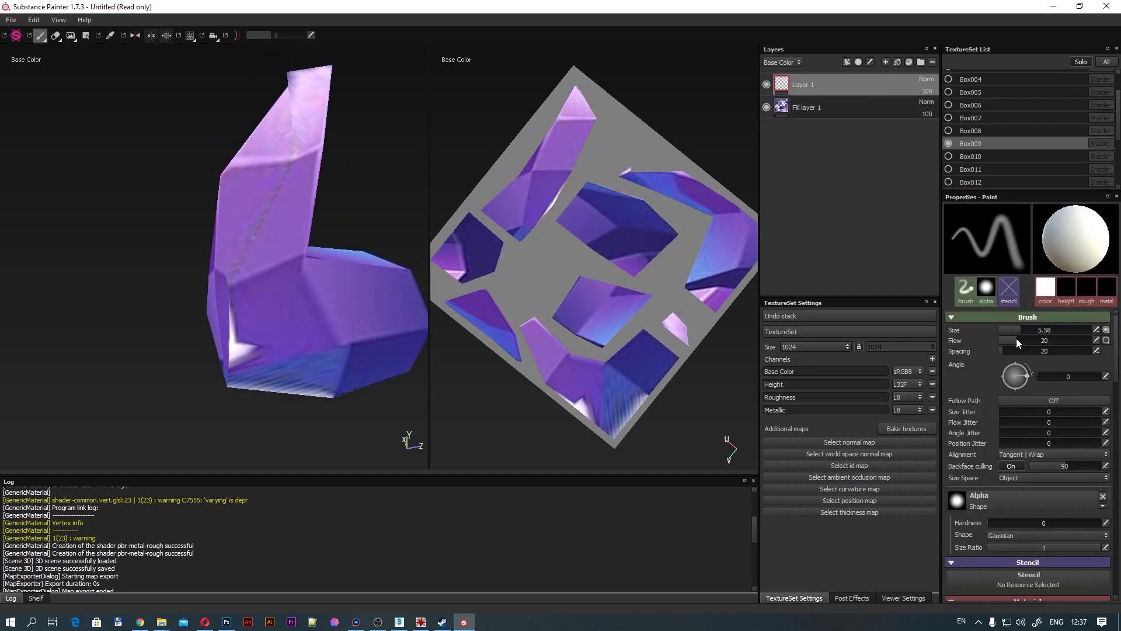
{"action": "mouse_move", "coordinate": [269, 184]}
{"action": "left_mouse_down", "text": "alt"}
{"action": "mouse_move", "coordinate": [307, 325]}
{"action": "mouse_move", "coordinate": [259, 330]}
{"action": "left_mouse_up", "text": "alt"}
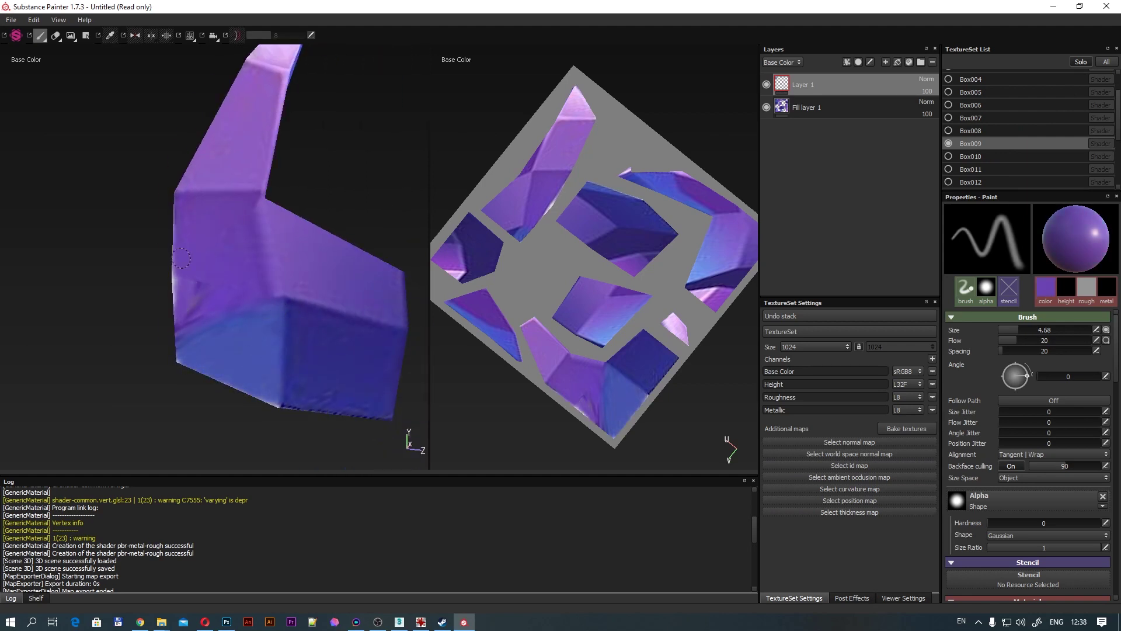
{"action": "mouse_move", "coordinate": [181, 257]}
{"action": "left_mouse_down", "text": "alt"}
{"action": "mouse_move", "coordinate": [160, 302]}
{"action": "mouse_move", "coordinate": [229, 323]}
{"action": "mouse_move", "coordinate": [213, 310]}
{"action": "mouse_move", "coordinate": [264, 306]}
{"action": "left_mouse_up", "text": "alt"}
{"action": "left_click", "coordinate": [216, 270]}
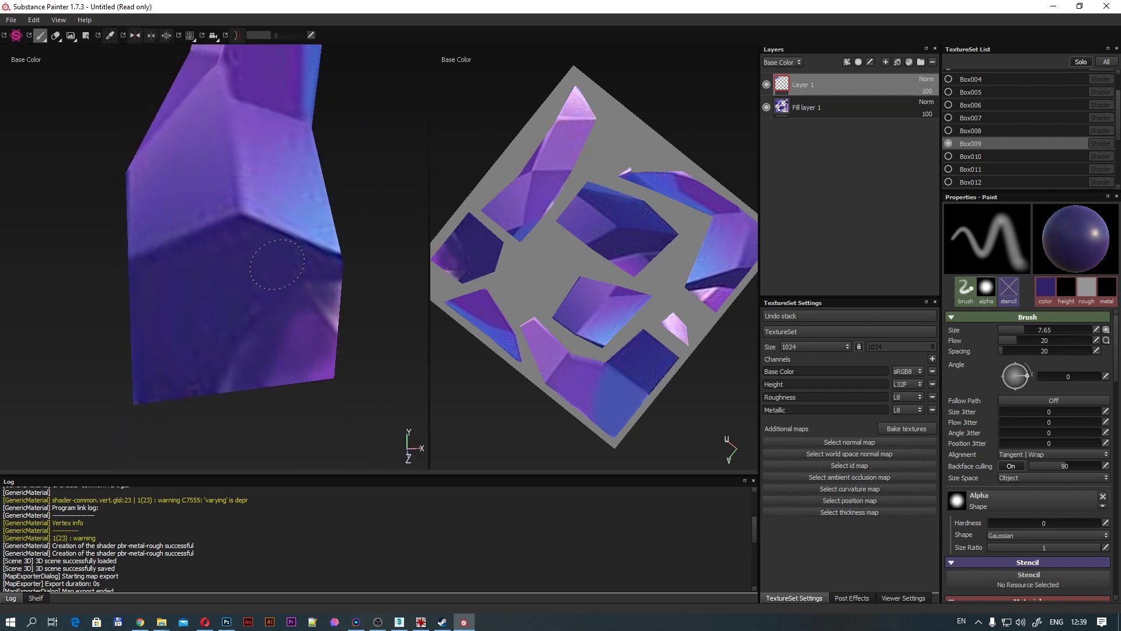
{"action": "left_click_drag", "start_coordinate": [310, 374], "coordinate": [215, 374], "text": "alt"}
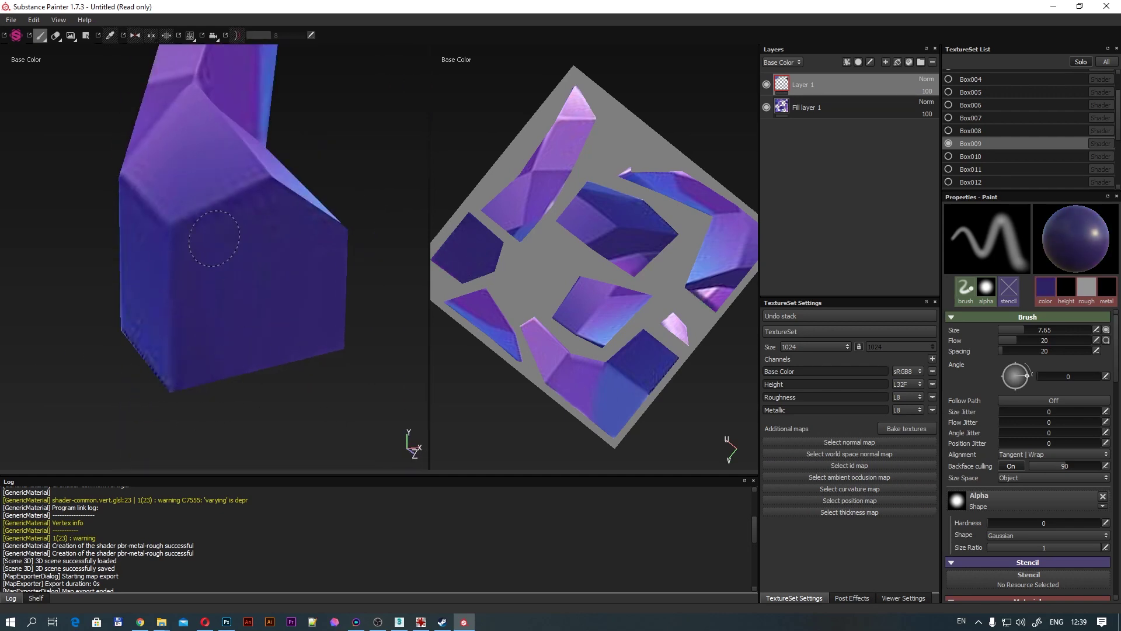
{"action": "left_click_drag", "start_coordinate": [326, 344], "coordinate": [169, 336], "text": "alt"}
{"action": "key", "text": "p"}
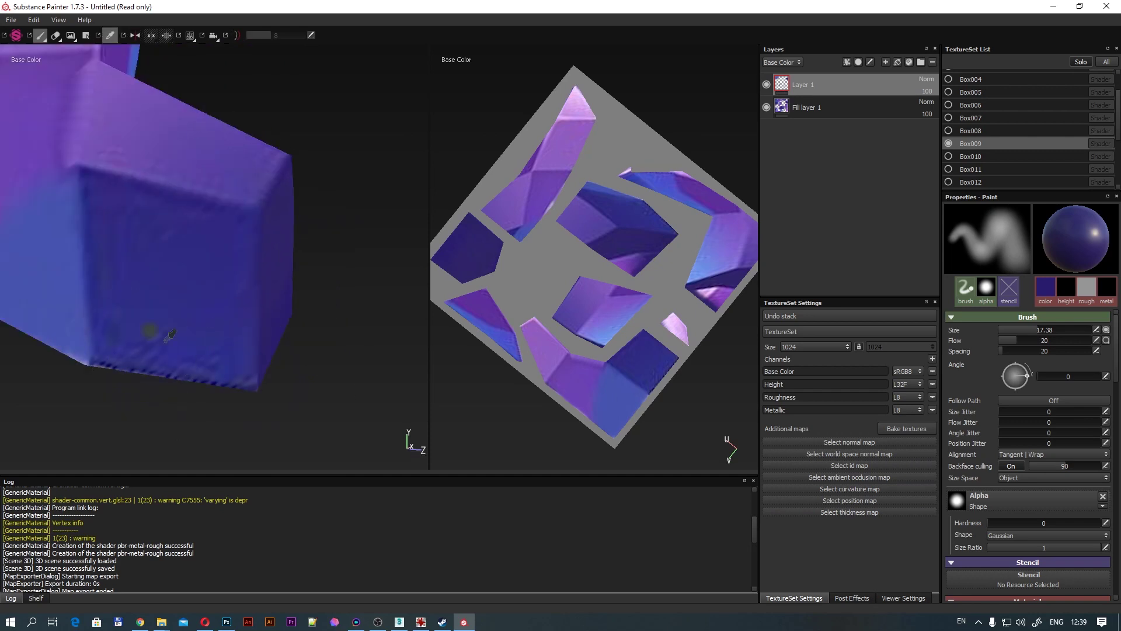
{"action": "left_click_drag", "start_coordinate": [218, 383], "coordinate": [327, 374], "text": "alt"}
{"action": "key", "text": "p"}
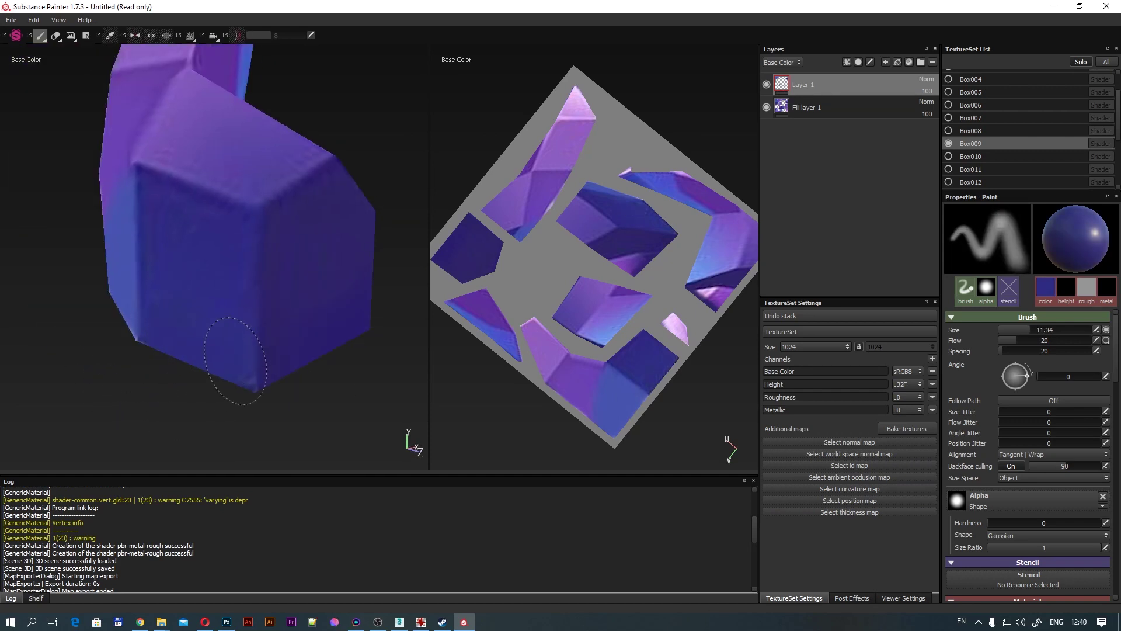
{"action": "scroll", "coordinate": [204, 357], "scroll_direction": "down", "scroll_amount": 3}
{"action": "mouse_move", "coordinate": [280, 325]}
{"action": "left_mouse_down", "text": "alt"}
{"action": "mouse_move", "coordinate": [354, 322]}
{"action": "mouse_move", "coordinate": [303, 279]}
{"action": "left_mouse_up", "text": "alt"}
{"action": "key", "text": "p"}
{"action": "left_click", "coordinate": [304, 279]}
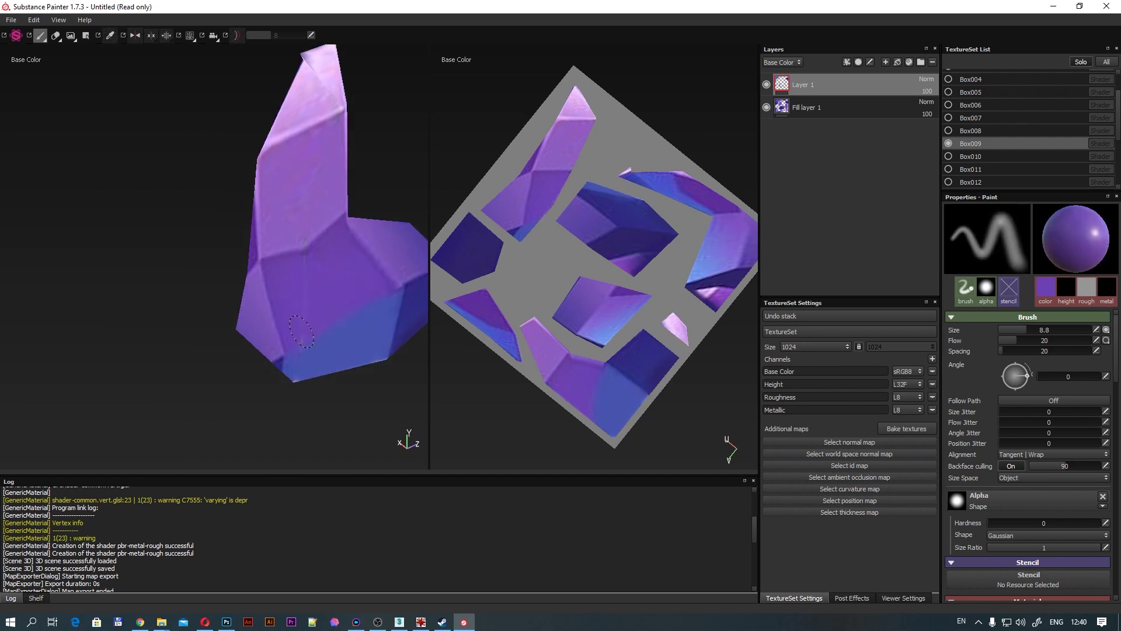
Paint light blue and darker blue tones across the crystal's tall face.
{"action": "mouse_move", "coordinate": [301, 331]}
{"action": "left_mouse_down", "text": "alt"}
{"action": "mouse_move", "coordinate": [301, 360]}
{"action": "mouse_move", "coordinate": [165, 314]}
{"action": "left_mouse_up", "text": "alt"}
{"action": "key", "text": "p"}
{"action": "left_click", "coordinate": [166, 313]}
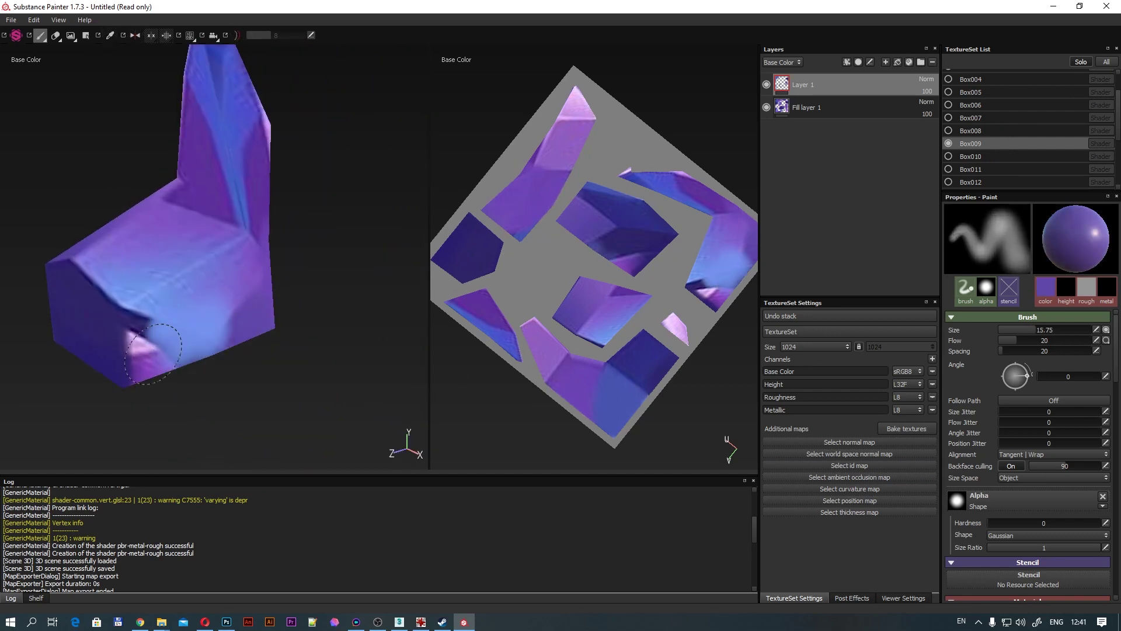
{"action": "key", "text": "p"}
{"action": "left_click", "coordinate": [177, 346]}
{"action": "left_click_drag", "start_coordinate": [180, 359], "coordinate": [173, 332], "text": "alt"}
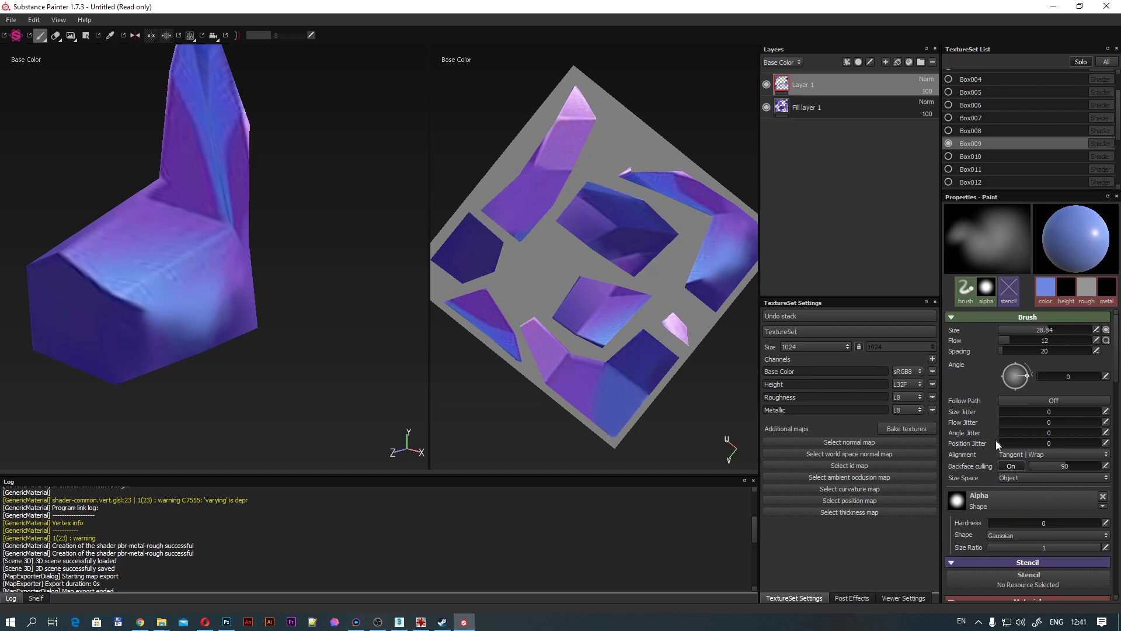
{"action": "mouse_move", "coordinate": [214, 323]}
{"action": "left_mouse_down", "text": "alt"}
{"action": "mouse_move", "coordinate": [230, 325]}
{"action": "mouse_move", "coordinate": [225, 136]}
{"action": "mouse_move", "coordinate": [463, 208]}
{"action": "mouse_move", "coordinate": [296, 183]}
{"action": "mouse_move", "coordinate": [345, 208]}
{"action": "mouse_move", "coordinate": [239, 237]}
{"action": "mouse_move", "coordinate": [259, 276]}
{"action": "mouse_move", "coordinate": [257, 193]}
{"action": "left_mouse_up", "text": "alt"}
{"action": "key", "text": "p"}
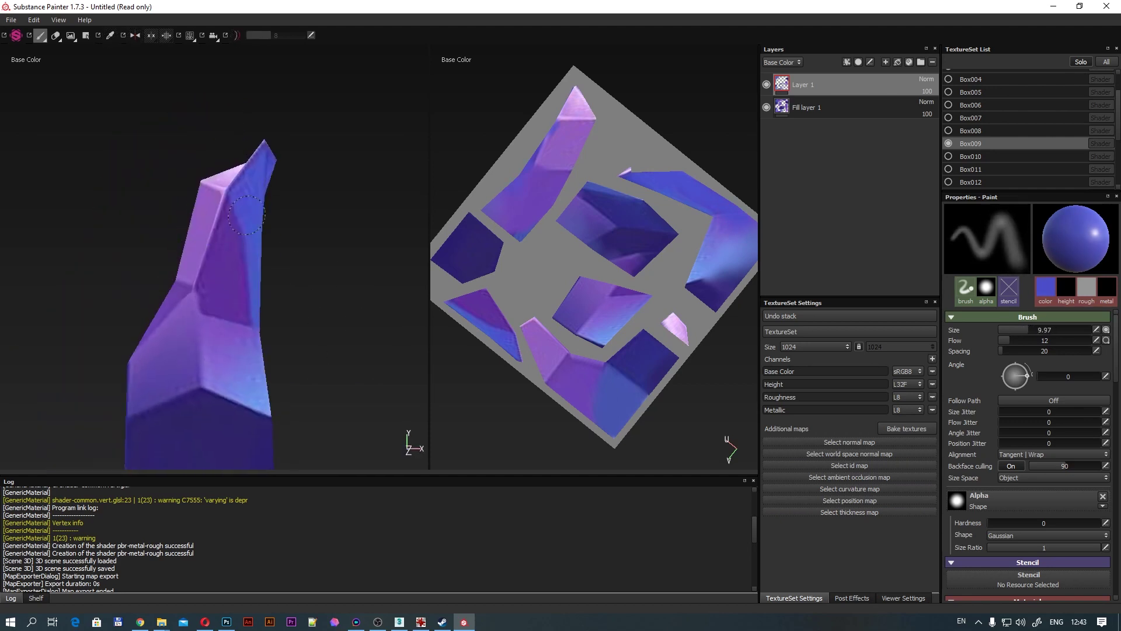
{"action": "key", "text": "p"}
Add pale pink highlights and more blue to the crystal from other angles.
{"action": "left_click_drag", "start_coordinate": [262, 240], "coordinate": [308, 225], "text": "alt"}
{"action": "left_click", "coordinate": [238, 195]}
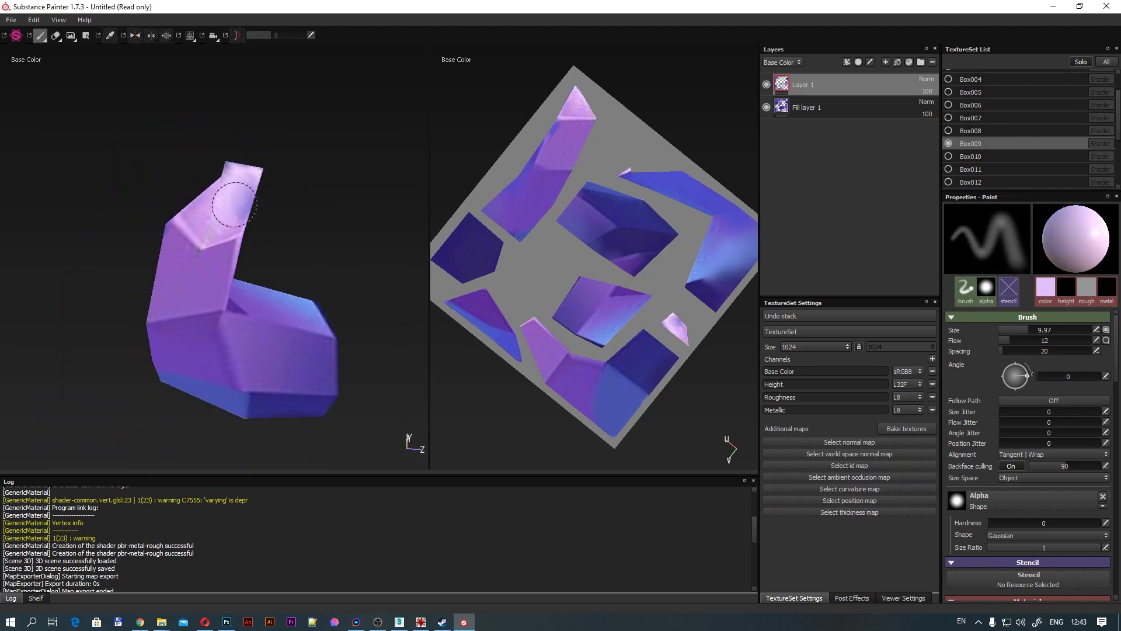
{"action": "left_click_drag", "start_coordinate": [238, 195], "coordinate": [279, 204], "text": "alt"}
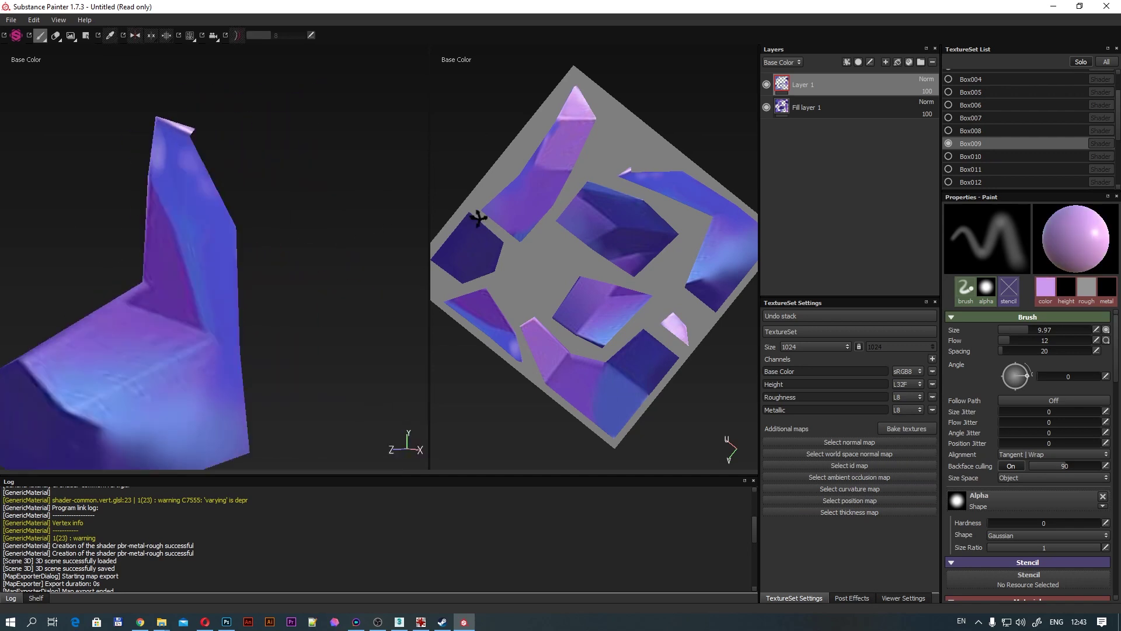
{"action": "left_click_drag", "start_coordinate": [205, 223], "coordinate": [193, 213], "text": "alt"}
{"action": "key", "text": "p"}
{"action": "left_click", "coordinate": [202, 255]}
{"action": "left_click_drag", "start_coordinate": [202, 255], "coordinate": [302, 286], "text": "alt"}
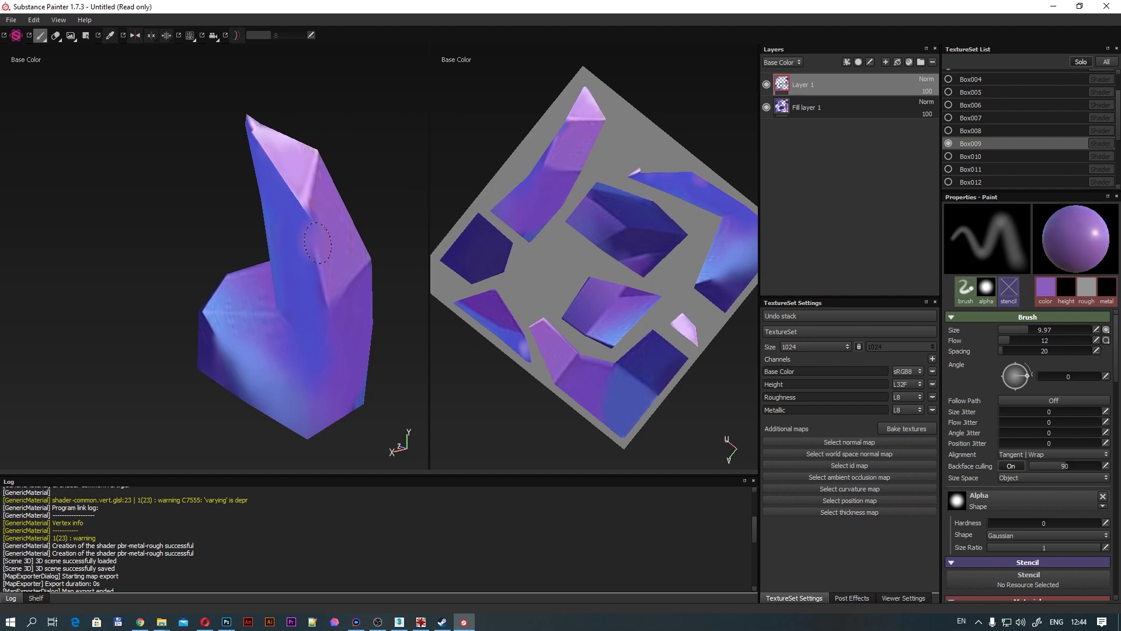
Finish touching up the crystal and save the project as stone01.
{"action": "left_click_drag", "start_coordinate": [325, 284], "coordinate": [267, 164], "text": "alt"}
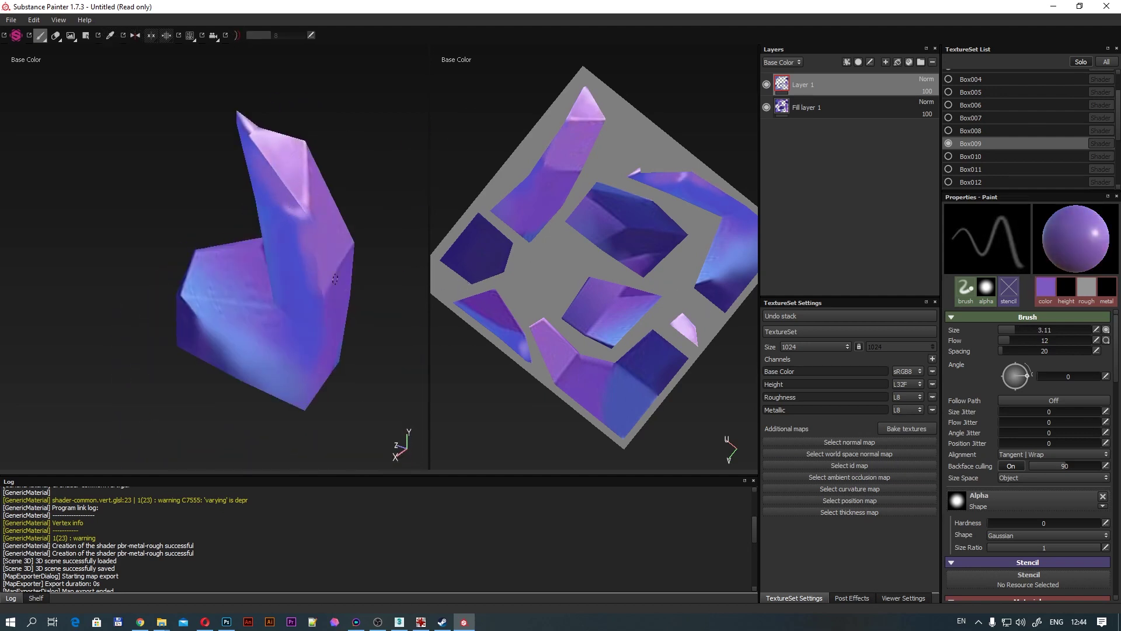
{"action": "left_click_drag", "start_coordinate": [335, 280], "coordinate": [338, 320], "text": "alt"}
{"action": "right_click_drag", "start_coordinate": [266, 287], "coordinate": [320, 313], "text": "alt"}
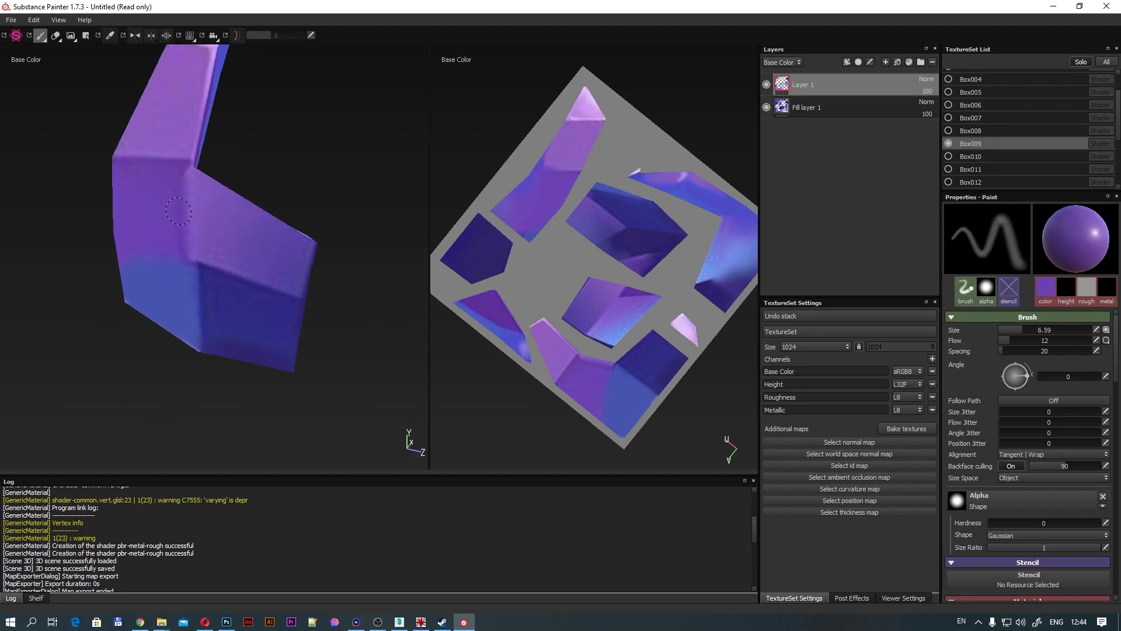
{"action": "mouse_move", "coordinate": [186, 248]}
{"action": "right_mouse_down", "text": "alt"}
{"action": "mouse_move", "coordinate": [239, 268]}
{"action": "mouse_move", "coordinate": [343, 188]}
{"action": "right_mouse_up", "text": "alt"}
{"action": "key", "text": "ctrl+s"}
{"action": "key", "text": "Return"}
Turn off Solo so the whole crystal ring is displayed again.
{"action": "mouse_move", "coordinate": [343, 187]}
{"action": "left_mouse_down", "text": "alt"}
{"action": "mouse_move", "coordinate": [330, 226]}
{"action": "mouse_move", "coordinate": [388, 242]}
{"action": "left_mouse_up", "text": "alt"}
{"action": "scroll", "coordinate": [388, 242], "scroll_direction": "down", "scroll_amount": 3}
{"action": "left_click", "coordinate": [1106, 61]}
{"action": "left_click_drag", "start_coordinate": [488, 371], "coordinate": [472, 403], "text": "alt"}
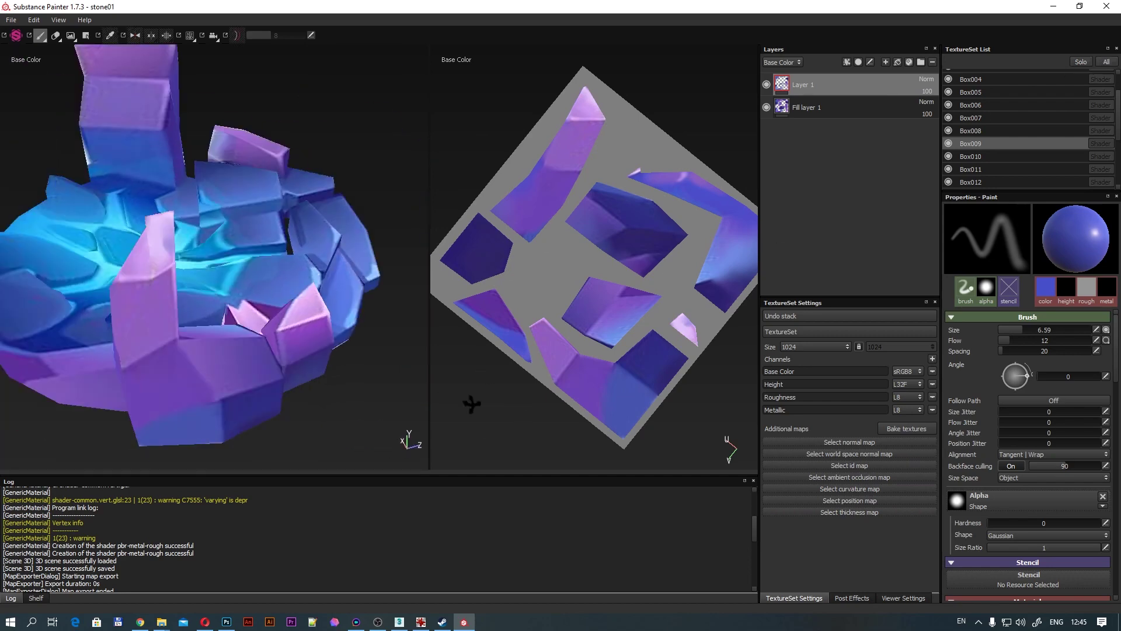
{"action": "scroll", "coordinate": [178, 386], "scroll_direction": "up", "scroll_amount": 3}
{"action": "mouse_move", "coordinate": [178, 385]}
{"action": "left_mouse_down", "text": "alt"}
{"action": "mouse_move", "coordinate": [300, 381]}
{"action": "mouse_move", "coordinate": [424, 248]}
{"action": "mouse_move", "coordinate": [321, 301]}
{"action": "left_mouse_up", "text": "alt"}
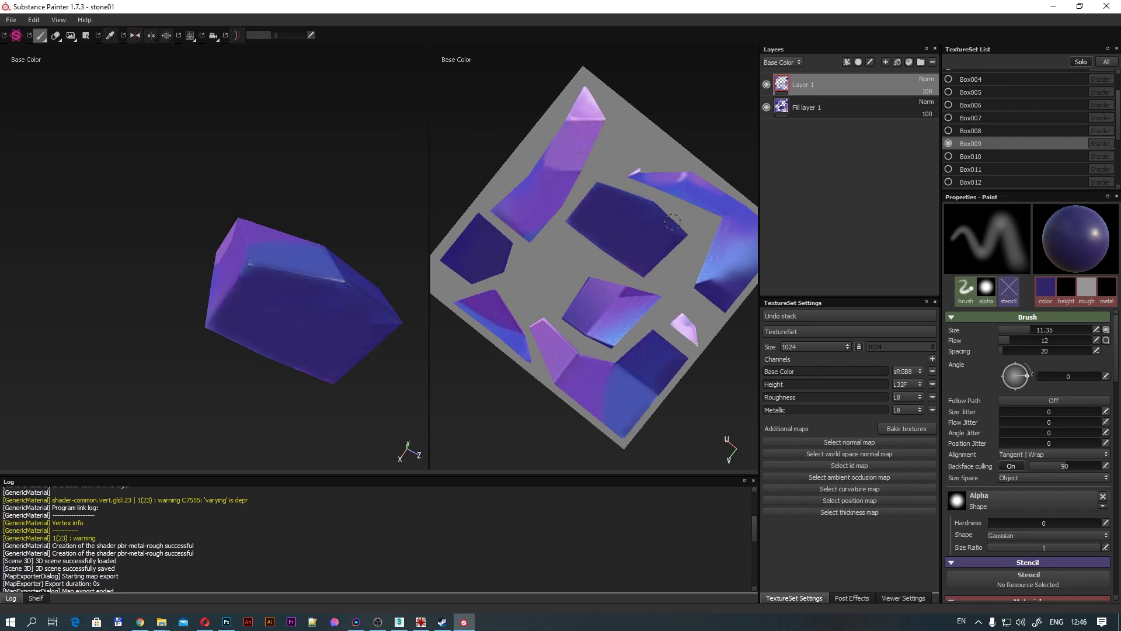
{"action": "mouse_move", "coordinate": [304, 275]}
{"action": "left_mouse_down", "text": "alt"}
{"action": "mouse_move", "coordinate": [327, 280]}
{"action": "mouse_move", "coordinate": [308, 300]}
{"action": "mouse_move", "coordinate": [305, 289]}
{"action": "left_mouse_up", "text": "alt"}
{"action": "left_click", "coordinate": [1106, 61]}
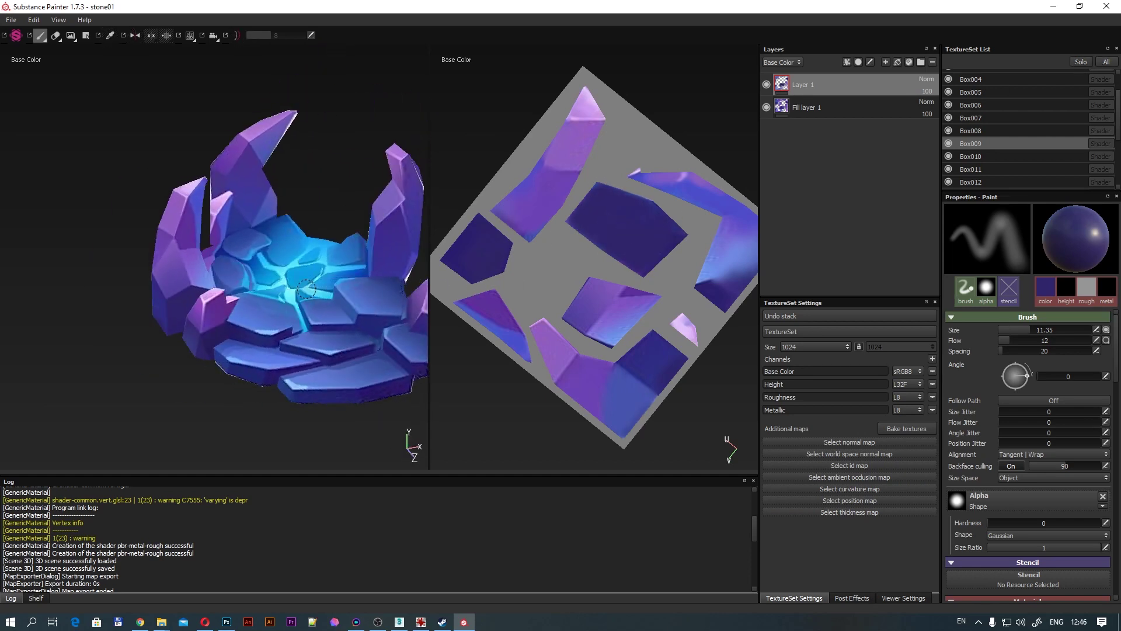
Isolate the Box011 texture set and frame its tall crystal shard.
{"action": "left_click", "coordinate": [990, 169]}
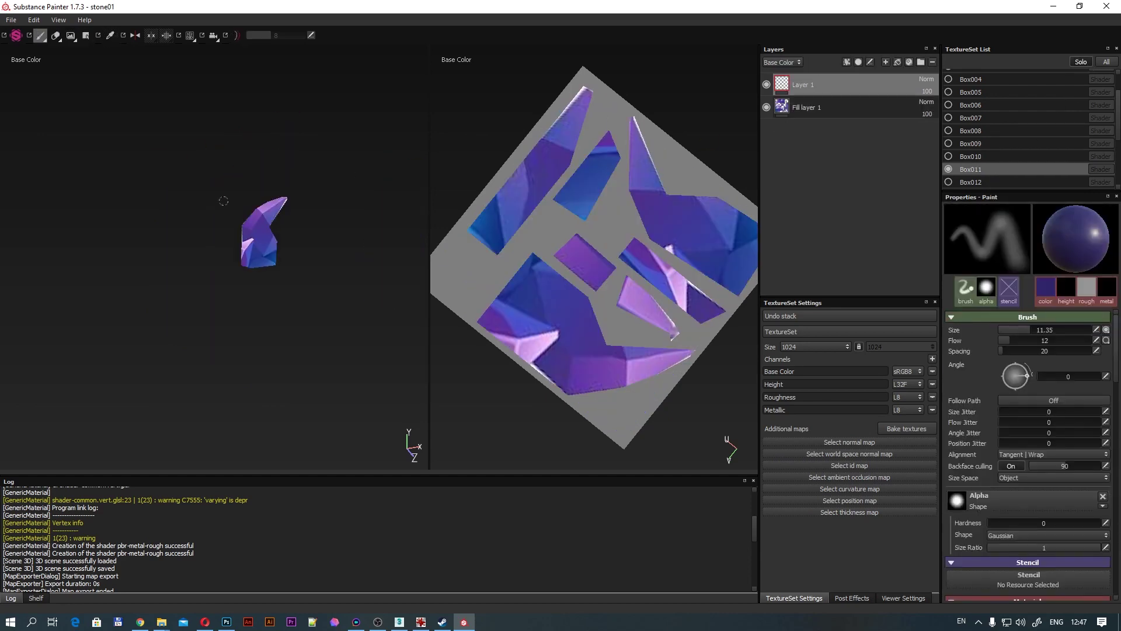
{"action": "scroll", "coordinate": [236, 219], "scroll_direction": "up", "scroll_amount": 3}
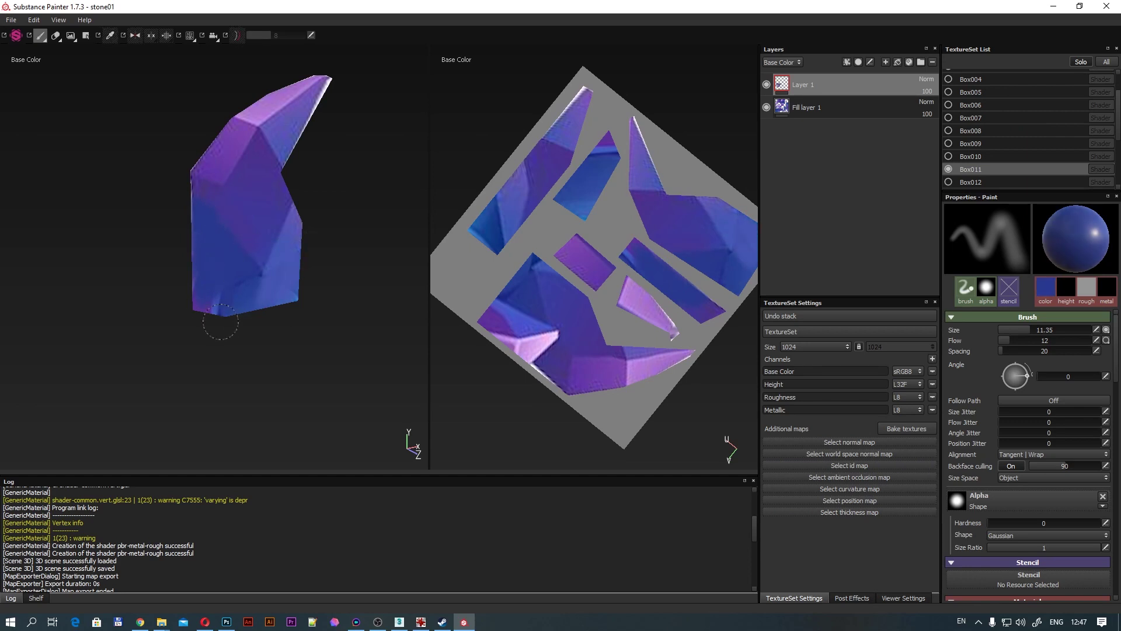
{"action": "left_click_drag", "start_coordinate": [219, 316], "coordinate": [313, 208], "text": "alt"}
{"action": "scroll", "coordinate": [317, 156], "scroll_direction": "up", "scroll_amount": 3}
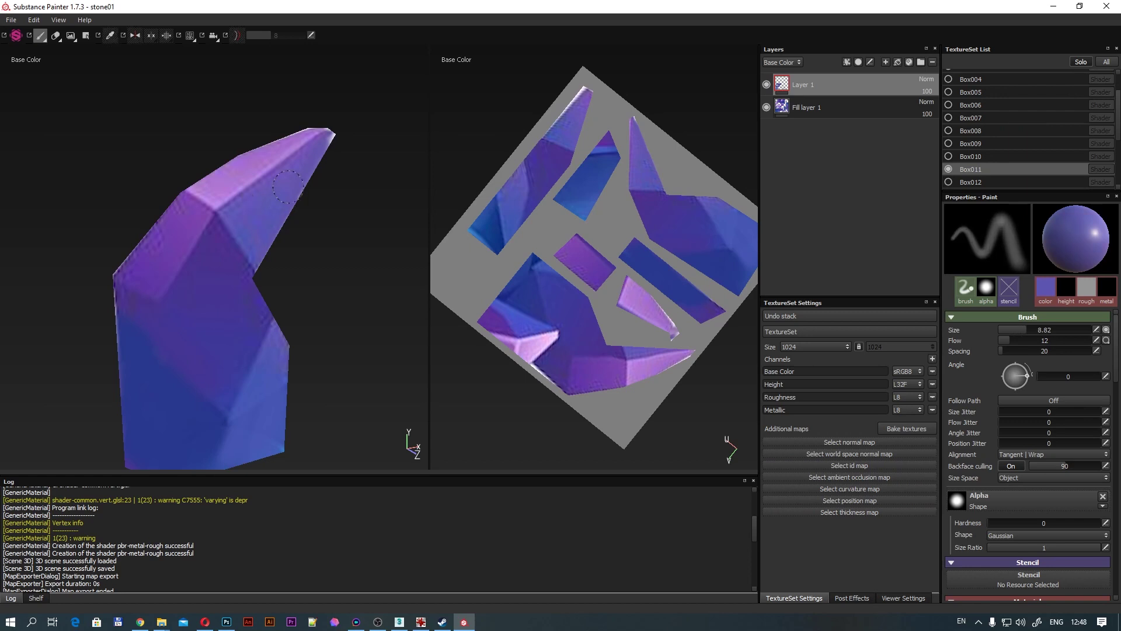
{"action": "left_click_drag", "start_coordinate": [334, 132], "coordinate": [145, 284], "text": "alt"}
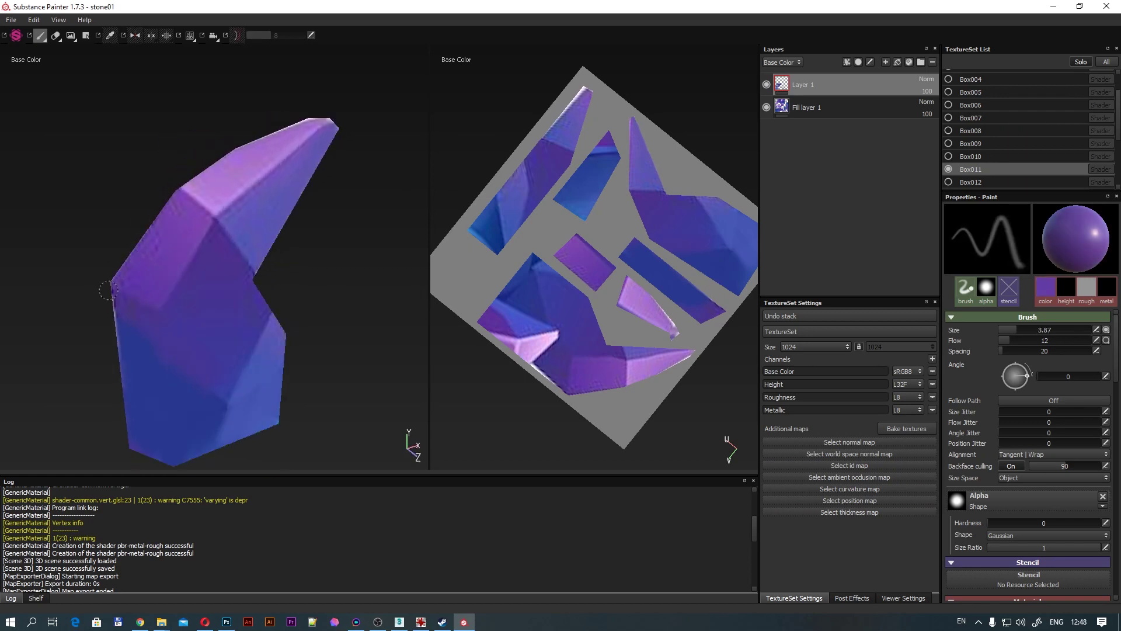
{"action": "middle_click_drag", "start_coordinate": [157, 243], "coordinate": [189, 262], "text": "alt"}
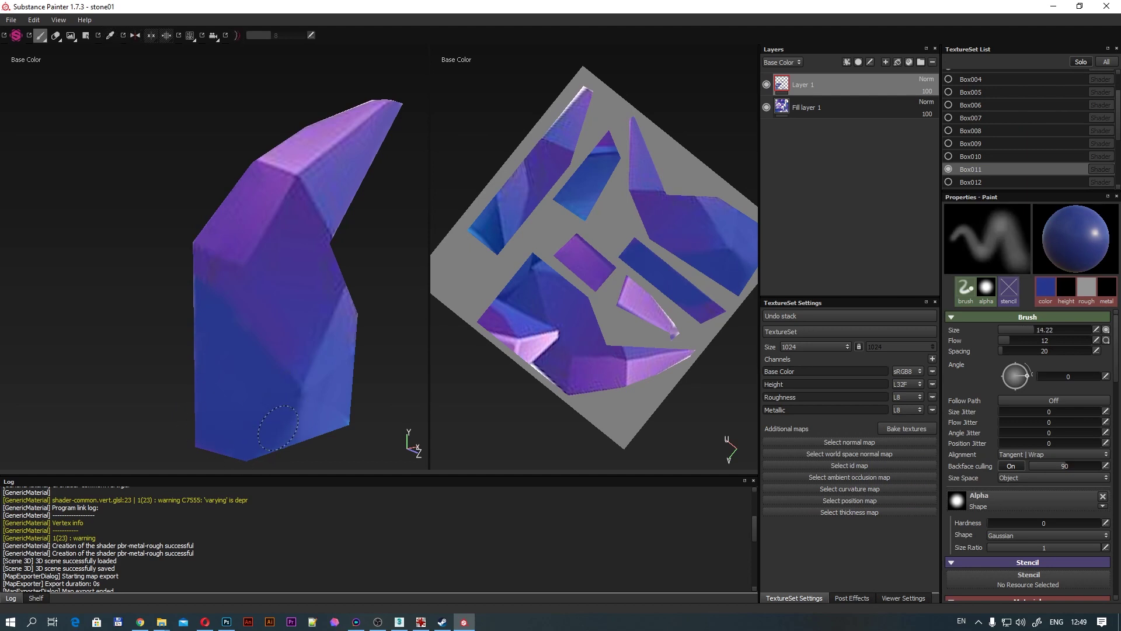
{"action": "left_click", "coordinate": [1044, 290]}
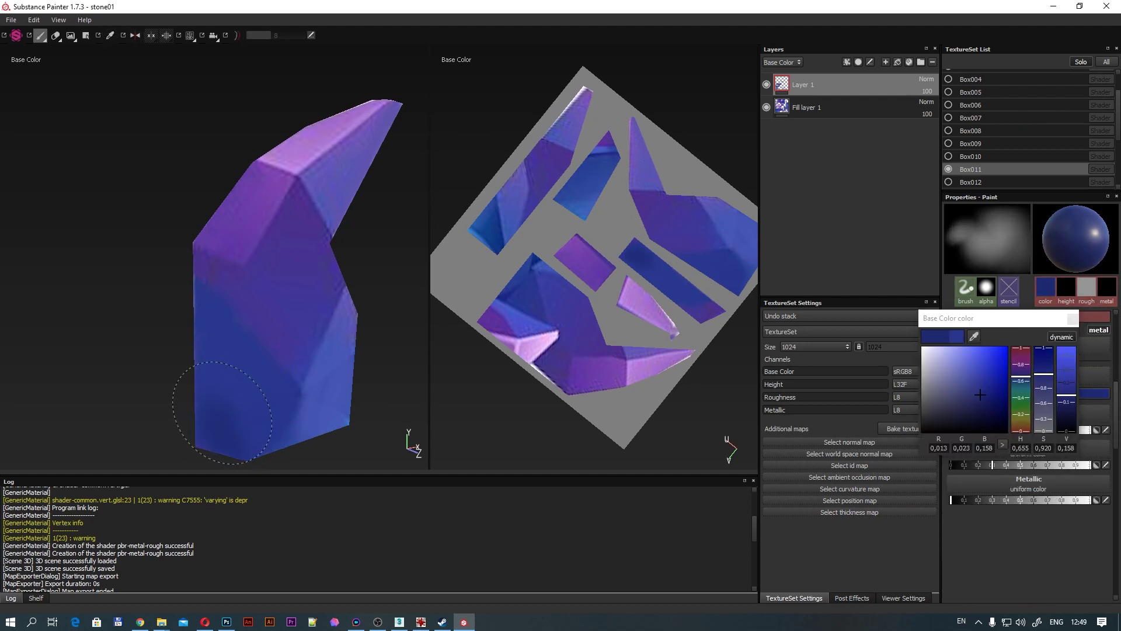
{"action": "mouse_move", "coordinate": [222, 412]}
{"action": "left_mouse_down", "text": "alt"}
{"action": "mouse_move", "coordinate": [370, 368]}
{"action": "mouse_move", "coordinate": [174, 304]}
{"action": "mouse_move", "coordinate": [312, 238]}
{"action": "mouse_move", "coordinate": [335, 245]}
{"action": "mouse_move", "coordinate": [315, 146]}
{"action": "left_mouse_up", "text": "alt"}
Paint lighter purple highlights on Box011 with purple sampled from the stone.
{"action": "key", "text": "p"}
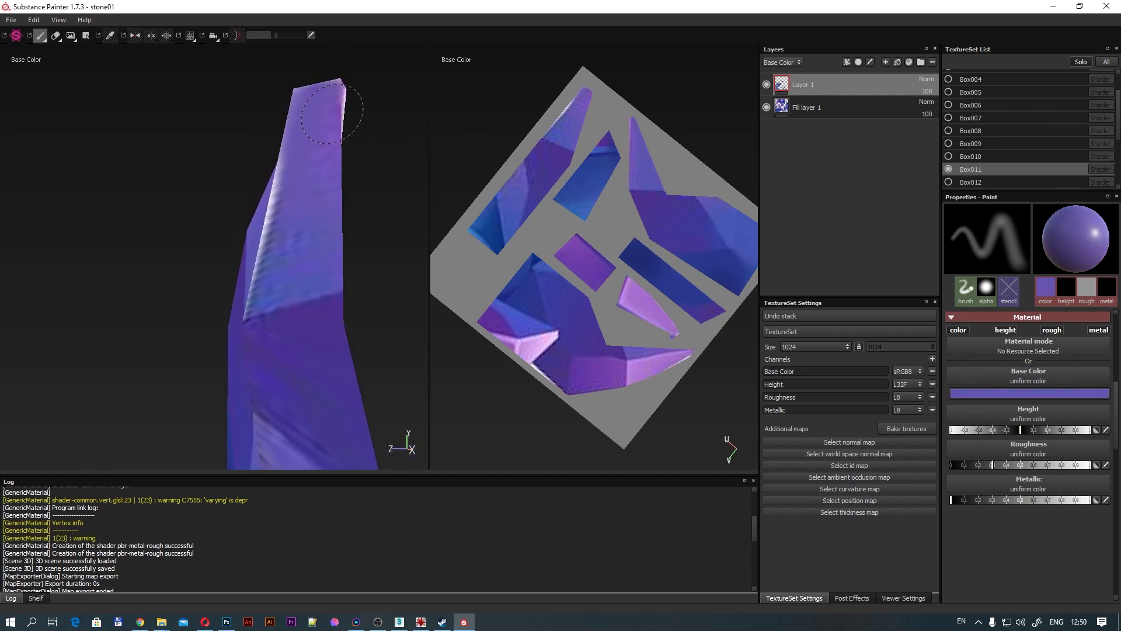
{"action": "left_click_drag", "start_coordinate": [283, 263], "coordinate": [262, 216], "text": "alt"}
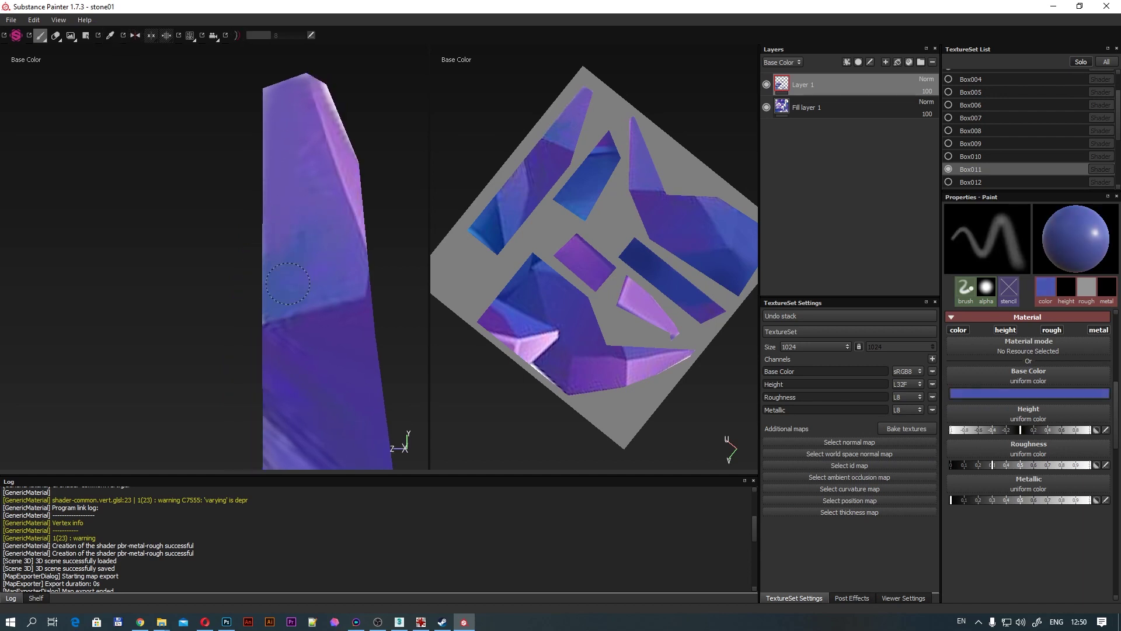
{"action": "left_click_drag", "start_coordinate": [297, 242], "coordinate": [233, 107], "text": "alt"}
{"action": "left_click", "coordinate": [233, 106]}
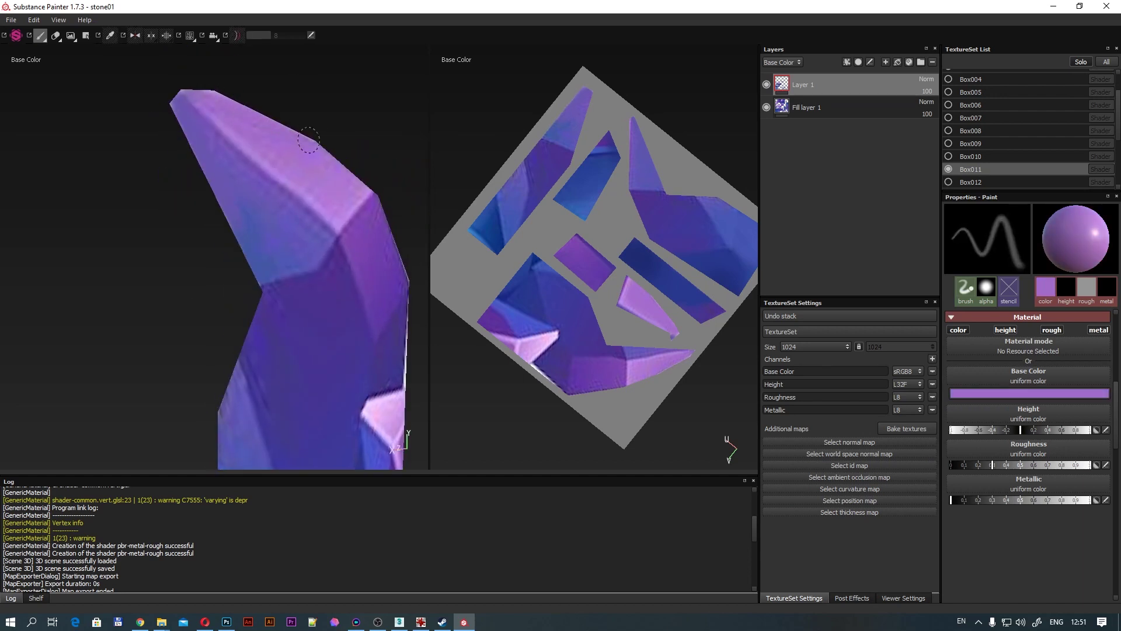
{"action": "mouse_move", "coordinate": [309, 140]}
{"action": "left_mouse_down", "text": "alt"}
{"action": "mouse_move", "coordinate": [413, 242]}
{"action": "mouse_move", "coordinate": [296, 214]}
{"action": "left_mouse_up", "text": "alt"}
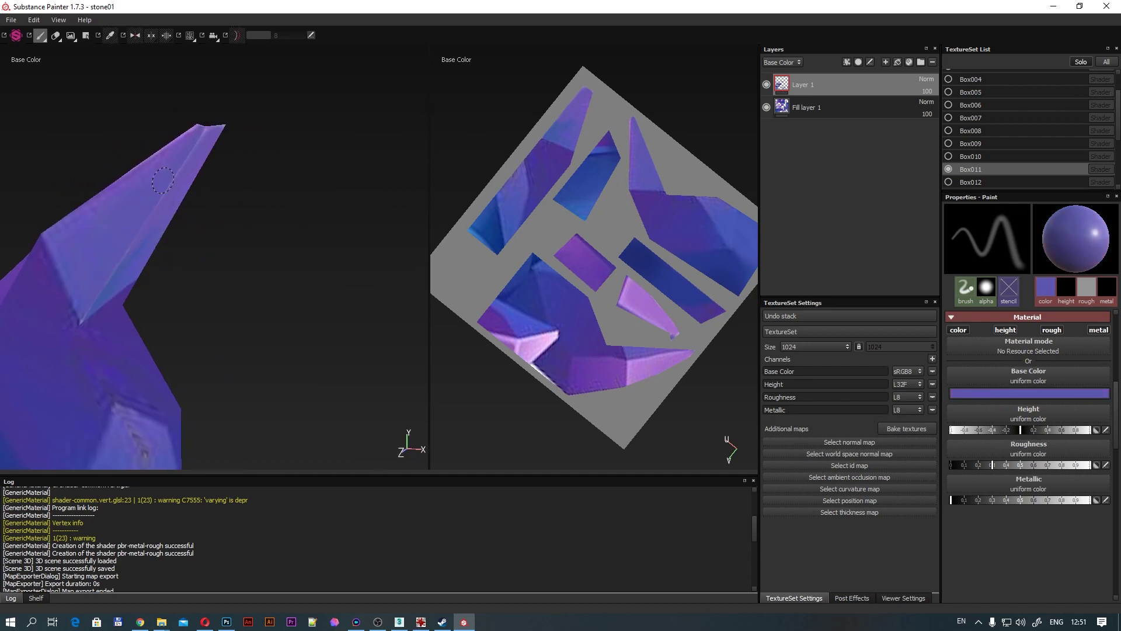
Paint sampled blue shading around the shard's pointed tip and other faces.
{"action": "key", "text": "p"}
{"action": "mouse_move", "coordinate": [82, 313]}
{"action": "left_mouse_down", "text": "alt"}
{"action": "mouse_move", "coordinate": [169, 296]}
{"action": "mouse_move", "coordinate": [92, 343]}
{"action": "mouse_move", "coordinate": [313, 296]}
{"action": "left_mouse_up", "text": "alt"}
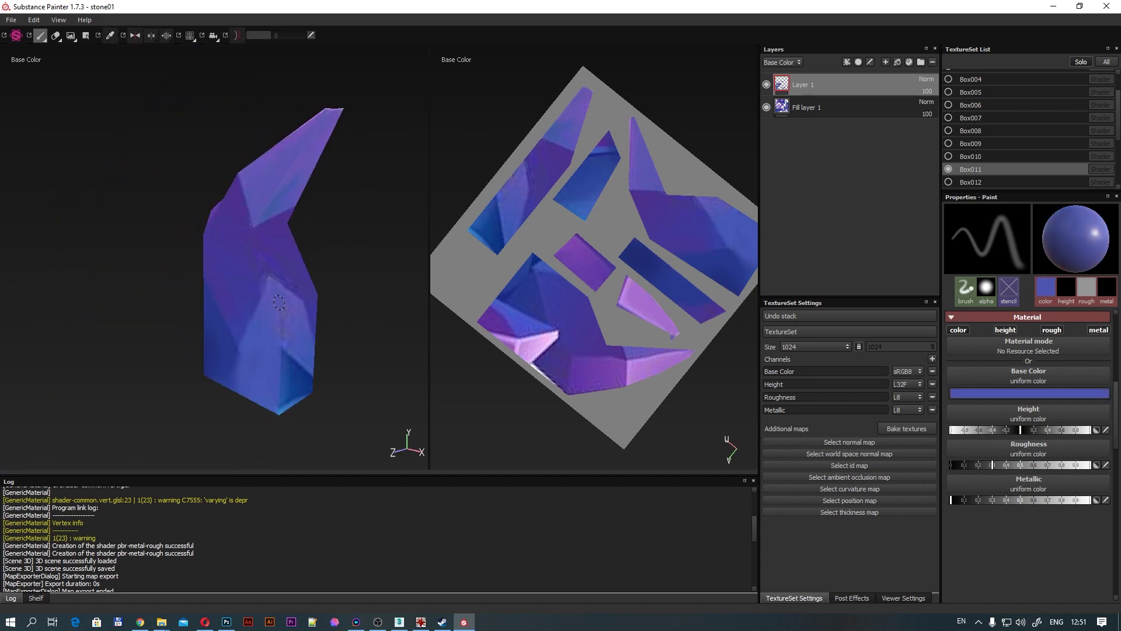
{"action": "left_click_drag", "start_coordinate": [278, 333], "coordinate": [283, 354], "text": "alt"}
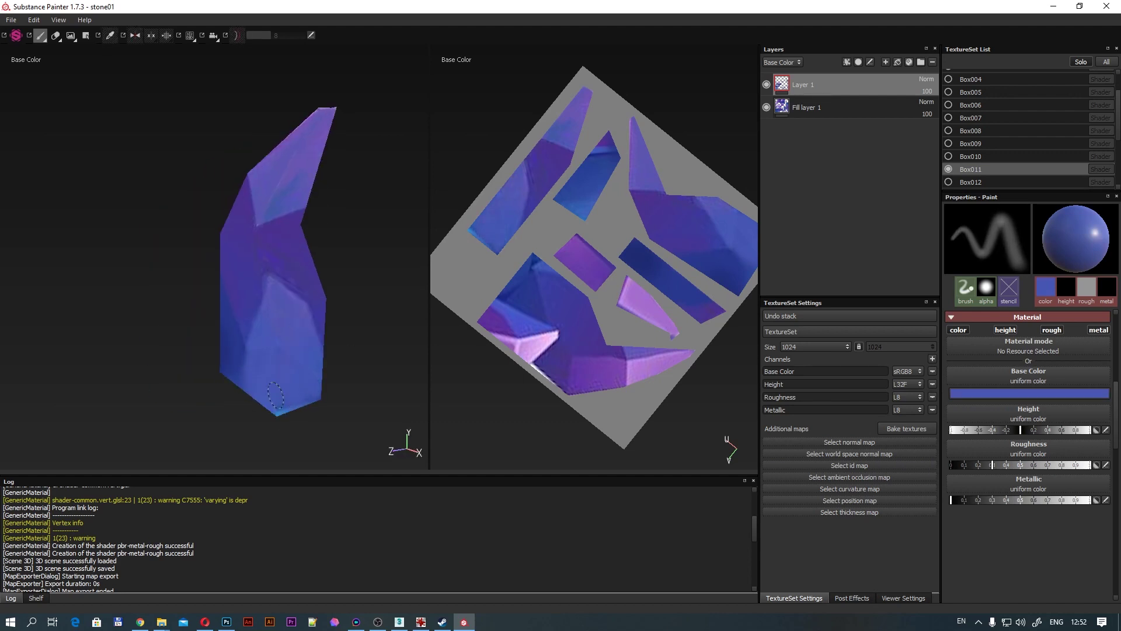
{"action": "mouse_move", "coordinate": [276, 398]}
{"action": "left_mouse_down", "text": "alt"}
{"action": "mouse_move", "coordinate": [273, 308]}
{"action": "mouse_move", "coordinate": [363, 212]}
{"action": "left_mouse_up", "text": "alt"}
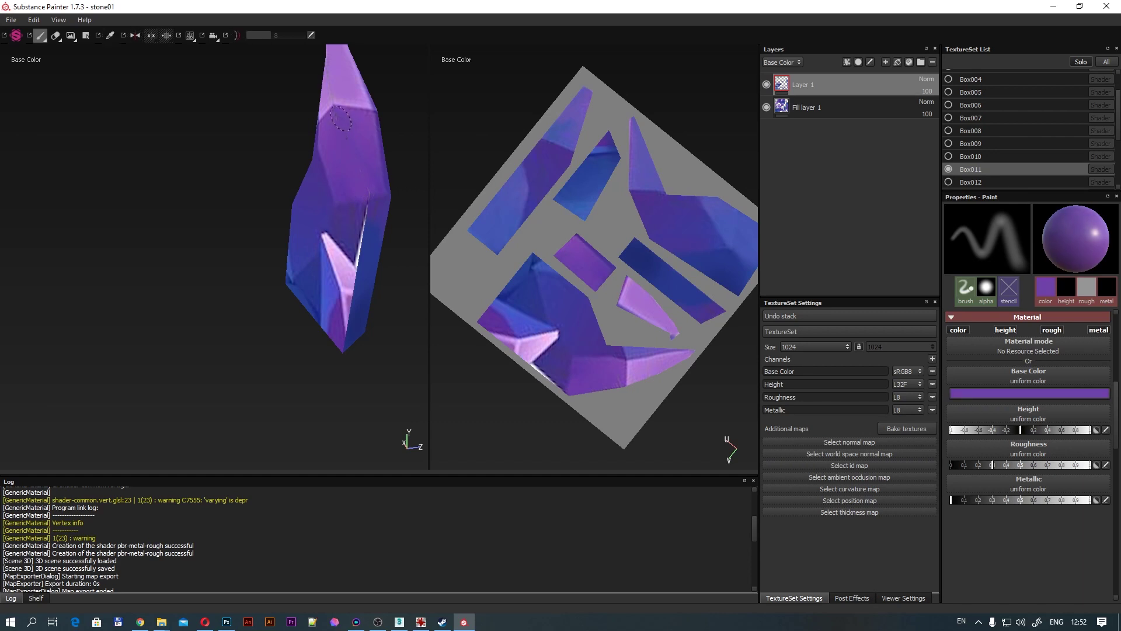
{"action": "mouse_move", "coordinate": [341, 120]}
{"action": "left_mouse_down", "text": "alt"}
{"action": "mouse_move", "coordinate": [314, 198]}
{"action": "mouse_move", "coordinate": [205, 293]}
{"action": "left_mouse_up", "text": "alt"}
{"action": "left_click", "coordinate": [327, 292]}
{"action": "left_click_drag", "start_coordinate": [327, 292], "coordinate": [333, 314], "text": "alt"}
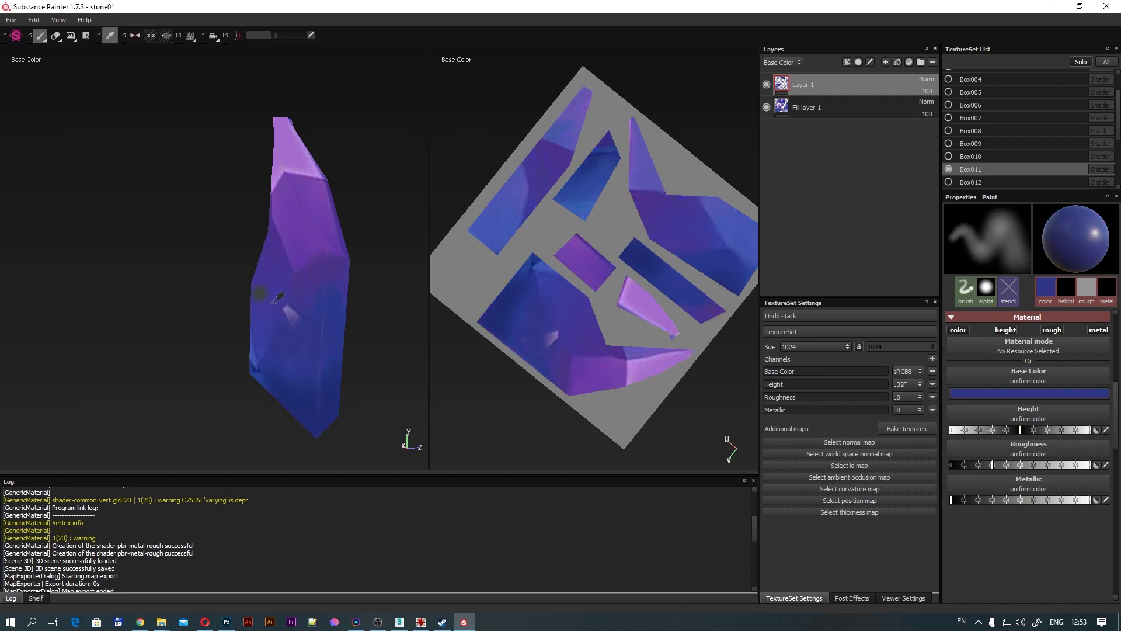
{"action": "left_click_drag", "start_coordinate": [306, 365], "coordinate": [246, 407], "text": "alt"}
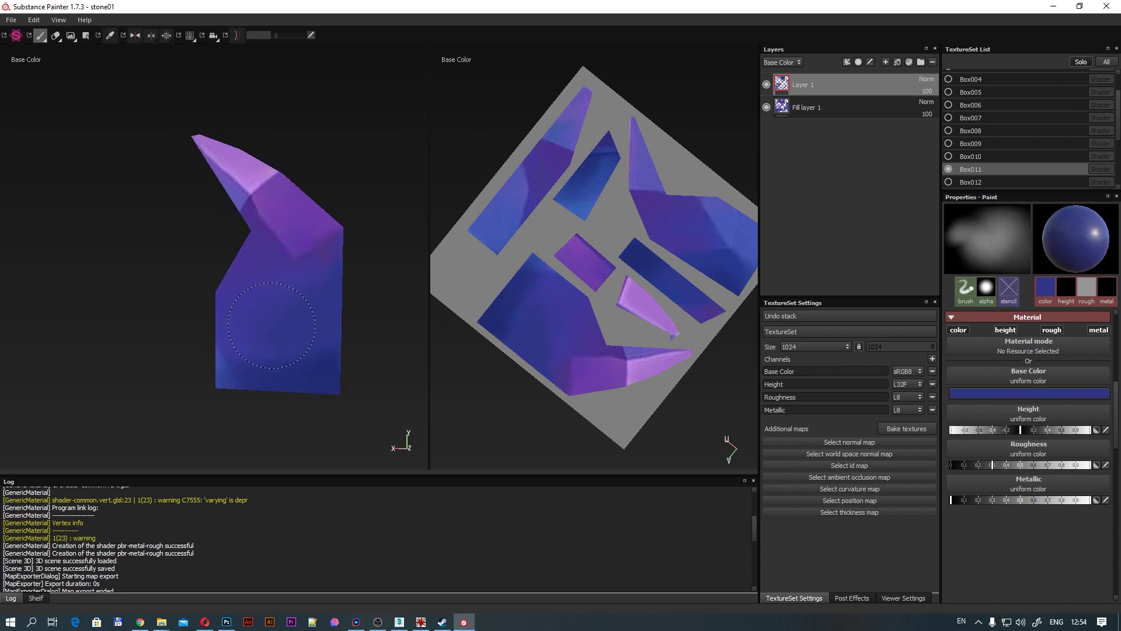
{"action": "left_click_drag", "start_coordinate": [245, 387], "coordinate": [229, 363], "text": "alt"}
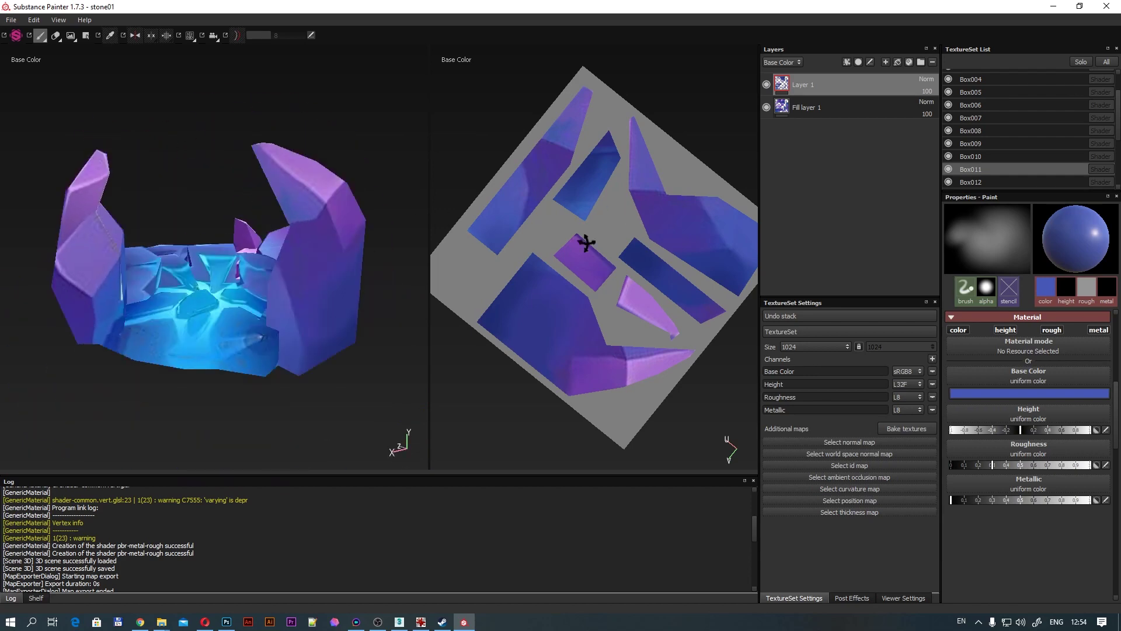
Select Box010, move Layer 1 above Fill layer 1, and show all pieces again.
{"action": "left_click_drag", "start_coordinate": [212, 263], "coordinate": [245, 222], "text": "alt"}
{"action": "left_click", "coordinate": [971, 155]}
{"action": "left_click_drag", "start_coordinate": [828, 107], "coordinate": [829, 82]}
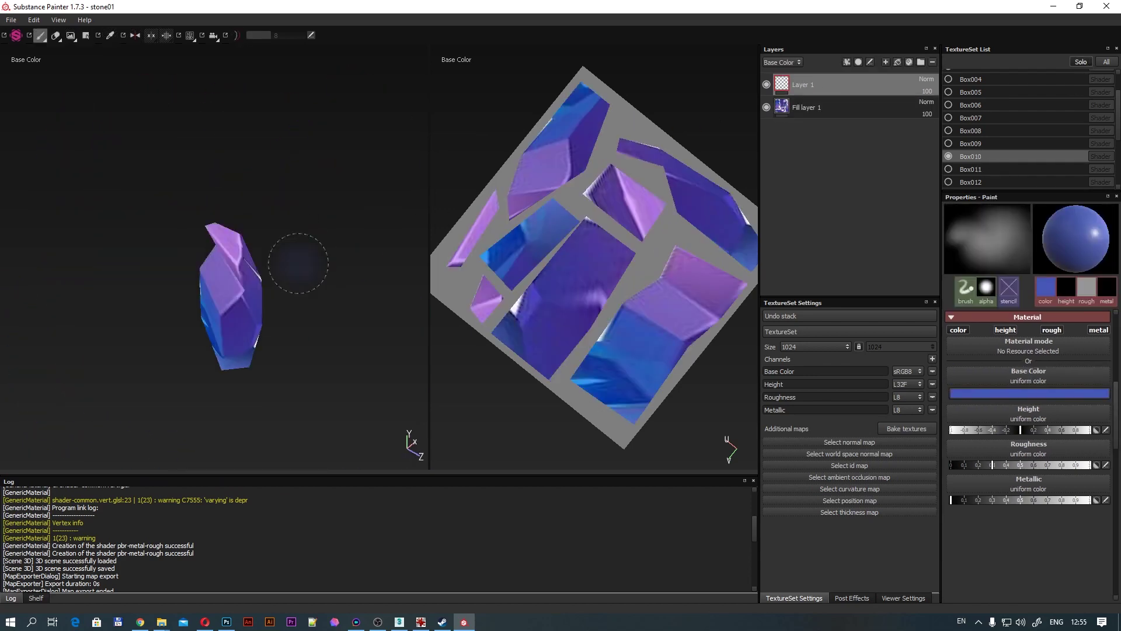
{"action": "mouse_move", "coordinate": [296, 263]}
{"action": "left_mouse_down", "text": "alt"}
{"action": "mouse_move", "coordinate": [340, 247]}
{"action": "mouse_move", "coordinate": [286, 315]}
{"action": "left_mouse_up", "text": "alt"}
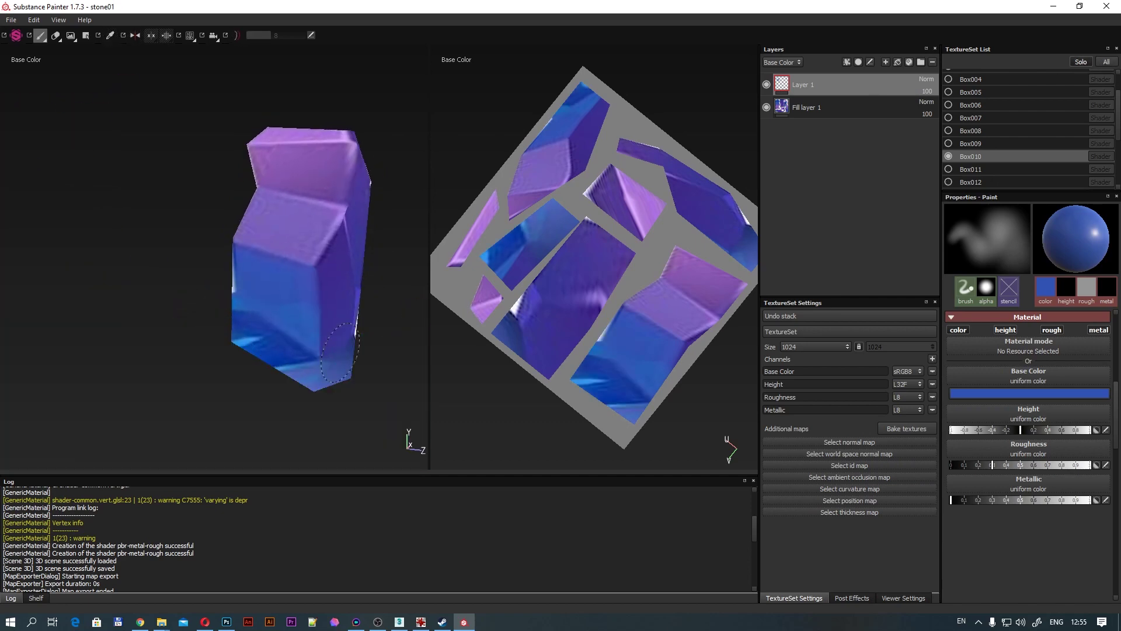
{"action": "left_click", "coordinate": [1072, 63]}
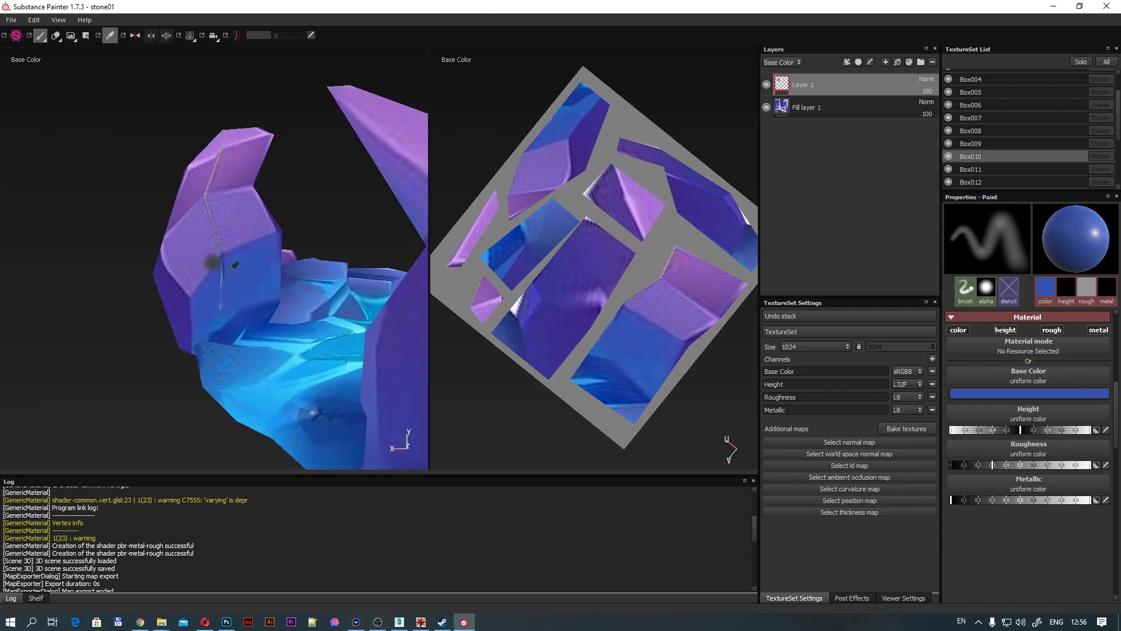
Paint blue and pink-purple tones on Box010, undoing a stray white stroke.
{"action": "key", "text": "p"}
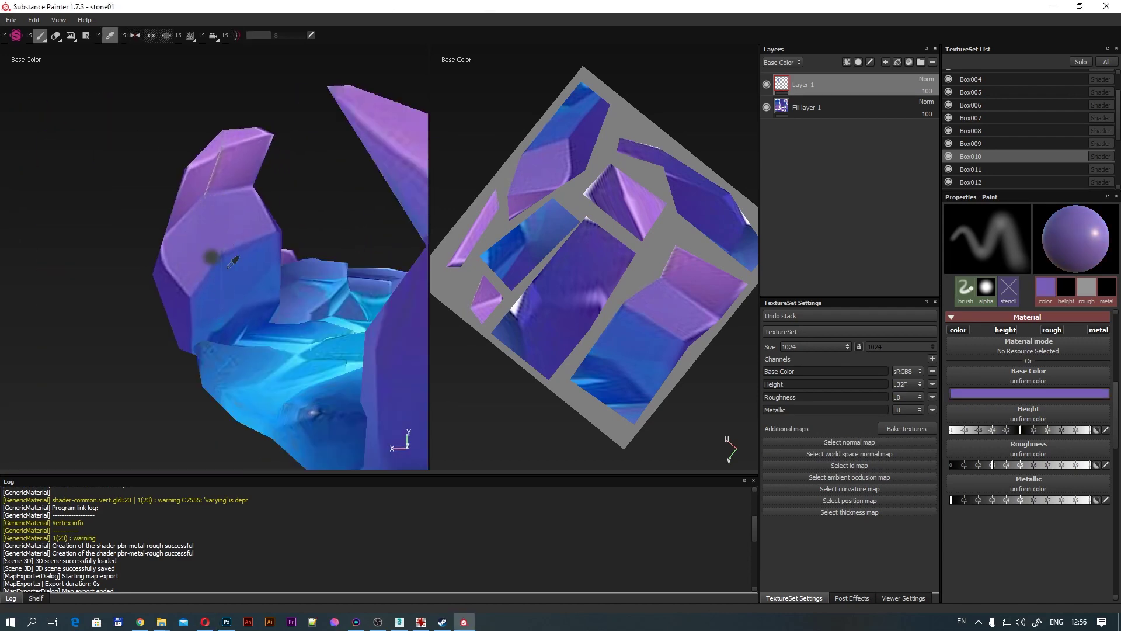
{"action": "mouse_move", "coordinate": [233, 144]}
{"action": "left_mouse_down", "text": "alt"}
{"action": "mouse_move", "coordinate": [170, 300]}
{"action": "mouse_move", "coordinate": [289, 280]}
{"action": "mouse_move", "coordinate": [216, 155]}
{"action": "left_mouse_up", "text": "alt"}
{"action": "left_click", "coordinate": [288, 280]}
{"action": "key", "text": "ctrl+z"}
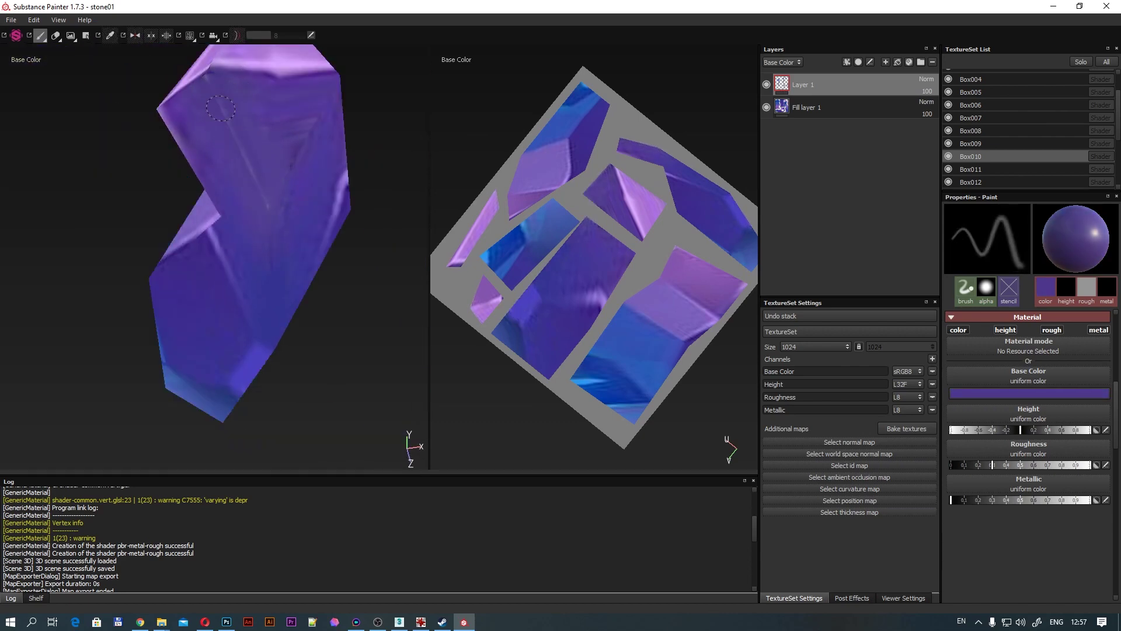
{"action": "mouse_move", "coordinate": [260, 197]}
{"action": "left_mouse_down", "text": "alt"}
{"action": "mouse_move", "coordinate": [253, 172]}
{"action": "mouse_move", "coordinate": [348, 232]}
{"action": "mouse_move", "coordinate": [249, 238]}
{"action": "mouse_move", "coordinate": [188, 355]}
{"action": "mouse_move", "coordinate": [216, 368]}
{"action": "mouse_move", "coordinate": [228, 265]}
{"action": "mouse_move", "coordinate": [201, 267]}
{"action": "mouse_move", "coordinate": [364, 265]}
{"action": "left_mouse_up", "text": "alt"}
{"action": "key", "text": "p"}
{"action": "left_click", "coordinate": [201, 267]}
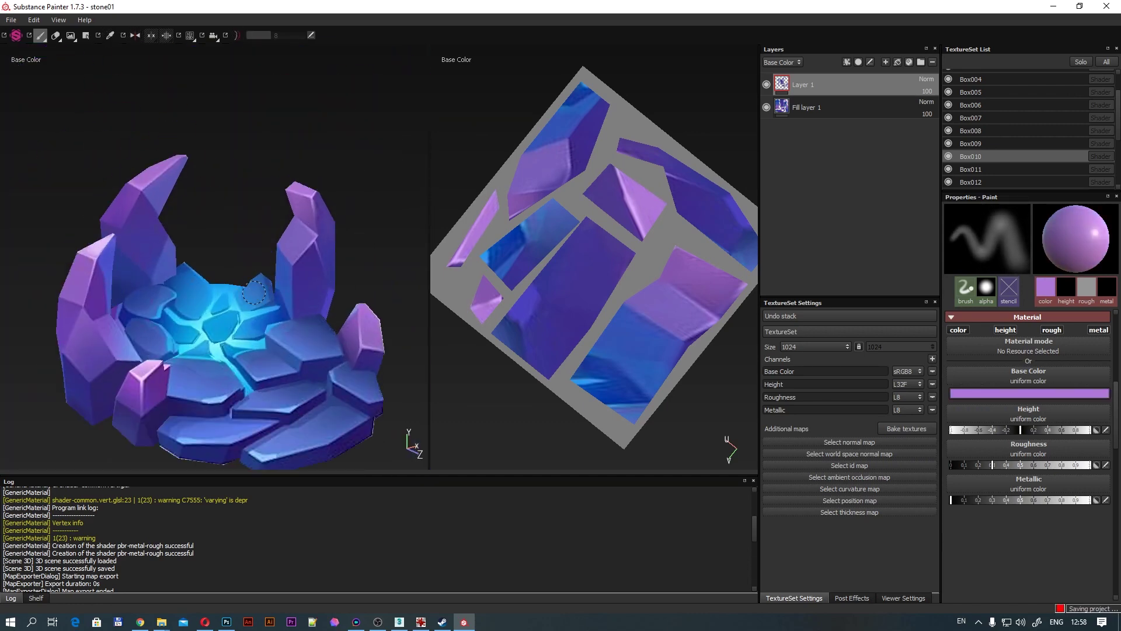
{"action": "left_click", "coordinate": [983, 169]}
Select the Box008 texture set with the paint brush active and frame its crystal.
{"action": "left_click", "coordinate": [993, 110]}
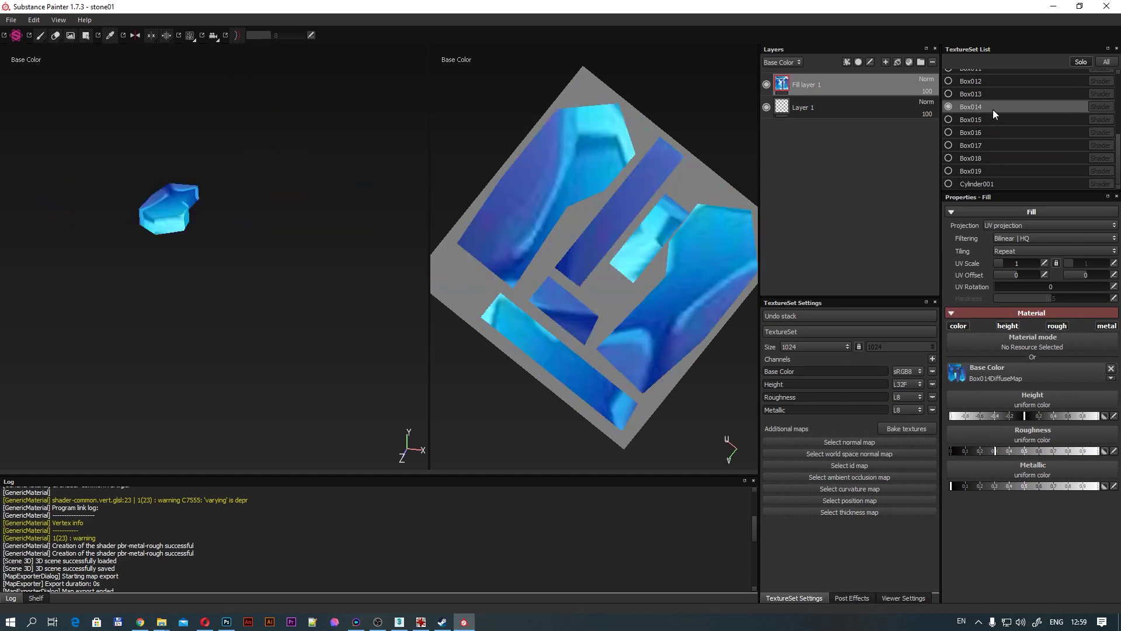
{"action": "left_click", "coordinate": [993, 159]}
{"action": "left_click", "coordinate": [987, 134]}
{"action": "key", "text": "1"}
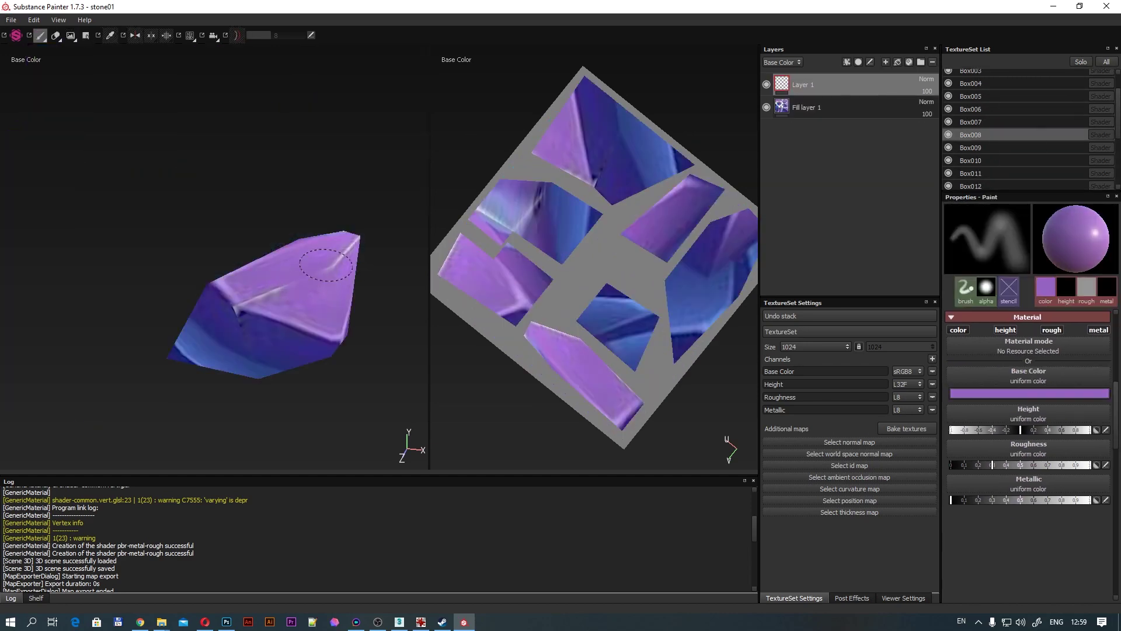
{"action": "left_click_drag", "start_coordinate": [334, 290], "coordinate": [341, 316], "text": "alt"}
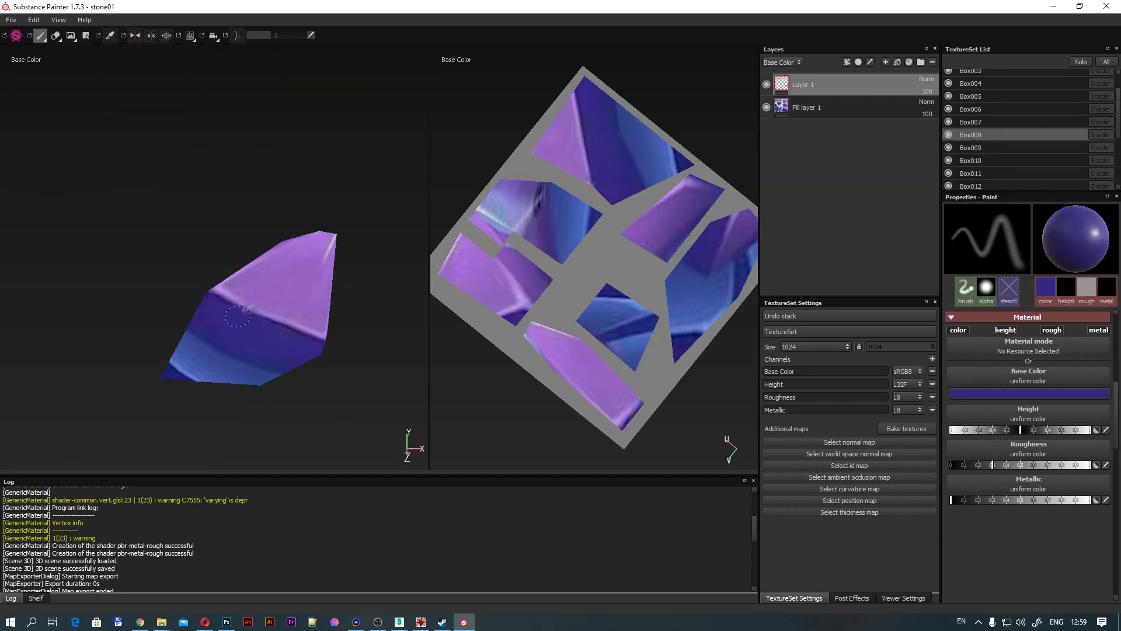
{"action": "mouse_move", "coordinate": [237, 316]}
{"action": "left_mouse_down", "text": "alt"}
{"action": "mouse_move", "coordinate": [107, 356]}
{"action": "mouse_move", "coordinate": [230, 275]}
{"action": "mouse_move", "coordinate": [314, 264]}
{"action": "mouse_move", "coordinate": [370, 310]}
{"action": "mouse_move", "coordinate": [301, 308]}
{"action": "mouse_move", "coordinate": [274, 327]}
{"action": "mouse_move", "coordinate": [299, 355]}
{"action": "mouse_move", "coordinate": [278, 356]}
{"action": "mouse_move", "coordinate": [234, 437]}
{"action": "left_mouse_up", "text": "alt"}
Paint dark blue-purple and lighter purple tones onto the Box008 shard.
{"action": "key", "text": "p"}
{"action": "left_click", "coordinate": [300, 308]}
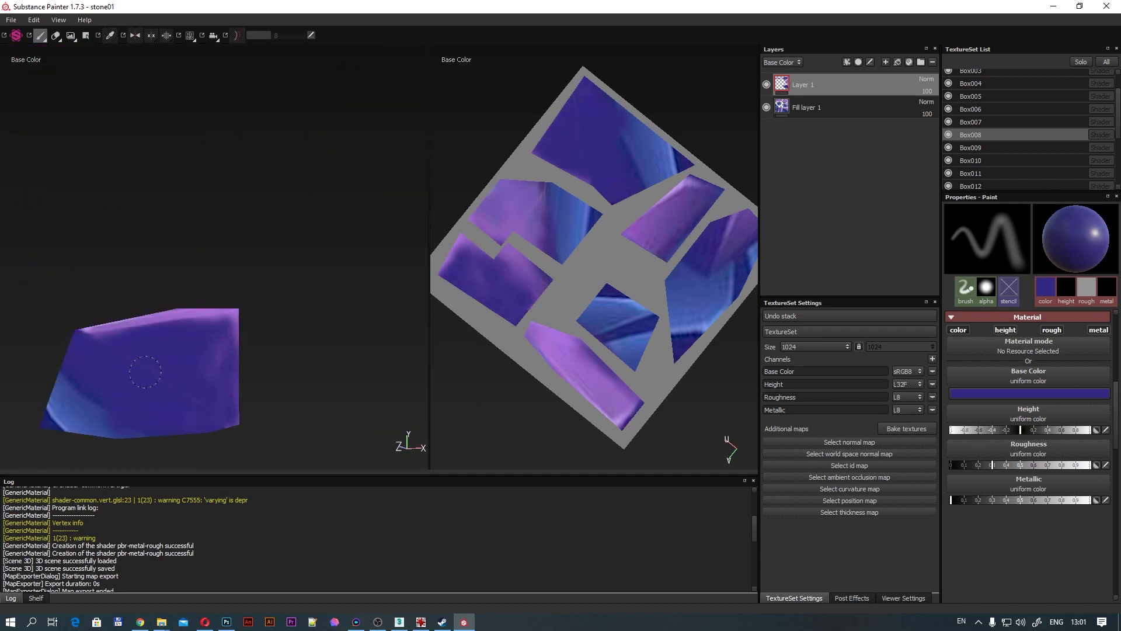
{"action": "mouse_move", "coordinate": [131, 311]}
{"action": "left_mouse_down", "text": "alt"}
{"action": "mouse_move", "coordinate": [146, 339]}
{"action": "mouse_move", "coordinate": [134, 349]}
{"action": "mouse_move", "coordinate": [153, 308]}
{"action": "left_mouse_up", "text": "alt"}
{"action": "left_click", "coordinate": [149, 345]}
{"action": "left_click", "coordinate": [153, 309]}
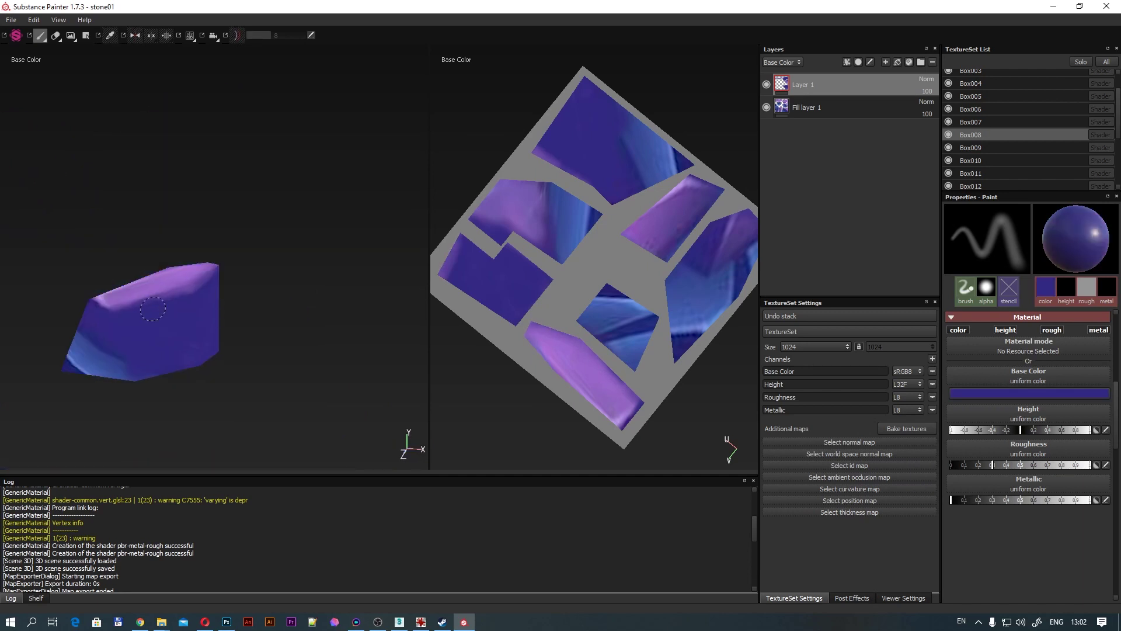
Select Box010 and zoom out to view the whole crystal ring.
{"action": "left_click_drag", "start_coordinate": [206, 285], "coordinate": [142, 316], "text": "alt"}
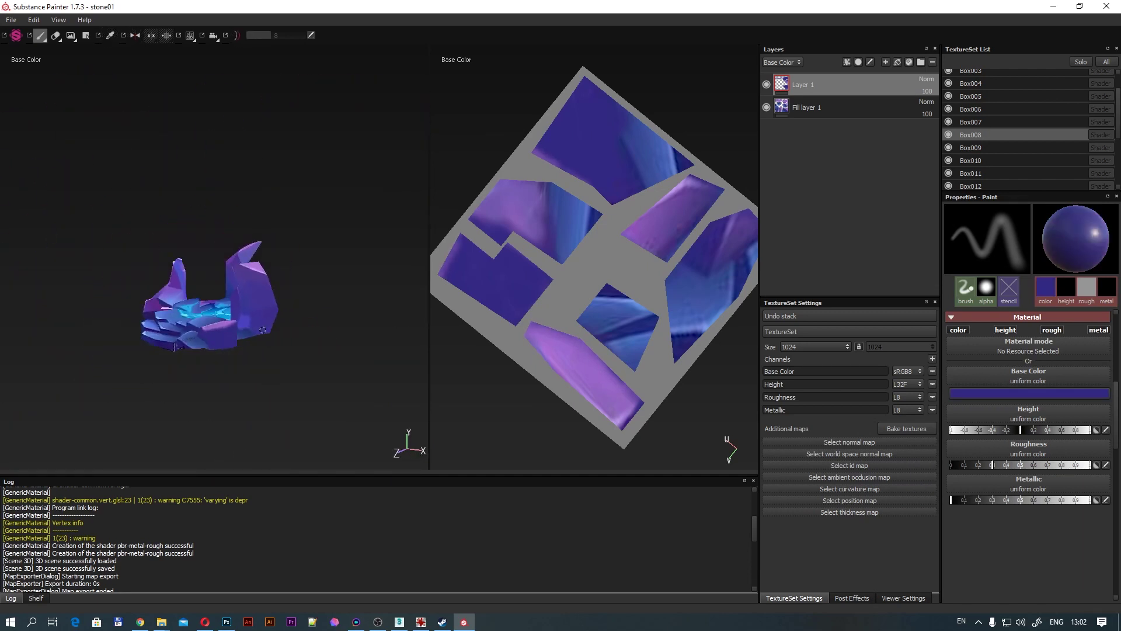
{"action": "scroll", "coordinate": [263, 330], "scroll_direction": "up", "scroll_amount": 5}
{"action": "left_click", "coordinate": [369, 280]}
{"action": "left_click_drag", "start_coordinate": [236, 313], "coordinate": [268, 388], "text": "alt"}
{"action": "scroll", "coordinate": [286, 323], "scroll_direction": "down", "scroll_amount": 5}
{"action": "mouse_move", "coordinate": [363, 288]}
{"action": "left_mouse_down", "text": "alt"}
{"action": "mouse_move", "coordinate": [288, 313]}
{"action": "mouse_move", "coordinate": [350, 326]}
{"action": "mouse_move", "coordinate": [106, 246]}
{"action": "mouse_move", "coordinate": [372, 243]}
{"action": "mouse_move", "coordinate": [373, 175]}
{"action": "mouse_move", "coordinate": [351, 292]}
{"action": "left_mouse_up", "text": "alt"}
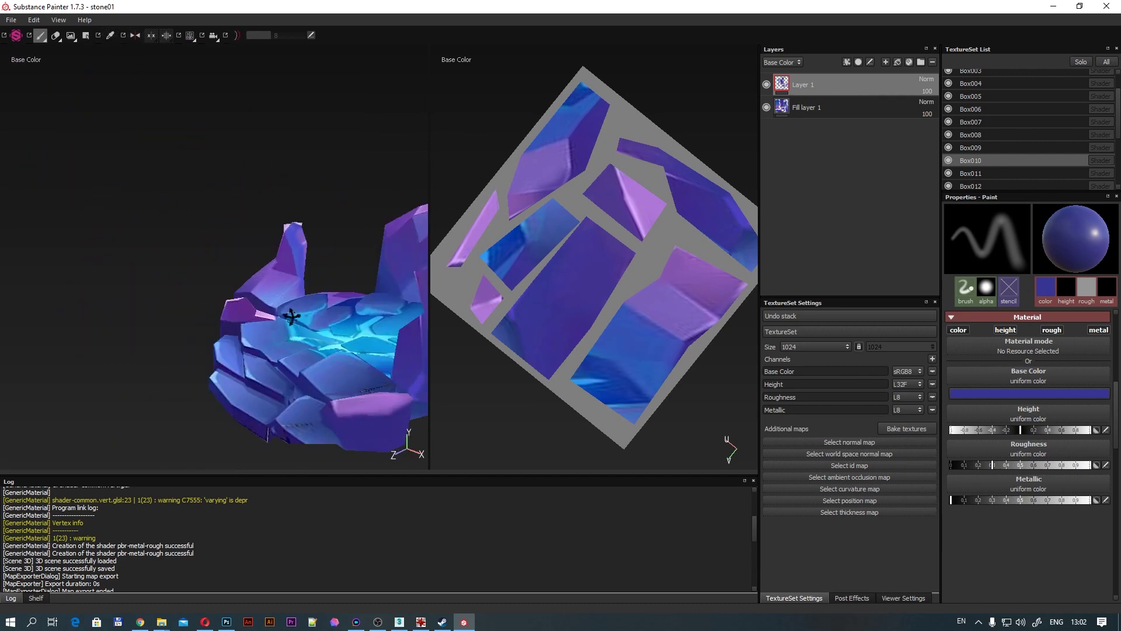
{"action": "scroll", "coordinate": [982, 77], "scroll_direction": "up", "scroll_amount": 2}
{"action": "left_click", "coordinate": [971, 88]}
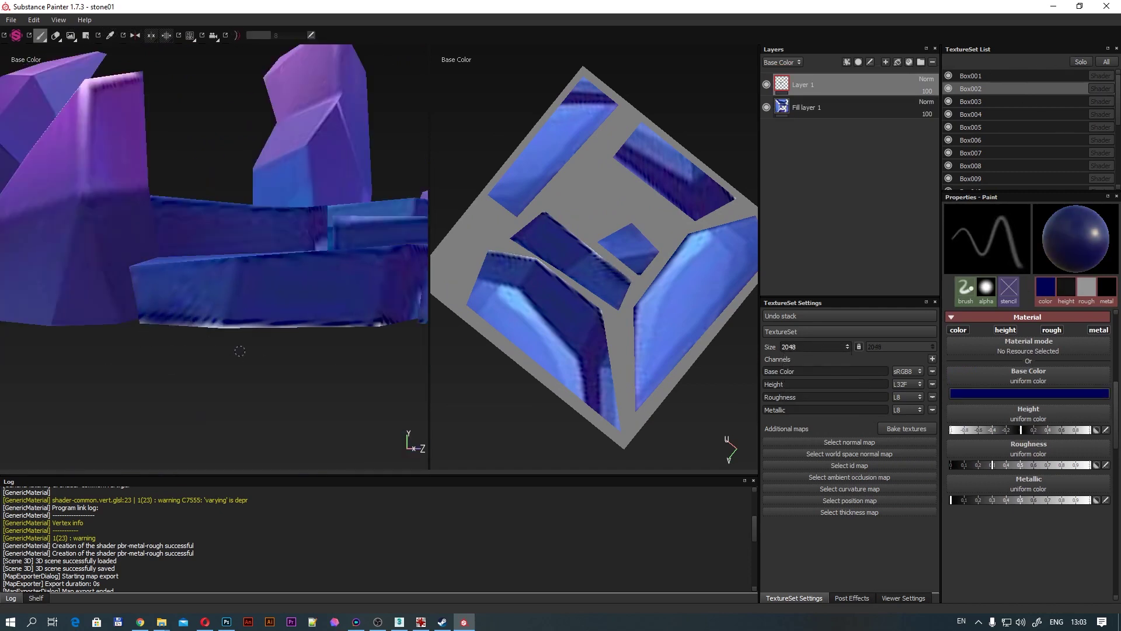
Raise brush Flow to 100 and paint shading along the Box002 piece's edges.
{"action": "mouse_move", "coordinate": [296, 322]}
{"action": "left_mouse_down", "text": "alt"}
{"action": "mouse_move", "coordinate": [152, 316]}
{"action": "mouse_move", "coordinate": [288, 110]}
{"action": "left_mouse_up", "text": "alt"}
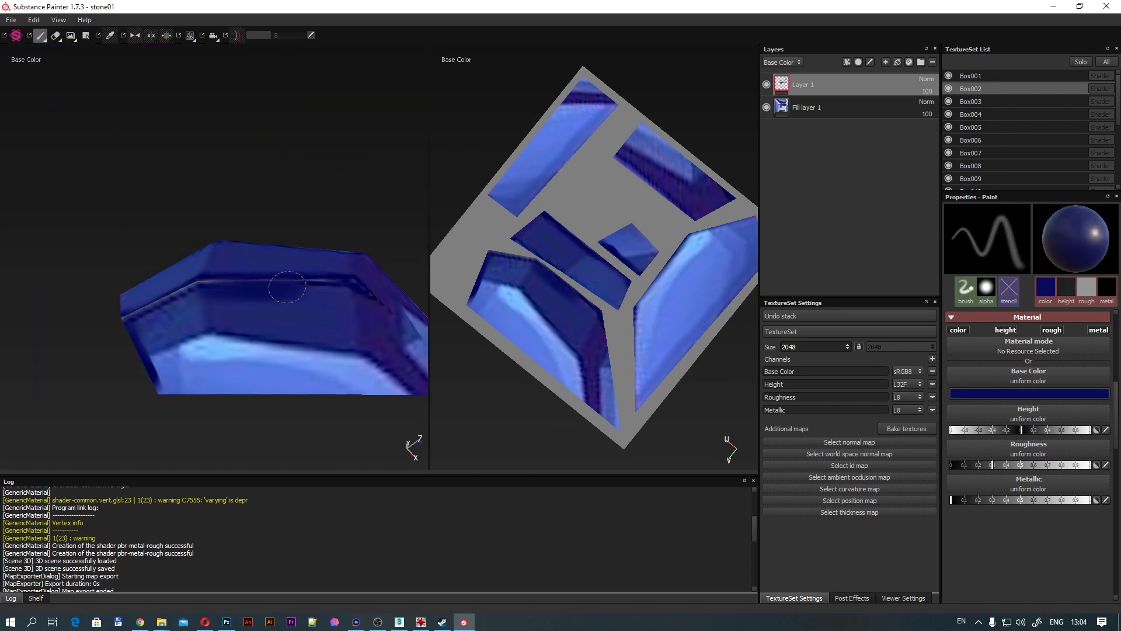
{"action": "left_click_drag", "start_coordinate": [148, 315], "coordinate": [245, 246], "text": "alt"}
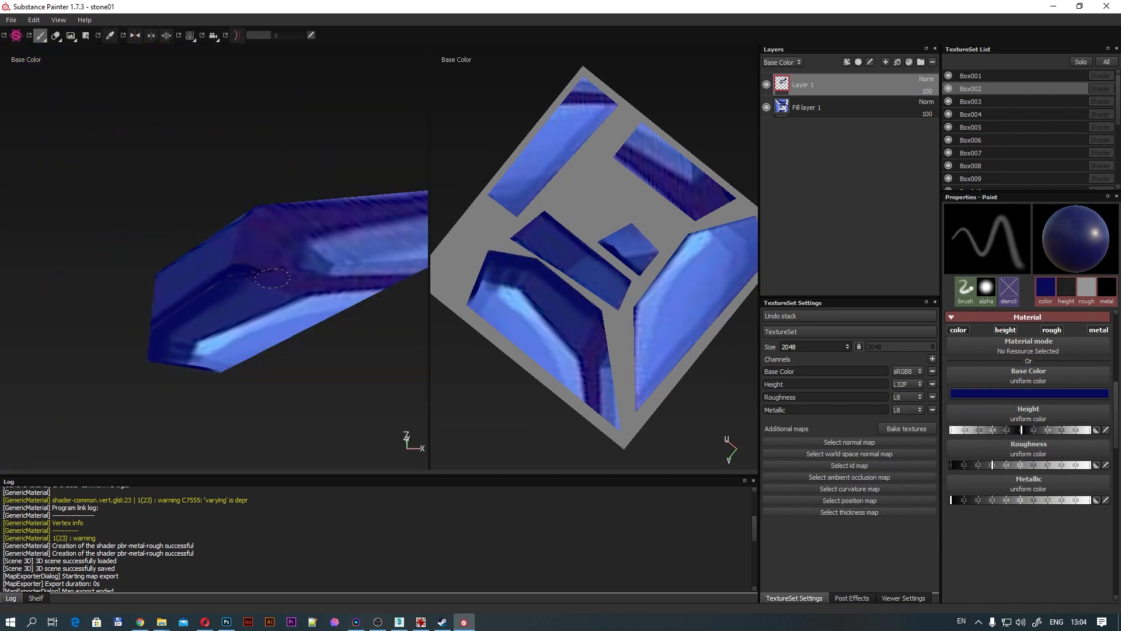
{"action": "scroll", "coordinate": [1035, 448], "scroll_direction": "up", "scroll_amount": 5}
{"action": "left_click_drag", "start_coordinate": [1010, 341], "coordinate": [1091, 340]}
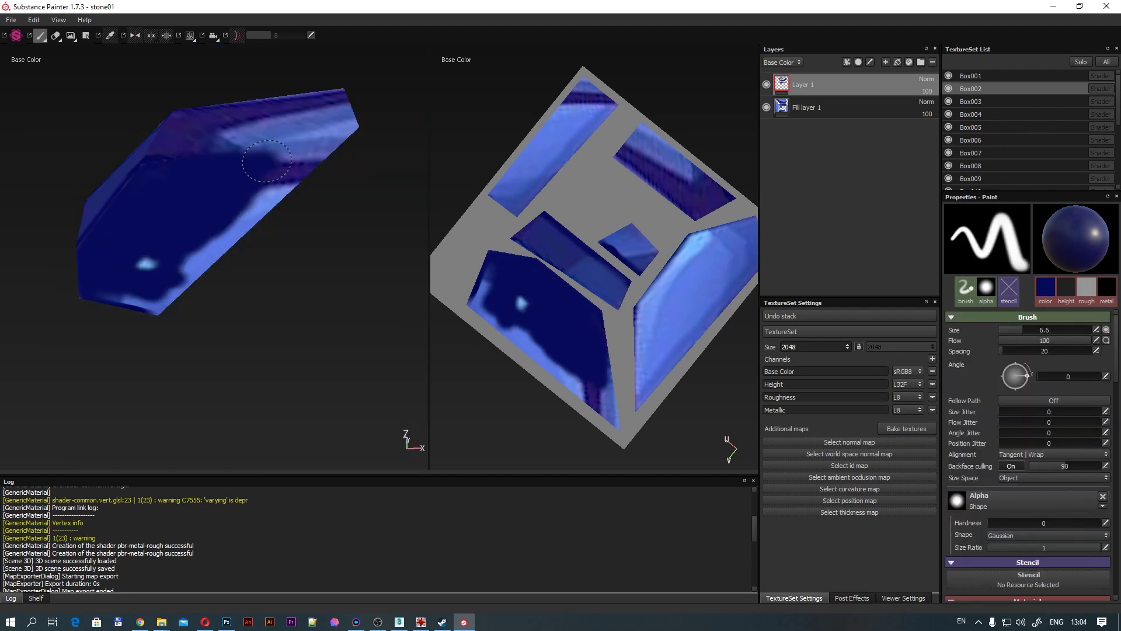
{"action": "mouse_move", "coordinate": [267, 160]}
{"action": "left_mouse_down", "text": "alt"}
{"action": "mouse_move", "coordinate": [238, 208]}
{"action": "mouse_move", "coordinate": [330, 179]}
{"action": "left_mouse_up", "text": "alt"}
{"action": "mouse_move", "coordinate": [311, 227]}
{"action": "left_mouse_down", "text": "alt"}
{"action": "mouse_move", "coordinate": [105, 288]}
{"action": "mouse_move", "coordinate": [221, 225]}
{"action": "mouse_move", "coordinate": [267, 234]}
{"action": "left_mouse_up", "text": "alt"}
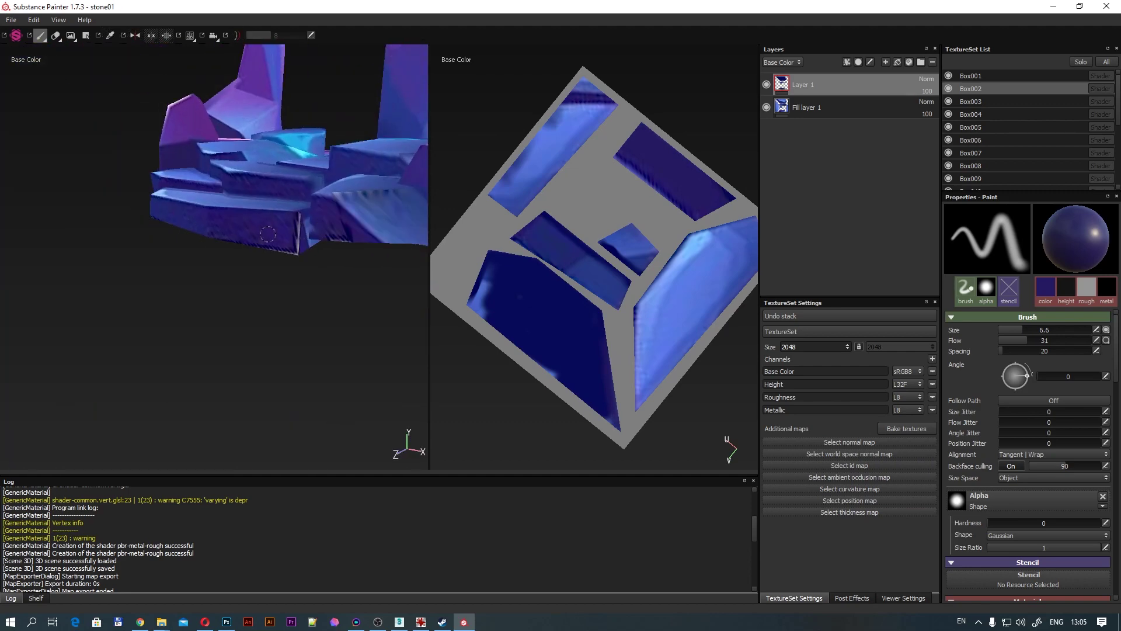
Paint blue-purple shading on the Box003 and Box004 pieces.
{"action": "left_click", "coordinate": [971, 102]}
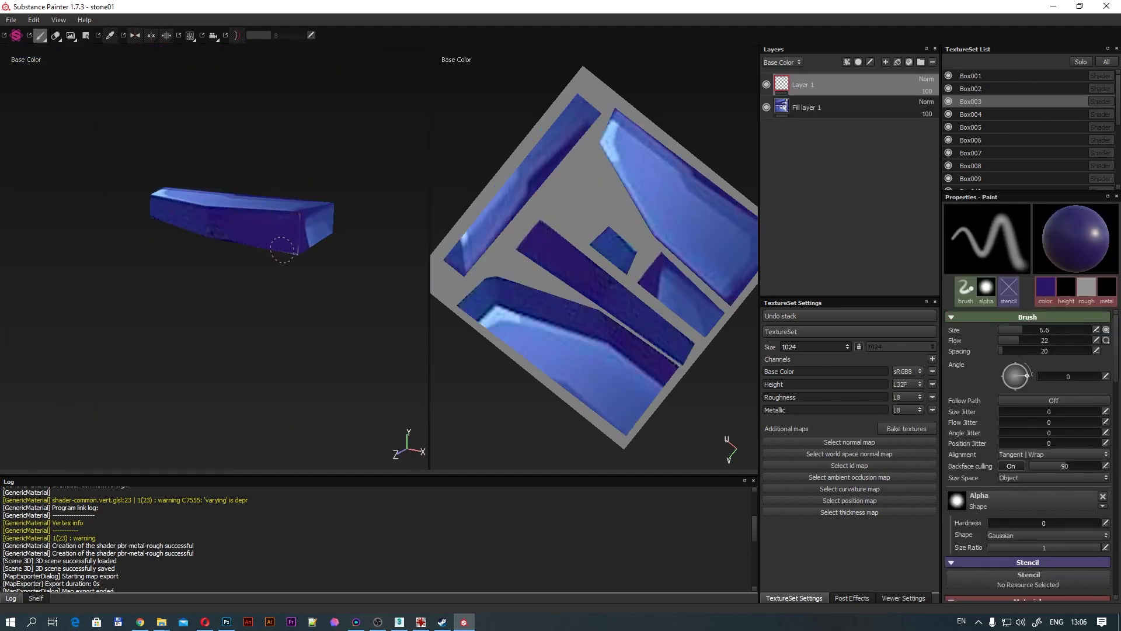
{"action": "left_click_drag", "start_coordinate": [282, 249], "coordinate": [167, 238], "text": "alt"}
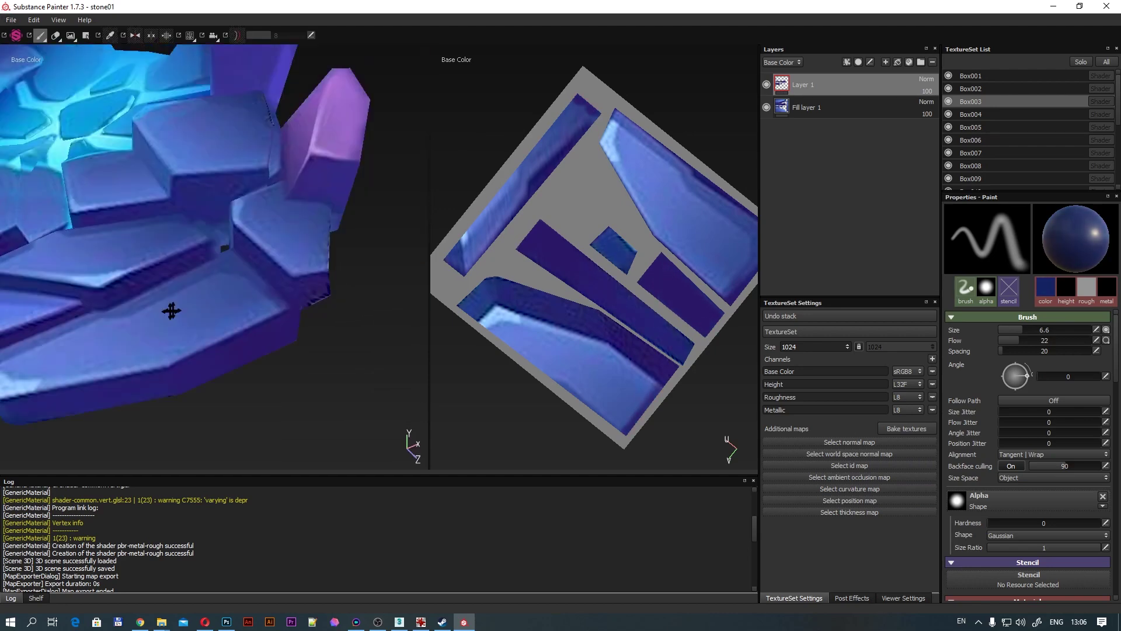
{"action": "left_click_drag", "start_coordinate": [875, 117], "coordinate": [847, 81]}
{"action": "right_click_drag", "start_coordinate": [274, 245], "coordinate": [289, 270], "text": "alt"}
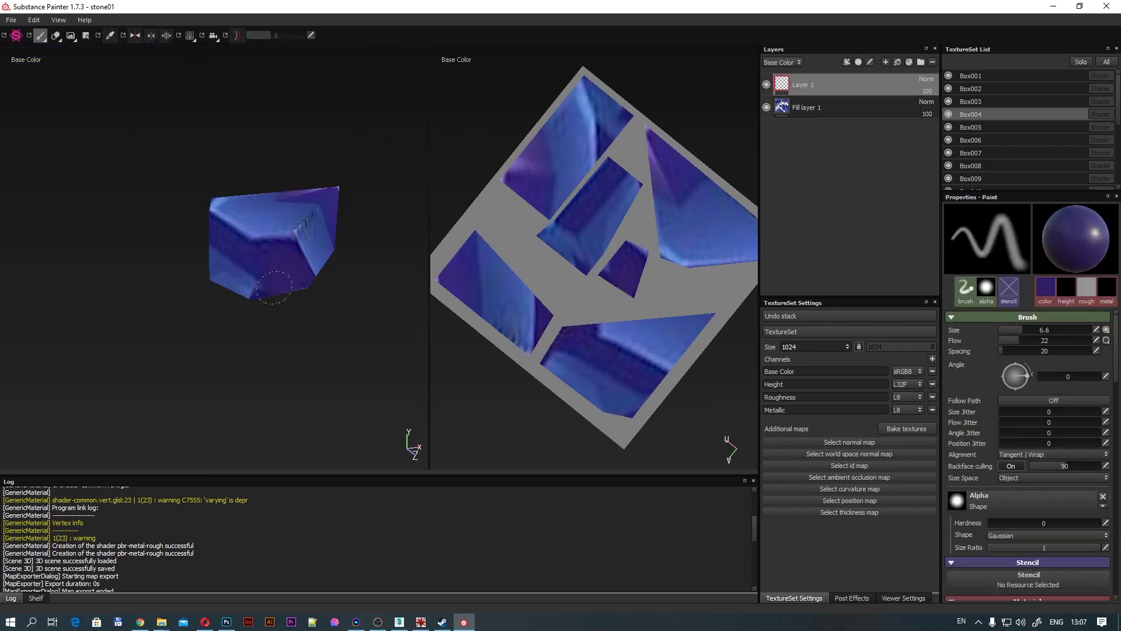
{"action": "mouse_move", "coordinate": [290, 270]}
{"action": "left_mouse_down", "text": "alt"}
{"action": "mouse_move", "coordinate": [319, 291]}
{"action": "mouse_move", "coordinate": [212, 270]}
{"action": "mouse_move", "coordinate": [215, 305]}
{"action": "mouse_move", "coordinate": [169, 276]}
{"action": "mouse_move", "coordinate": [240, 310]}
{"action": "mouse_move", "coordinate": [312, 320]}
{"action": "left_mouse_up", "text": "alt"}
{"action": "left_click_drag", "start_coordinate": [218, 279], "coordinate": [231, 258], "text": "alt"}
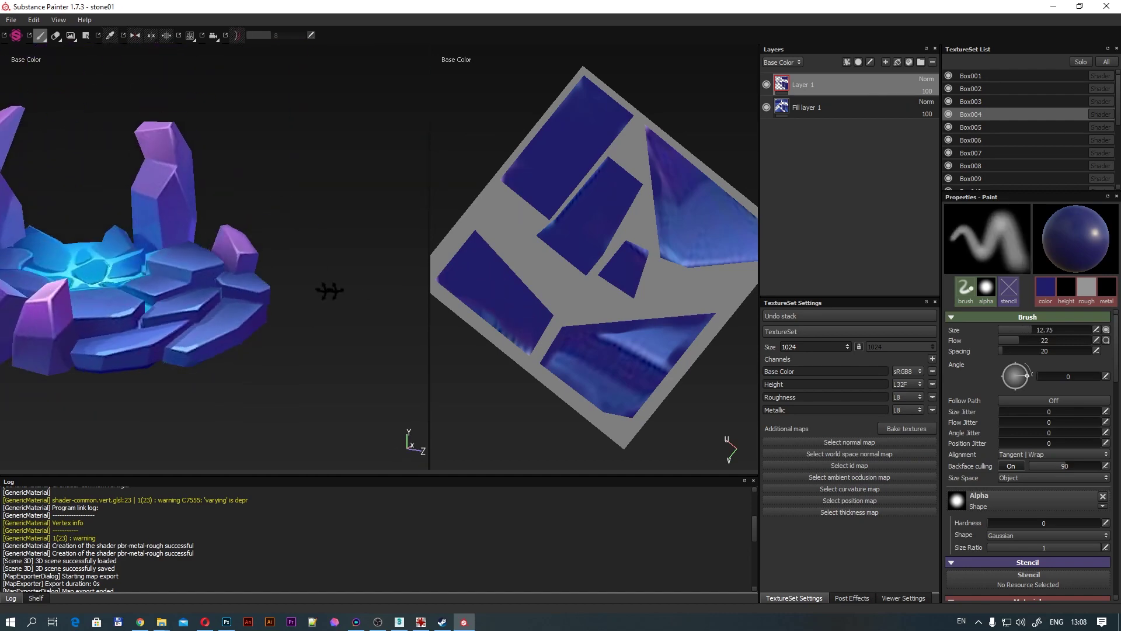
Select Box008 and paint purple shading on its crystal with sampled colours.
{"action": "left_click", "coordinate": [1038, 127]}
{"action": "left_click", "coordinate": [1001, 153]}
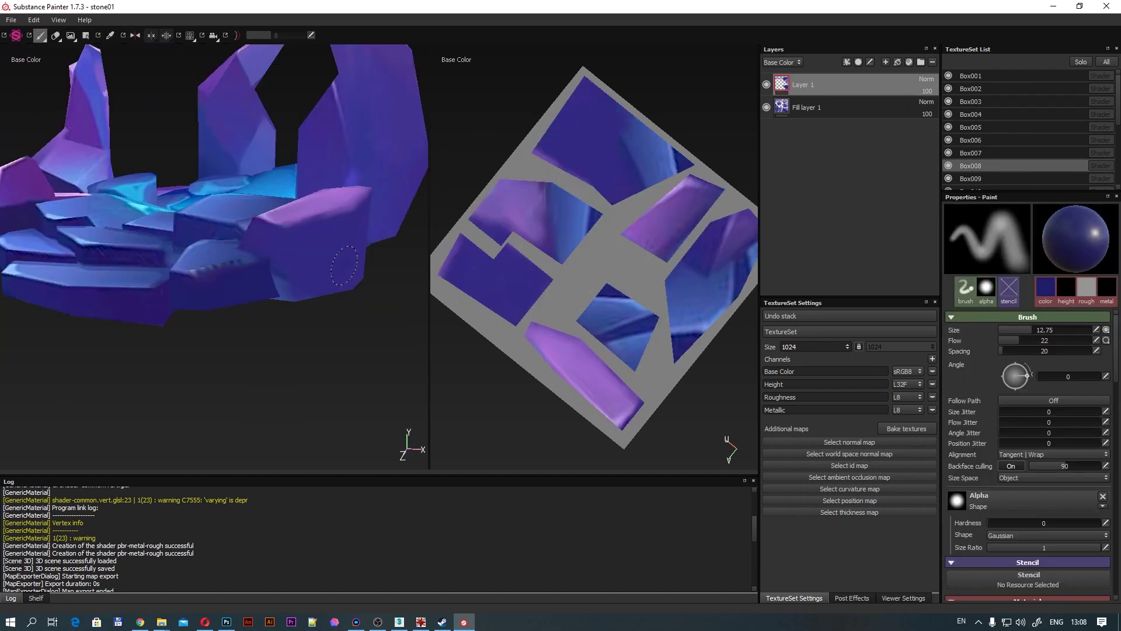
{"action": "mouse_move", "coordinate": [325, 302]}
{"action": "left_mouse_down", "text": "alt"}
{"action": "mouse_move", "coordinate": [280, 274]}
{"action": "mouse_move", "coordinate": [138, 263]}
{"action": "mouse_move", "coordinate": [373, 247]}
{"action": "mouse_move", "coordinate": [234, 257]}
{"action": "mouse_move", "coordinate": [241, 295]}
{"action": "mouse_move", "coordinate": [223, 390]}
{"action": "mouse_move", "coordinate": [171, 266]}
{"action": "left_mouse_up", "text": "alt"}
{"action": "scroll", "coordinate": [155, 267], "scroll_direction": "down", "scroll_amount": 5}
{"action": "key", "text": "p"}
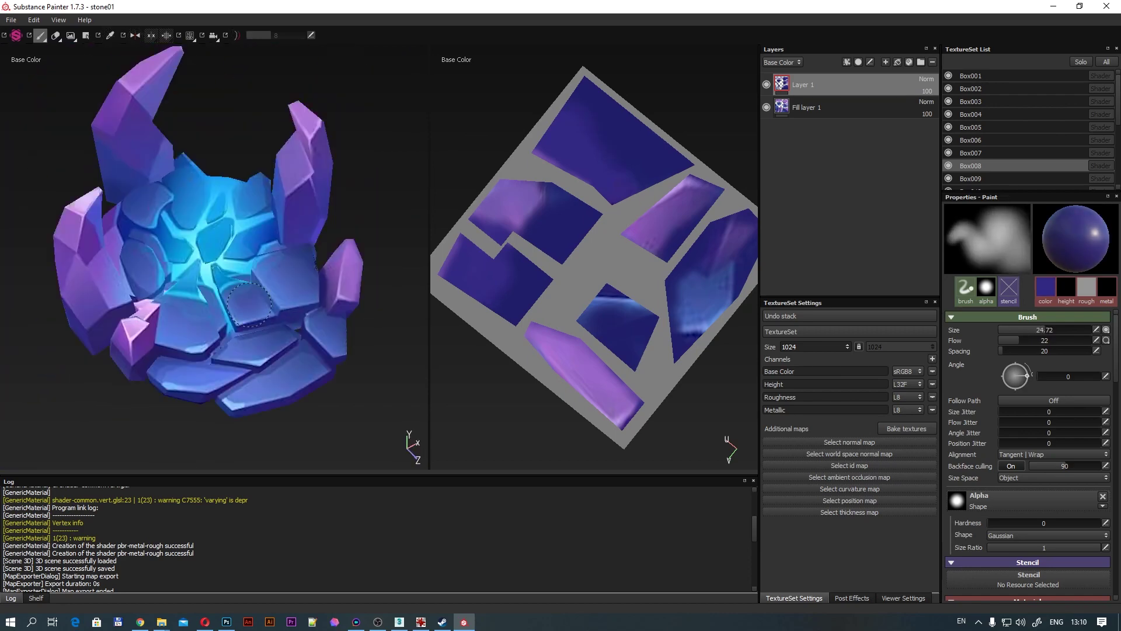
{"action": "left_click", "coordinate": [297, 296]}
{"action": "mouse_move", "coordinate": [297, 297]}
{"action": "left_mouse_down", "text": "alt"}
{"action": "mouse_move", "coordinate": [419, 331]}
{"action": "mouse_move", "coordinate": [288, 376]}
{"action": "mouse_move", "coordinate": [353, 349]}
{"action": "left_mouse_up", "text": "alt"}
Select Box007, move Layer 1 above Fill layer 1, and shrink the brush.
{"action": "left_click", "coordinate": [288, 376]}
{"action": "scroll", "coordinate": [353, 349], "scroll_direction": "up", "scroll_amount": 3}
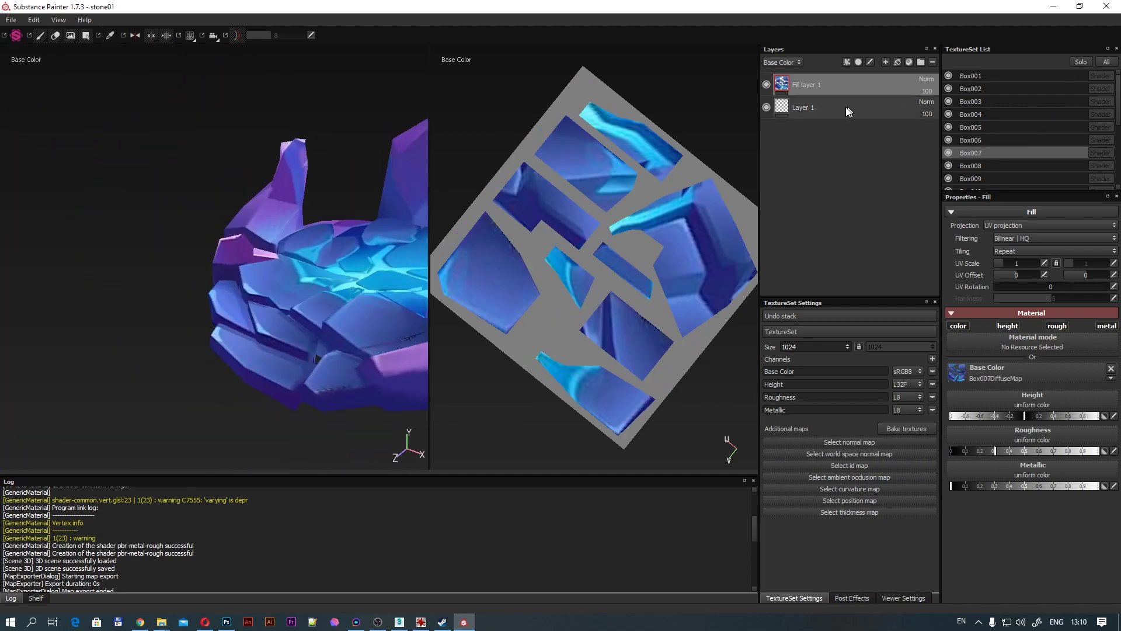
{"action": "left_click_drag", "start_coordinate": [851, 108], "coordinate": [818, 82]}
{"action": "key", "text": "1"}
{"action": "mouse_move", "coordinate": [251, 370]}
{"action": "left_mouse_down", "text": "alt"}
{"action": "mouse_move", "coordinate": [297, 240]}
{"action": "mouse_move", "coordinate": [147, 203]}
{"action": "mouse_move", "coordinate": [281, 185]}
{"action": "left_mouse_up", "text": "alt"}
{"action": "key", "text": "f"}
{"action": "scroll", "coordinate": [147, 203], "scroll_direction": "up", "scroll_amount": 3}
{"action": "key", "text": "bracketleft"}
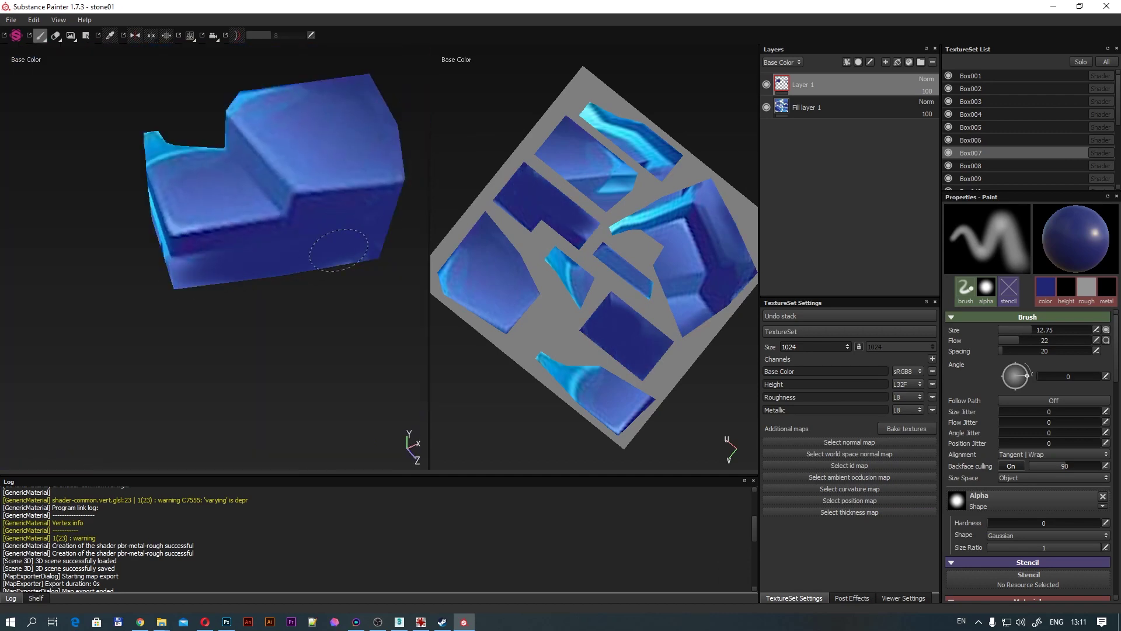
Paint blue shading with cyan edges across the Box007 stone's surface.
{"action": "middle_click_drag", "start_coordinate": [368, 262], "coordinate": [203, 305], "text": "alt"}
{"action": "left_click_drag", "start_coordinate": [204, 305], "coordinate": [148, 239], "text": "alt"}
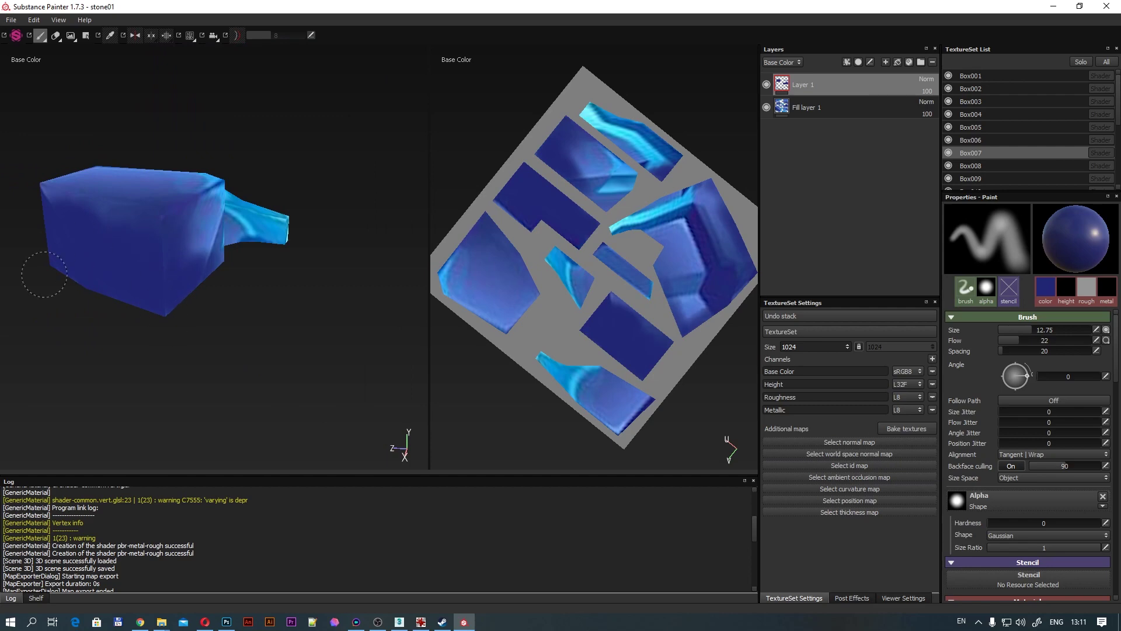
{"action": "mouse_move", "coordinate": [44, 274]}
{"action": "left_mouse_down", "text": "alt"}
{"action": "mouse_move", "coordinate": [123, 253]}
{"action": "mouse_move", "coordinate": [238, 313]}
{"action": "mouse_move", "coordinate": [216, 283]}
{"action": "mouse_move", "coordinate": [97, 291]}
{"action": "left_mouse_up", "text": "alt"}
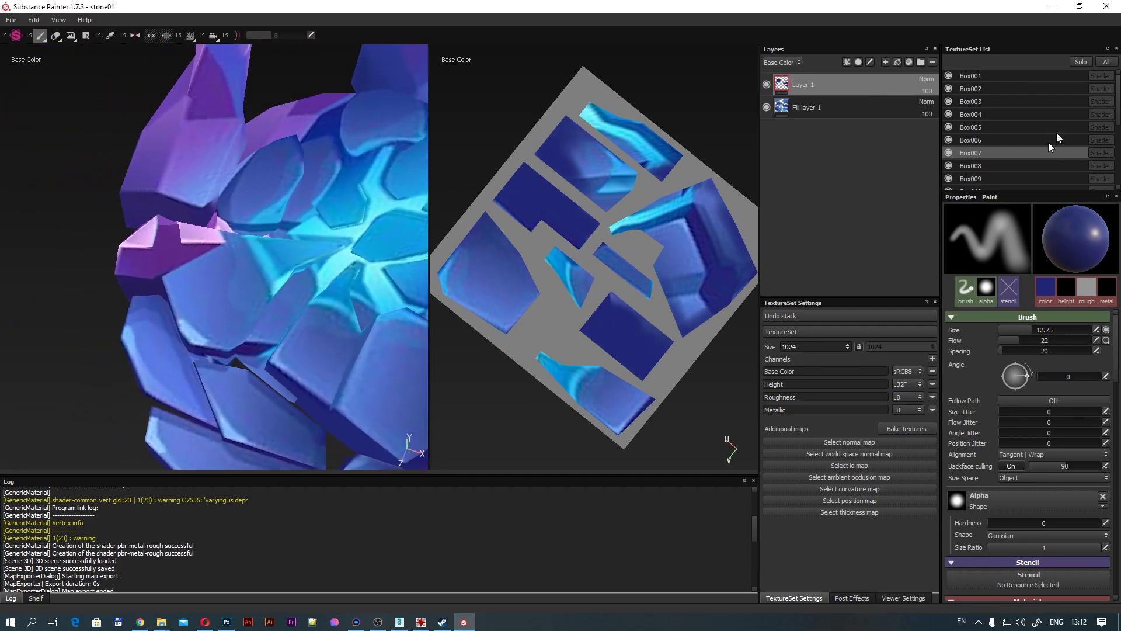
{"action": "left_click", "coordinate": [1081, 62]}
{"action": "scroll", "coordinate": [1016, 146], "scroll_direction": "down", "scroll_amount": 1}
{"action": "left_click", "coordinate": [987, 170]}
{"action": "scroll", "coordinate": [987, 146], "scroll_direction": "up", "scroll_amount": 2}
{"action": "left_click", "coordinate": [985, 130]}
Select Box006 and move its paint layer above the fill layer.
{"action": "left_click", "coordinate": [993, 156]}
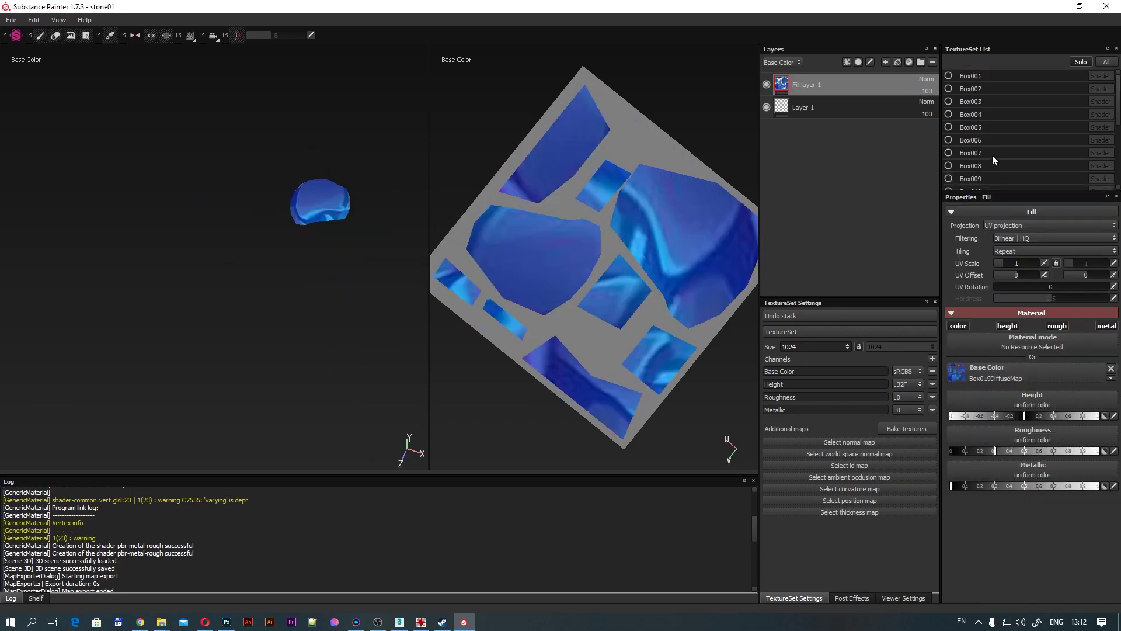
{"action": "left_click", "coordinate": [989, 125]}
{"action": "left_click_drag", "start_coordinate": [803, 107], "coordinate": [802, 73]}
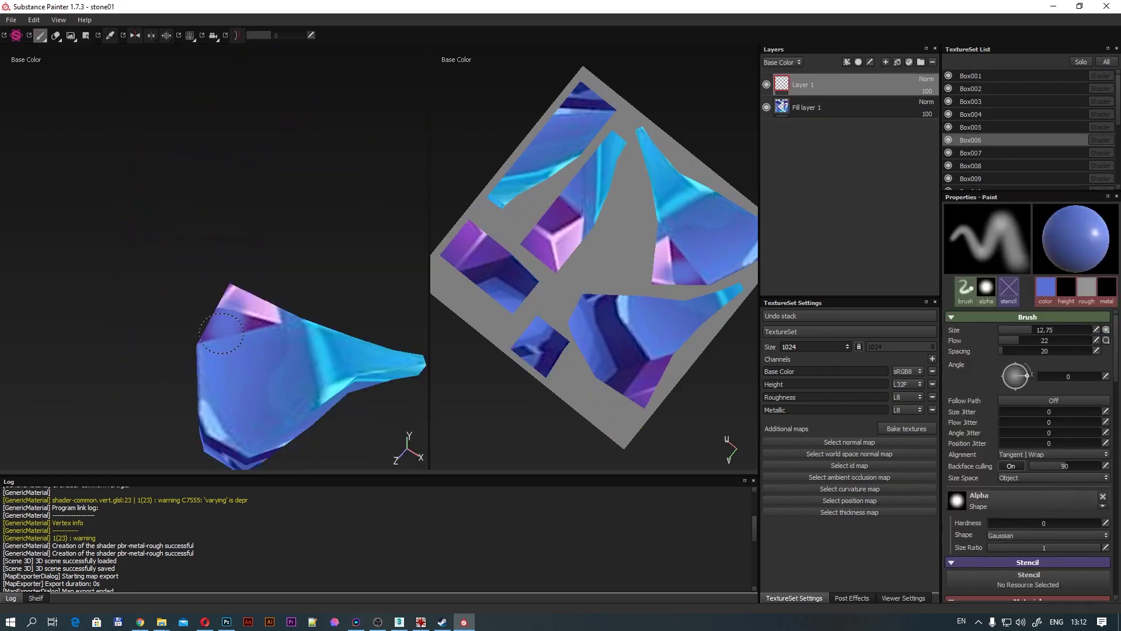
{"action": "left_click_drag", "start_coordinate": [236, 273], "coordinate": [184, 343], "text": "alt"}
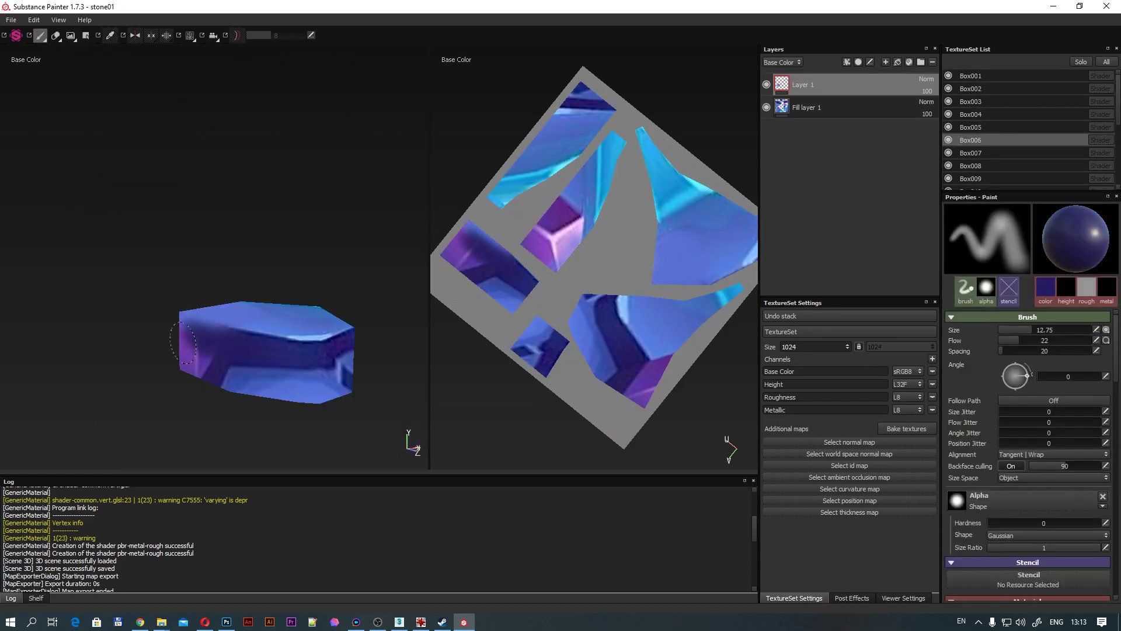
{"action": "mouse_move", "coordinate": [314, 390]}
{"action": "left_mouse_down", "text": "alt"}
{"action": "mouse_move", "coordinate": [206, 318]}
{"action": "mouse_move", "coordinate": [160, 353]}
{"action": "mouse_move", "coordinate": [267, 368]}
{"action": "mouse_move", "coordinate": [224, 366]}
{"action": "left_mouse_up", "text": "alt"}
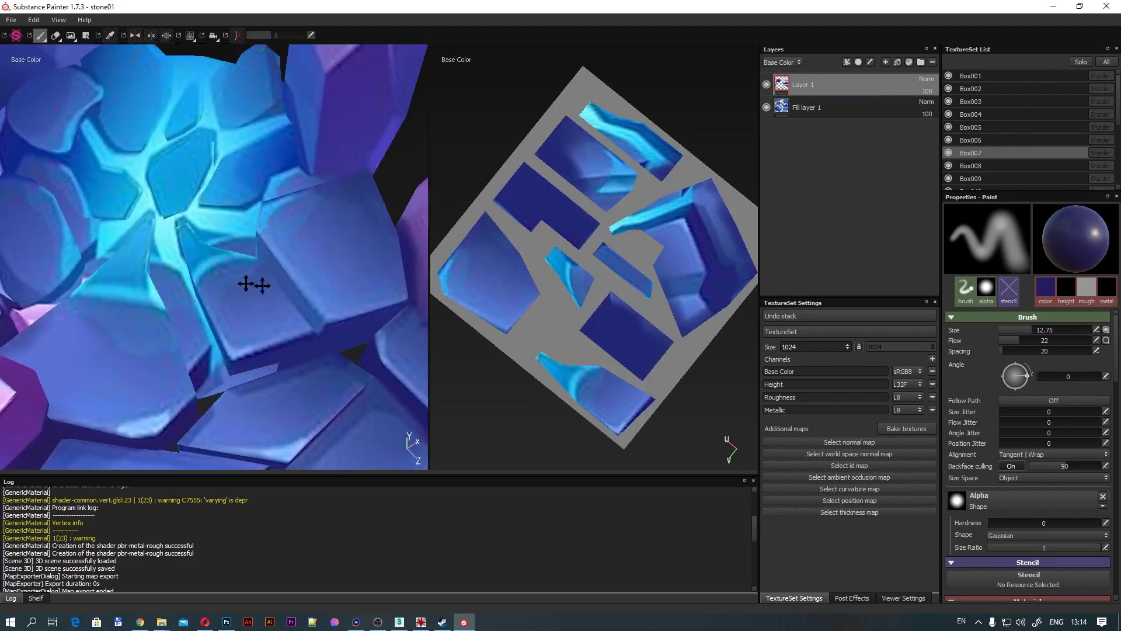
{"action": "scroll", "coordinate": [986, 147], "scroll_direction": "down", "scroll_amount": 2}
On the next stone piece, raise the paint layer above the fill and dab light blue on.
{"action": "left_click", "coordinate": [987, 147]}
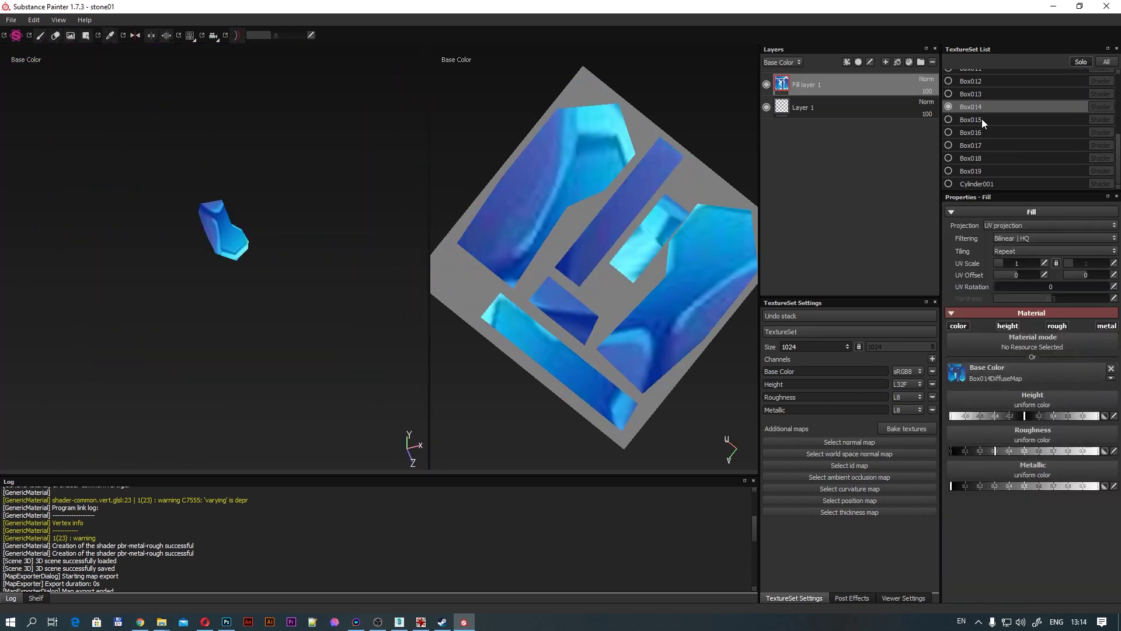
{"action": "left_click_drag", "start_coordinate": [812, 79], "coordinate": [812, 82]}
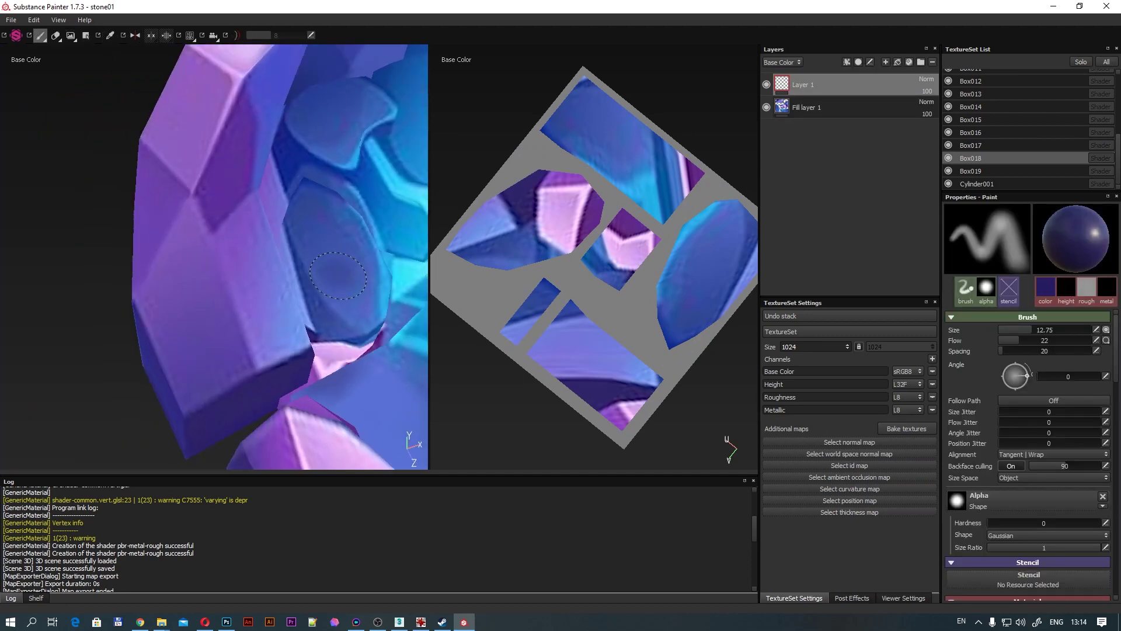
{"action": "mouse_move", "coordinate": [257, 295]}
{"action": "left_mouse_down", "text": "alt"}
{"action": "mouse_move", "coordinate": [300, 250]}
{"action": "mouse_move", "coordinate": [257, 235]}
{"action": "mouse_move", "coordinate": [270, 314]}
{"action": "left_mouse_up", "text": "alt"}
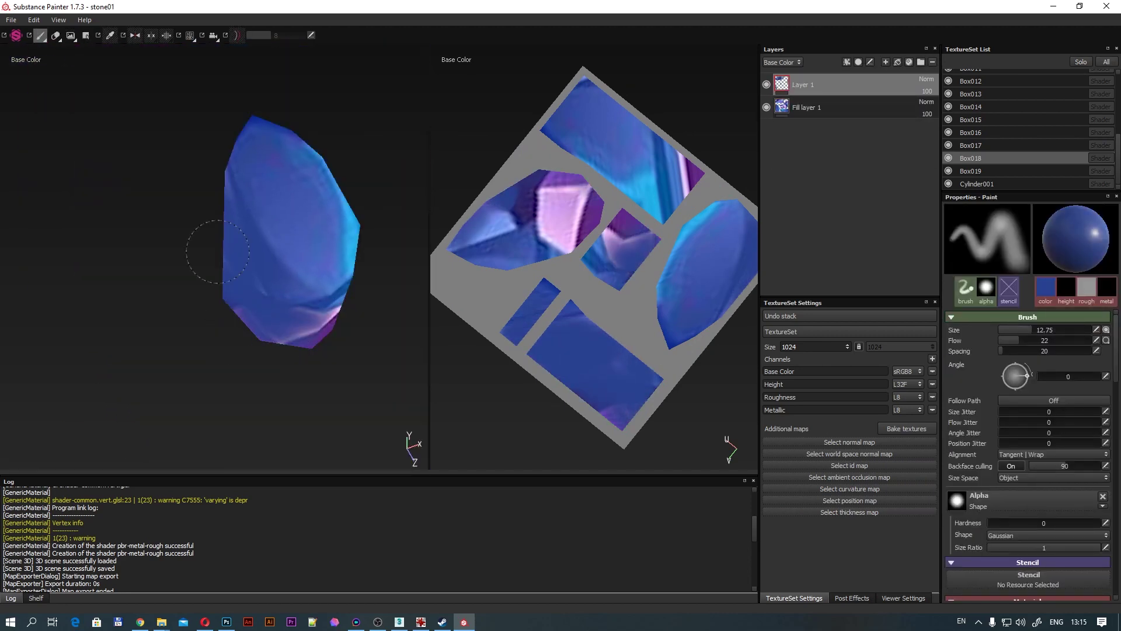
{"action": "scroll", "coordinate": [218, 251], "scroll_direction": "up", "scroll_amount": 5}
{"action": "scroll", "coordinate": [276, 295], "scroll_direction": "down", "scroll_amount": 5}
{"action": "scroll", "coordinate": [280, 226], "scroll_direction": "up", "scroll_amount": 5}
{"action": "scroll", "coordinate": [280, 225], "scroll_direction": "down", "scroll_amount": 5}
{"action": "mouse_move", "coordinate": [280, 225]}
{"action": "left_mouse_down", "text": "alt"}
{"action": "mouse_move", "coordinate": [218, 272]}
{"action": "mouse_move", "coordinate": [180, 223]}
{"action": "mouse_move", "coordinate": [330, 276]}
{"action": "mouse_move", "coordinate": [180, 340]}
{"action": "left_mouse_up", "text": "alt"}
{"action": "scroll", "coordinate": [218, 273], "scroll_direction": "up", "scroll_amount": 5}
{"action": "scroll", "coordinate": [181, 250], "scroll_direction": "down", "scroll_amount": 5}
{"action": "scroll", "coordinate": [180, 251], "scroll_direction": "up", "scroll_amount": 5}
{"action": "scroll", "coordinate": [180, 250], "scroll_direction": "down", "scroll_amount": 5}
{"action": "left_click", "coordinate": [180, 223]}
{"action": "scroll", "coordinate": [180, 222], "scroll_direction": "up", "scroll_amount": 5}
{"action": "scroll", "coordinate": [330, 276], "scroll_direction": "down", "scroll_amount": 5}
{"action": "scroll", "coordinate": [180, 340], "scroll_direction": "up", "scroll_amount": 2}
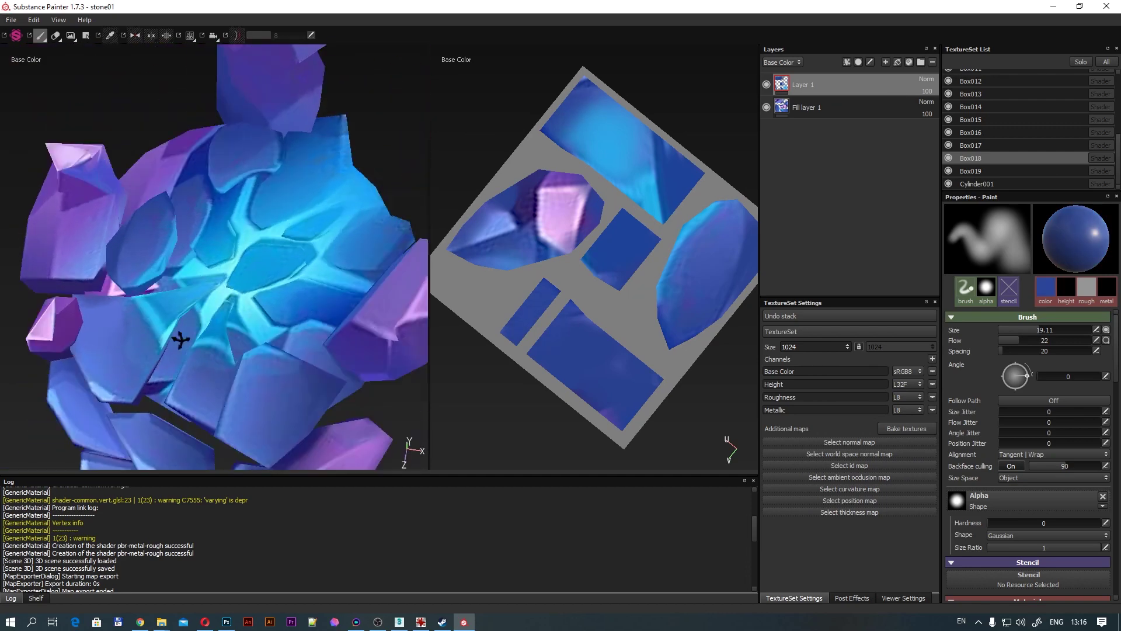
Make Box014's texture set and its paint layer active for painting.
{"action": "left_click", "coordinate": [997, 171]}
{"action": "left_click", "coordinate": [971, 107]}
{"action": "left_click", "coordinate": [806, 107]}
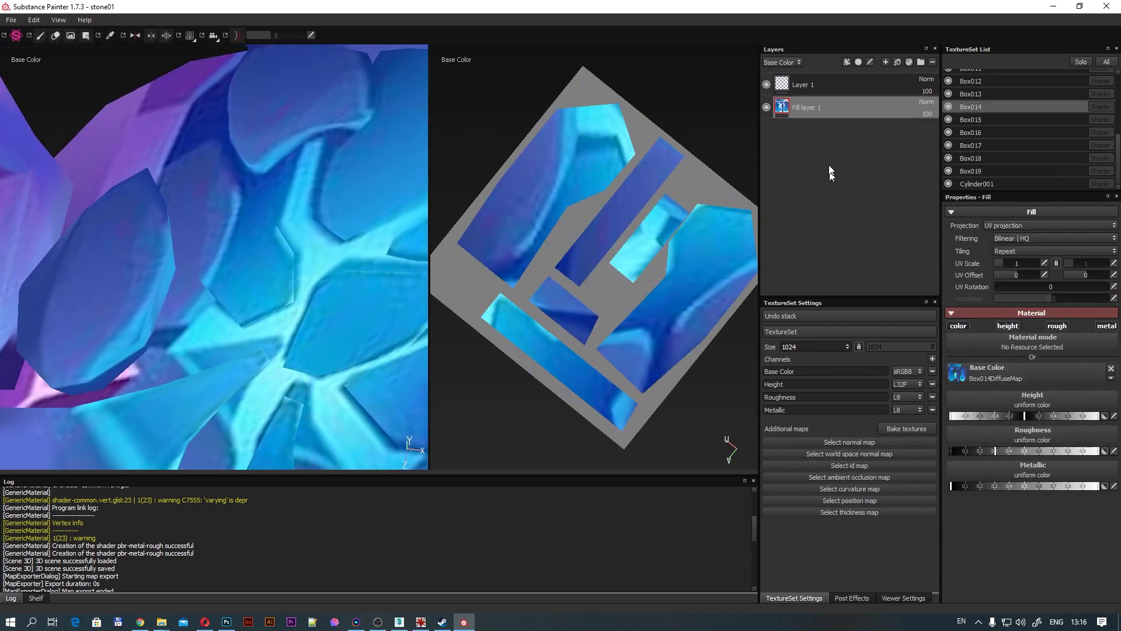
{"action": "left_click", "coordinate": [804, 84]}
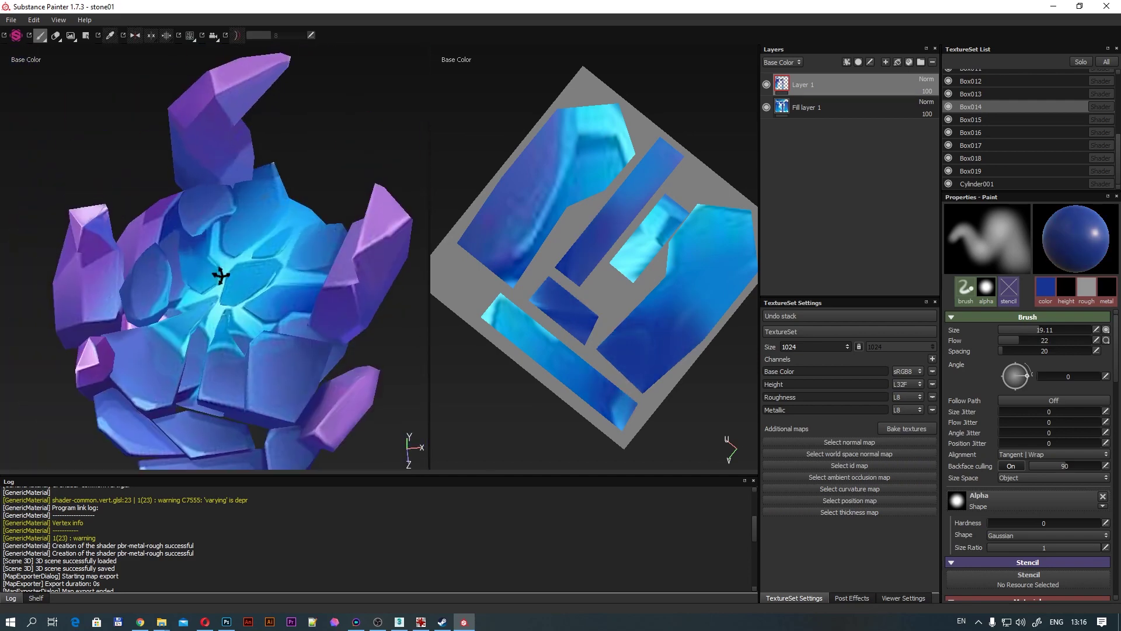
Select Cylinder001 and paint a soft cyan glow in the disc's centre.
{"action": "right_click", "coordinate": [207, 216], "text": "ctrl+alt"}
{"action": "left_click", "coordinate": [982, 184]}
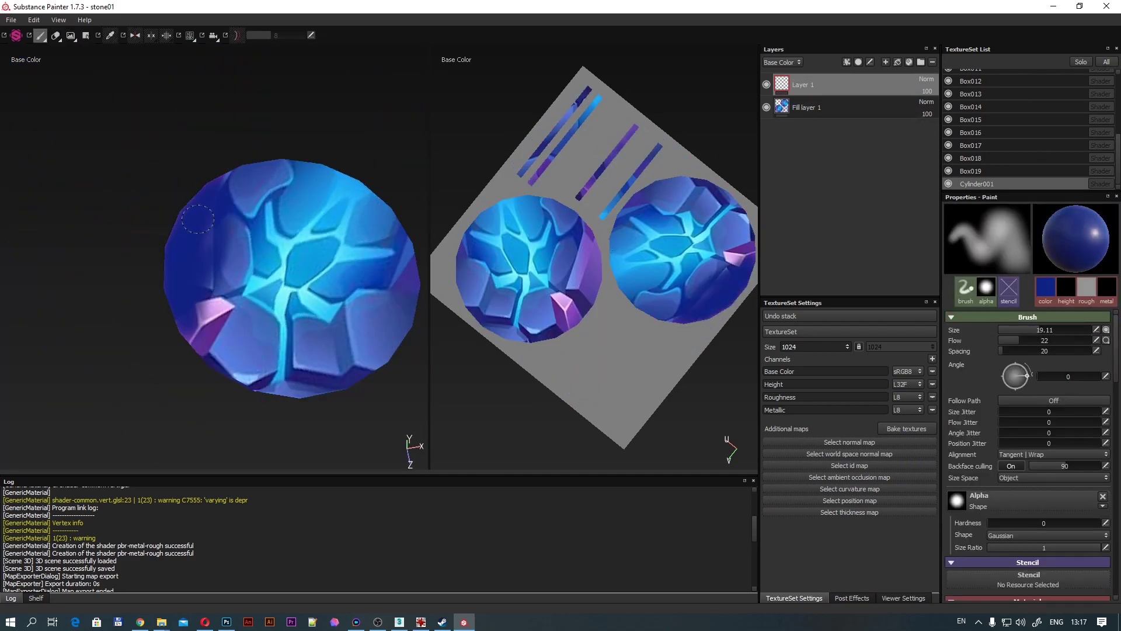
{"action": "left_click_drag", "start_coordinate": [282, 246], "coordinate": [275, 257]}
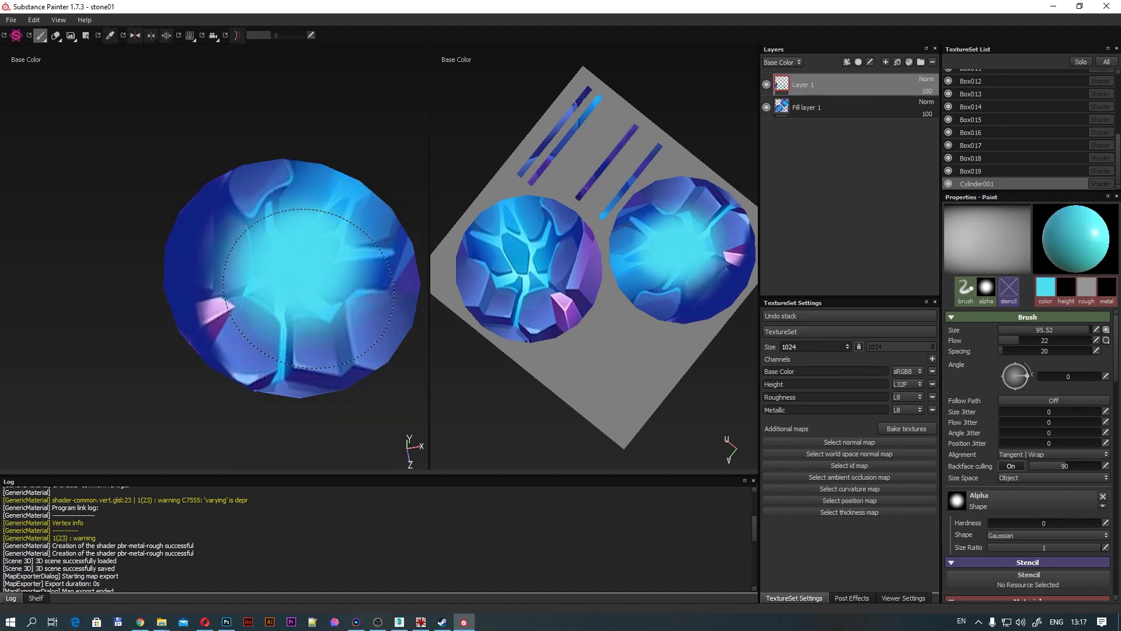
{"action": "right_click_drag", "start_coordinate": [234, 293], "coordinate": [239, 392], "text": "ctrl"}
{"action": "right_click_drag", "start_coordinate": [338, 385], "coordinate": [251, 150], "text": "ctrl"}
{"action": "left_click_drag", "start_coordinate": [251, 150], "coordinate": [286, 224], "text": "alt"}
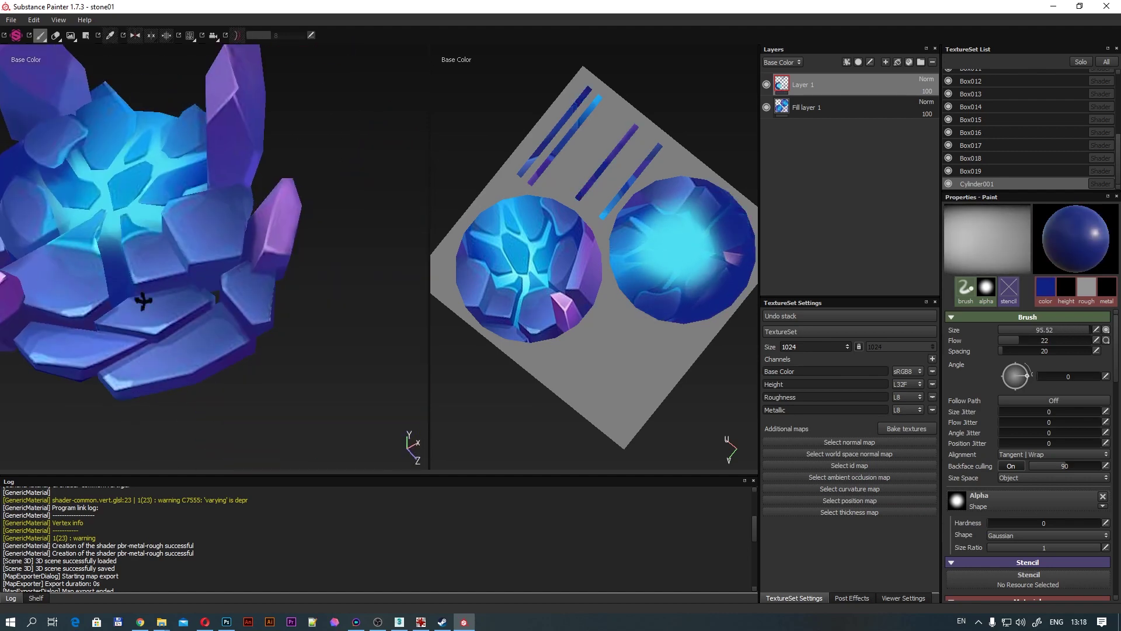
{"action": "right_click_drag", "start_coordinate": [286, 224], "coordinate": [301, 137], "text": "ctrl"}
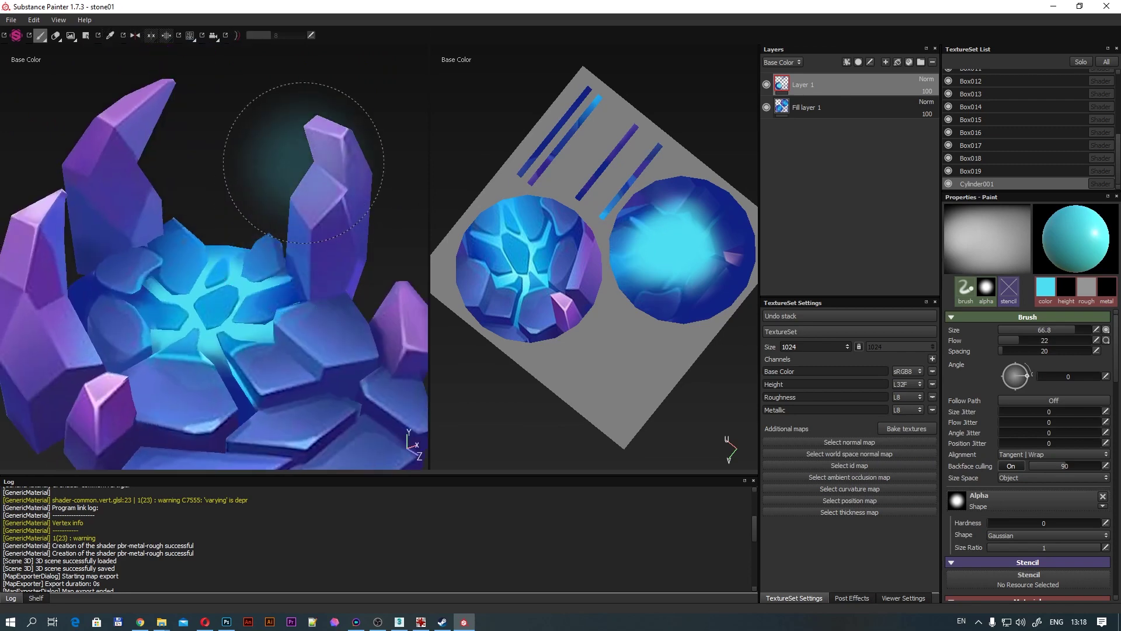
{"action": "left_click_drag", "start_coordinate": [300, 137], "coordinate": [246, 238], "text": "alt"}
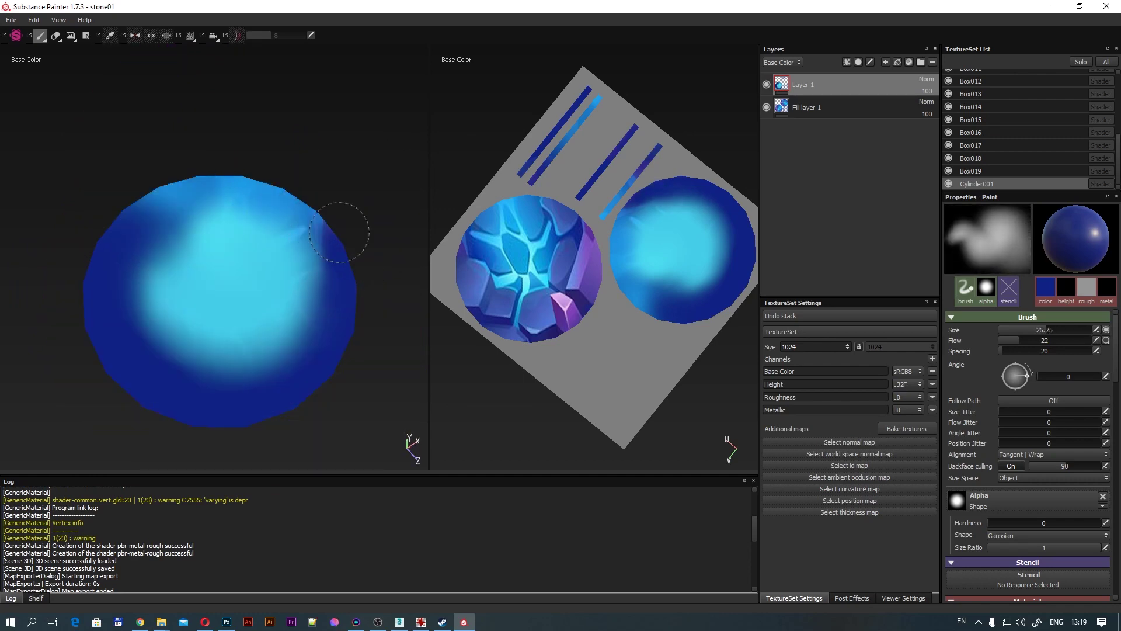
Cover the disc's top face in dark blue paint.
{"action": "right_click_drag", "start_coordinate": [351, 255], "coordinate": [327, 256], "text": "ctrl"}
{"action": "mouse_move", "coordinate": [327, 255]}
{"action": "left_mouse_down", "text": "alt"}
{"action": "mouse_move", "coordinate": [283, 283]}
{"action": "mouse_move", "coordinate": [233, 154]}
{"action": "mouse_move", "coordinate": [269, 198]}
{"action": "left_mouse_up", "text": "alt"}
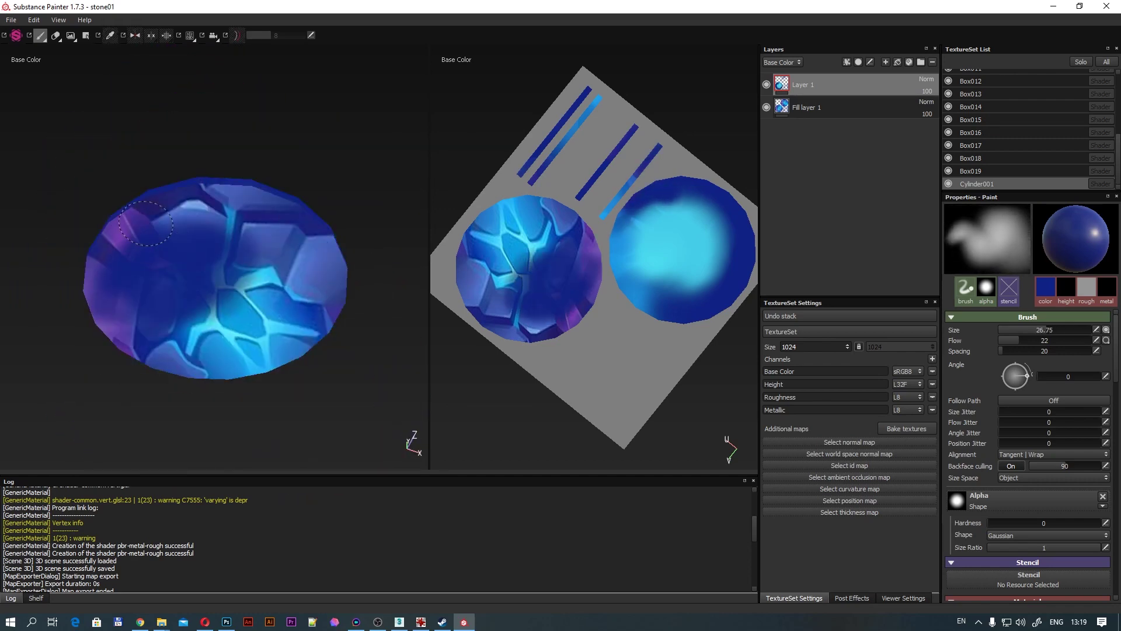
{"action": "right_click_drag", "start_coordinate": [269, 198], "coordinate": [269, 176], "text": "ctrl"}
{"action": "left_click_drag", "start_coordinate": [268, 175], "coordinate": [308, 248]}
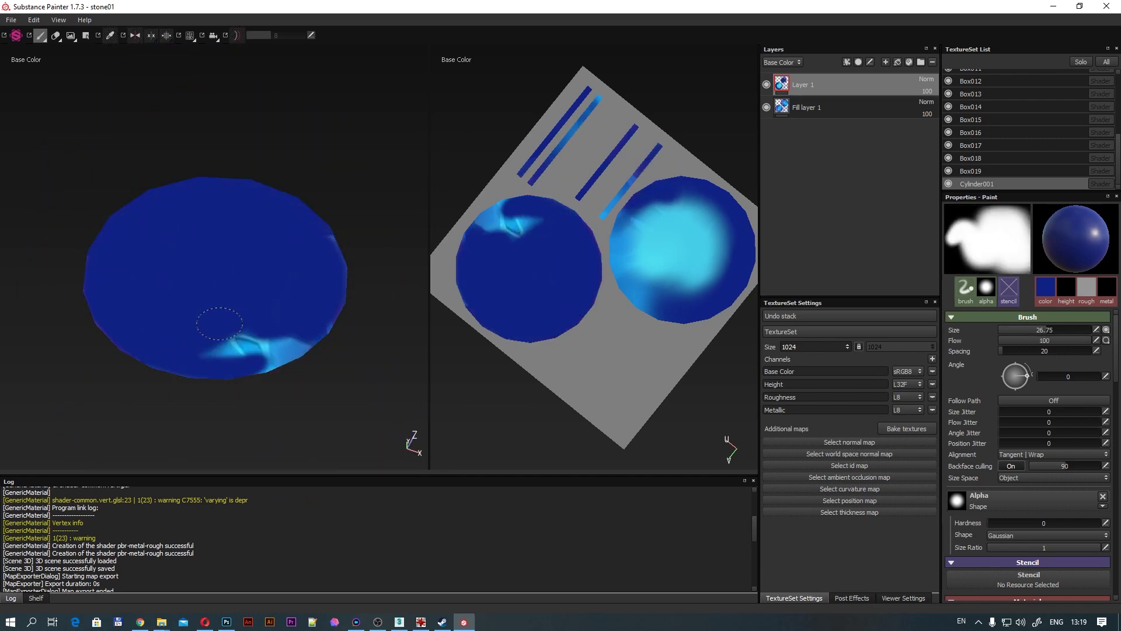
{"action": "left_click_drag", "start_coordinate": [220, 271], "coordinate": [333, 318], "text": "alt"}
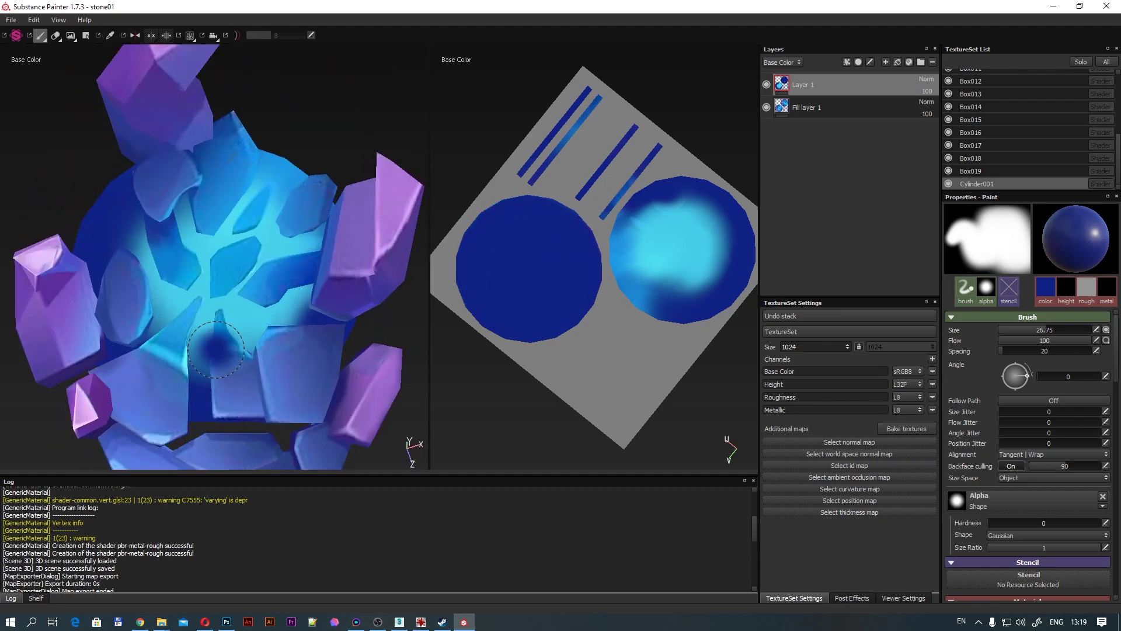
{"action": "right_click_drag", "start_coordinate": [333, 318], "coordinate": [268, 343], "text": "alt"}
{"action": "left_click_drag", "start_coordinate": [268, 343], "coordinate": [350, 315], "text": "alt"}
Isolate Box017, then show all texture sets and paint on Box016.
{"action": "left_click", "coordinate": [970, 145]}
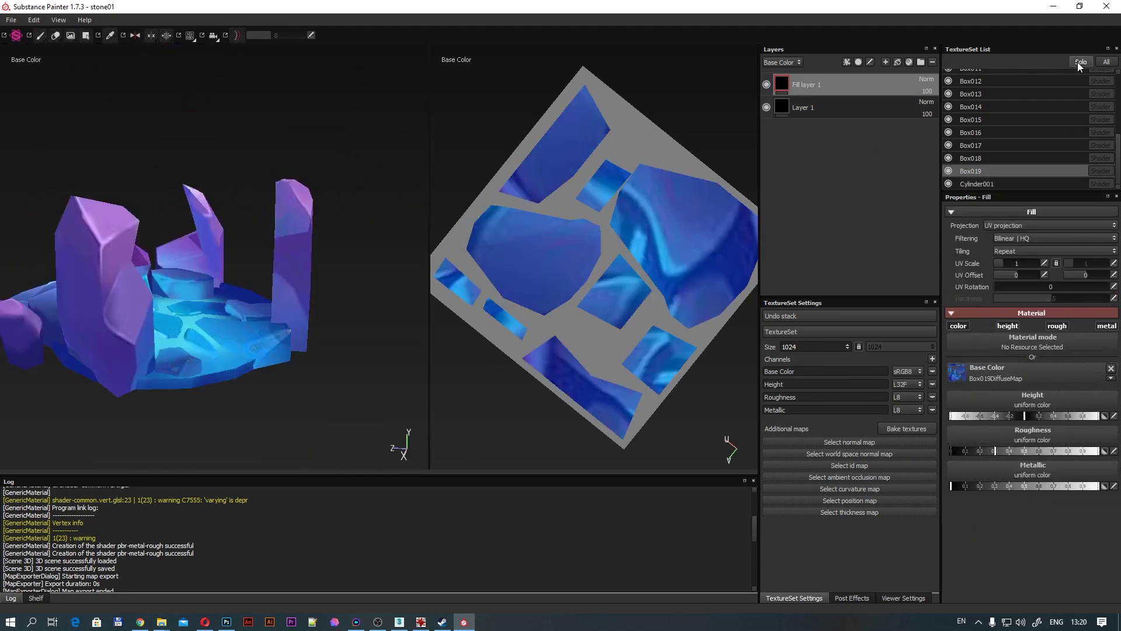
{"action": "left_click", "coordinate": [1080, 62]}
{"action": "left_click", "coordinate": [994, 132]}
{"action": "left_click", "coordinate": [1107, 62]}
{"action": "left_click", "coordinate": [814, 85]}
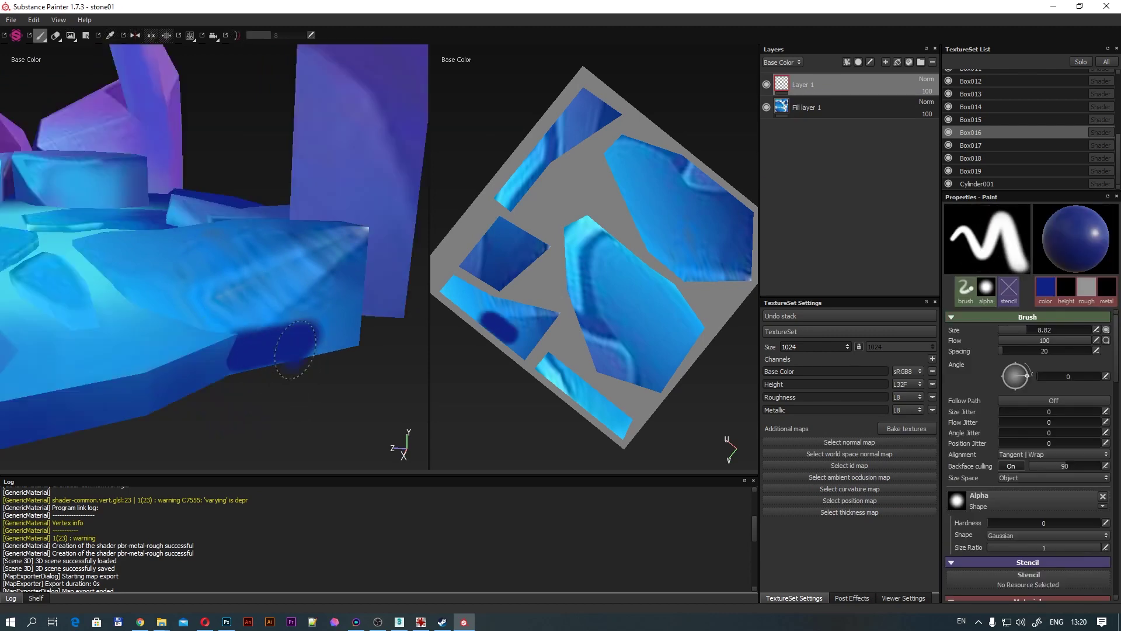
{"action": "mouse_move", "coordinate": [248, 357]}
{"action": "left_mouse_down", "text": "alt"}
{"action": "mouse_move", "coordinate": [283, 295]}
{"action": "mouse_move", "coordinate": [303, 321]}
{"action": "mouse_move", "coordinate": [29, 321]}
{"action": "mouse_move", "coordinate": [152, 344]}
{"action": "mouse_move", "coordinate": [198, 328]}
{"action": "mouse_move", "coordinate": [303, 318]}
{"action": "mouse_move", "coordinate": [196, 342]}
{"action": "mouse_move", "coordinate": [290, 349]}
{"action": "left_mouse_up", "text": "alt"}
Move through the Box017 and Cylinder001 texture sets to Box006.
{"action": "left_click", "coordinate": [971, 145]}
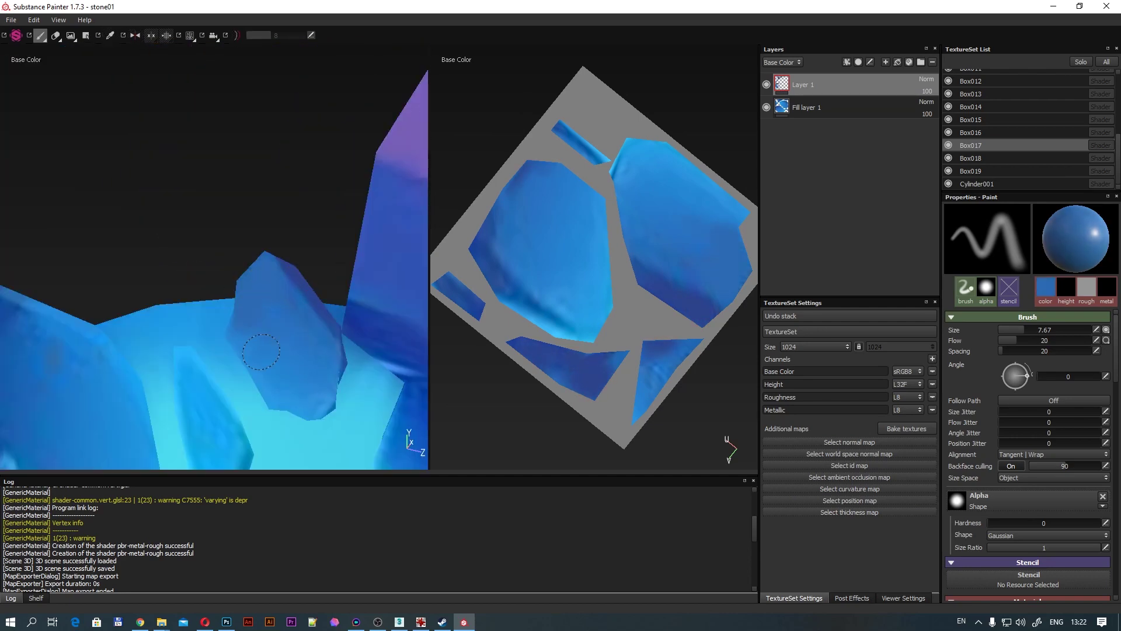
{"action": "mouse_move", "coordinate": [290, 348]}
{"action": "left_mouse_down", "text": "alt"}
{"action": "mouse_move", "coordinate": [237, 318]}
{"action": "mouse_move", "coordinate": [349, 347]}
{"action": "left_mouse_up", "text": "alt"}
{"action": "left_click", "coordinate": [976, 184]}
{"action": "mouse_move", "coordinate": [305, 389]}
{"action": "left_mouse_down", "text": "alt"}
{"action": "mouse_move", "coordinate": [208, 317]}
{"action": "mouse_move", "coordinate": [225, 237]}
{"action": "mouse_move", "coordinate": [93, 280]}
{"action": "mouse_move", "coordinate": [162, 260]}
{"action": "left_mouse_up", "text": "alt"}
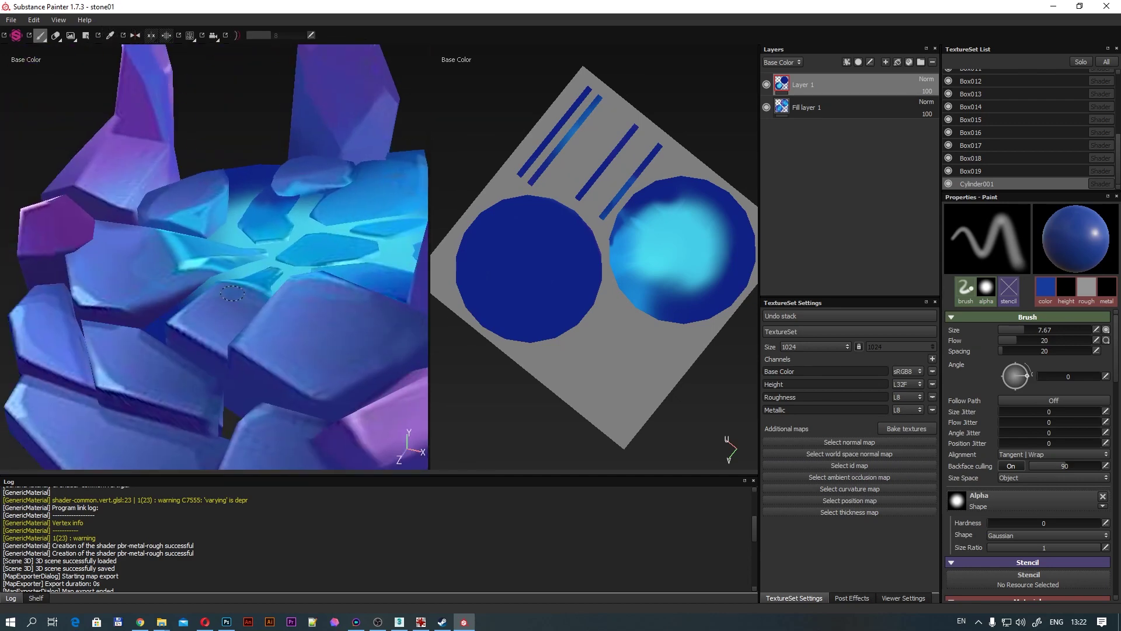
{"action": "scroll", "coordinate": [994, 78], "scroll_direction": "up", "scroll_amount": 5}
{"action": "left_click", "coordinate": [971, 140]}
Sample a darker blue and a cyan from the model and stroke cyan across the centre disc.
{"action": "key", "text": "p"}
{"action": "left_click", "coordinate": [217, 236]}
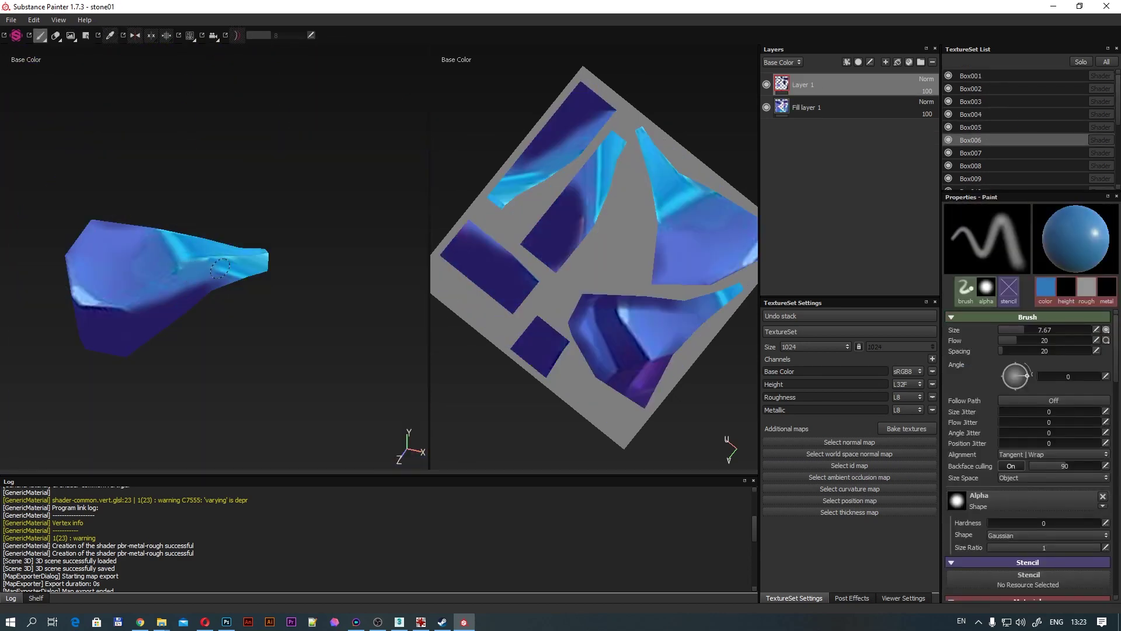
{"action": "mouse_move", "coordinate": [202, 310]}
{"action": "left_mouse_down", "text": "alt"}
{"action": "mouse_move", "coordinate": [245, 280]}
{"action": "mouse_move", "coordinate": [288, 292]}
{"action": "mouse_move", "coordinate": [234, 263]}
{"action": "left_mouse_up", "text": "alt"}
{"action": "scroll", "coordinate": [192, 204], "scroll_direction": "up", "scroll_amount": 5}
{"action": "key", "text": "p"}
{"action": "left_click", "coordinate": [189, 206]}
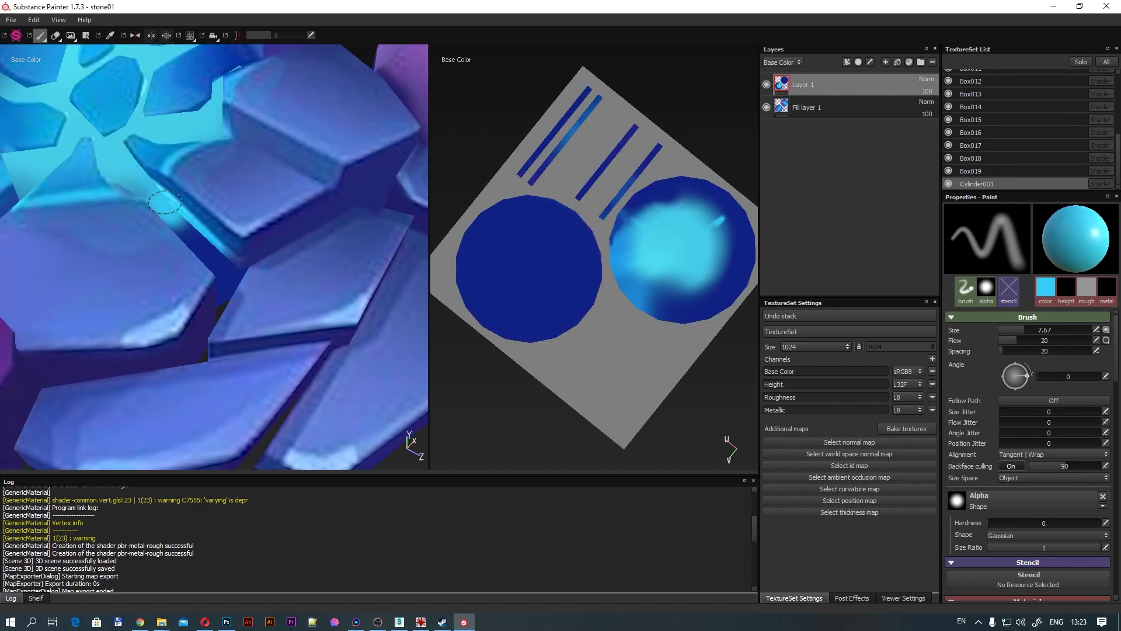
{"action": "left_click_drag", "start_coordinate": [227, 225], "coordinate": [296, 212], "text": "alt"}
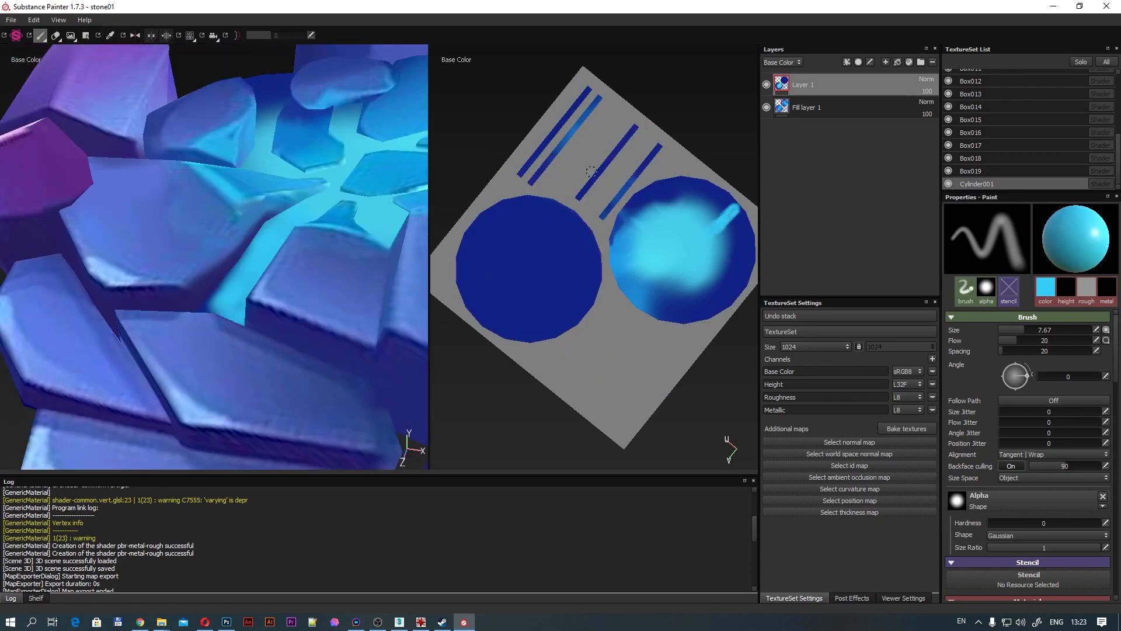
Reselect Cylinder001, then frame and orbit the whole model to review the paint.
{"action": "left_click", "coordinate": [1001, 113]}
{"action": "scroll", "coordinate": [1014, 144], "scroll_direction": "up", "scroll_amount": 3}
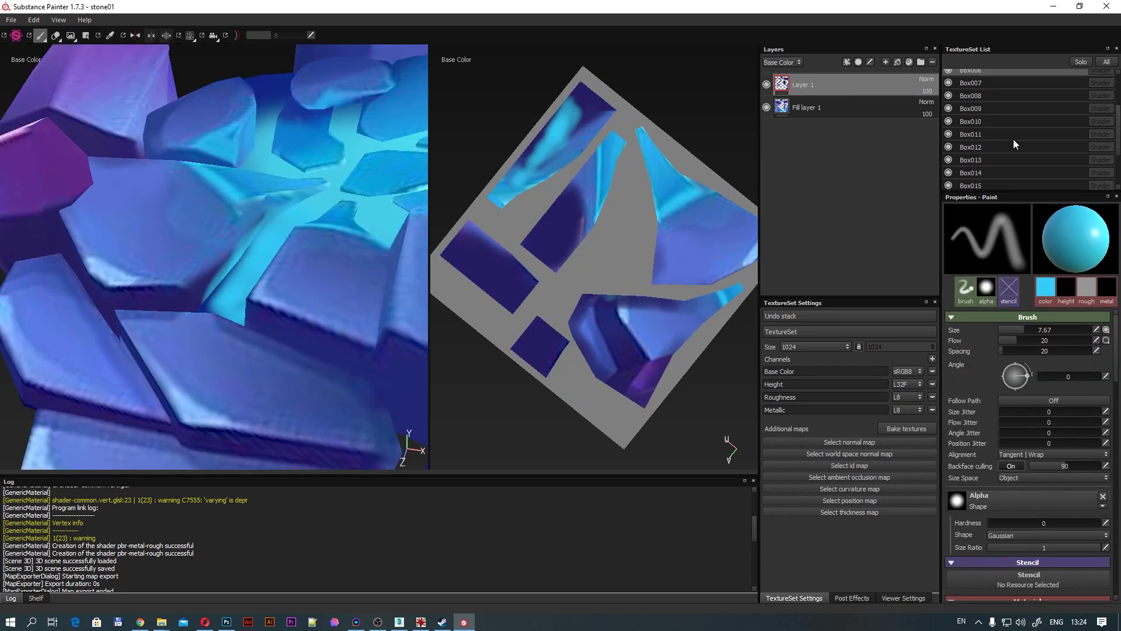
{"action": "scroll", "coordinate": [1014, 144], "scroll_direction": "down", "scroll_amount": 3}
{"action": "left_click", "coordinate": [993, 183]}
{"action": "key", "text": "f"}
{"action": "left_click_drag", "start_coordinate": [205, 237], "coordinate": [531, 306], "text": "alt"}
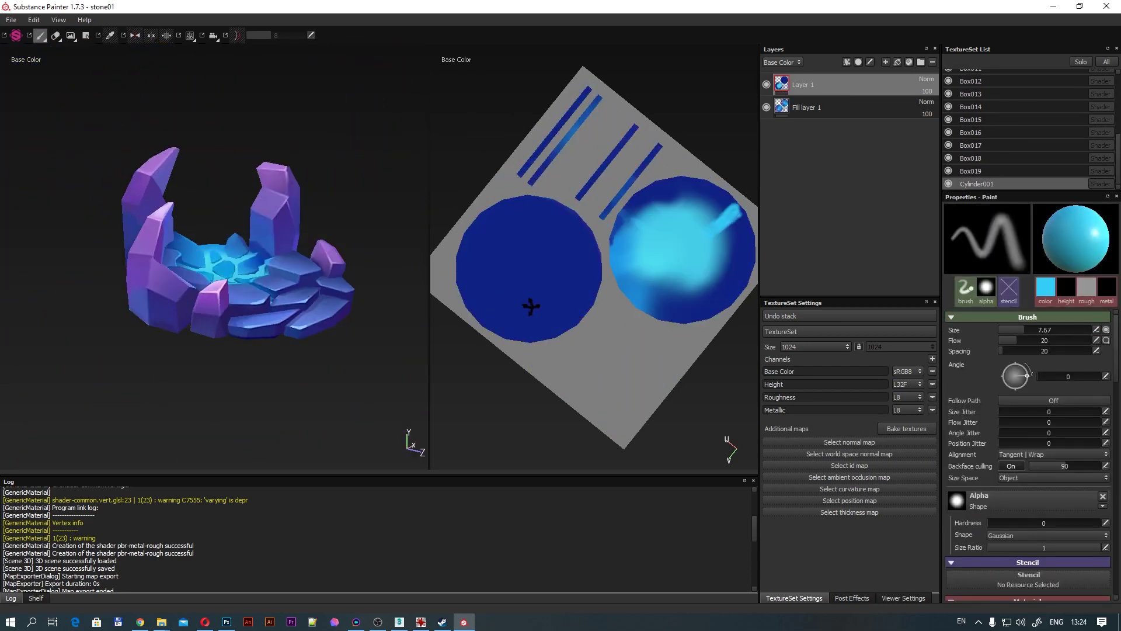
{"action": "left_click_drag", "start_coordinate": [254, 298], "coordinate": [276, 296], "text": "alt"}
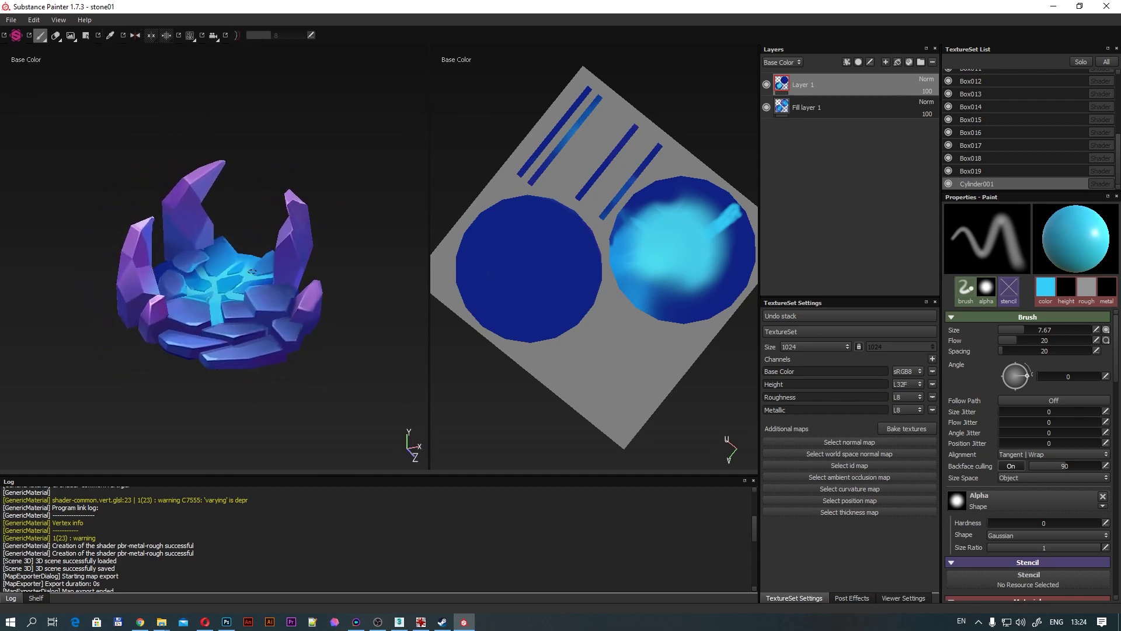
{"action": "scroll", "coordinate": [253, 271], "scroll_direction": "up", "scroll_amount": 2}
{"action": "scroll", "coordinate": [245, 273], "scroll_direction": "up", "scroll_amount": 2}
{"action": "scroll", "coordinate": [236, 276], "scroll_direction": "up", "scroll_amount": 2}
{"action": "scroll", "coordinate": [226, 281], "scroll_direction": "up", "scroll_amount": 1}
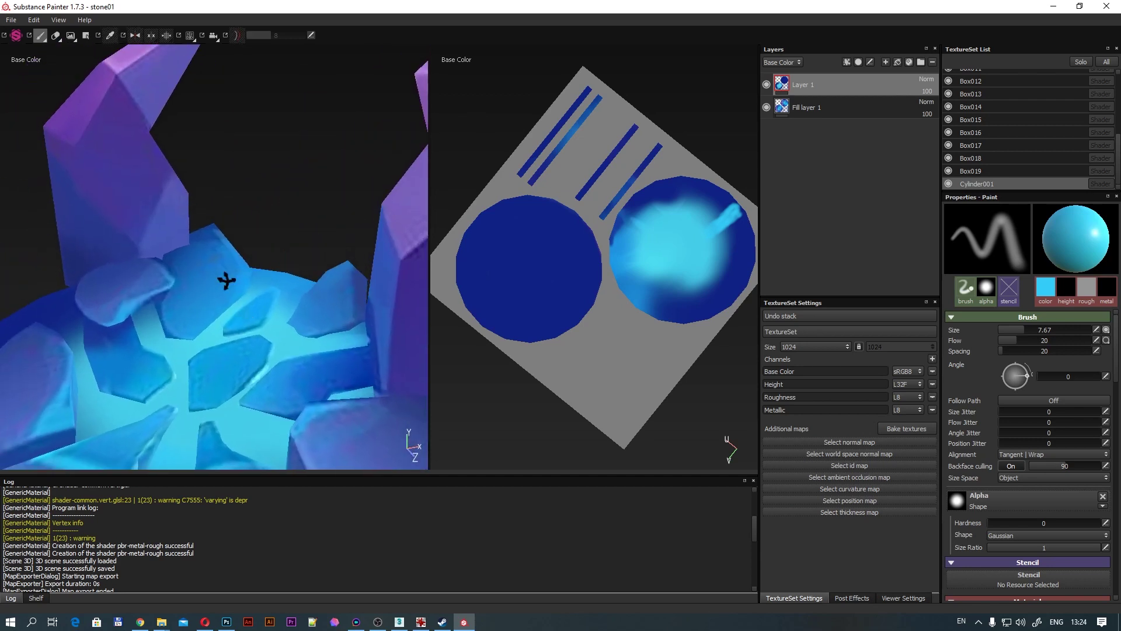
{"action": "mouse_move", "coordinate": [226, 281]}
{"action": "left_mouse_down", "text": "alt"}
{"action": "mouse_move", "coordinate": [181, 323]}
{"action": "mouse_move", "coordinate": [202, 289]}
{"action": "left_mouse_up", "text": "alt"}
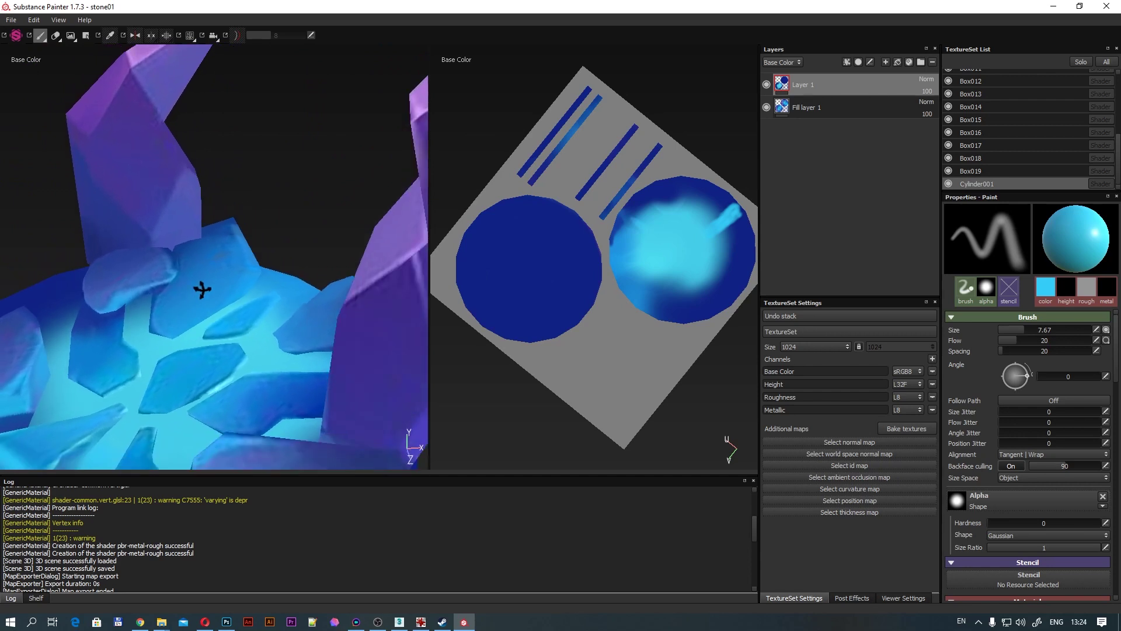
{"action": "scroll", "coordinate": [202, 289], "scroll_direction": "down", "scroll_amount": 3}
{"action": "scroll", "coordinate": [244, 293], "scroll_direction": "down", "scroll_amount": 2}
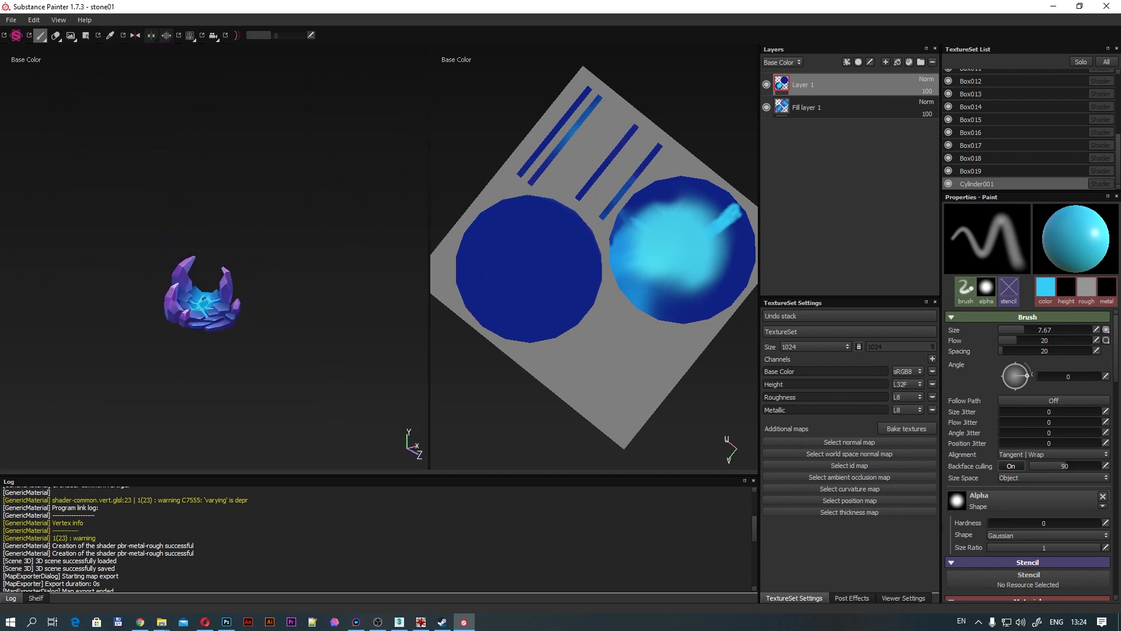
{"action": "scroll", "coordinate": [203, 299], "scroll_direction": "up", "scroll_amount": 3}
{"action": "mouse_move", "coordinate": [200, 281]}
{"action": "left_mouse_down", "text": "alt"}
{"action": "mouse_move", "coordinate": [581, 260]}
{"action": "mouse_move", "coordinate": [168, 263]}
{"action": "mouse_move", "coordinate": [266, 250]}
{"action": "left_mouse_up", "text": "alt"}
{"action": "scroll", "coordinate": [243, 271], "scroll_direction": "down", "scroll_amount": 2}
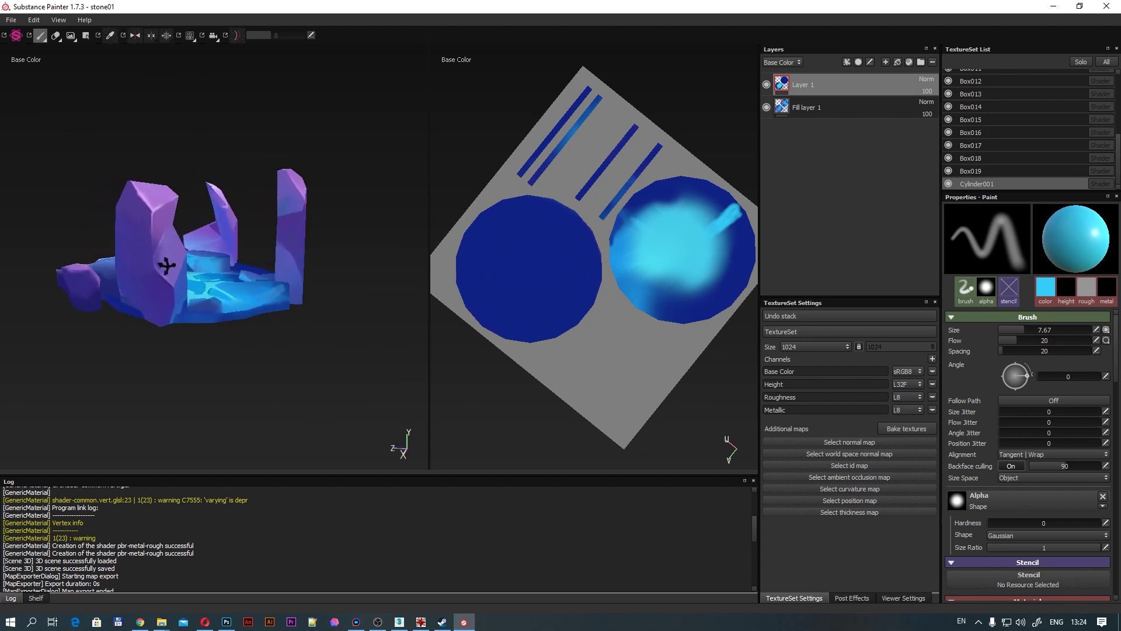
{"action": "scroll", "coordinate": [168, 263], "scroll_direction": "up", "scroll_amount": 3}
{"action": "scroll", "coordinate": [220, 271], "scroll_direction": "up", "scroll_amount": 2}
{"action": "scroll", "coordinate": [219, 270], "scroll_direction": "down", "scroll_amount": 3}
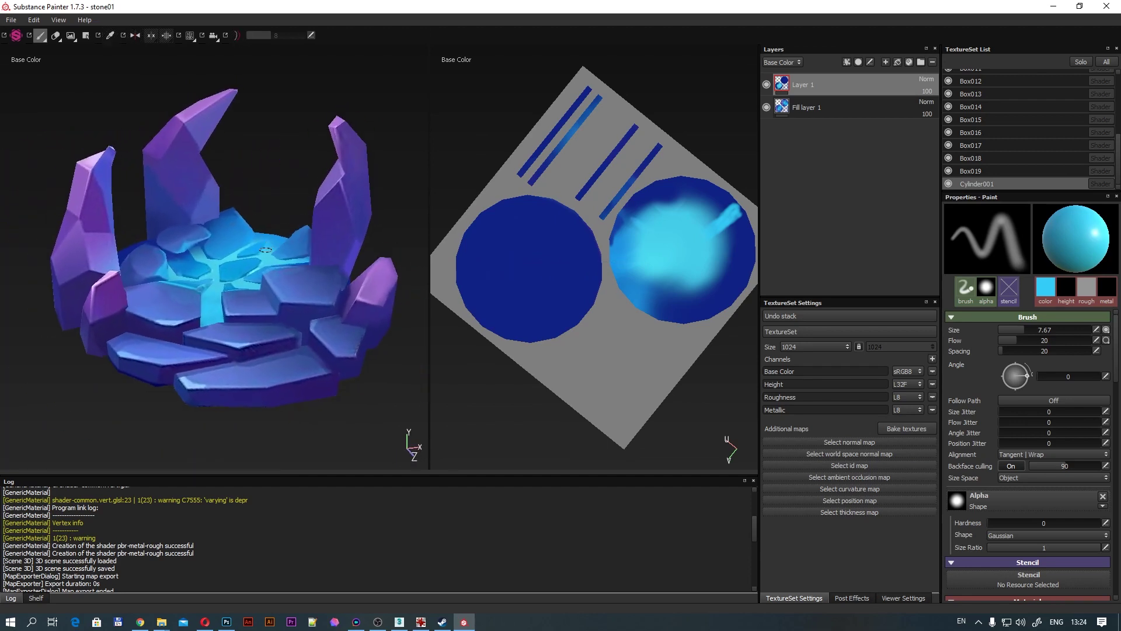
Export all 20 texture sets as PNG maps to the chosen output folder.
{"action": "left_click", "coordinate": [11, 20]}
{"action": "left_click", "coordinate": [45, 88]}
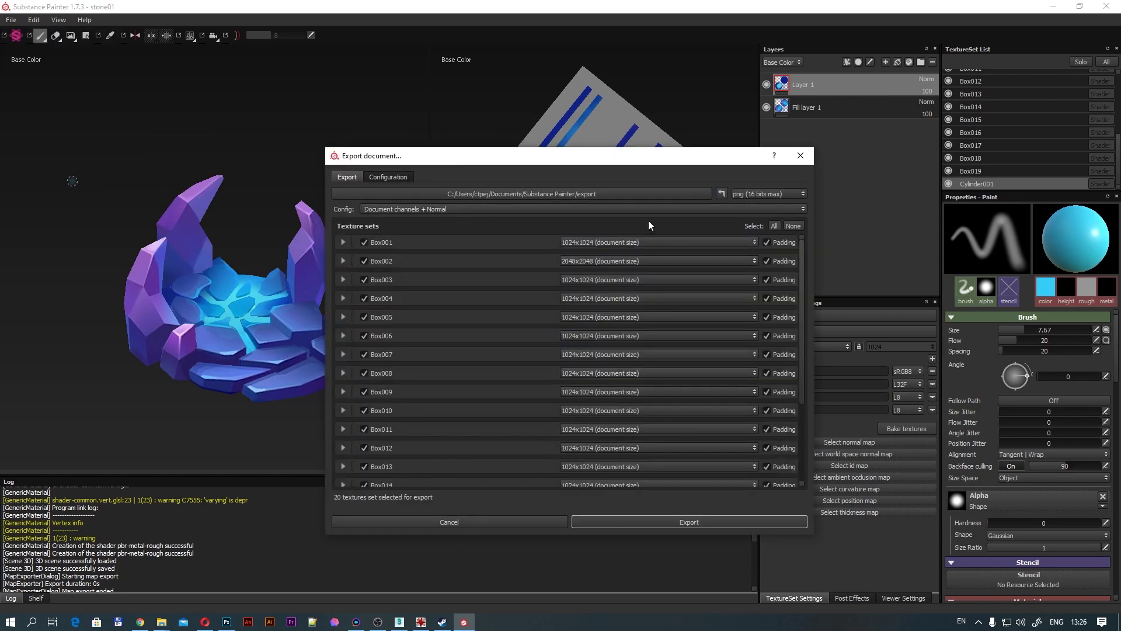
{"action": "left_click", "coordinate": [645, 191]}
{"action": "left_click", "coordinate": [541, 269]}
{"action": "left_click", "coordinate": [779, 538]}
{"action": "left_click", "coordinate": [679, 520]}
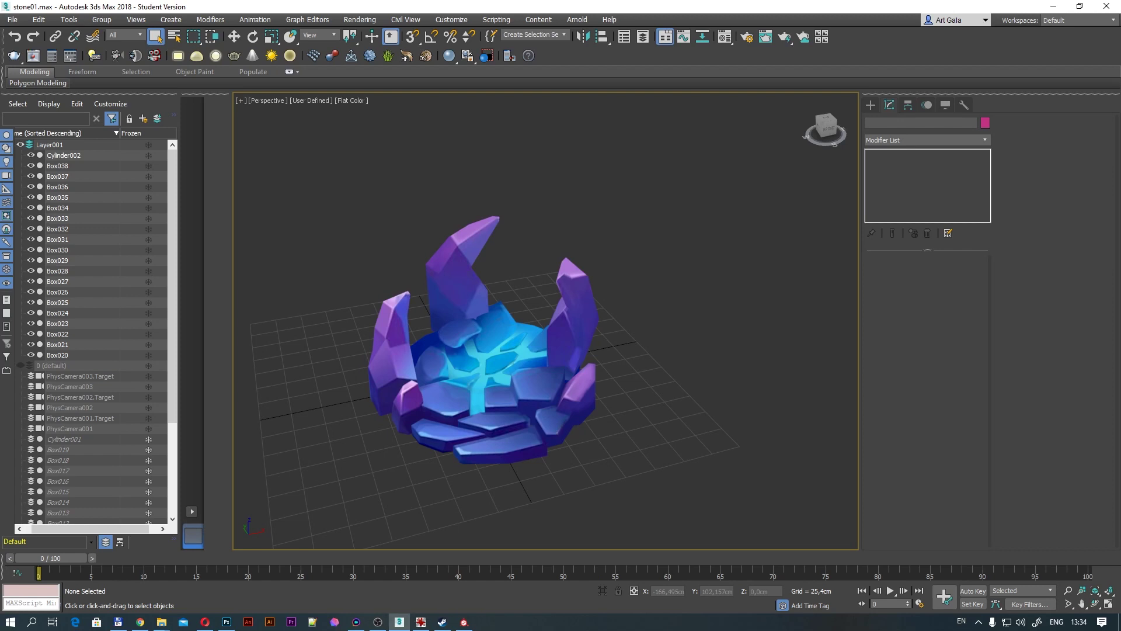
{"action": "left_click", "coordinate": [268, 100]}
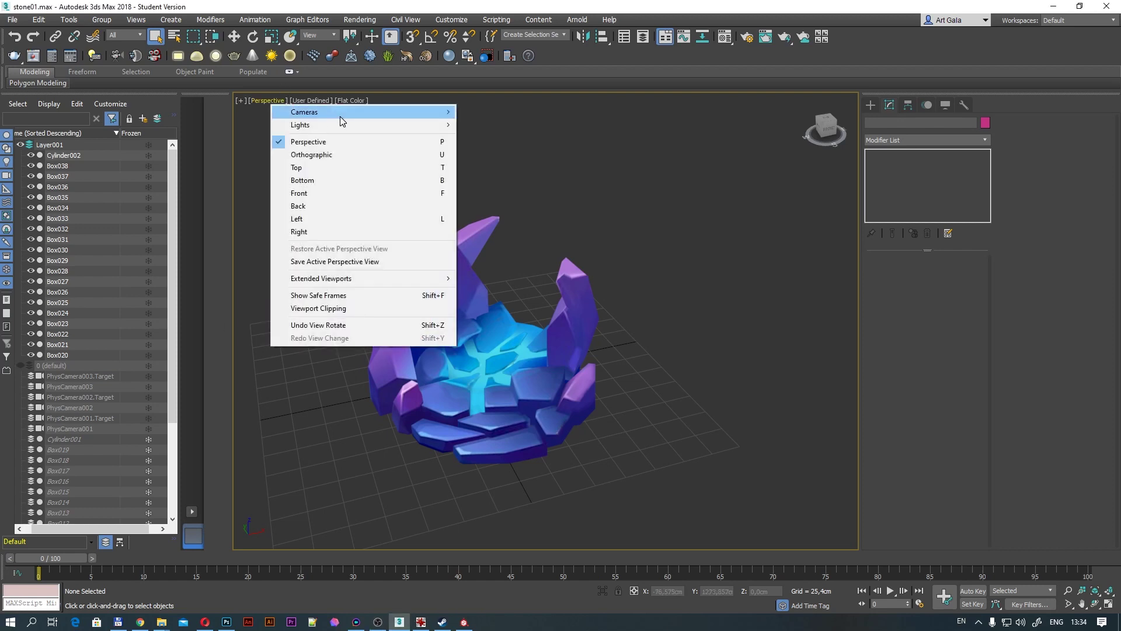
{"action": "left_click", "coordinate": [527, 126]}
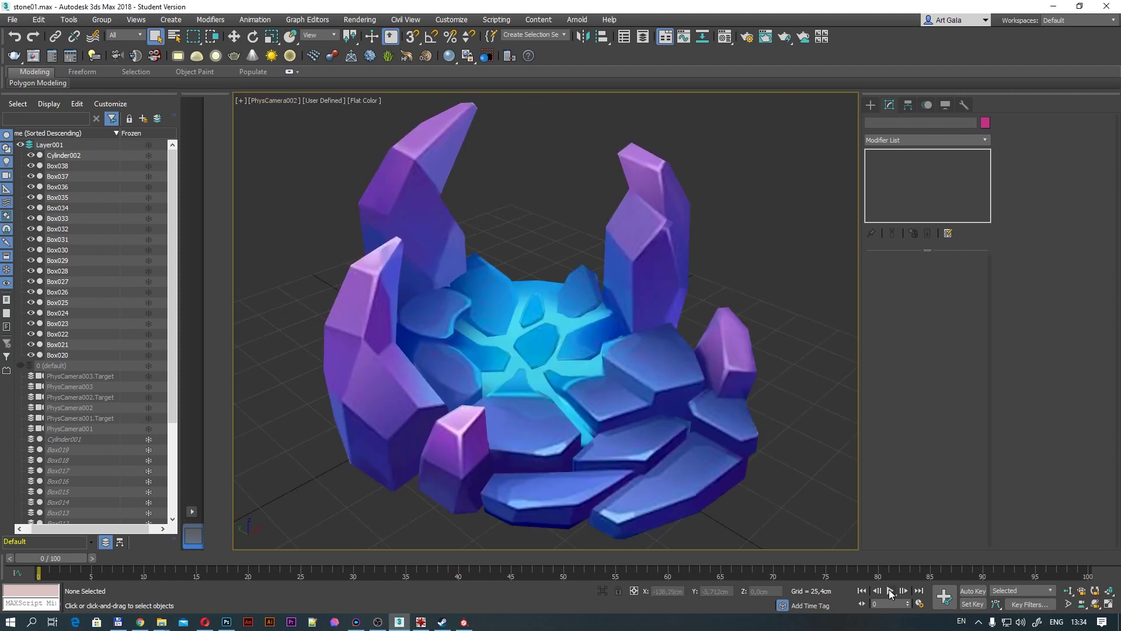
{"action": "left_click", "coordinate": [891, 592]}
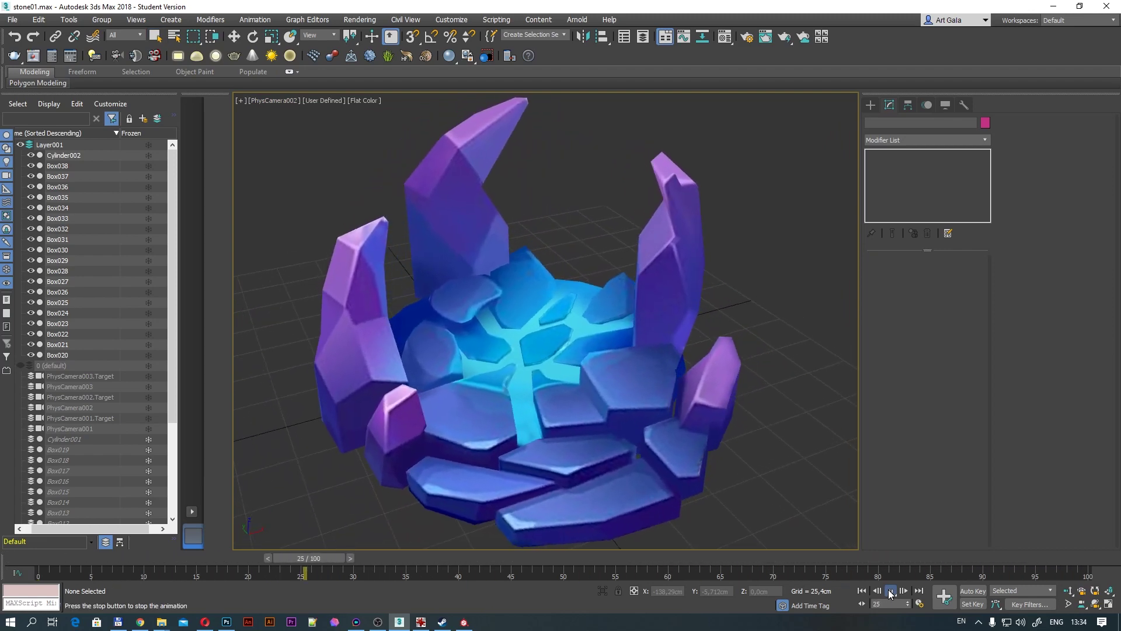
{"action": "left_click", "coordinate": [890, 591]}
{"action": "left_click", "coordinate": [254, 104]}
{"action": "mouse_move", "coordinate": [287, 112]}
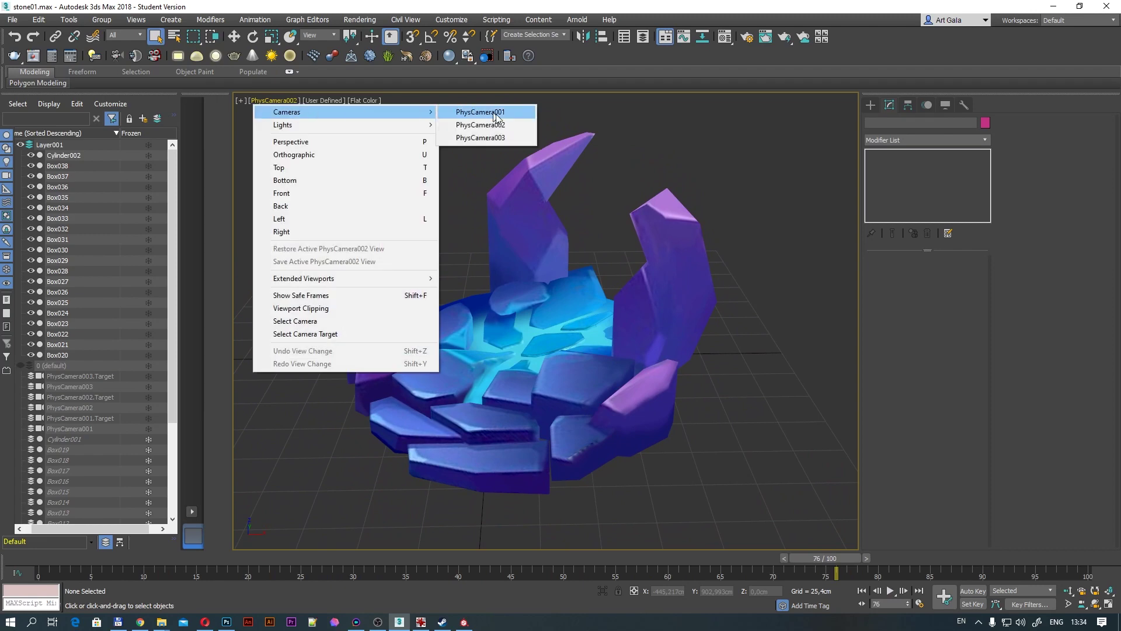
{"action": "left_click", "coordinate": [485, 138]}
{"action": "left_click", "coordinate": [891, 591]}
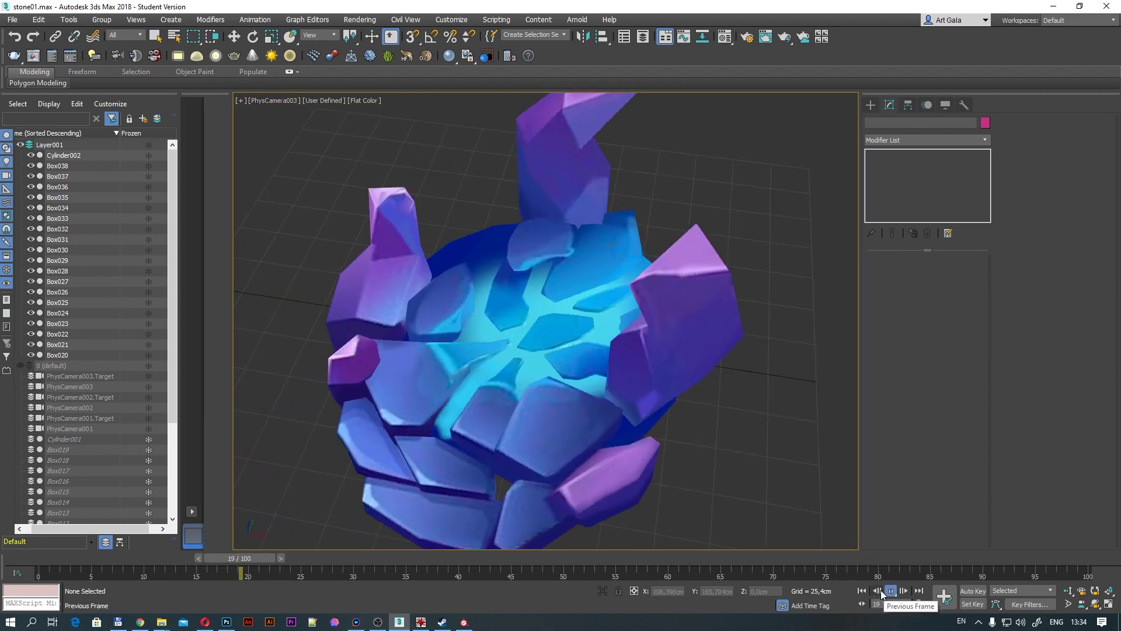
{"action": "left_click", "coordinate": [890, 591]}
{"action": "left_click_drag", "start_coordinate": [993, 558], "coordinate": [61, 571]}
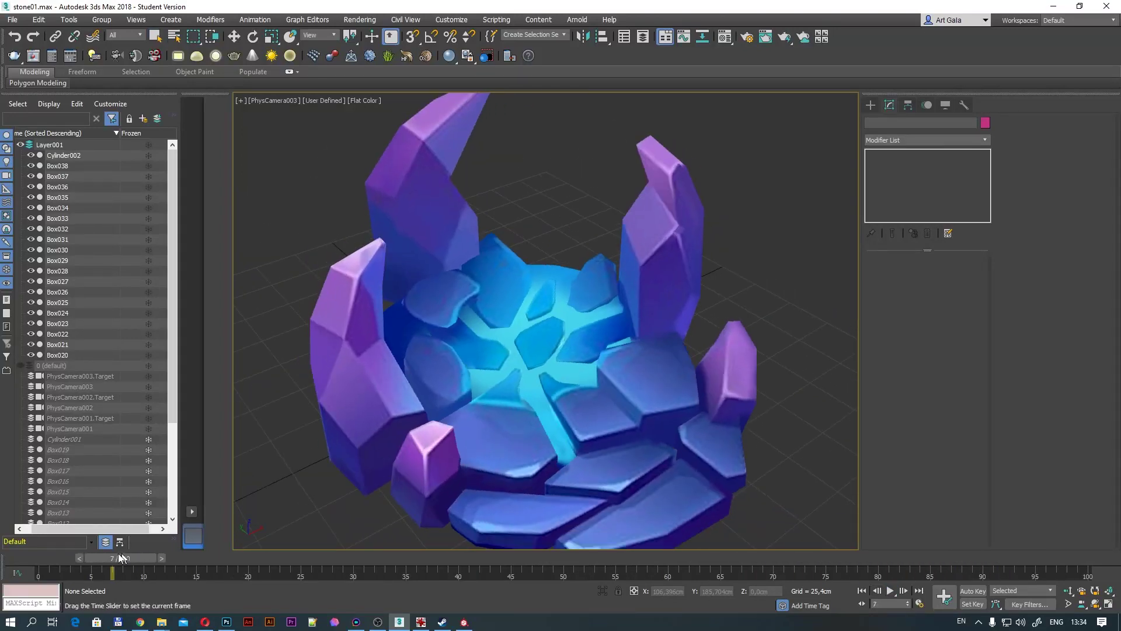
{"action": "key", "text": "p"}
{"action": "scroll", "coordinate": [782, 361], "scroll_direction": "down", "scroll_amount": 5}
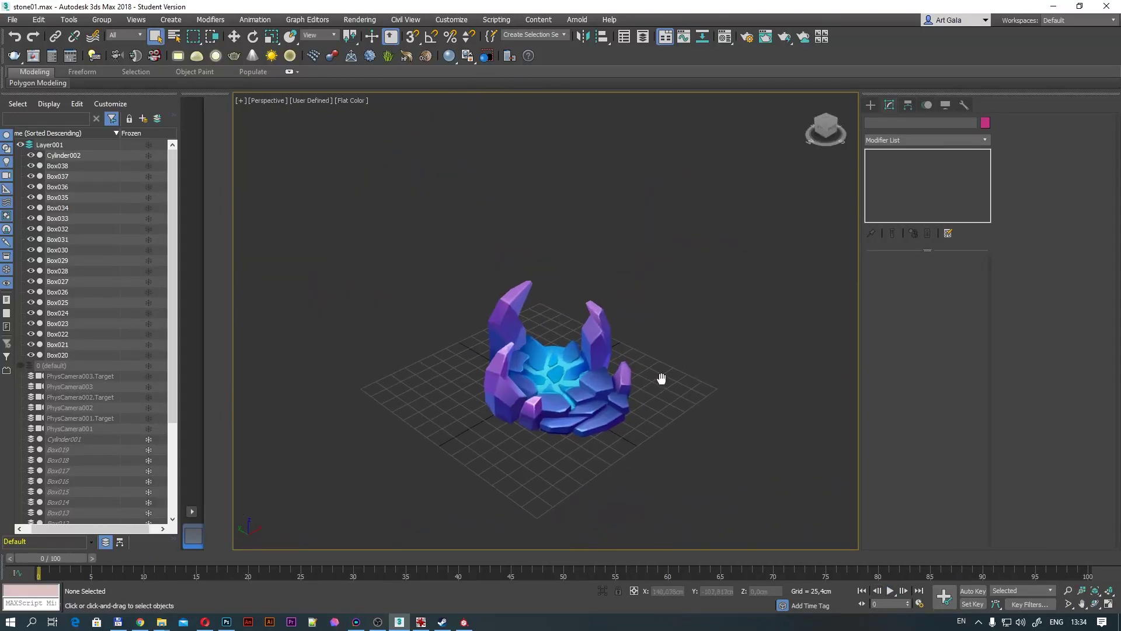
{"action": "key", "text": "ctrl+r"}
{"action": "scroll", "coordinate": [546, 365], "scroll_direction": "up", "scroll_amount": 3}
{"action": "scroll", "coordinate": [544, 375], "scroll_direction": "up", "scroll_amount": 2}
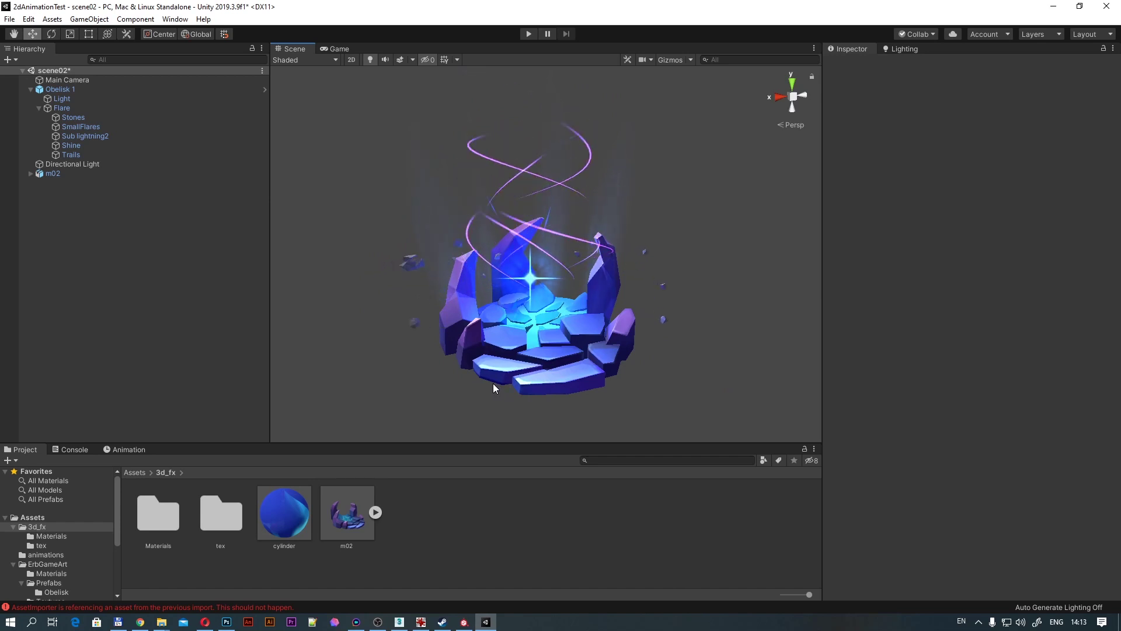
Orbit and zoom Unity's Scene view around the m02 crystal ring and its glowing effects.
{"action": "left_click_drag", "start_coordinate": [495, 381], "coordinate": [754, 380], "text": "alt"}
{"action": "mouse_move", "coordinate": [481, 351]}
{"action": "left_mouse_down", "text": "alt"}
{"action": "mouse_move", "coordinate": [526, 325]}
{"action": "mouse_move", "coordinate": [761, 326]}
{"action": "mouse_move", "coordinate": [447, 317]}
{"action": "mouse_move", "coordinate": [753, 327]}
{"action": "mouse_move", "coordinate": [757, 366]}
{"action": "mouse_move", "coordinate": [727, 347]}
{"action": "mouse_move", "coordinate": [717, 360]}
{"action": "left_mouse_up", "text": "alt"}
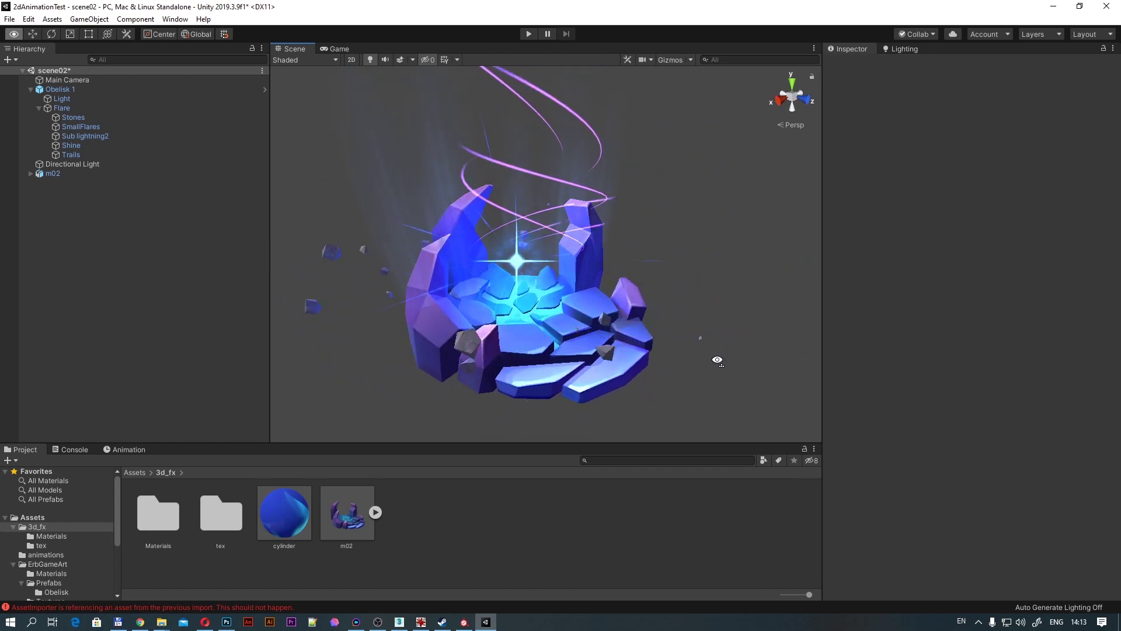
{"action": "scroll", "coordinate": [717, 361], "scroll_direction": "down", "scroll_amount": 2}
{"action": "scroll", "coordinate": [717, 361], "scroll_direction": "down", "scroll_amount": 2}
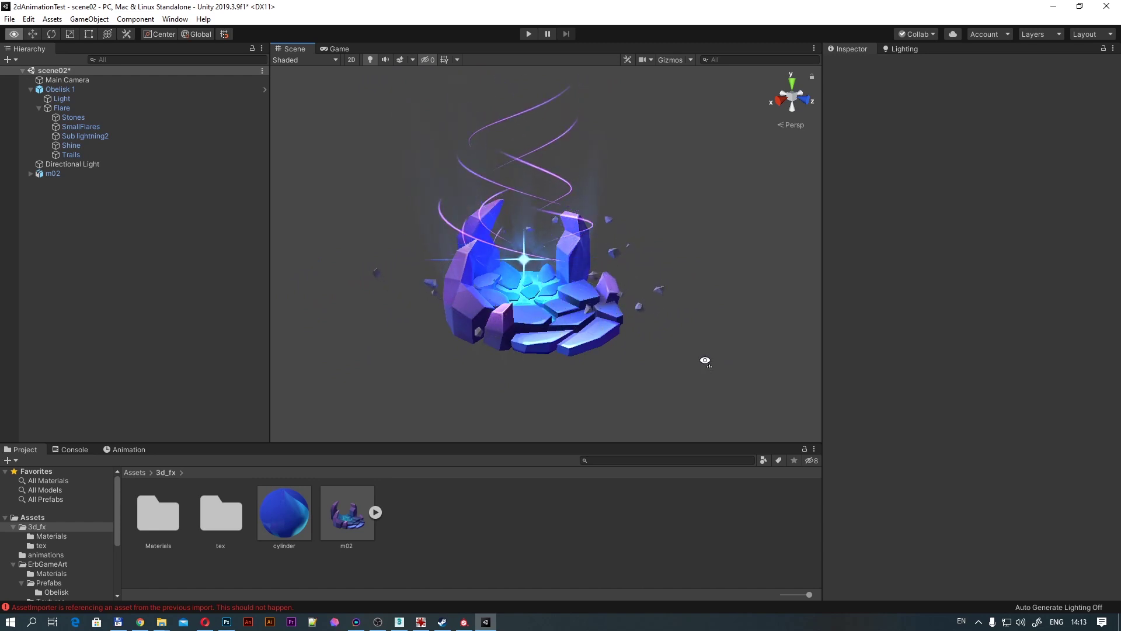
{"action": "mouse_move", "coordinate": [706, 361]}
{"action": "left_mouse_down", "text": "alt"}
{"action": "mouse_move", "coordinate": [471, 358]}
{"action": "mouse_move", "coordinate": [699, 352]}
{"action": "left_mouse_up", "text": "alt"}
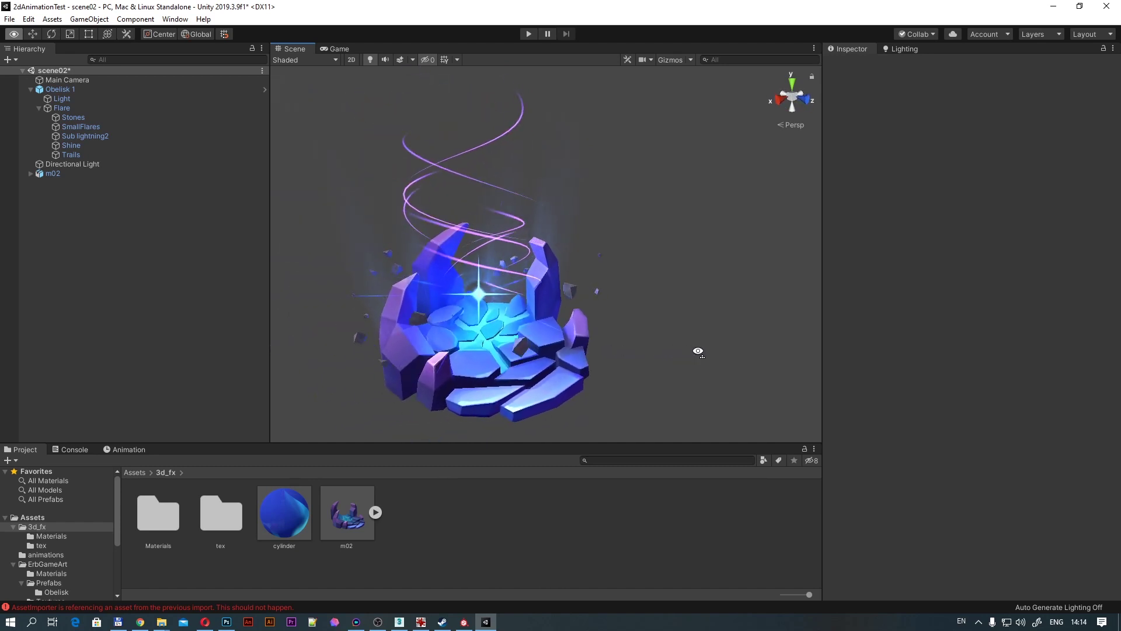